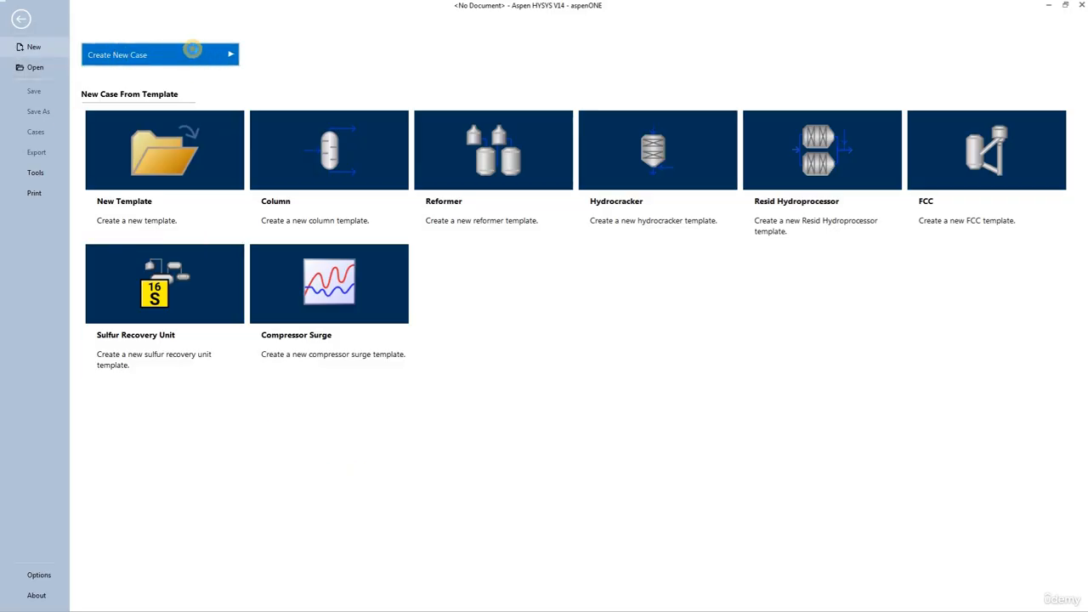
- Create a new case and add a component list containing nitrogen, H2S, CO2, the alkanes from methane to n-hexane, and H2O
{"action": "left_click", "coordinate": [193, 53]}
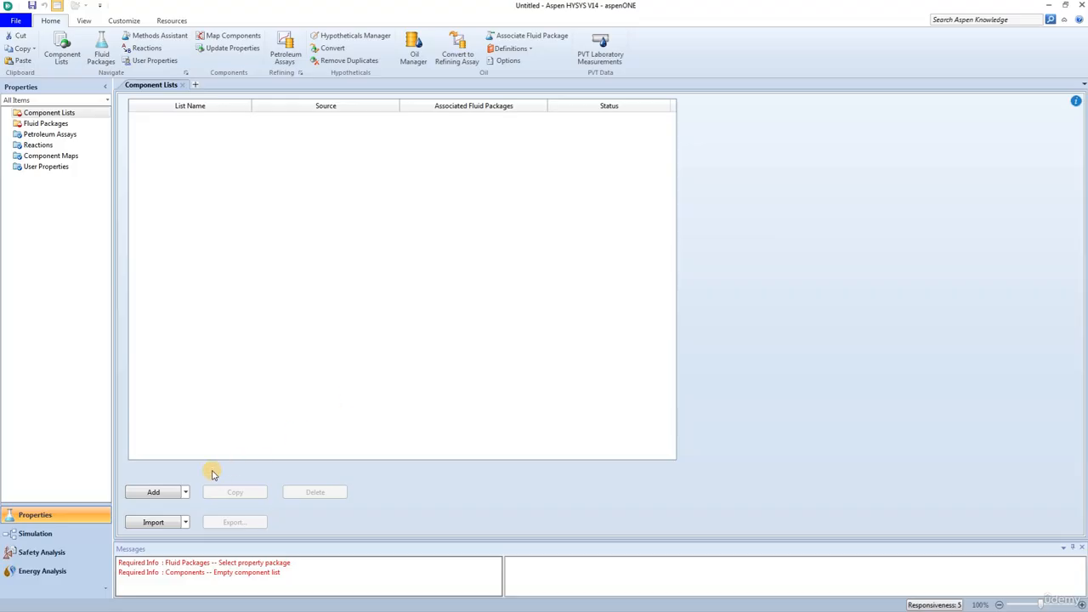
{"action": "left_click", "coordinate": [152, 491]}
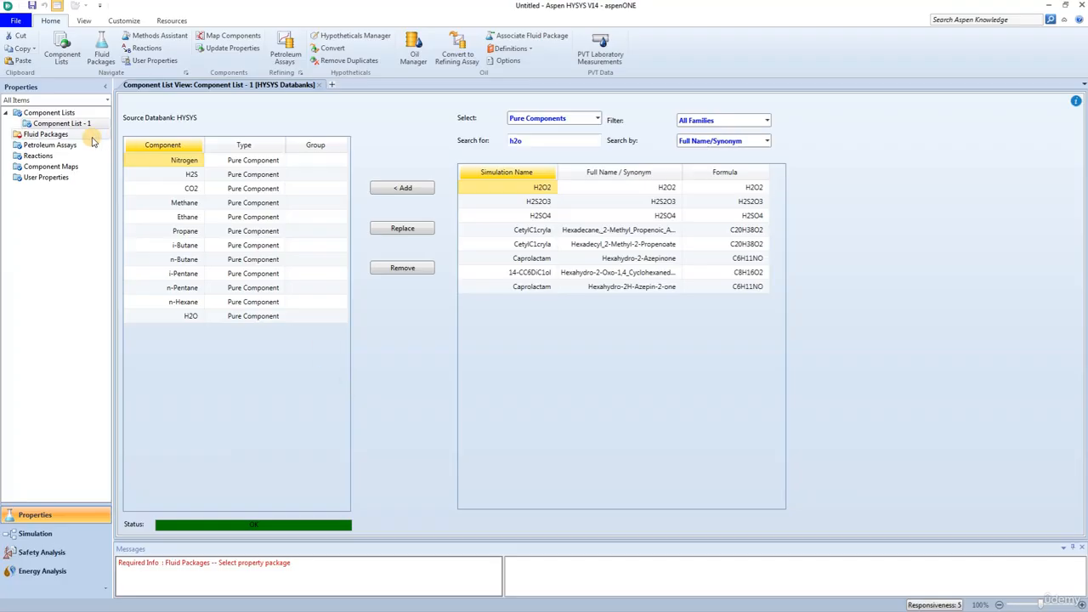
- Add a fluid package for the component list using the Peng-Robinson property package
{"action": "left_click", "coordinate": [51, 134]}
{"action": "left_click", "coordinate": [155, 497]}
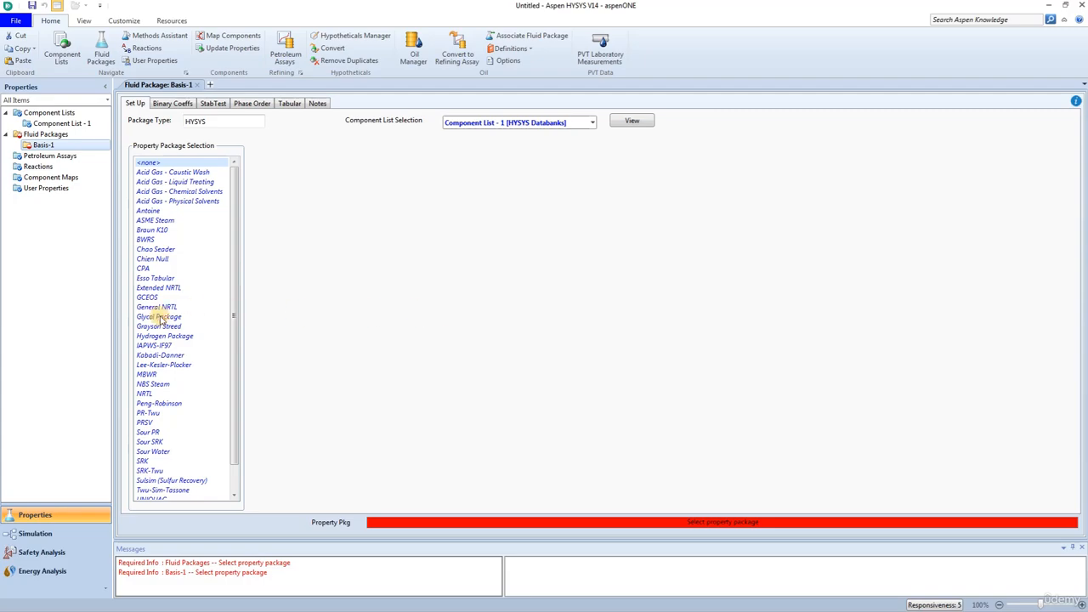
{"action": "left_click", "coordinate": [174, 404]}
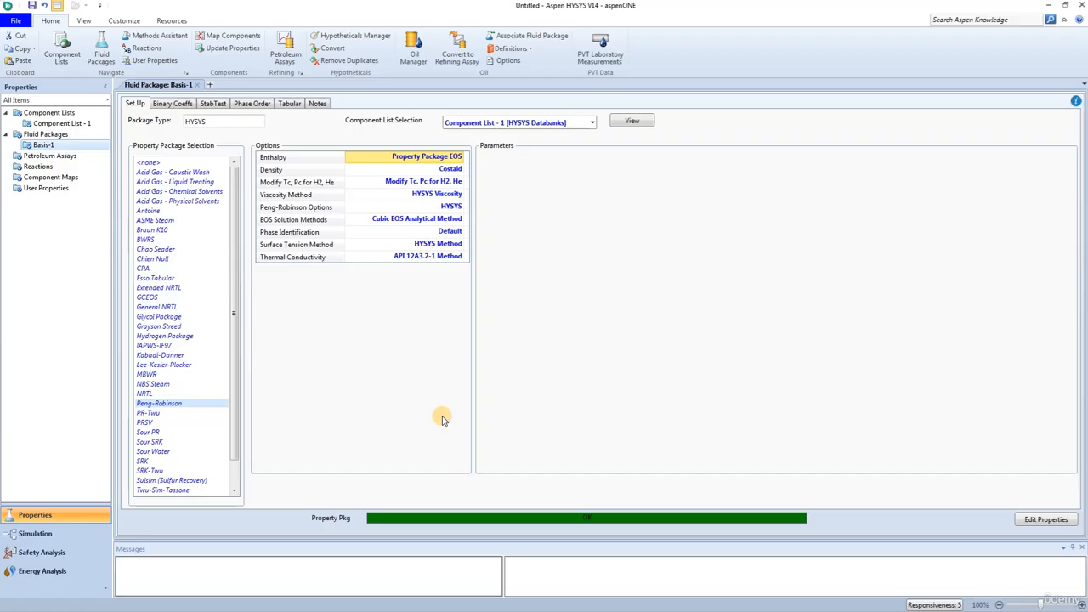
- Switch to the simulation environment and dock the model palette beside the flowsheet
{"action": "left_click", "coordinate": [68, 532]}
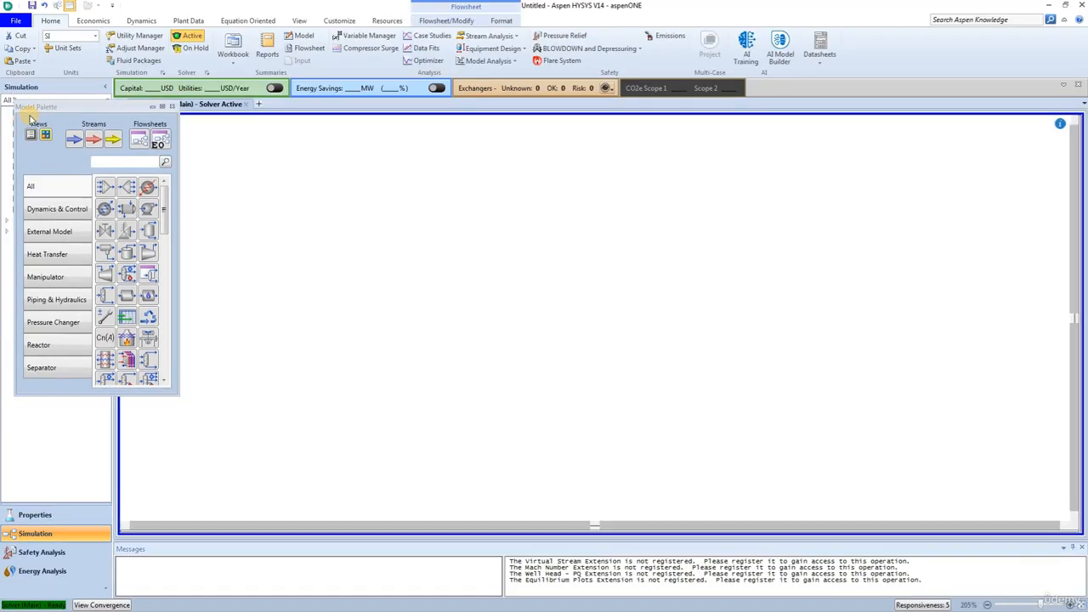
{"action": "left_click_drag", "start_coordinate": [39, 104], "coordinate": [1069, 345]}
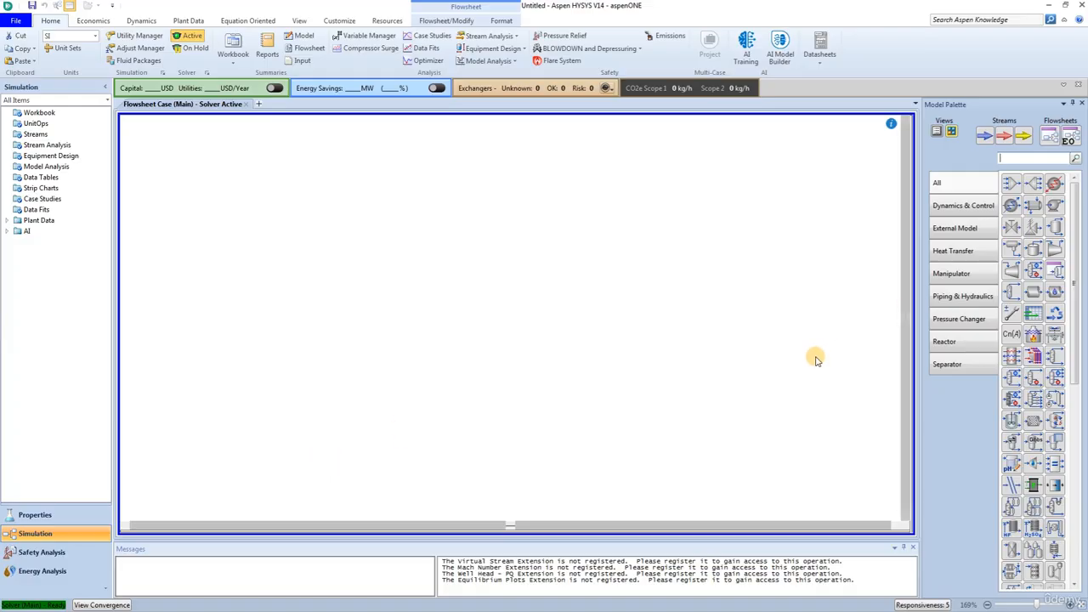
- Place a material stream on the flowsheet and name it Feed Gas
{"action": "left_click_drag", "start_coordinate": [983, 143], "coordinate": [283, 338]}
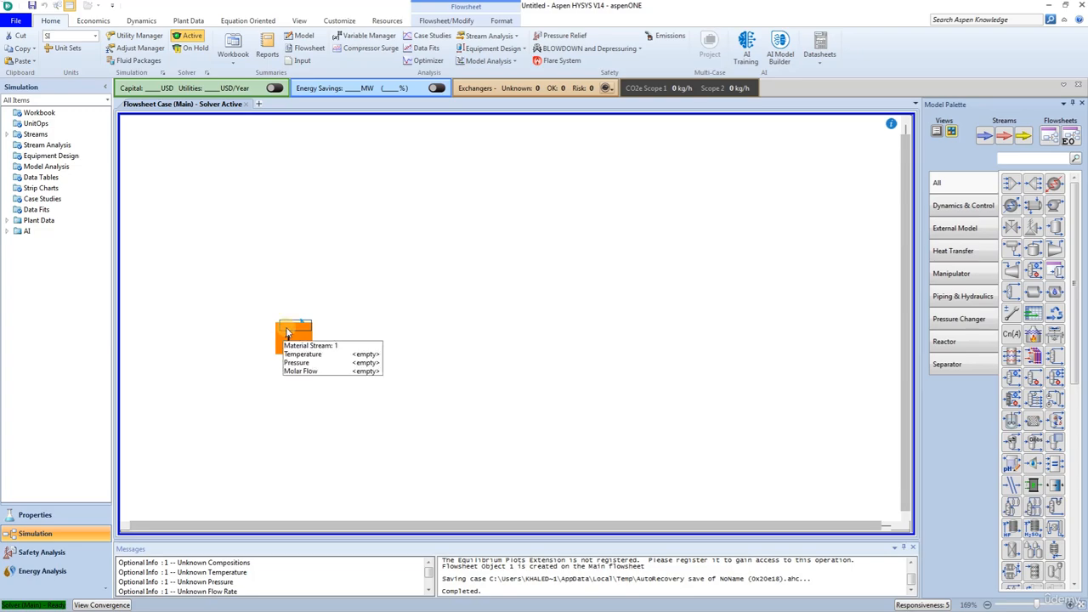
{"action": "double_click", "coordinate": [290, 330]}
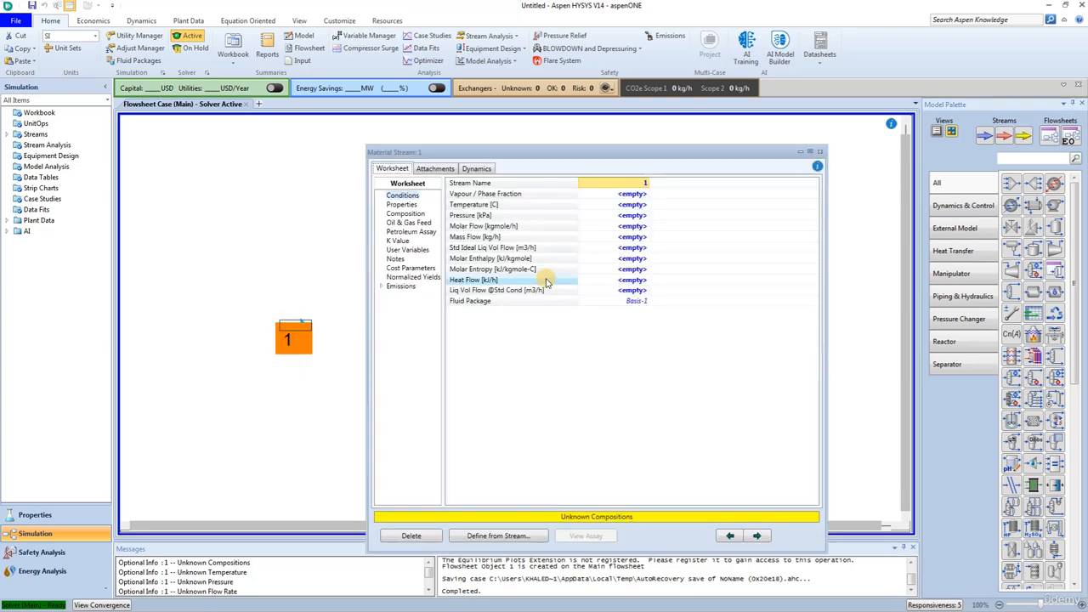
{"action": "left_click", "coordinate": [617, 182]}
{"action": "type", "text": "Fe"}
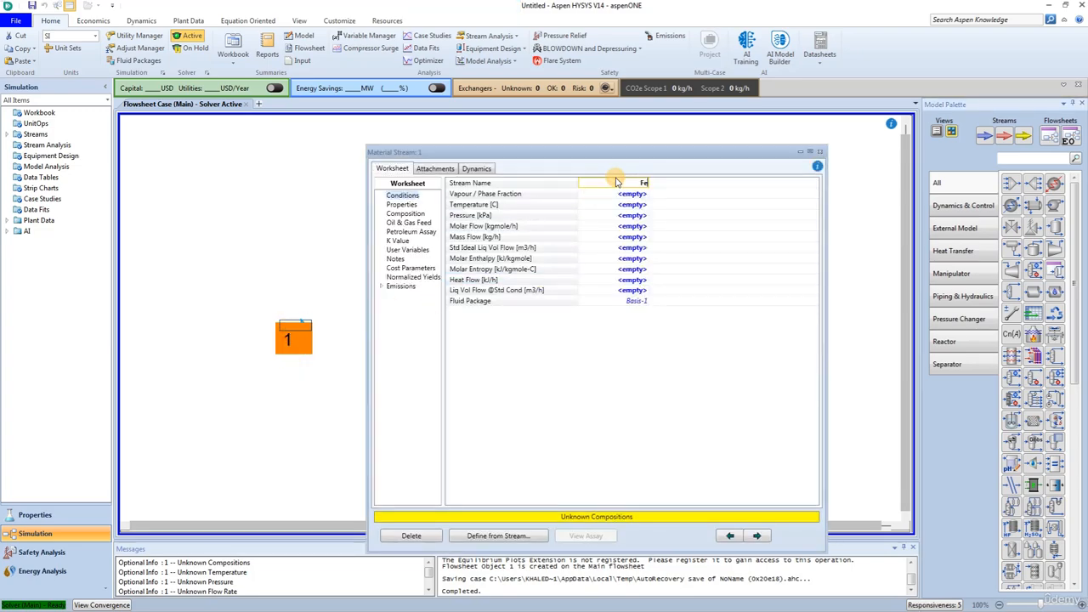
{"action": "type", "text": "ed Gas"}
{"action": "left_click", "coordinate": [624, 213]}
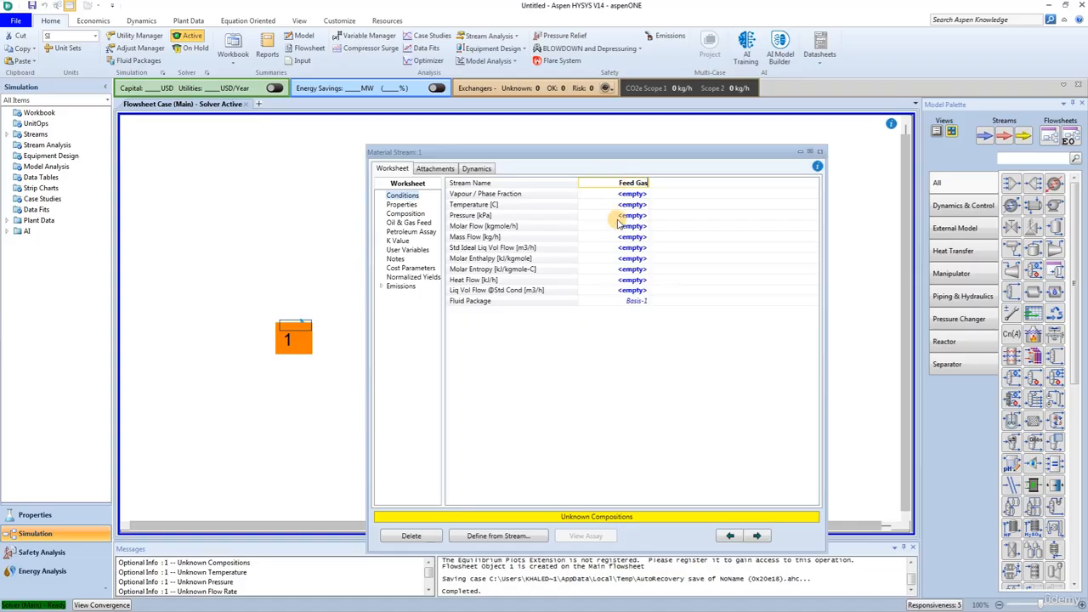
- Set the Feed Gas temperature to 38 °C, the pressure to 4200 kPa and the mass flow to 386700 kg/h
{"action": "left_click", "coordinate": [629, 206]}
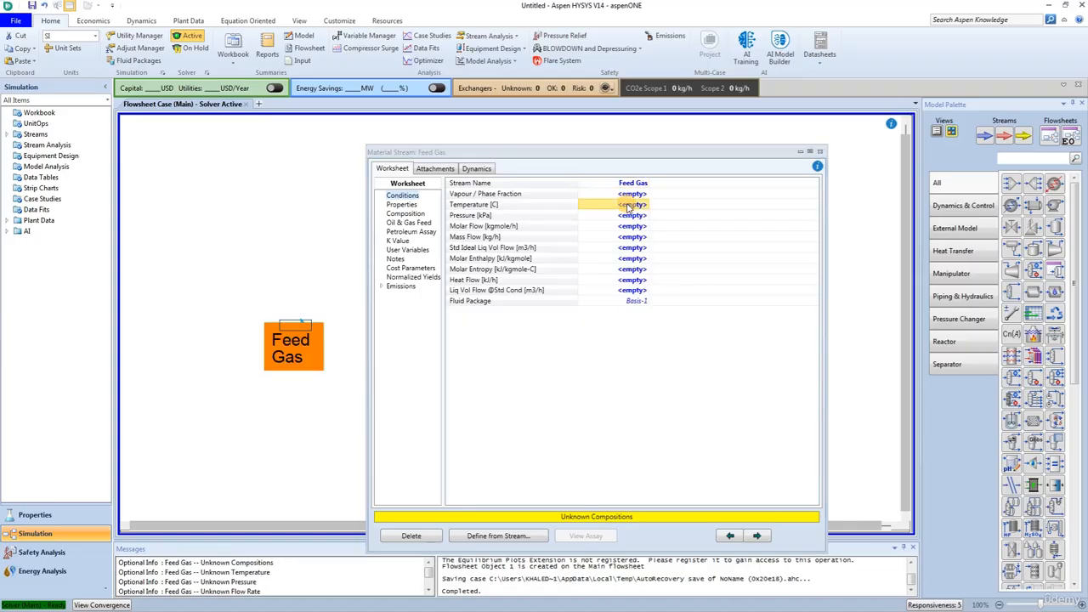
{"action": "type", "text": "38"}
{"action": "key", "text": "Return"}
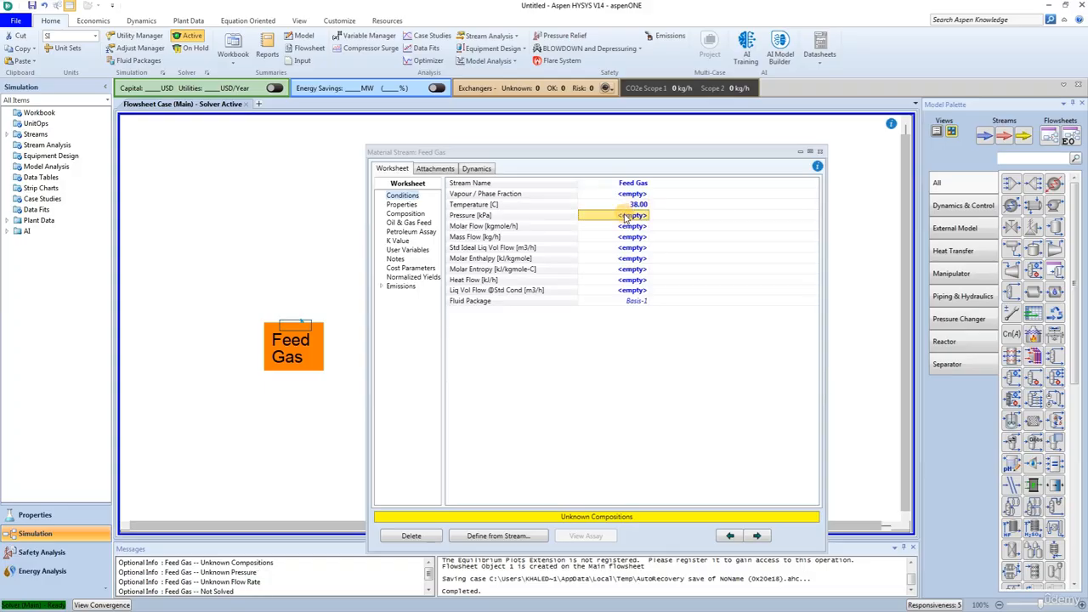
{"action": "type", "text": "4200"}
{"action": "key", "text": "Return"}
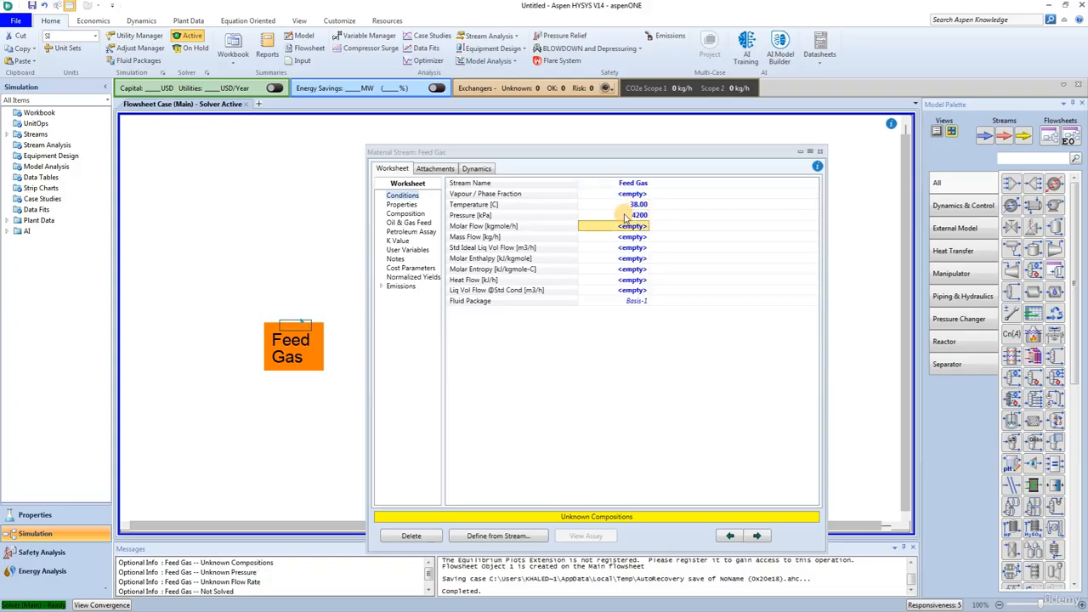
{"action": "mouse_move", "coordinate": [624, 219]}
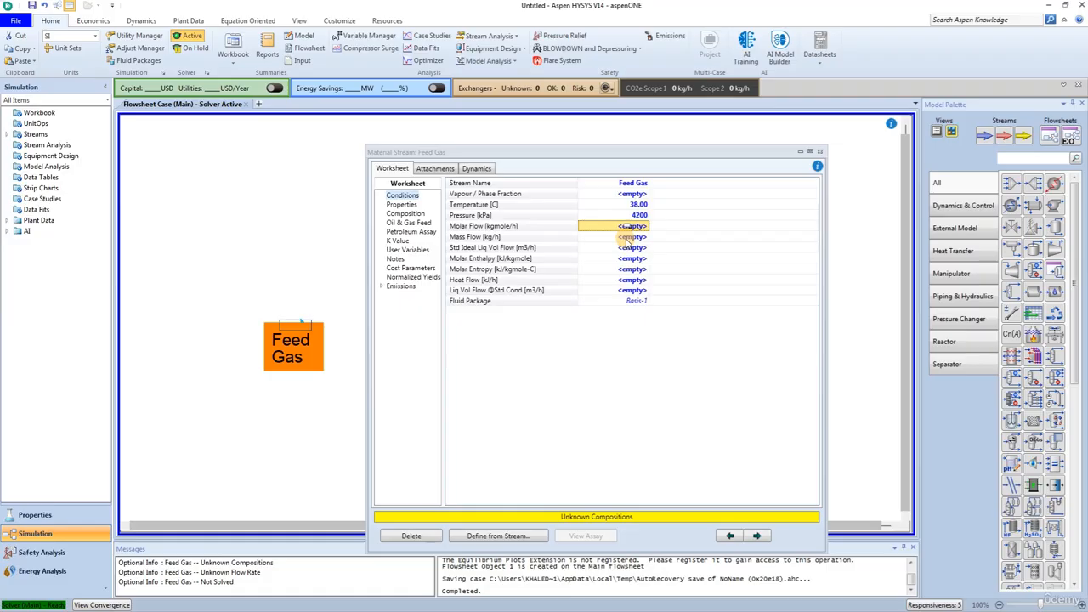
{"action": "left_click", "coordinate": [627, 238]}
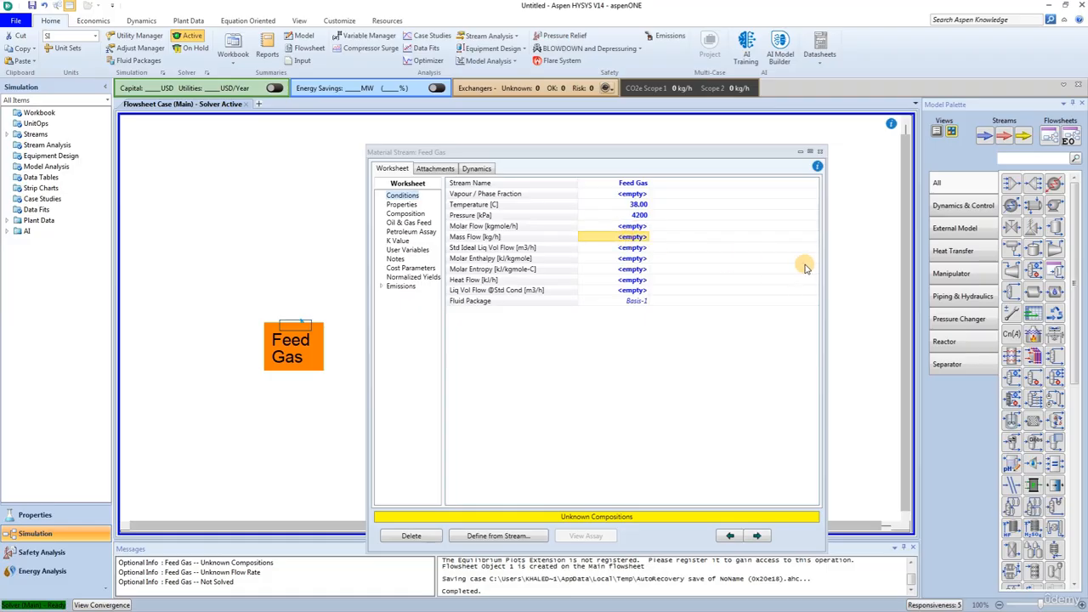
{"action": "type", "text": "38"}
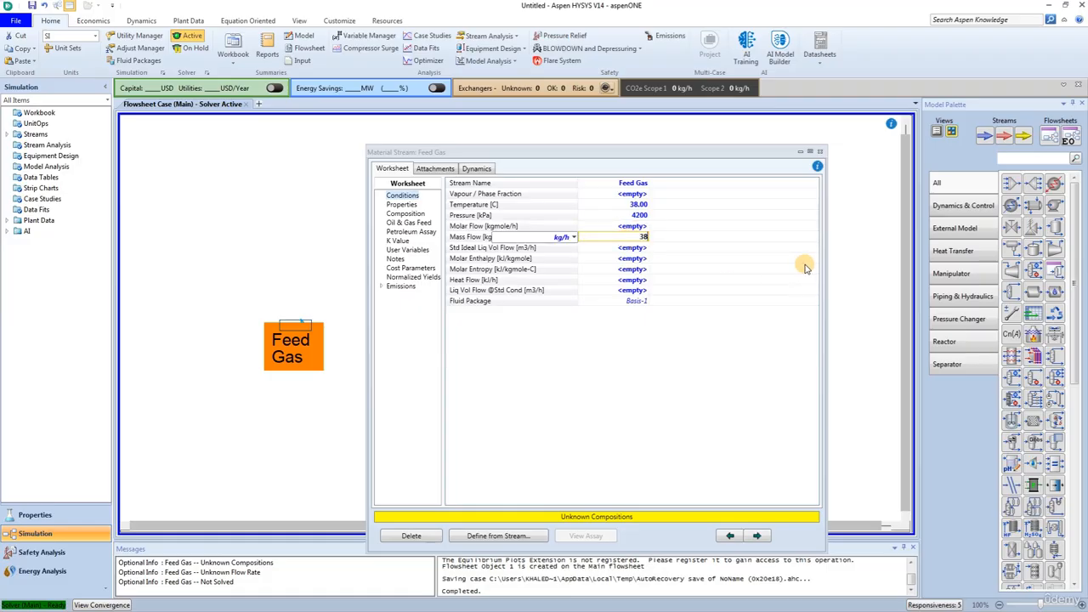
{"action": "type", "text": "6700"}
{"action": "key", "text": "Return"}
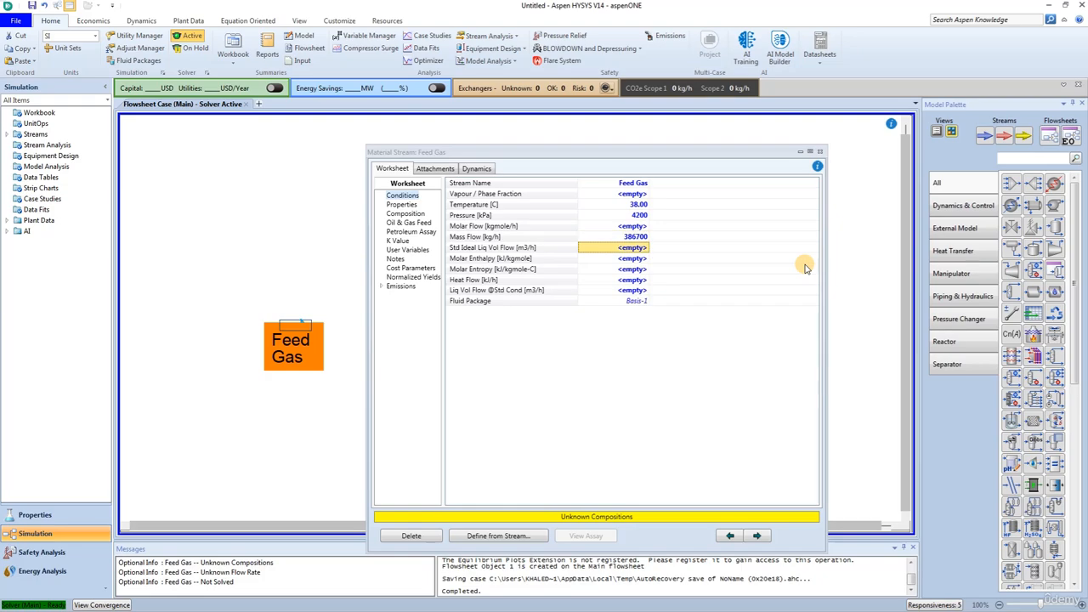
- Enter feed mole fractions: nitrogen 0.0094, H2S 0.0216, CO2 0.0291, methane 0.8261, ethane 0.0809, propane 0.0212, i-butane 0.0033, n-butane 0.0052, i-pentane 0.0009, n-pentane 0.0011, n-hexane 0.0012, H2O 0
{"action": "left_click", "coordinate": [404, 213]}
{"action": "left_click", "coordinate": [469, 498]}
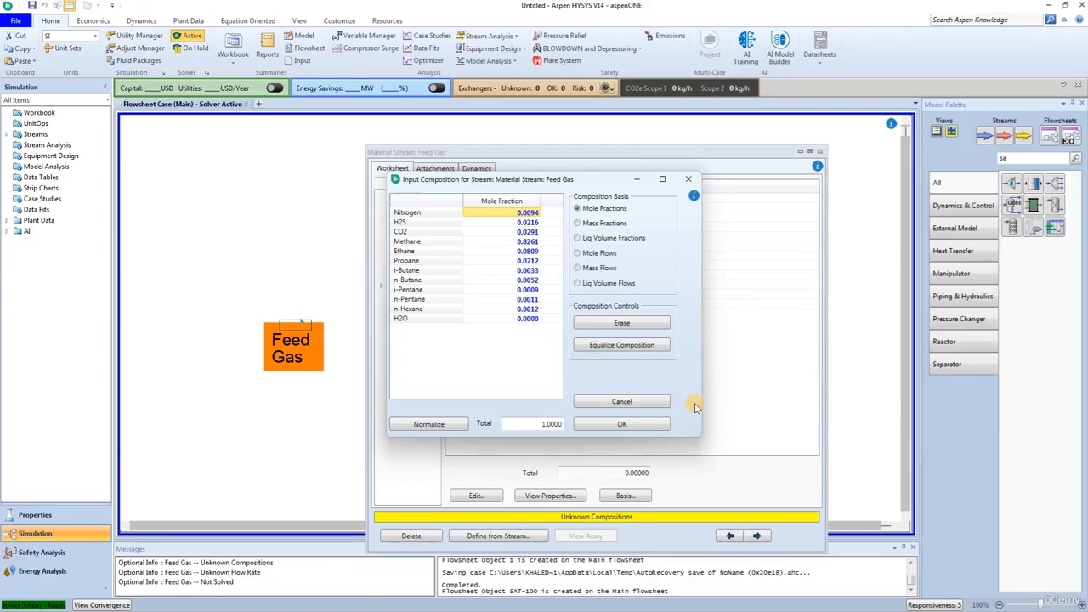
{"action": "left_click", "coordinate": [642, 425]}
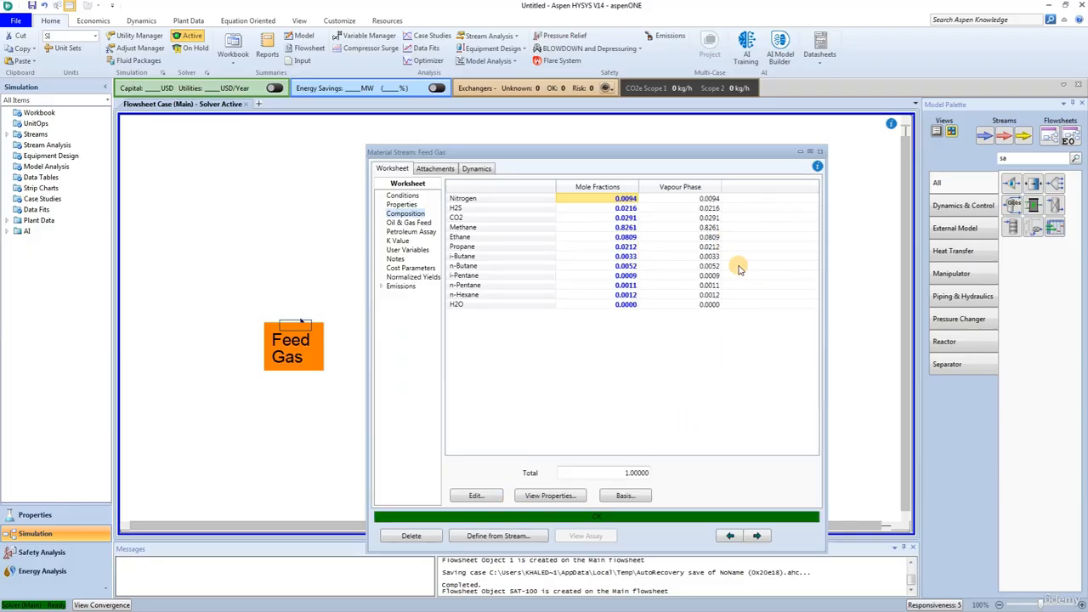
{"action": "left_click", "coordinate": [820, 152]}
{"action": "left_click", "coordinate": [569, 374]}
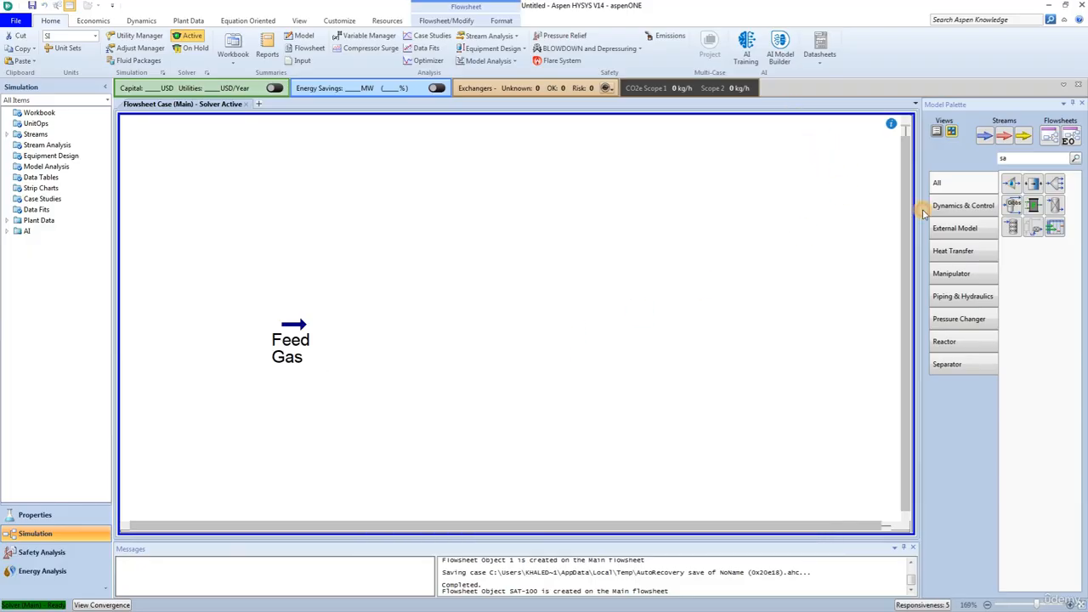
- Add a stream saturator after Feed Gas, with Feed Gas as its feed, Water as its water stream and Sat Gas as its product
{"action": "left_click", "coordinate": [1007, 185]}
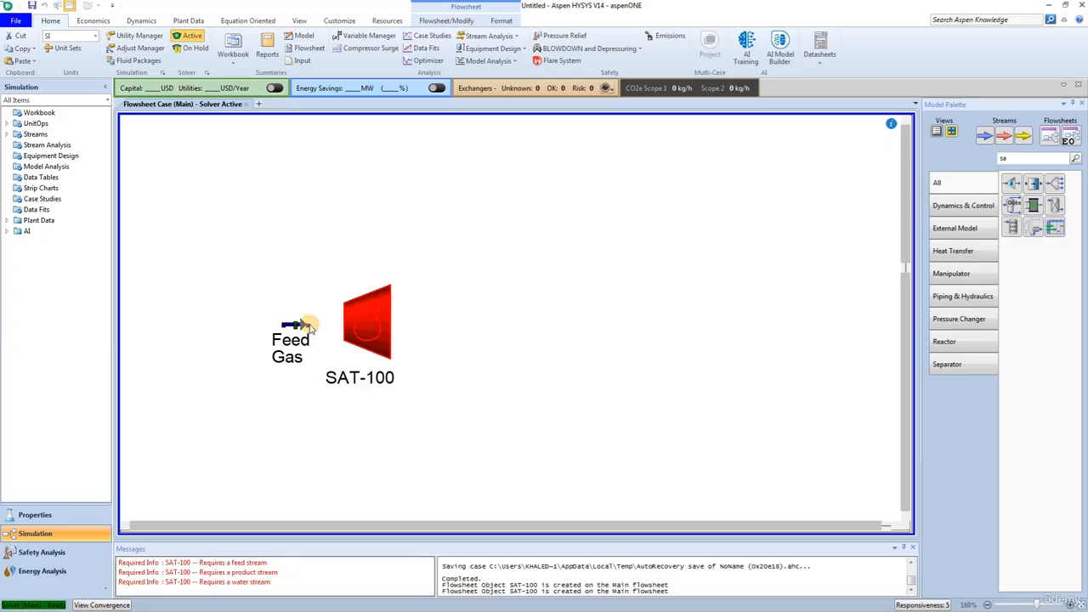
{"action": "left_click_drag", "start_coordinate": [301, 326], "coordinate": [361, 330]}
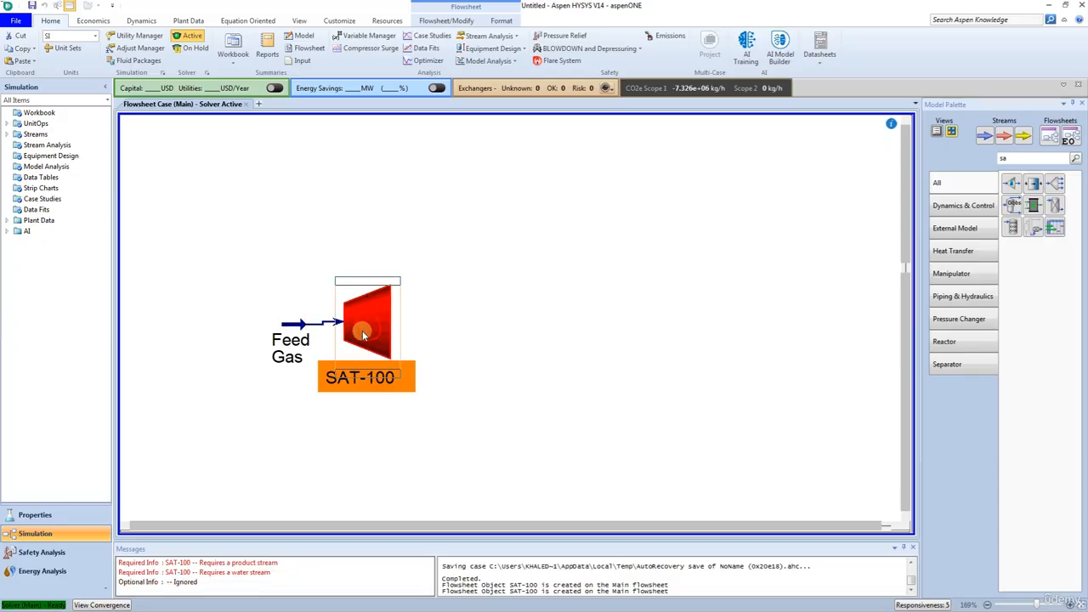
{"action": "double_click", "coordinate": [367, 330]}
{"action": "left_click", "coordinate": [276, 169]}
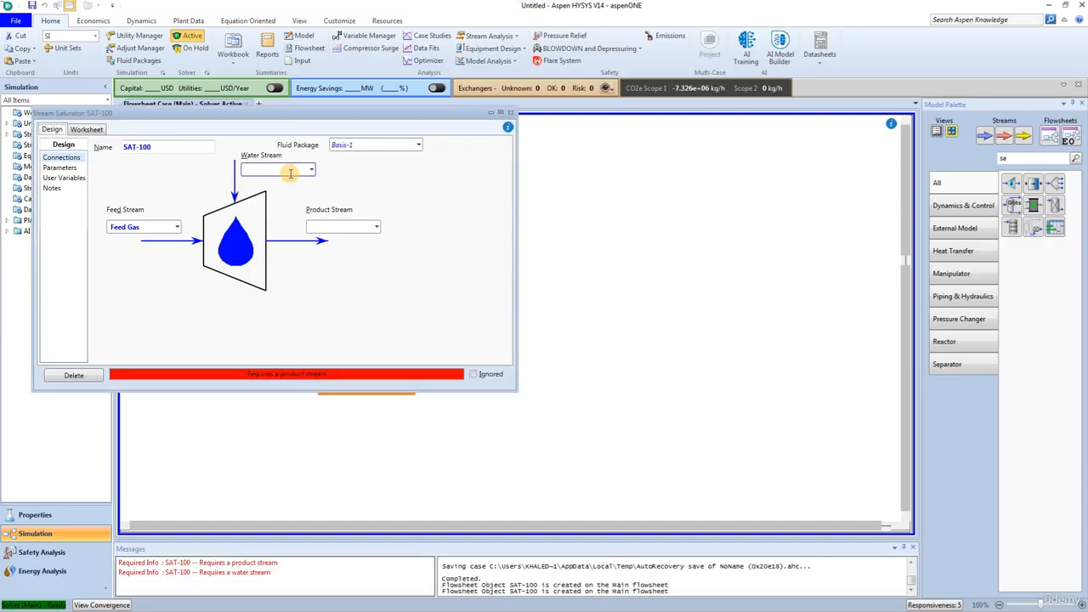
{"action": "type", "text": "Water"}
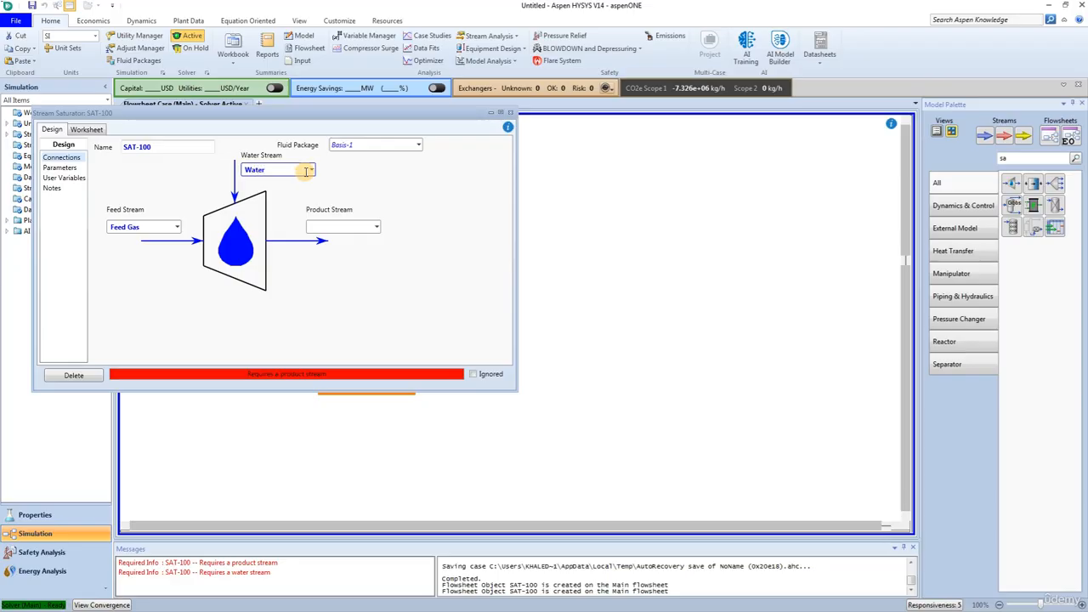
{"action": "left_click", "coordinate": [321, 226]}
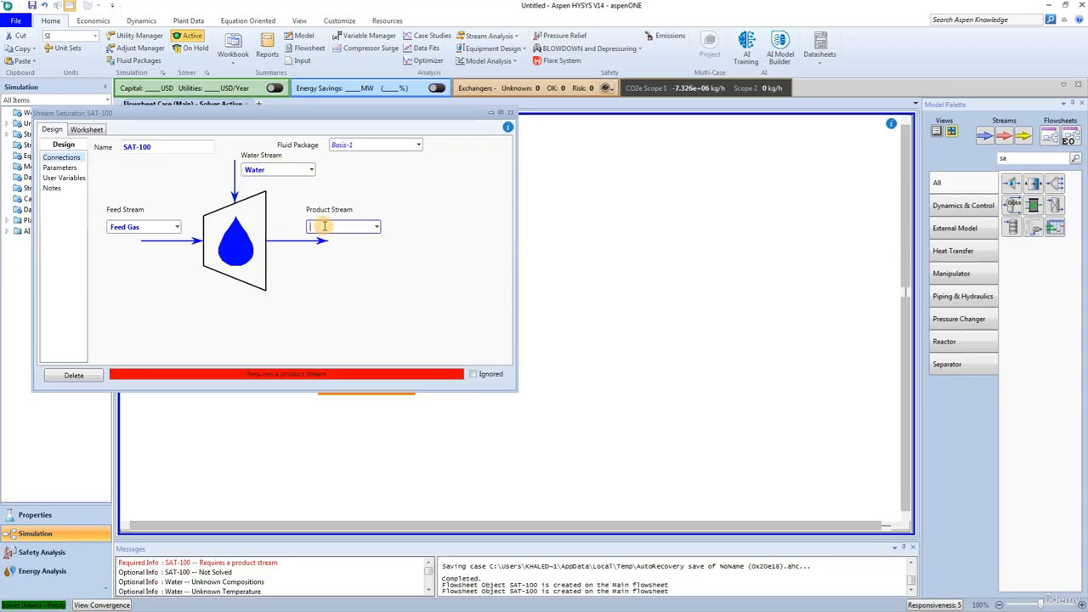
{"action": "type", "text": "Sat Gas"}
{"action": "key", "text": "Return"}
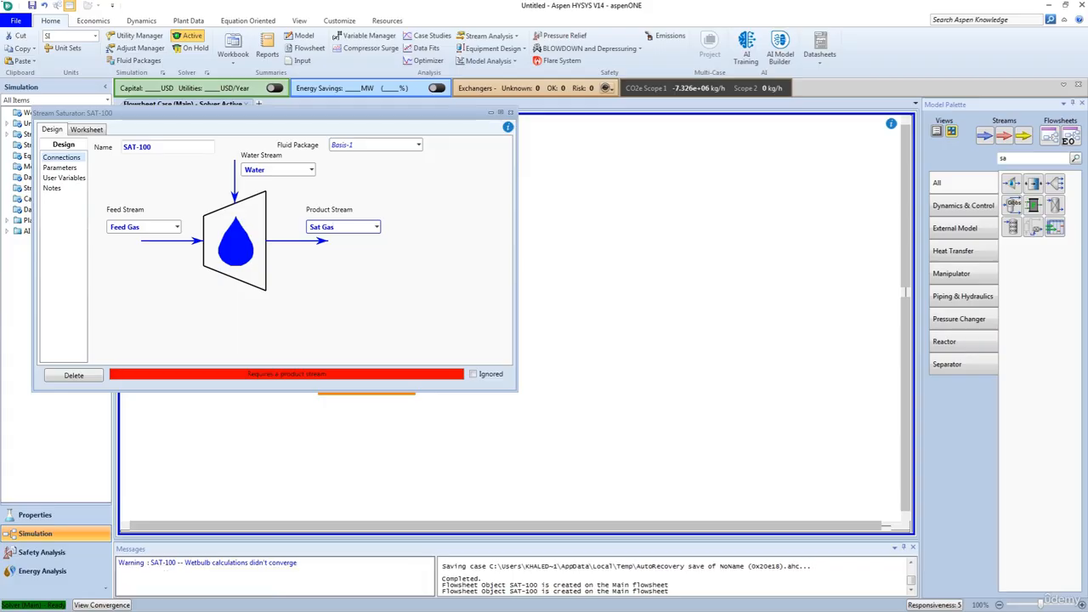
{"action": "left_click", "coordinate": [393, 353]}
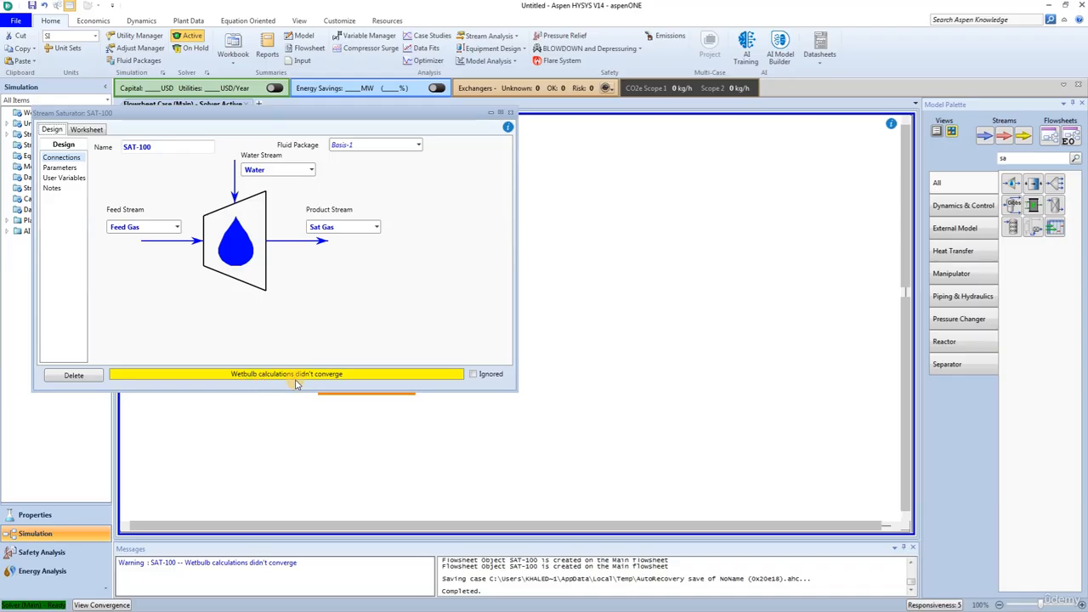
{"action": "left_click", "coordinate": [510, 113]}
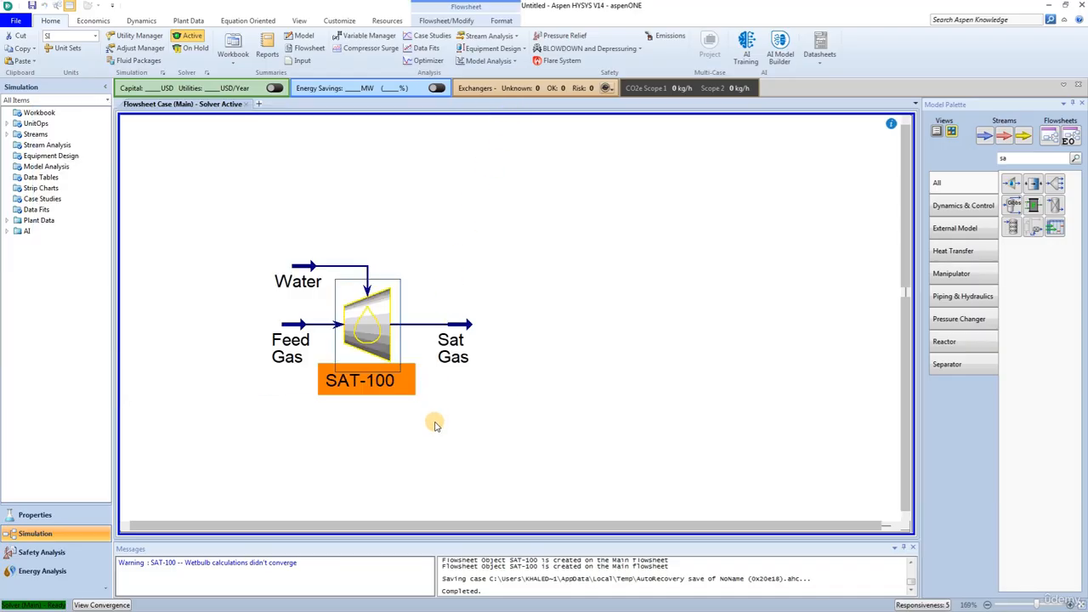
{"action": "mouse_move", "coordinate": [449, 357]}
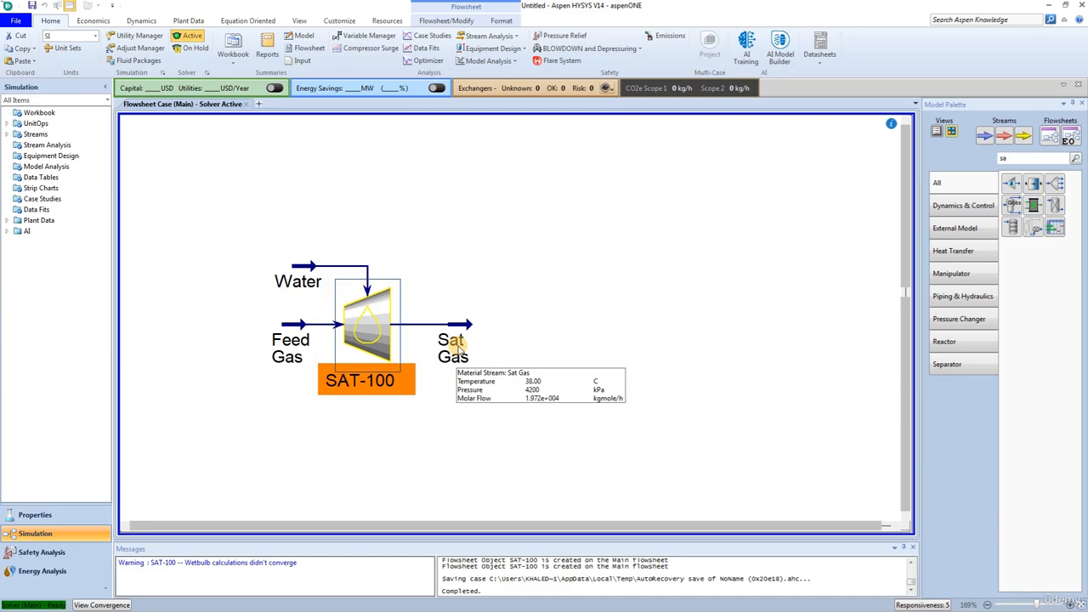
{"action": "left_click", "coordinate": [501, 407]}
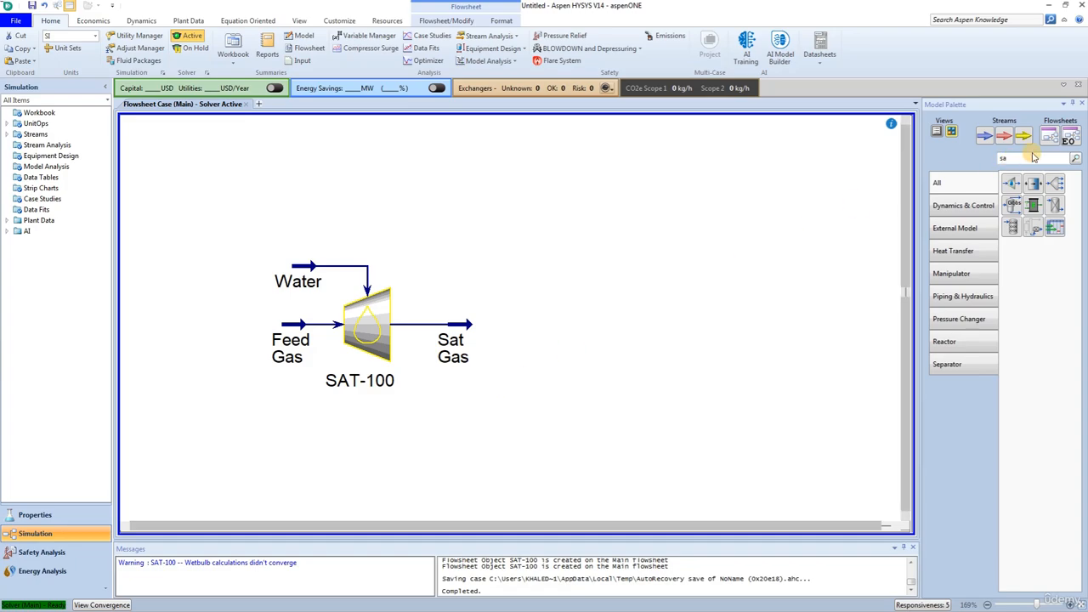
- Add a sub-flowsheet beyond the Sat Gas stream, starting with a blank flowsheet
{"action": "left_click", "coordinate": [1051, 136]}
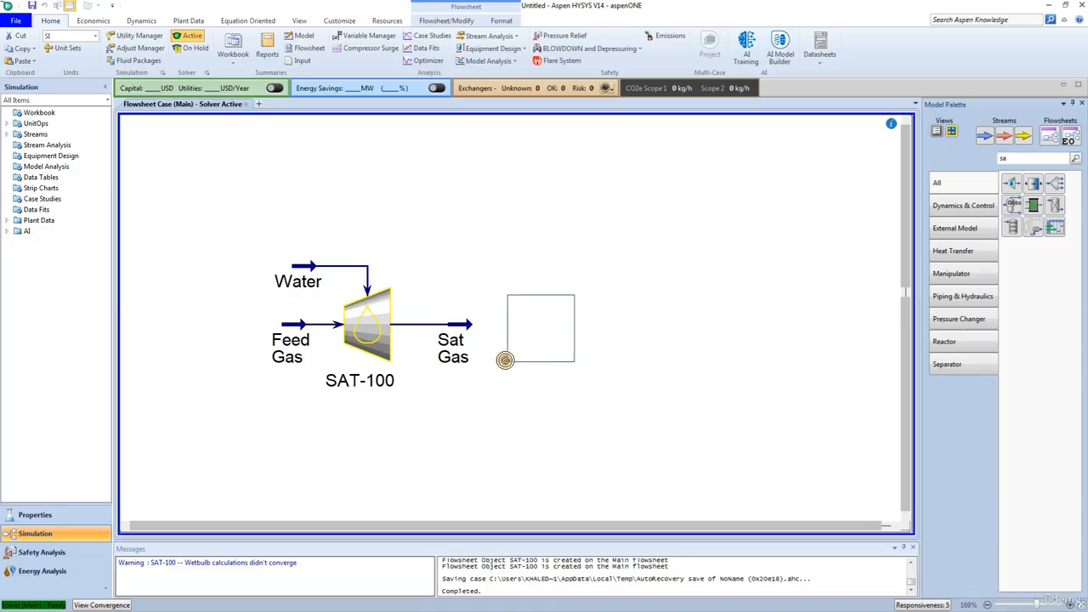
{"action": "left_click", "coordinate": [504, 362]}
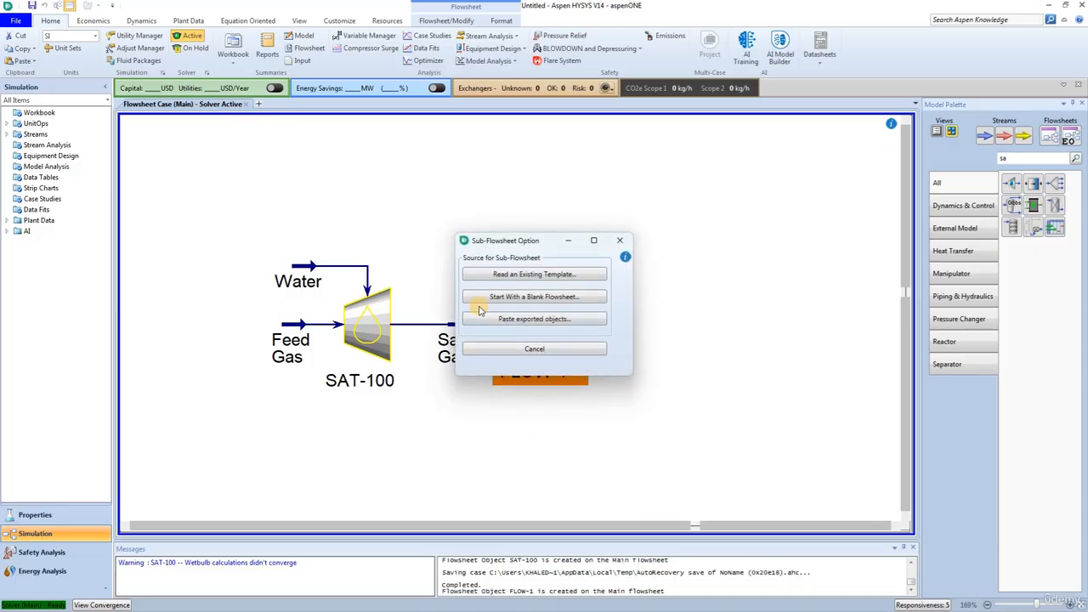
{"action": "left_click", "coordinate": [539, 302]}
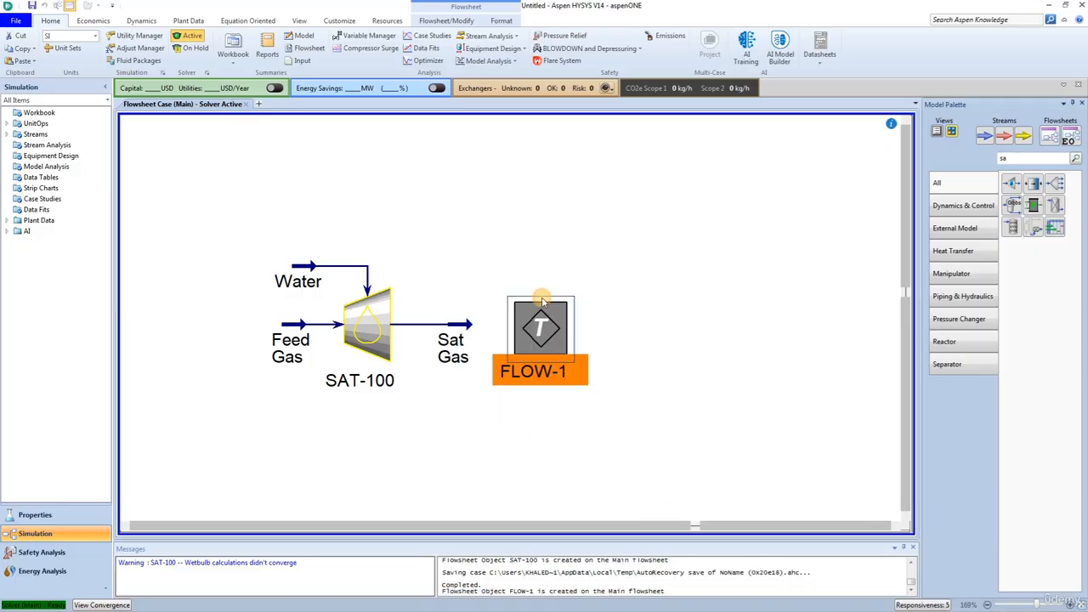
- Rename the new sub-flowsheet as Natural Gas Purification
{"action": "double_click", "coordinate": [537, 326]}
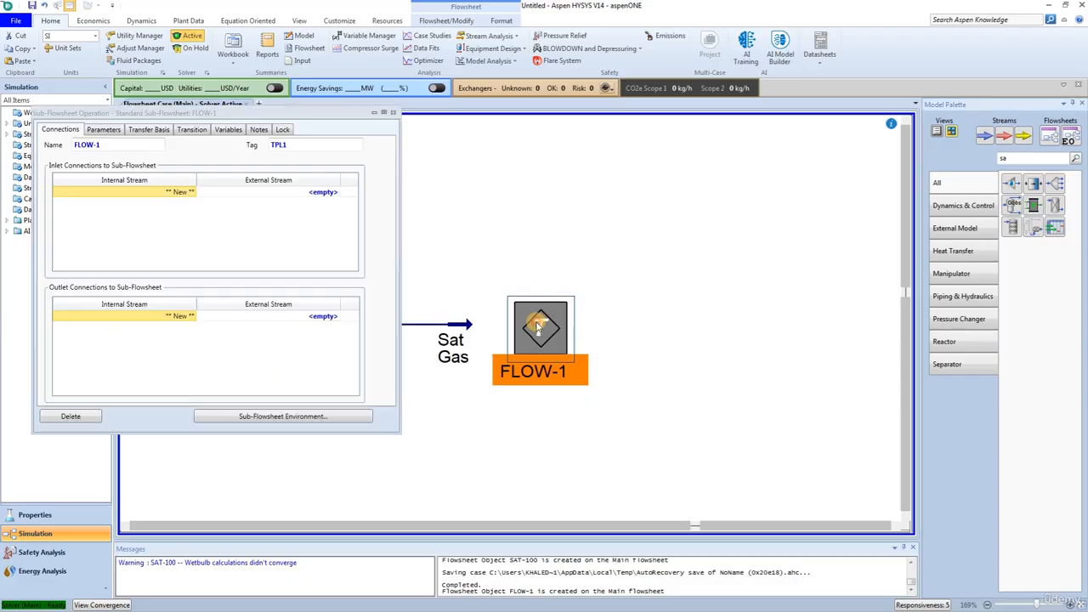
{"action": "left_click", "coordinate": [136, 146]}
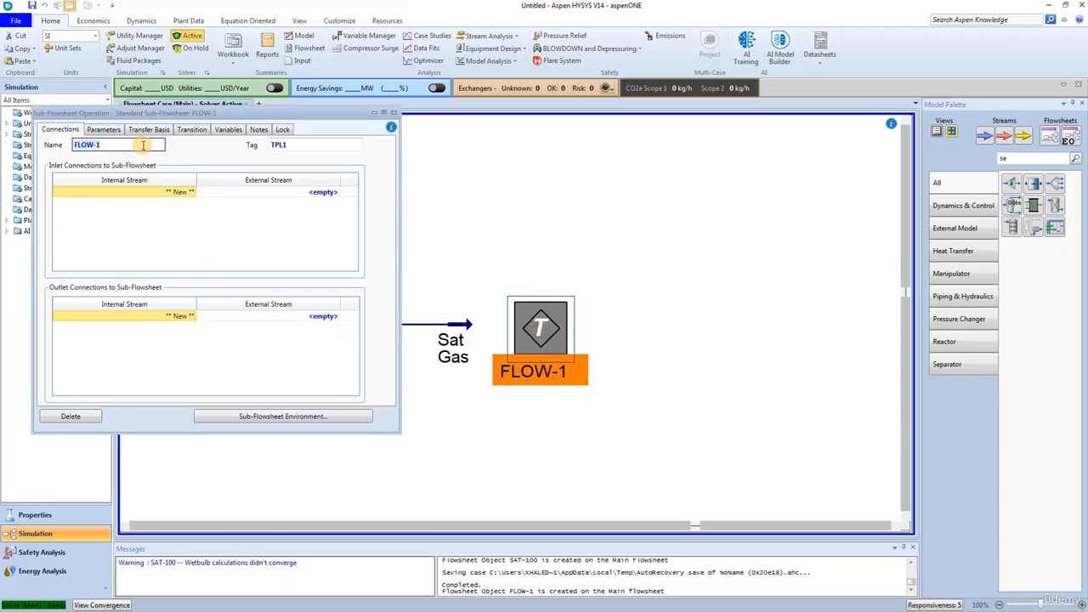
{"action": "type", "text": "Natural Gas Pur"}
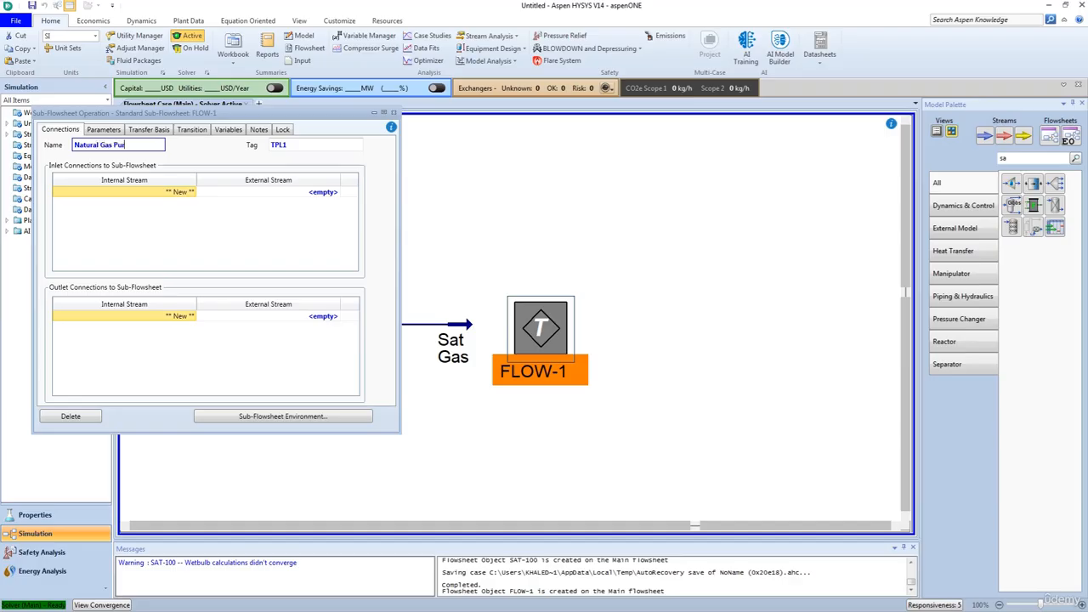
{"action": "type", "text": "ification"}
{"action": "key", "text": "Return"}
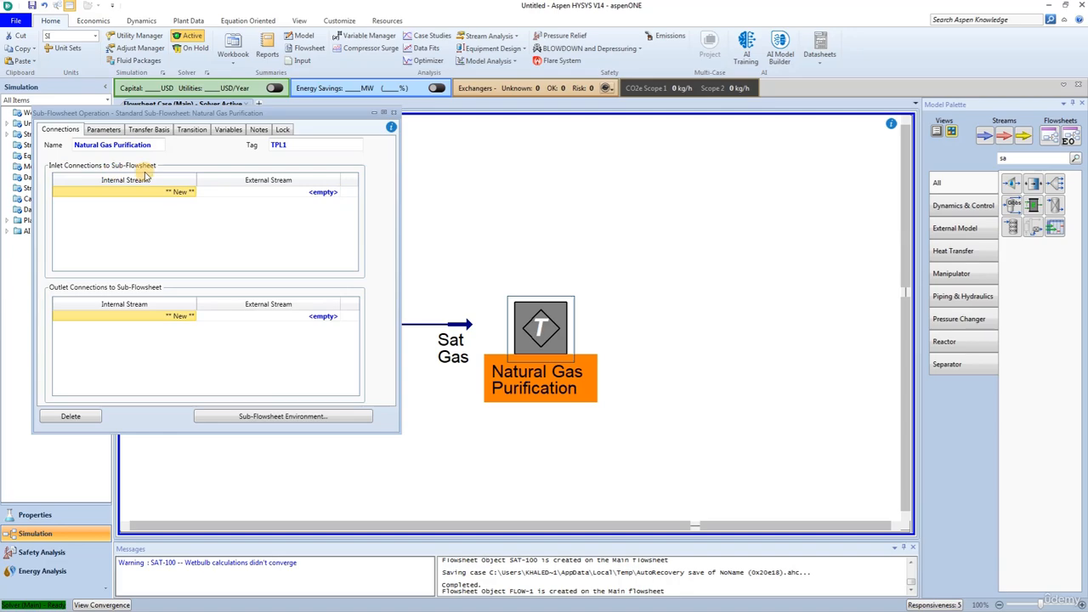
- Connect Sat Gas as the external inlet stream of the sub-flowsheet and enter its environment
{"action": "left_click", "coordinate": [338, 193]}
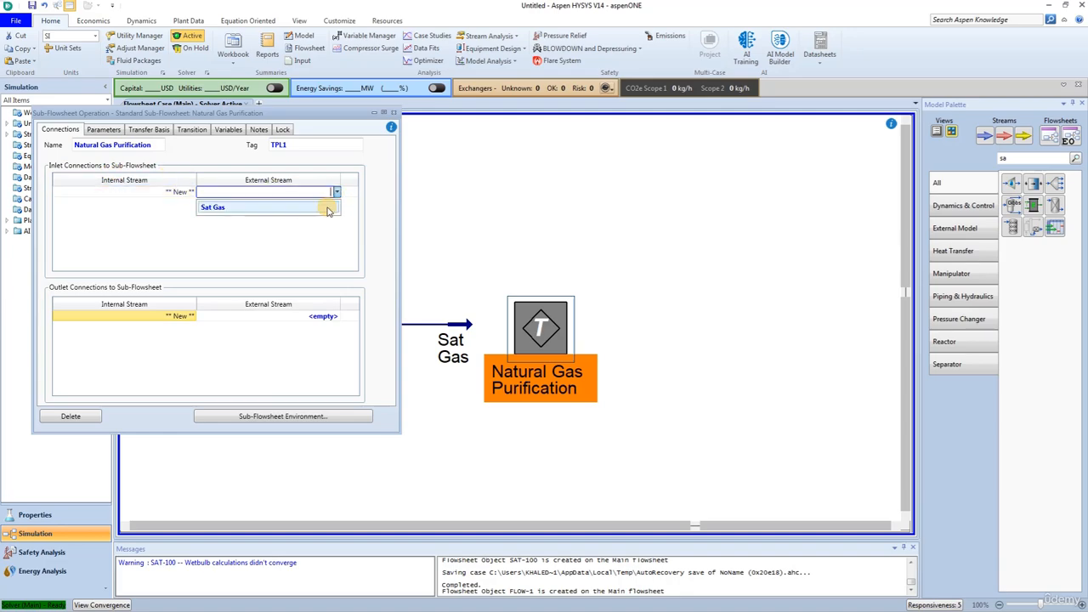
{"action": "left_click", "coordinate": [288, 209]}
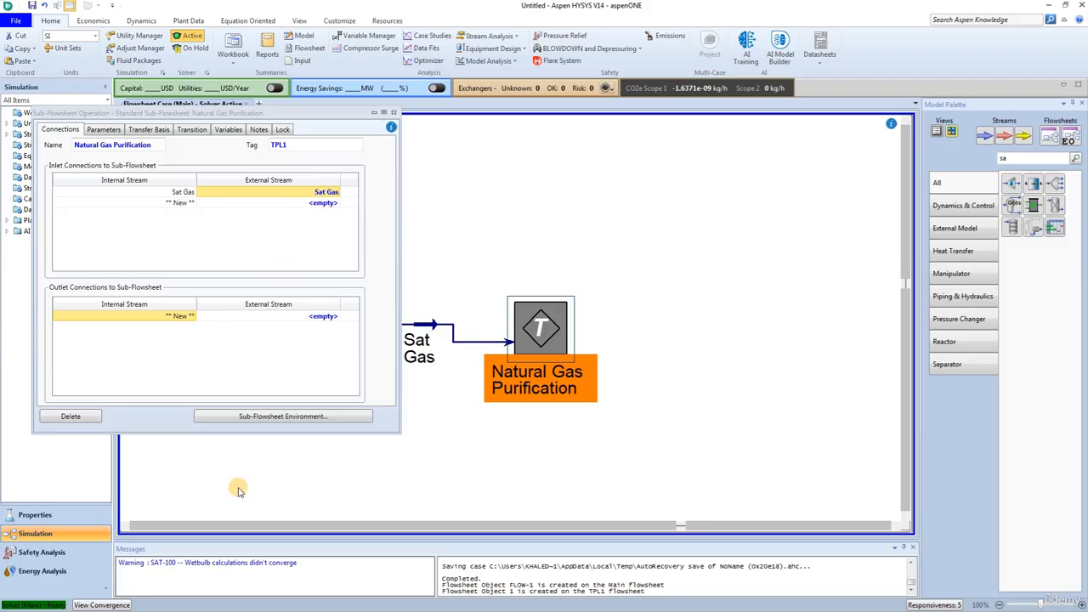
{"action": "left_click", "coordinate": [277, 416]}
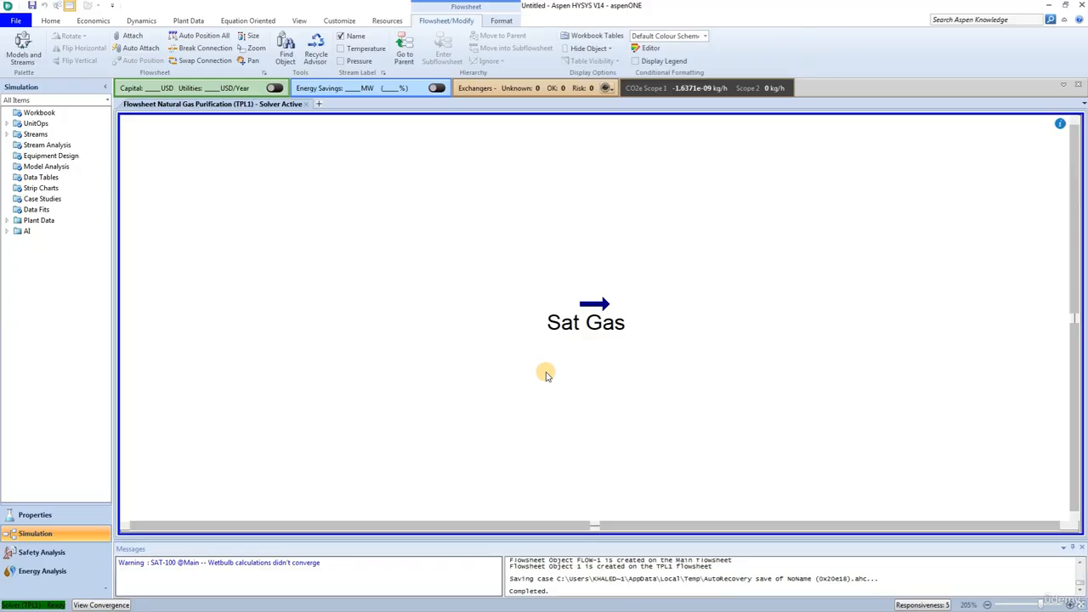
- Add a component splitter beside the Sat Gas stream and connect Sat Gas as its feed
{"action": "left_click", "coordinate": [23, 48]}
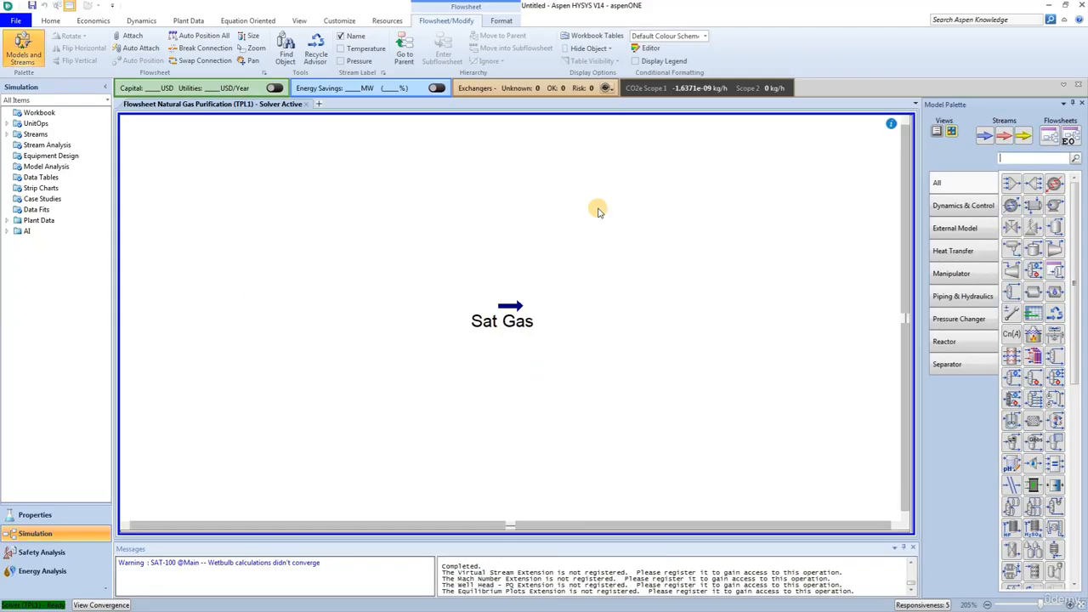
{"action": "type", "text": "s"}
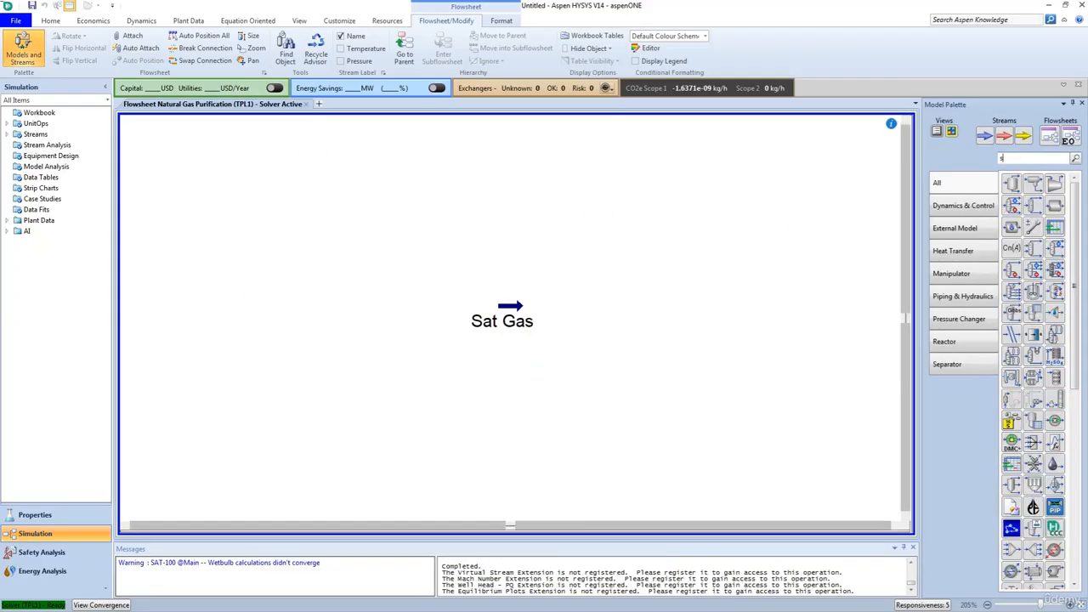
{"action": "type", "text": "p"}
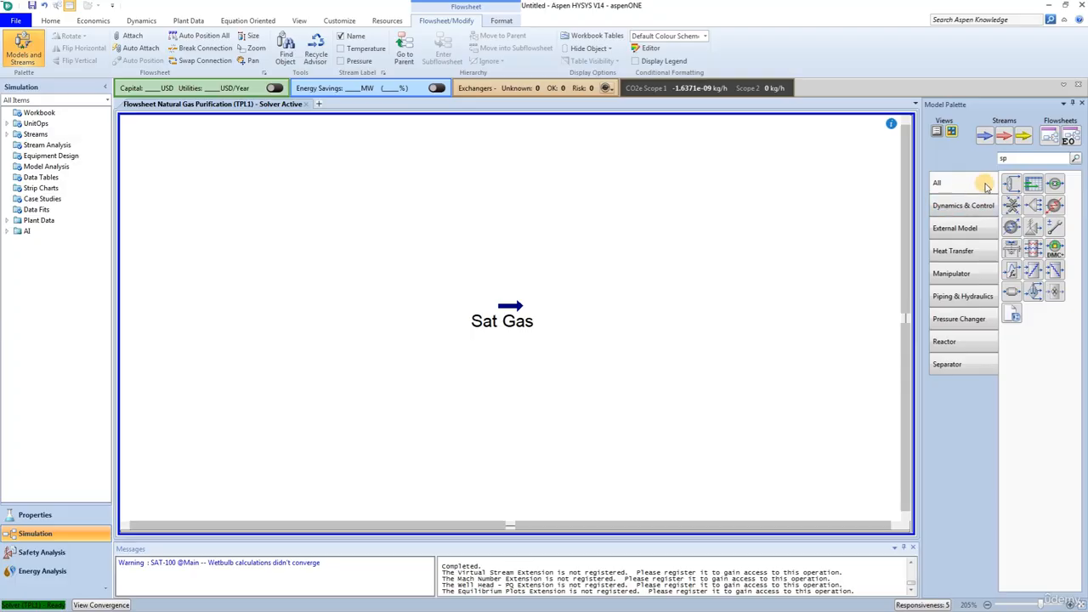
{"action": "left_click_drag", "start_coordinate": [1011, 182], "coordinate": [563, 357]}
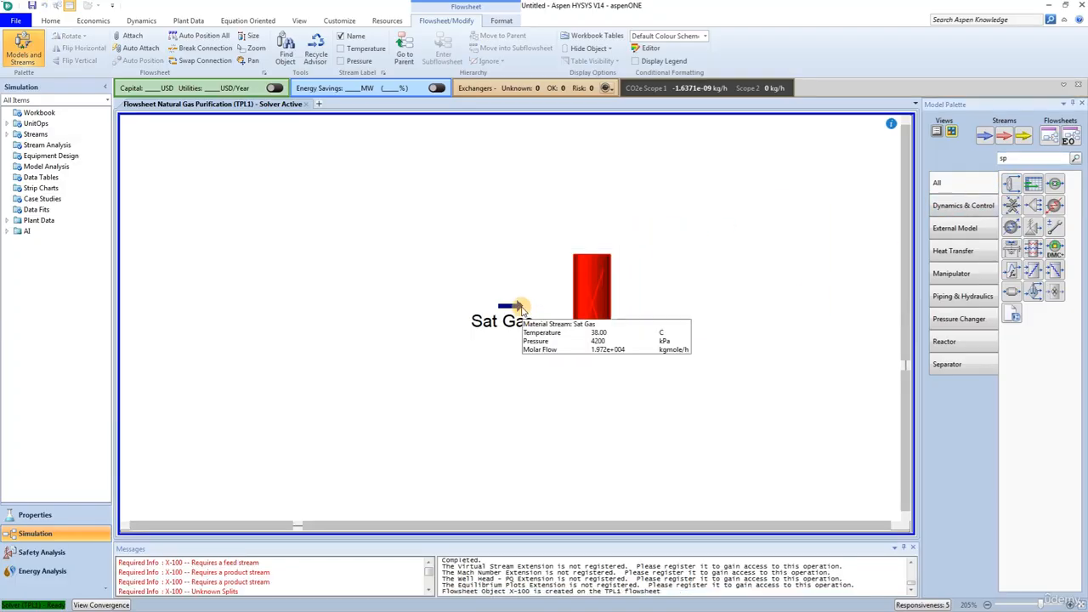
{"action": "key", "text": "ctrl"}
{"action": "left_click_drag", "start_coordinate": [518, 307], "coordinate": [581, 280]}
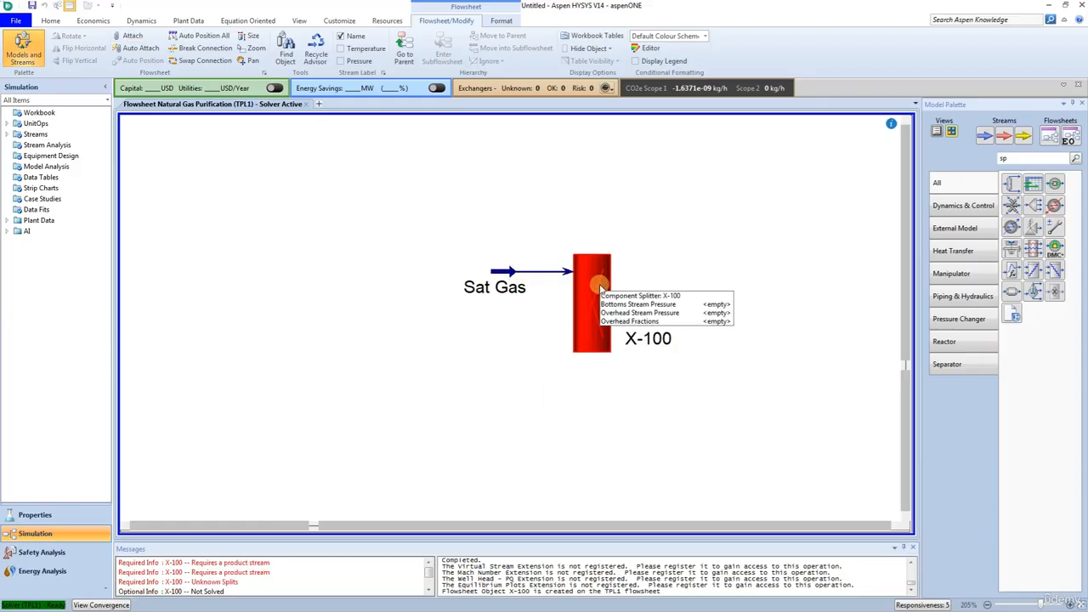
- Rename the component splitter as Gas Sweetening
{"action": "double_click", "coordinate": [600, 286]}
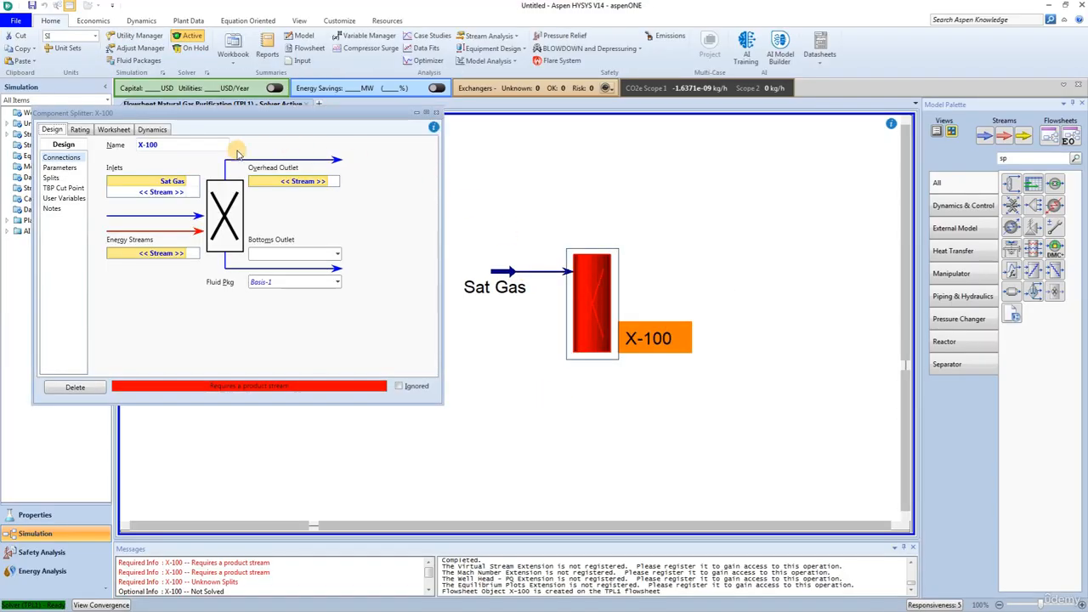
{"action": "double_click", "coordinate": [165, 144]}
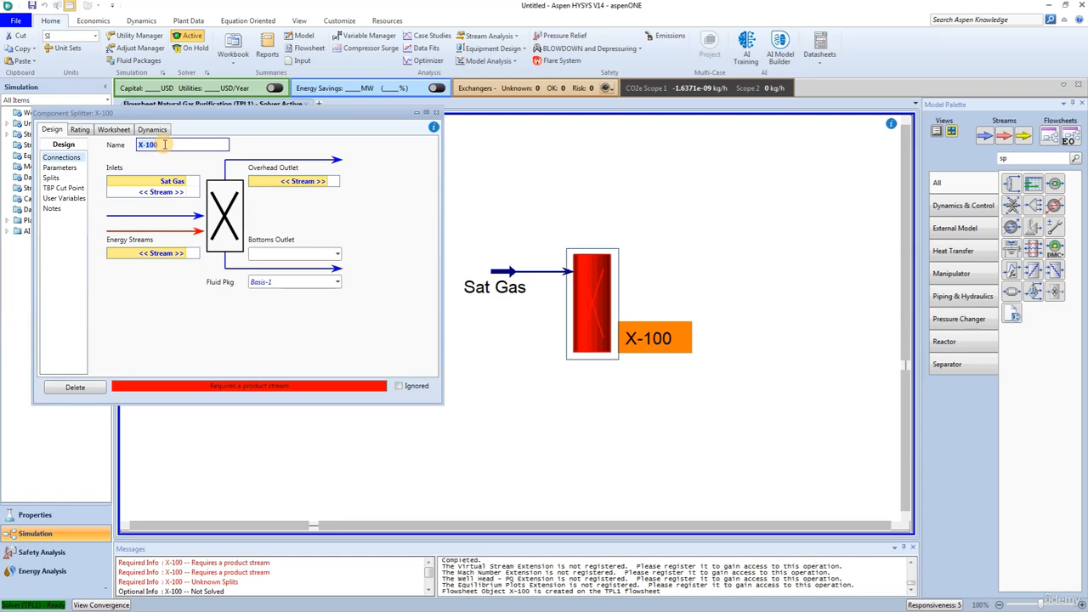
{"action": "type", "text": "Gas Sweetening"}
{"action": "key", "text": "Return"}
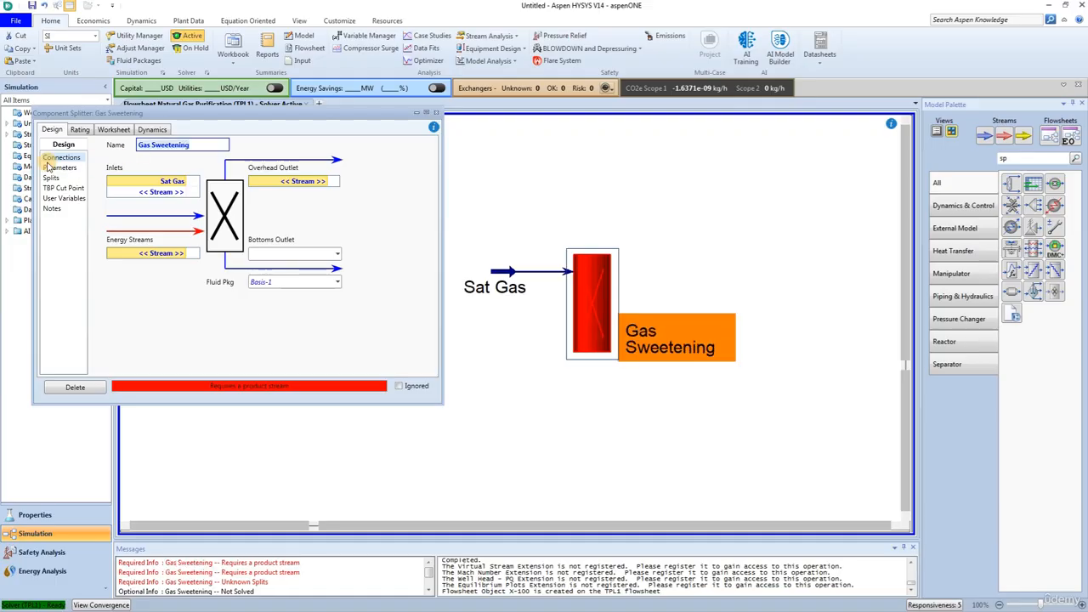
- Create the Gas Sweetening product streams: Sweet Gas as overhead outlet and Waste as bottoms outlet
{"action": "left_click", "coordinate": [322, 182]}
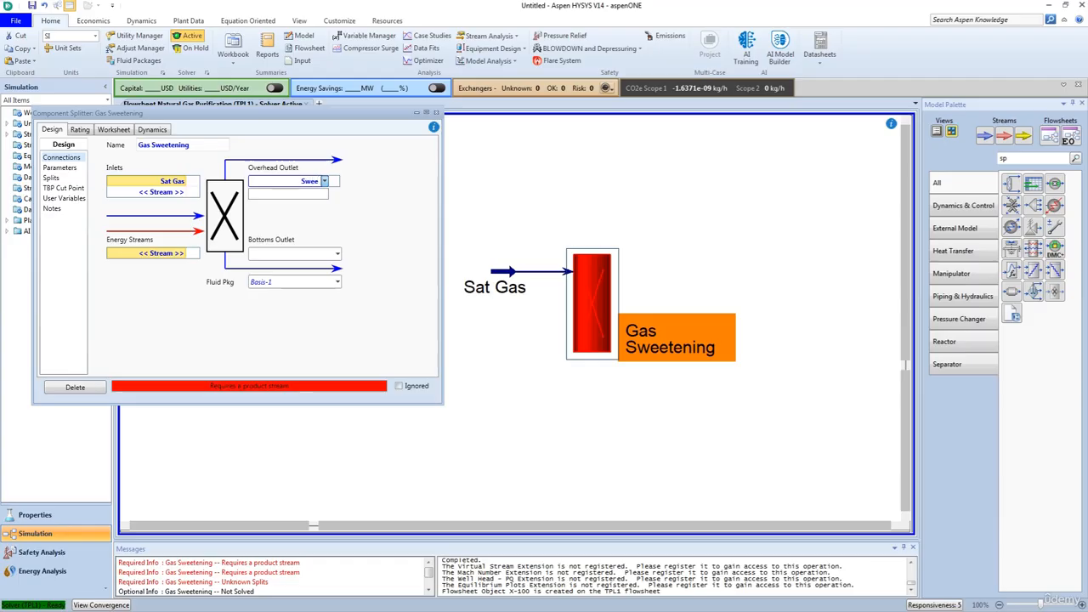
{"action": "type", "text": "Sweet Gas"}
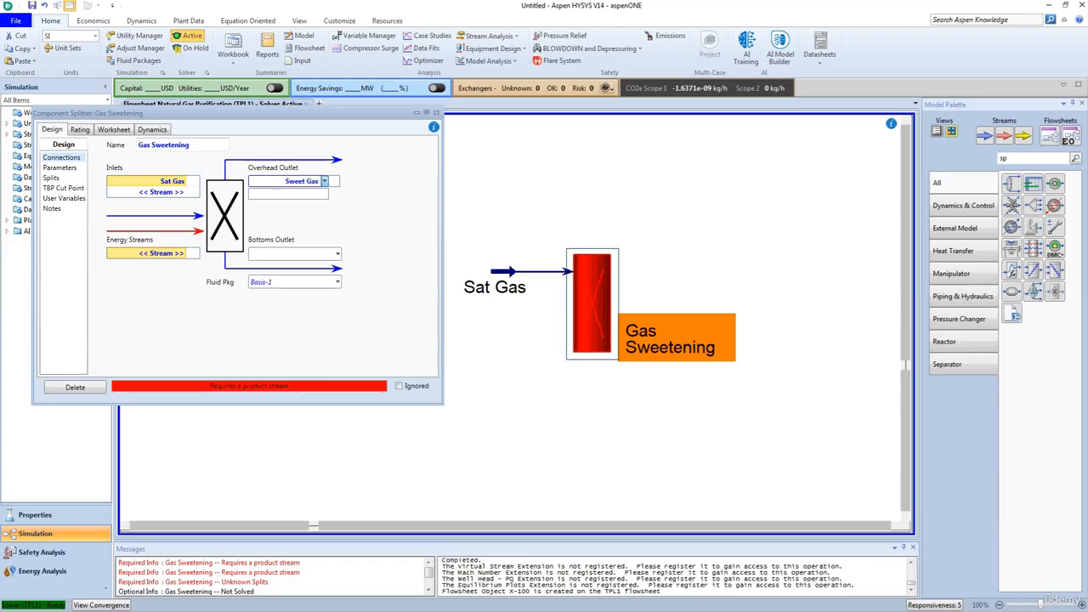
{"action": "left_click", "coordinate": [265, 253]}
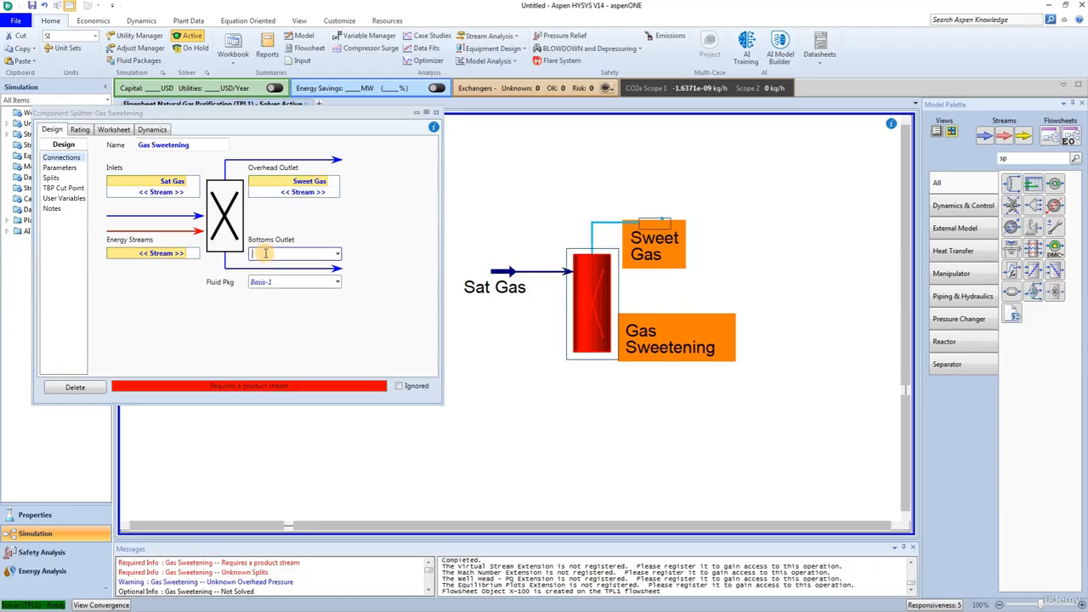
{"action": "type", "text": "Waste"}
{"action": "key", "text": "Return"}
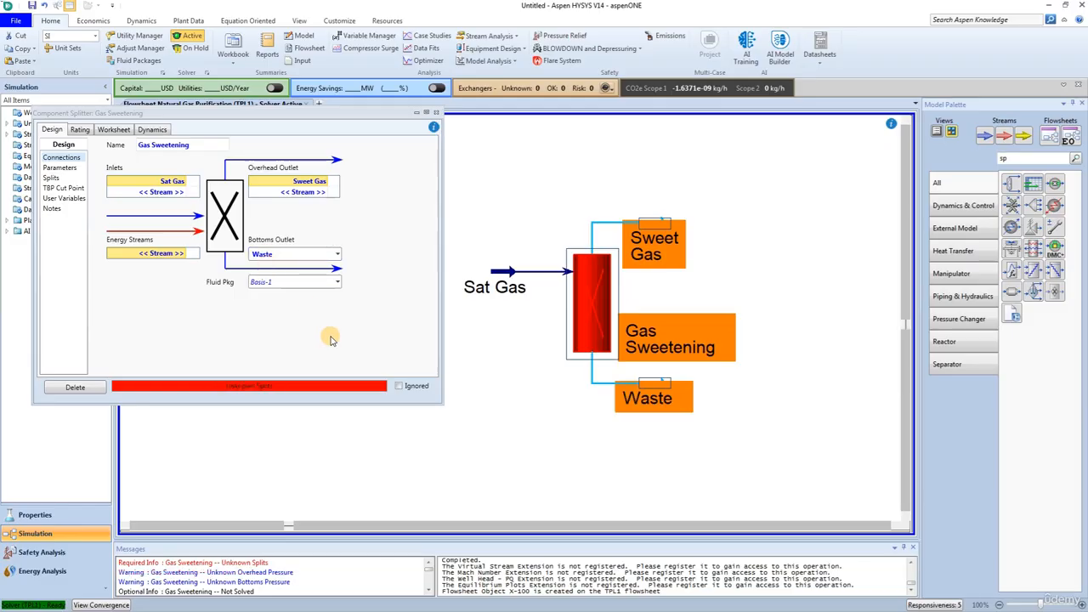
- In the splitter's stream specifications, set the Sweet Gas temperature to 38 °C and its pressure to 1450 kPa
{"action": "left_click", "coordinate": [61, 167]}
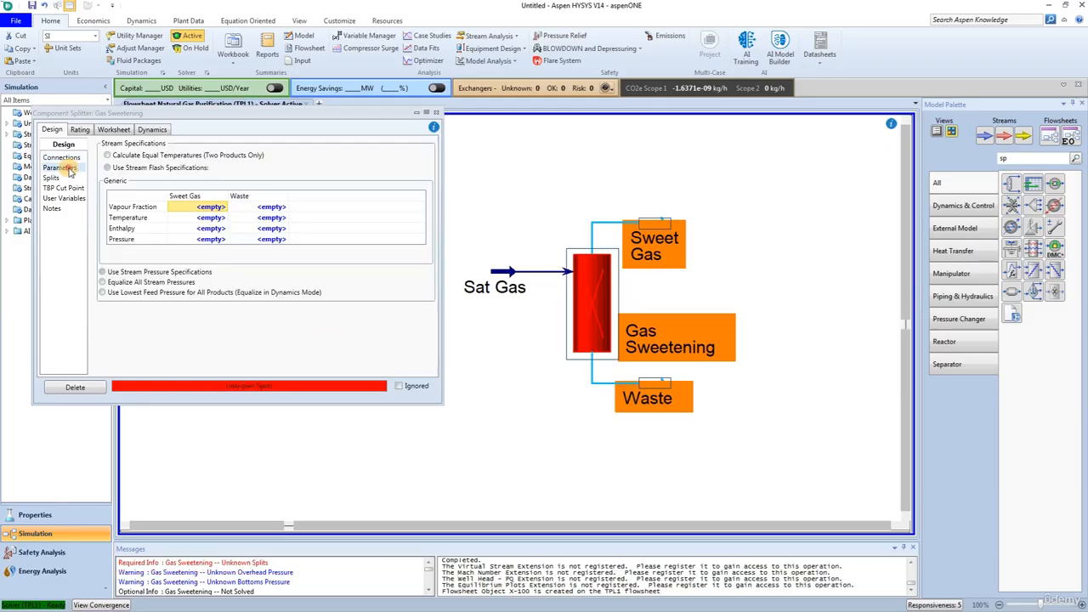
{"action": "left_click", "coordinate": [193, 218]}
{"action": "type", "text": "38"}
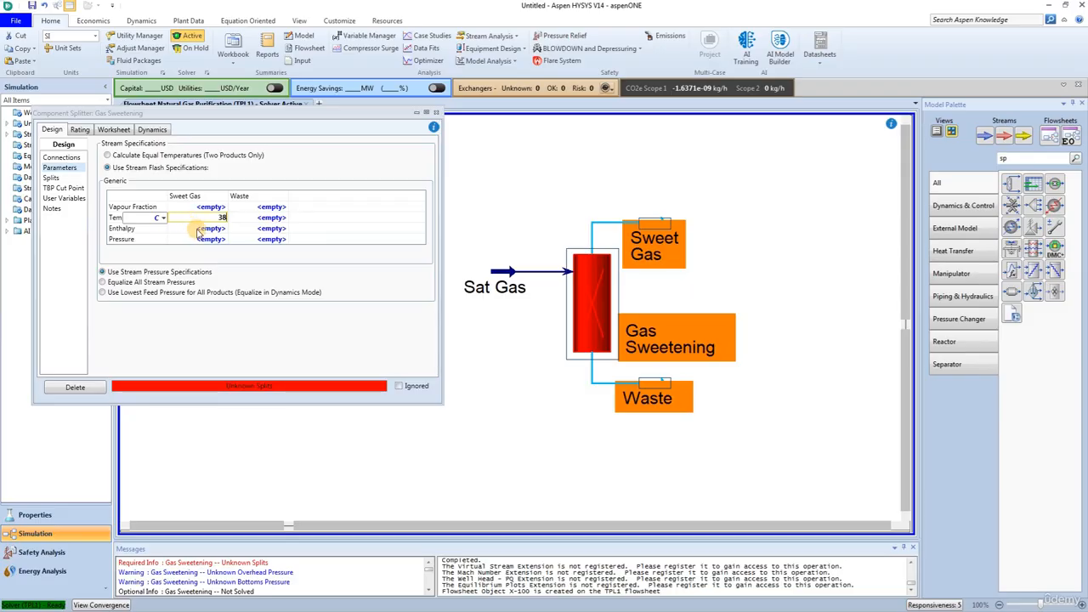
{"action": "key", "text": "Return"}
{"action": "left_click", "coordinate": [203, 242]}
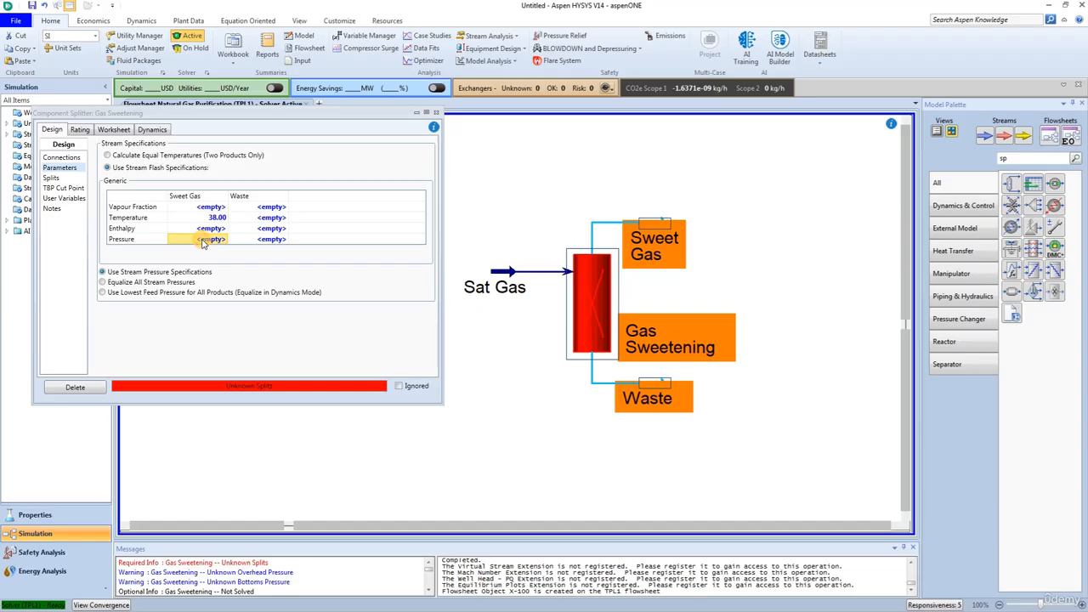
{"action": "type", "text": "1450"}
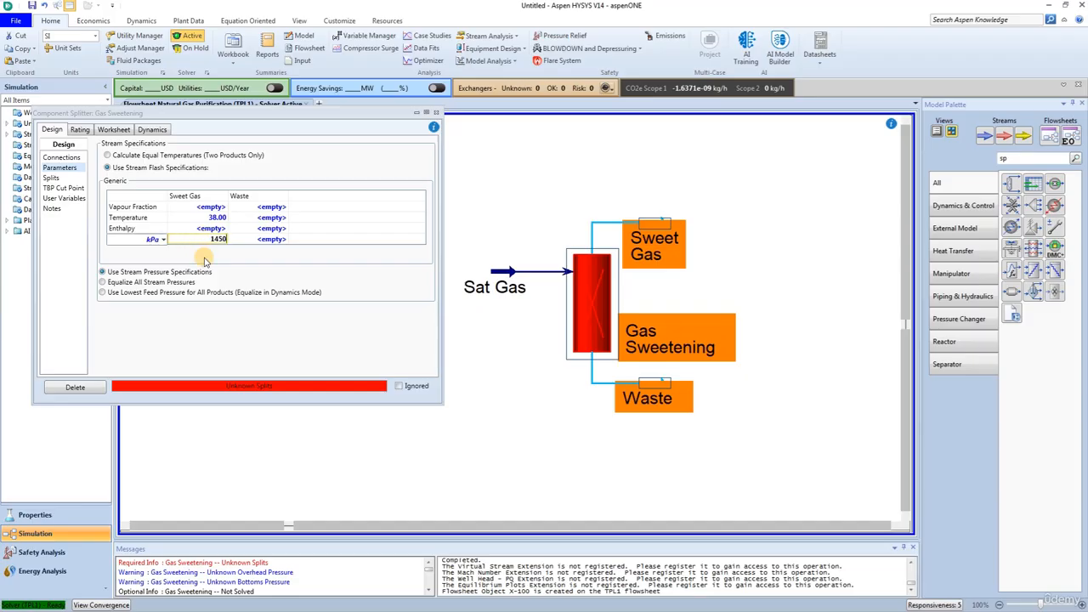
{"action": "key", "text": "Return"}
- Set the Waste stream's temperature to 20 °C and its pressure to 101.3 kPa
{"action": "left_click", "coordinate": [272, 217]}
{"action": "type", "text": "20"}
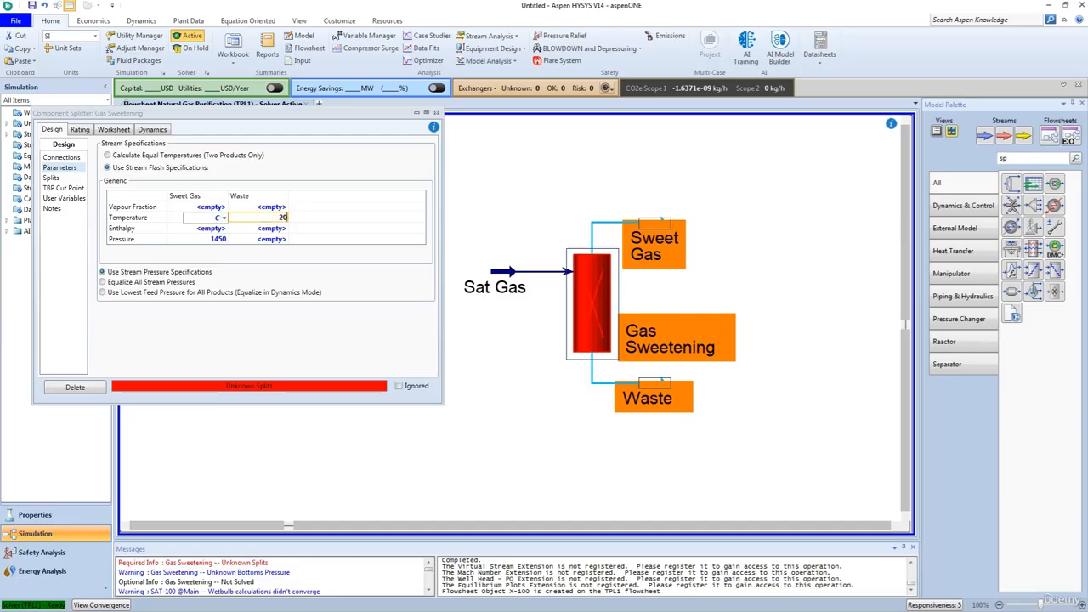
{"action": "left_click", "coordinate": [268, 240]}
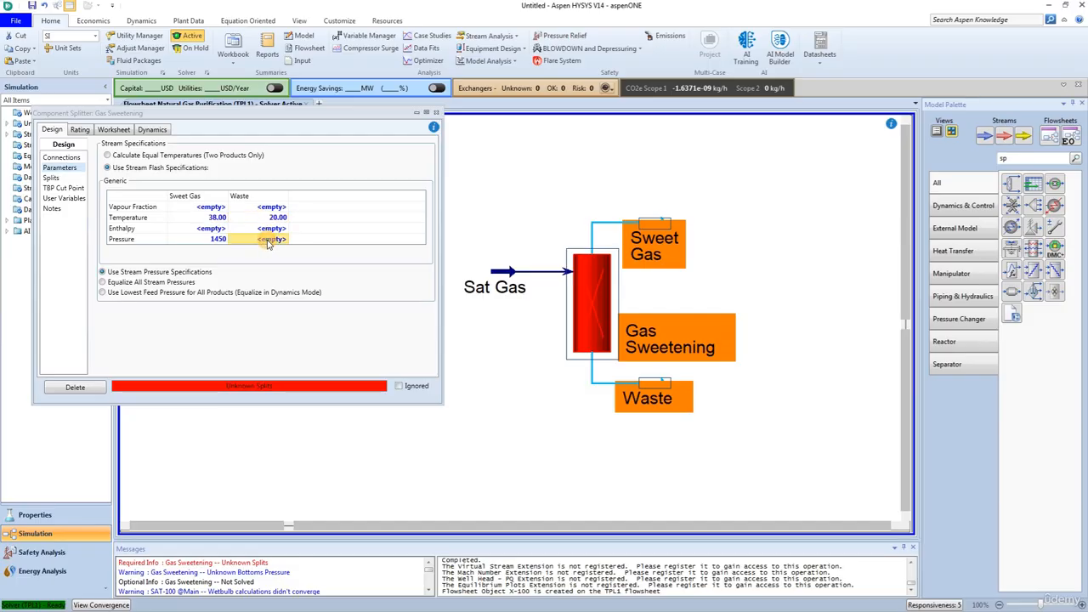
{"action": "left_click", "coordinate": [268, 241]}
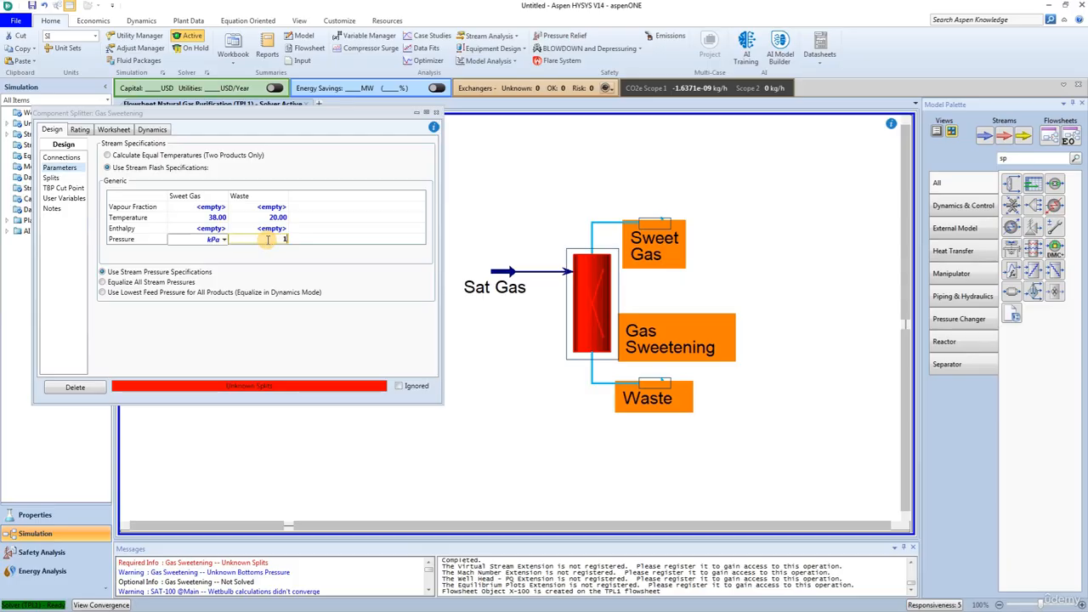
{"action": "type", "text": "101.3"}
{"action": "key", "text": "Return"}
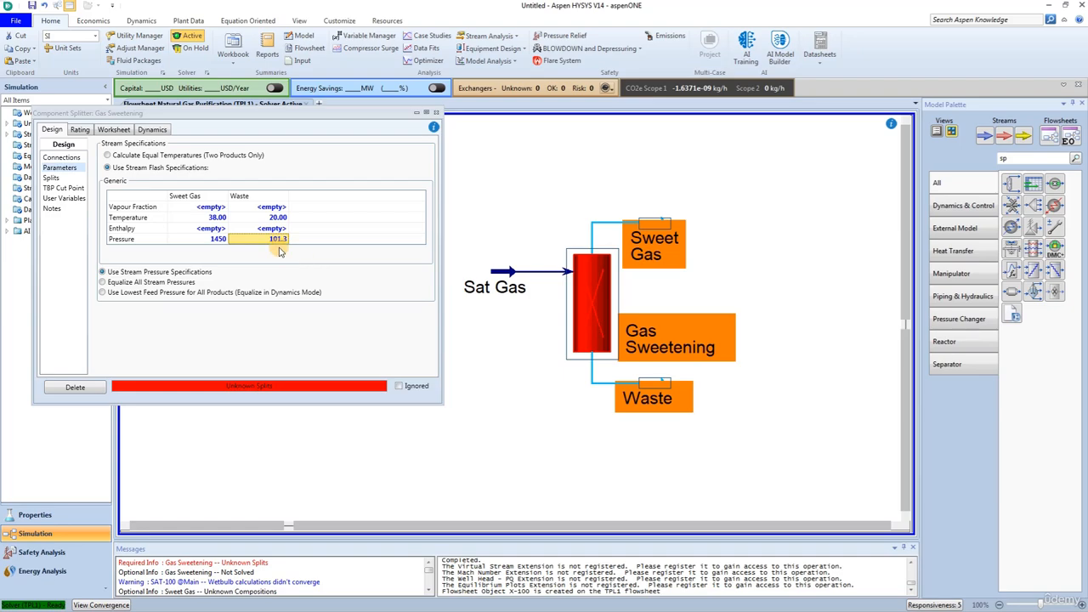
- Set the splitter's Sweet Gas split fractions for H2S and CO2 to 0.0001 each
{"action": "left_click", "coordinate": [51, 177]}
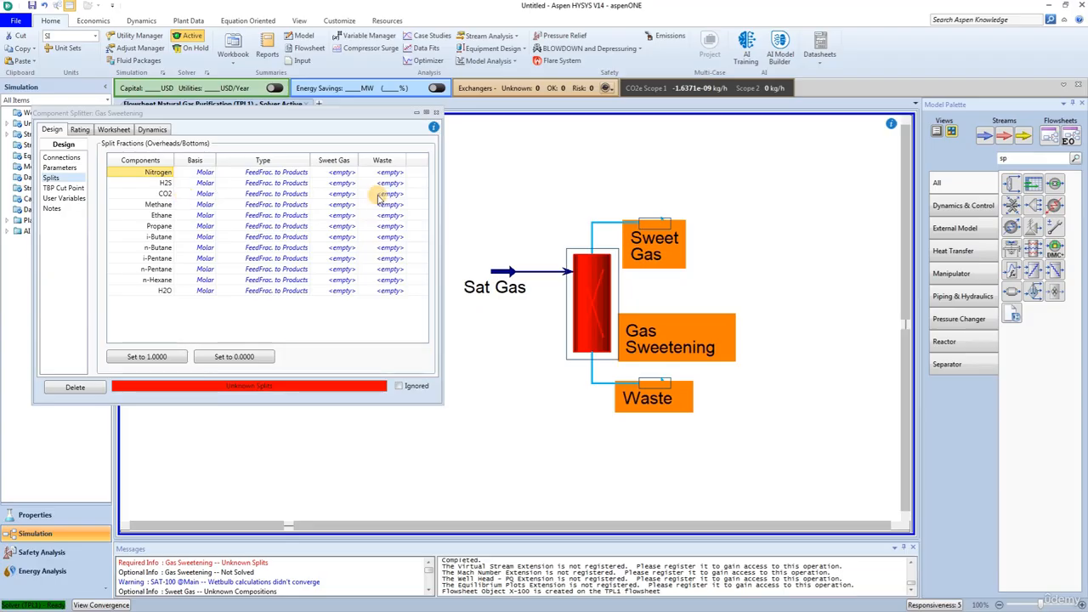
{"action": "left_click", "coordinate": [338, 184]}
{"action": "type", "text": ".00"}
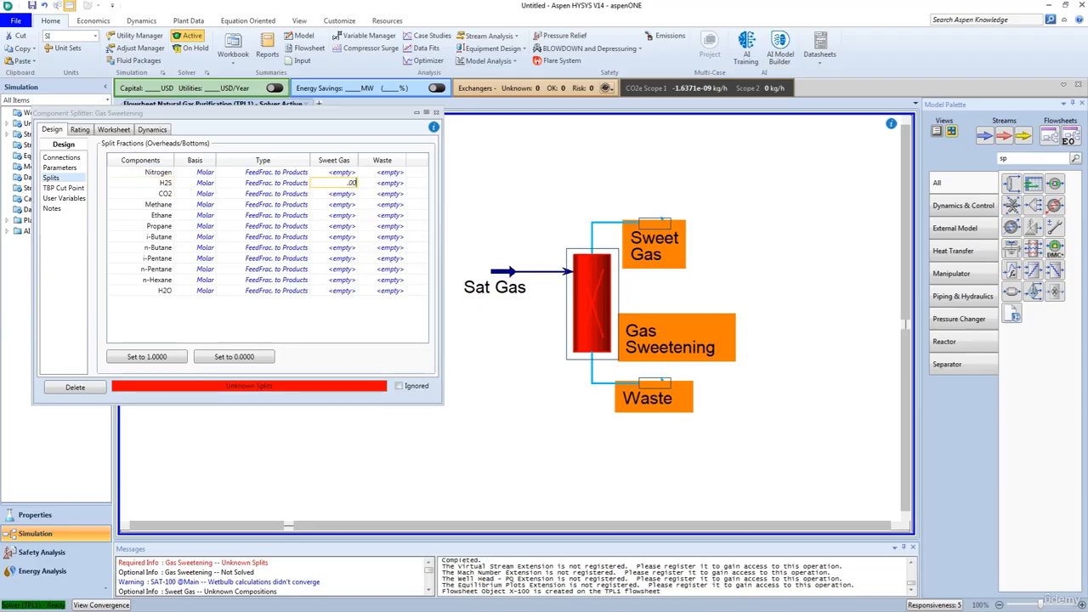
{"action": "type", "text": "01"}
{"action": "key", "text": "Return"}
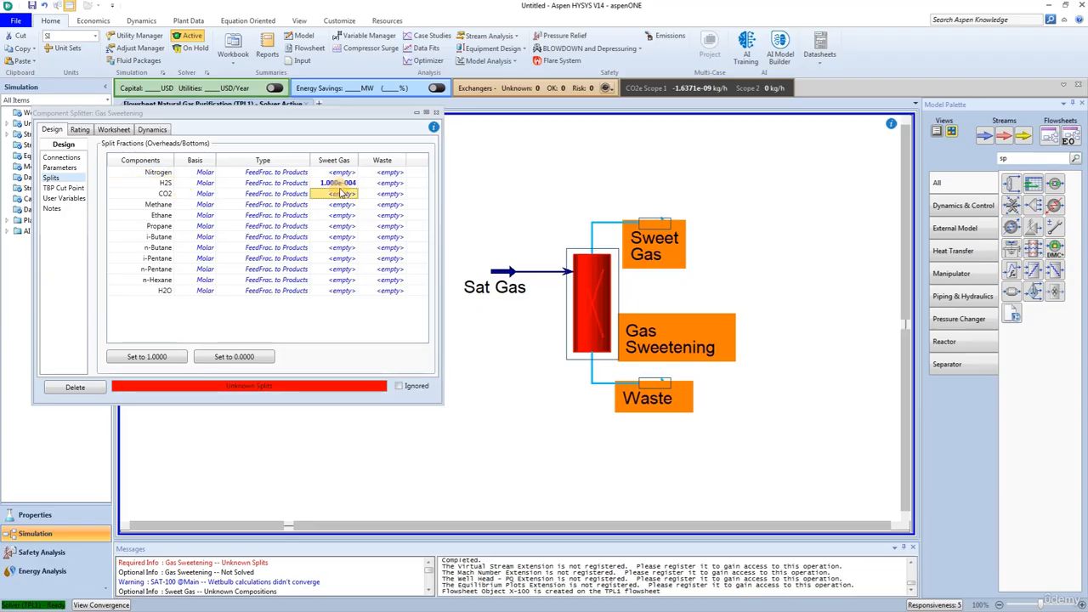
{"action": "type", "text": ".00"}
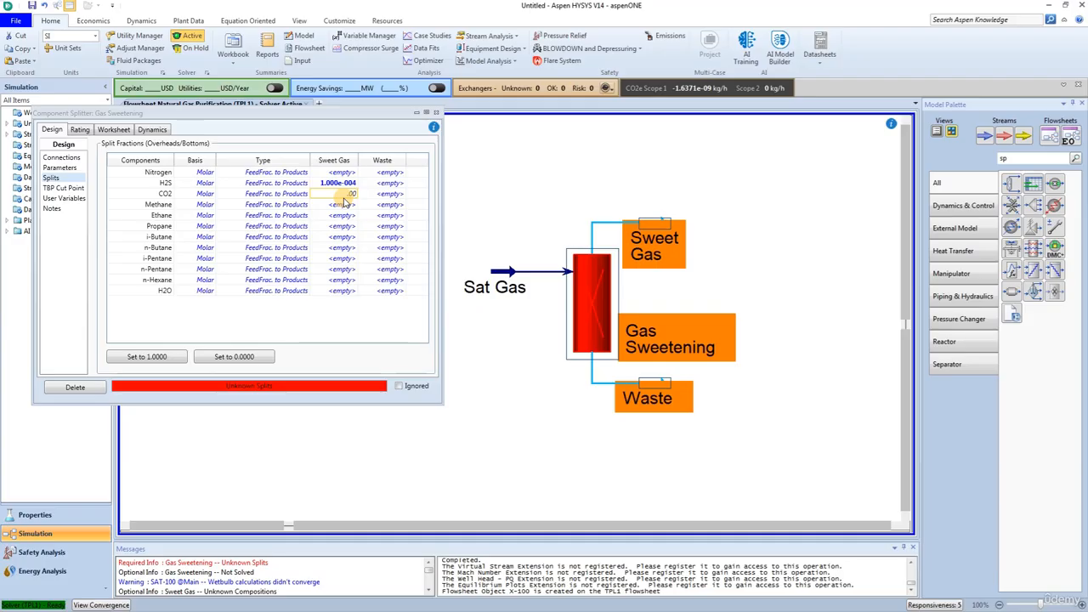
{"action": "type", "text": "01"}
{"action": "key", "text": "Return"}
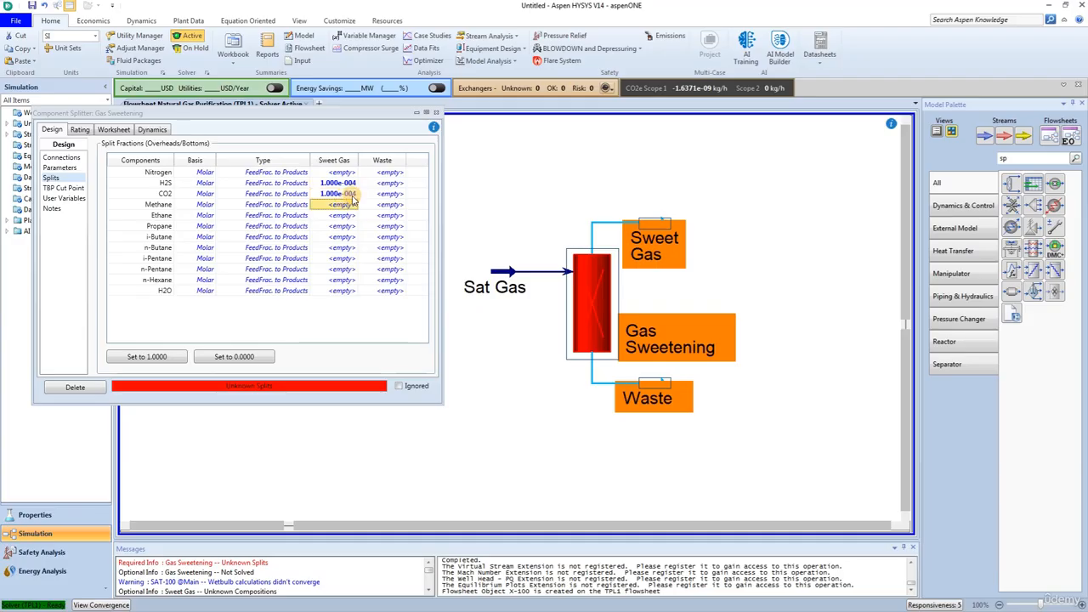
- Set the Sweet Gas split fractions for nitrogen, methane, ethane, propane, i-butane and n-butane to 1
{"action": "left_click", "coordinate": [341, 172]}
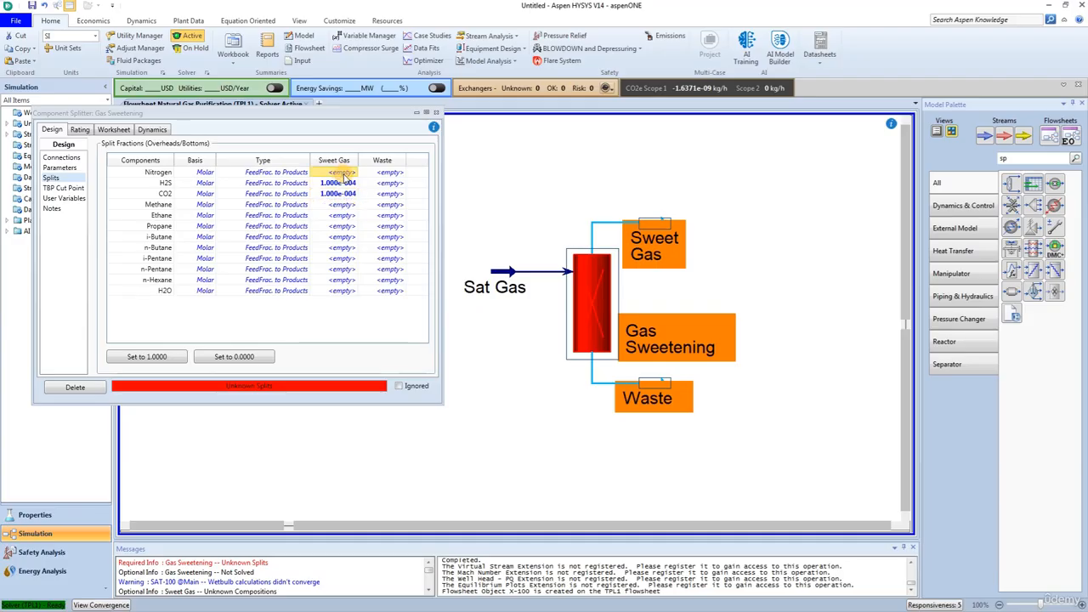
{"action": "type", "text": "1"}
{"action": "left_click", "coordinate": [339, 205]}
{"action": "type", "text": "1"}
{"action": "left_click", "coordinate": [343, 217]}
{"action": "type", "text": "1"}
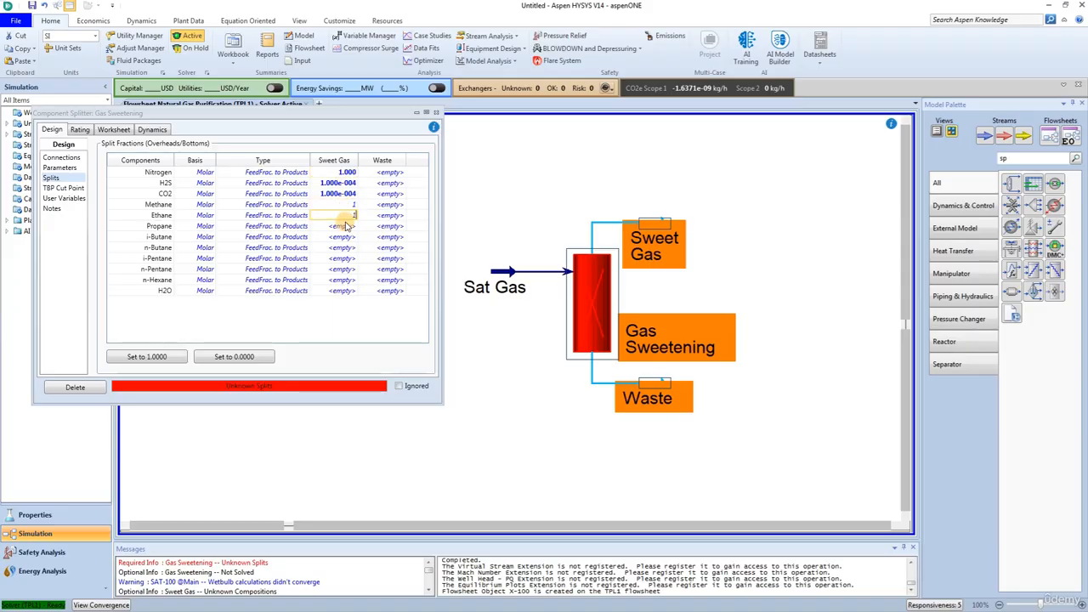
{"action": "left_click", "coordinate": [344, 229]}
{"action": "type", "text": "1"}
{"action": "left_click", "coordinate": [345, 241]}
{"action": "type", "text": "1"}
{"action": "left_click", "coordinate": [344, 247]}
{"action": "type", "text": "1"}
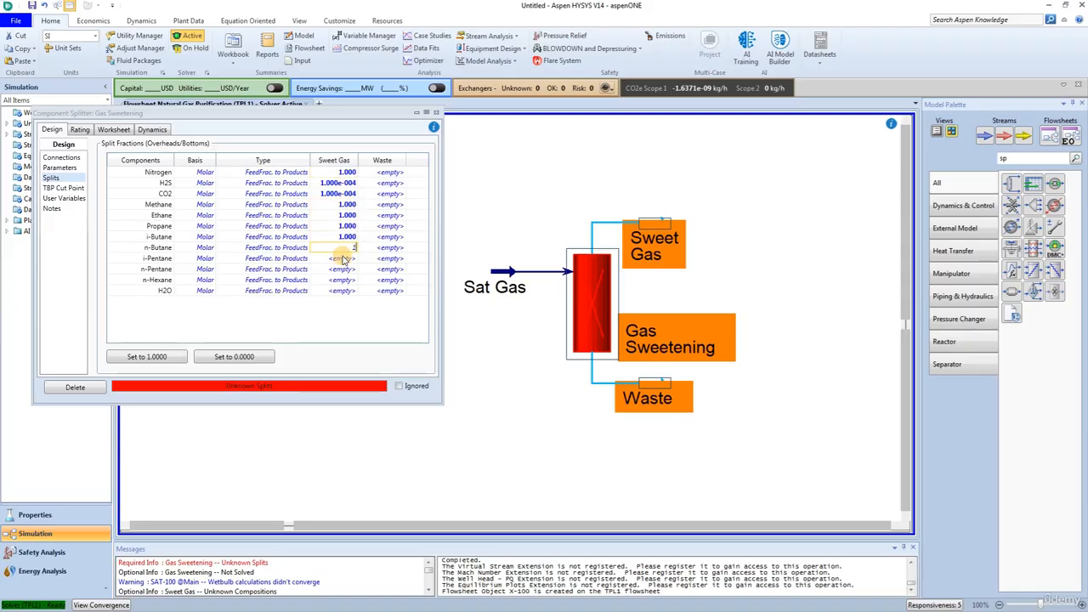
- Set the Sweet Gas split fractions for i-pentane, n-pentane, n-hexane and H2O to 1, and dismiss the consistency error
{"action": "left_click", "coordinate": [343, 259]}
{"action": "type", "text": "1"}
{"action": "left_click", "coordinate": [344, 269]}
{"action": "type", "text": "1"}
{"action": "left_click", "coordinate": [343, 280]}
{"action": "type", "text": "1"}
{"action": "left_click", "coordinate": [344, 291]}
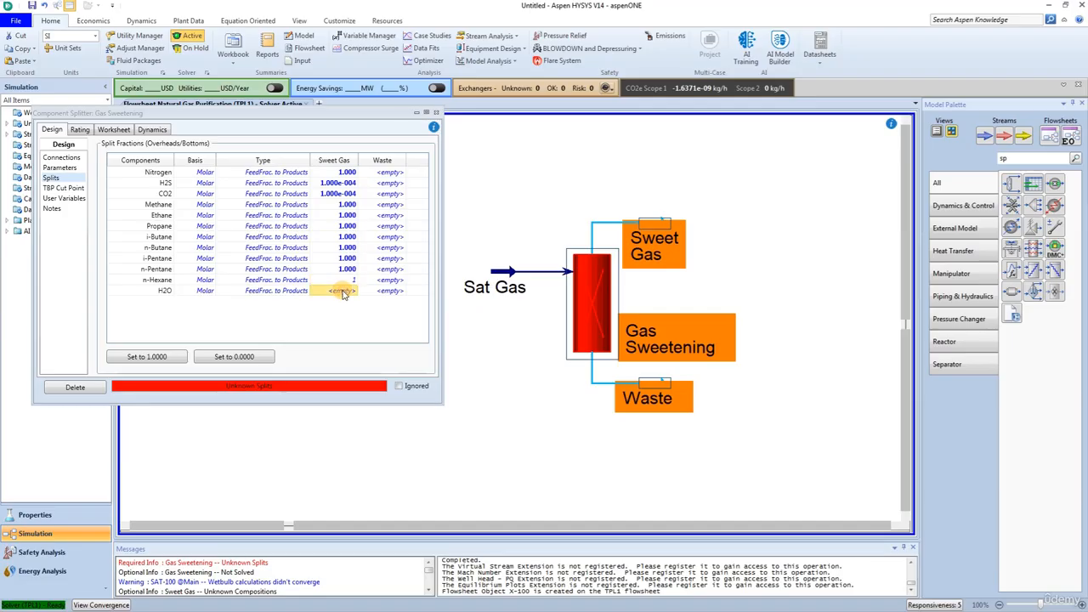
{"action": "type", "text": "1"}
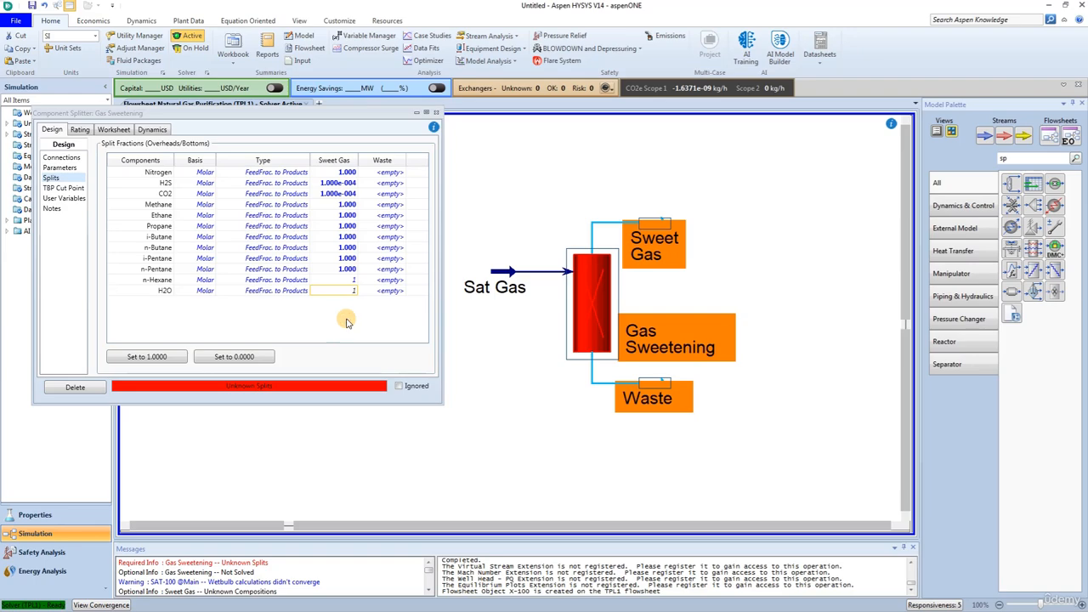
{"action": "left_click", "coordinate": [350, 282]}
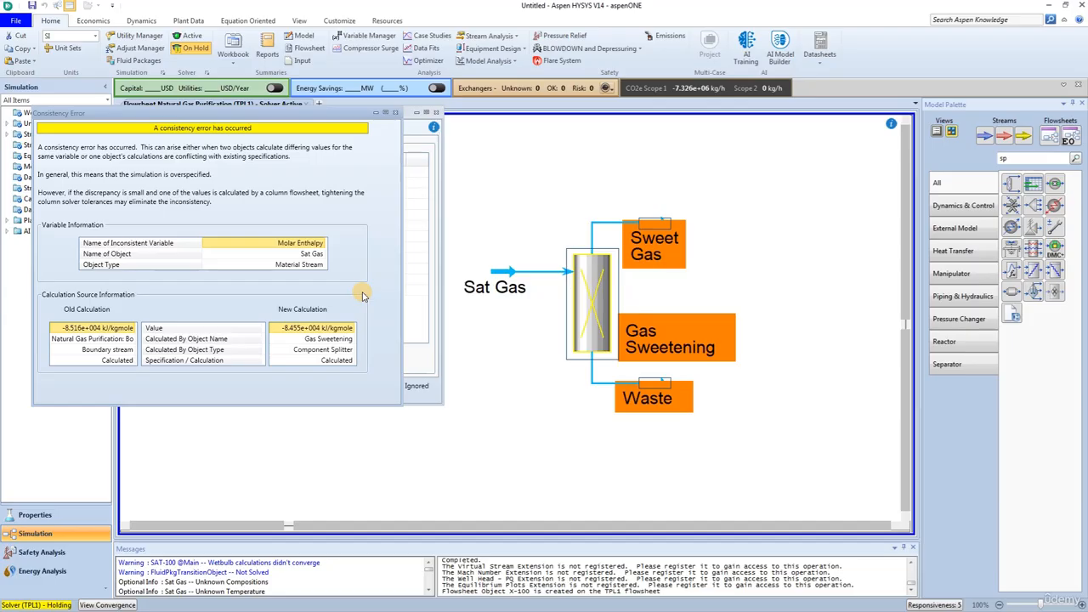
{"action": "left_click", "coordinate": [396, 113]}
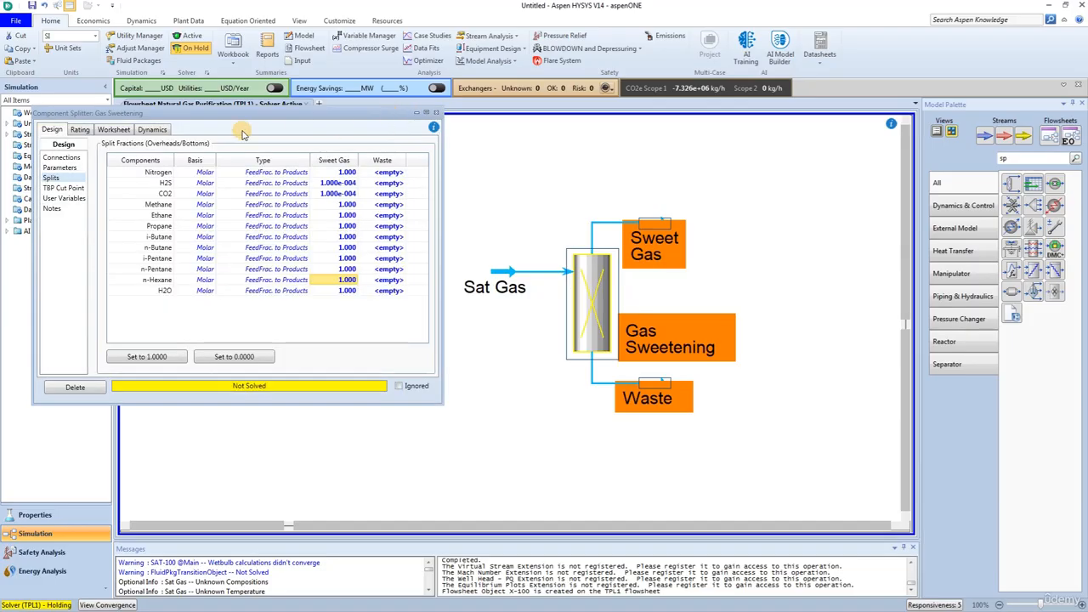
- Add an energy stream named Q-MEA to the Gas Sweetening splitter and reactivate the solver
{"action": "left_click", "coordinate": [56, 159]}
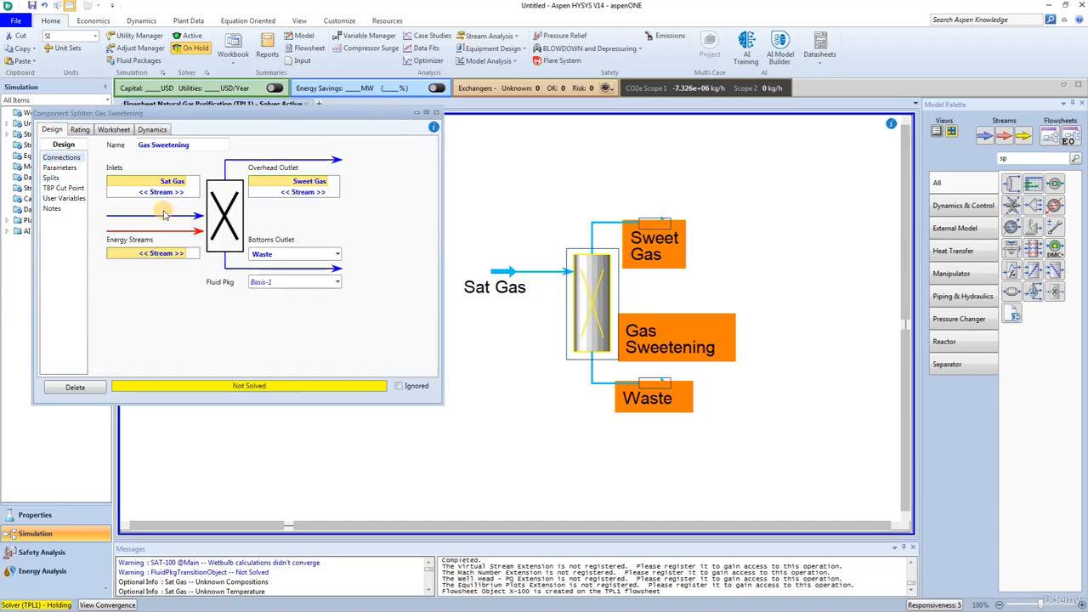
{"action": "left_click", "coordinate": [170, 253]}
{"action": "type", "text": "Q"}
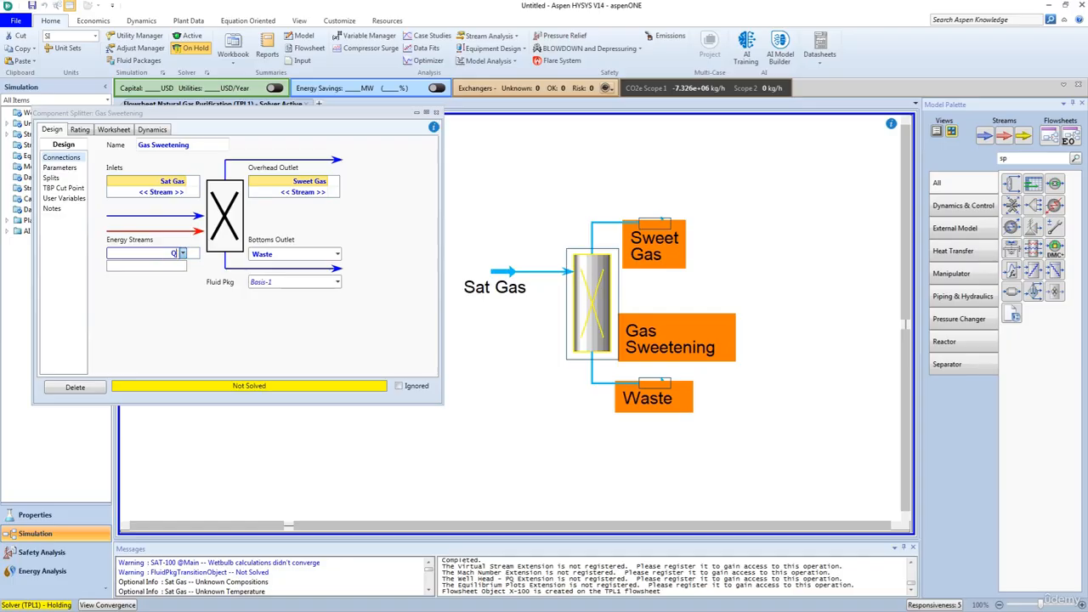
{"action": "type", "text": "-MEA"}
{"action": "key", "text": "Return"}
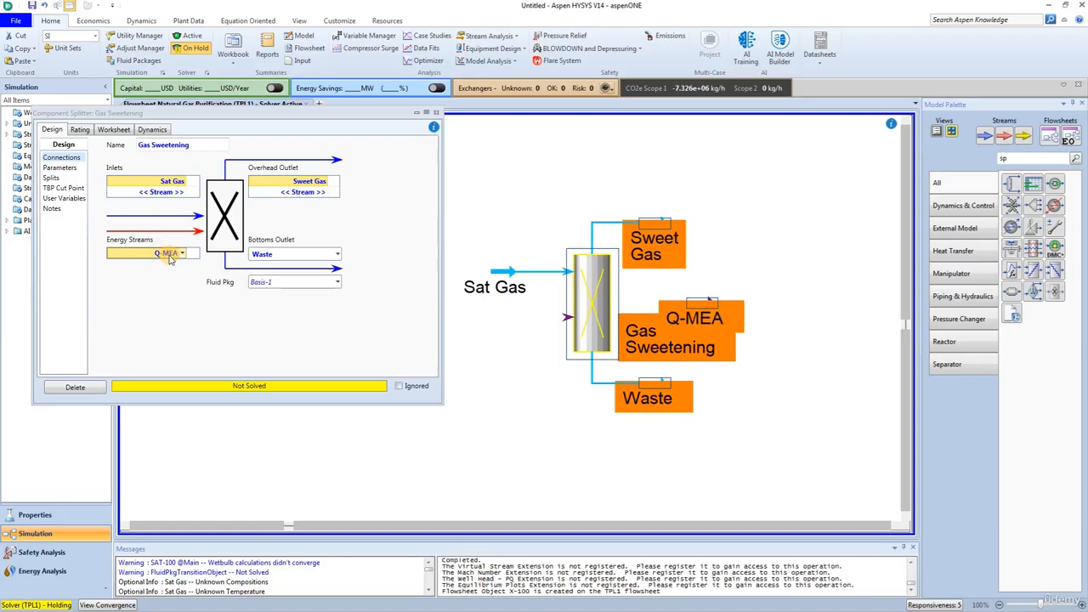
{"action": "left_click", "coordinate": [188, 35]}
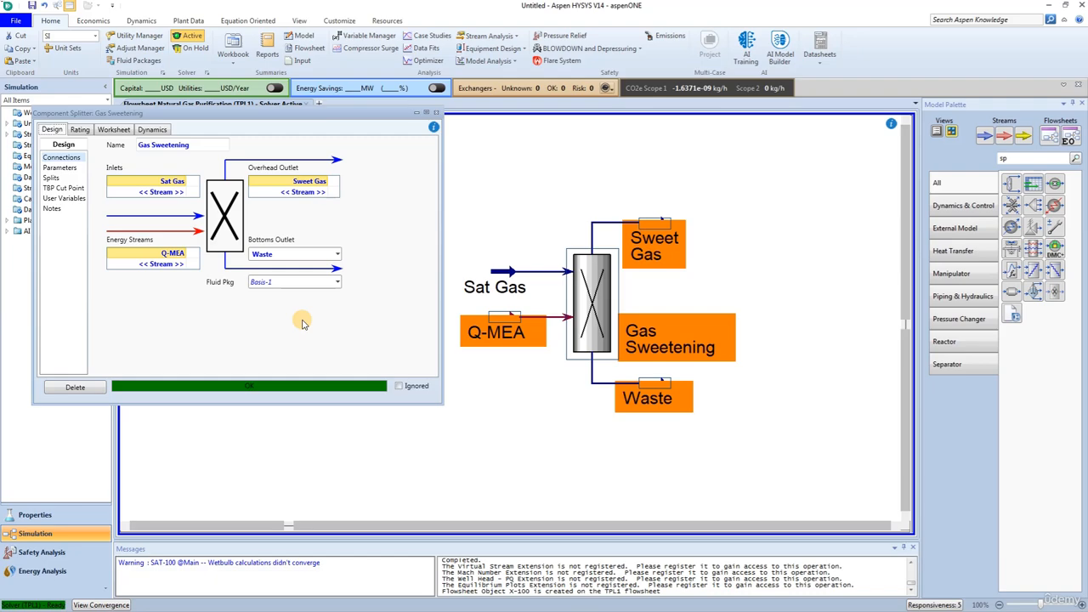
{"action": "left_click", "coordinate": [436, 113]}
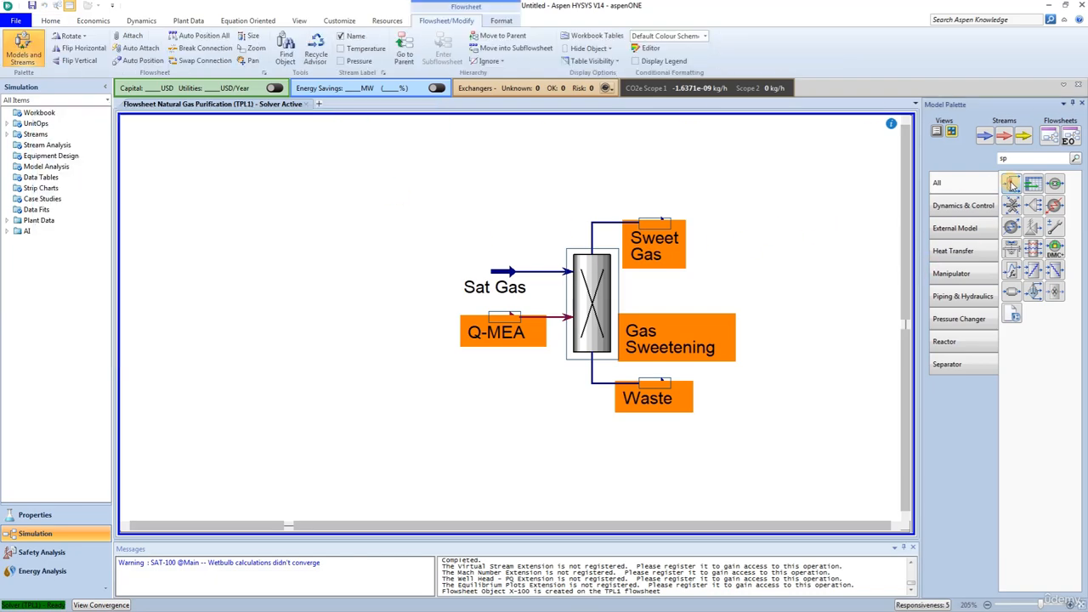
- Place a second component splitter beside Gas Sweetening and attach the Sweet Gas stream to it as feed
{"action": "left_click_drag", "start_coordinate": [1011, 183], "coordinate": [726, 291]}
{"action": "key", "text": "ctrl"}
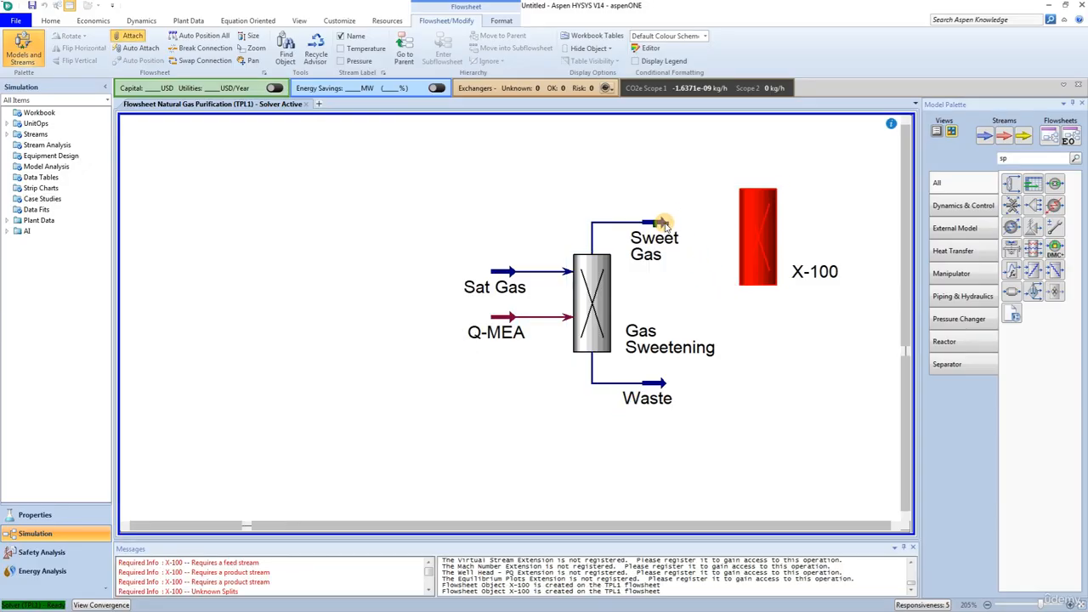
{"action": "left_click_drag", "start_coordinate": [665, 225], "coordinate": [757, 226]}
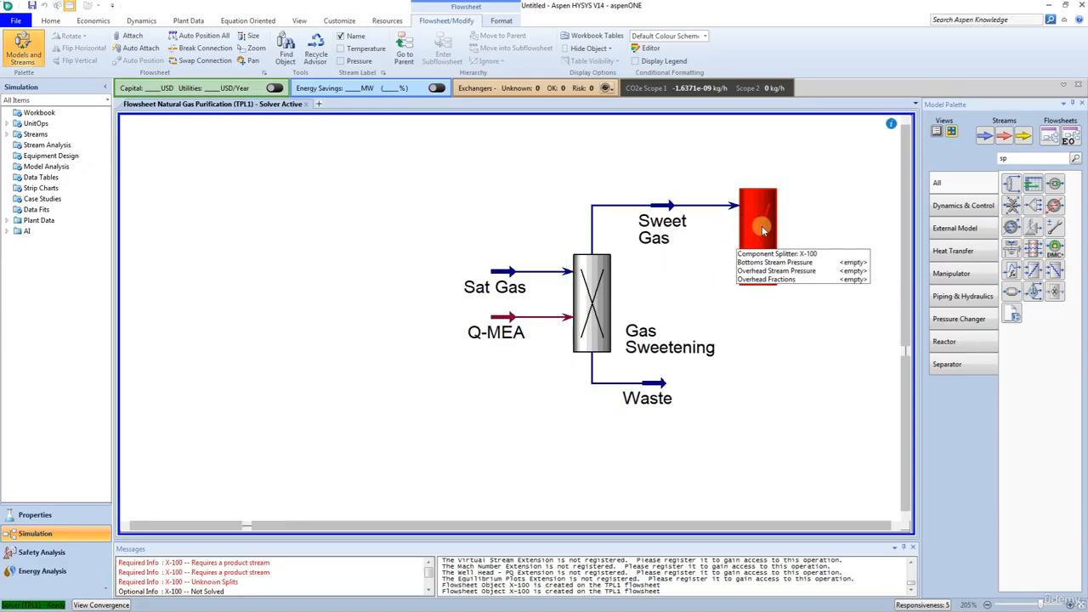
- Rename the new component splitter as Mol-Sieves
{"action": "double_click", "coordinate": [761, 225]}
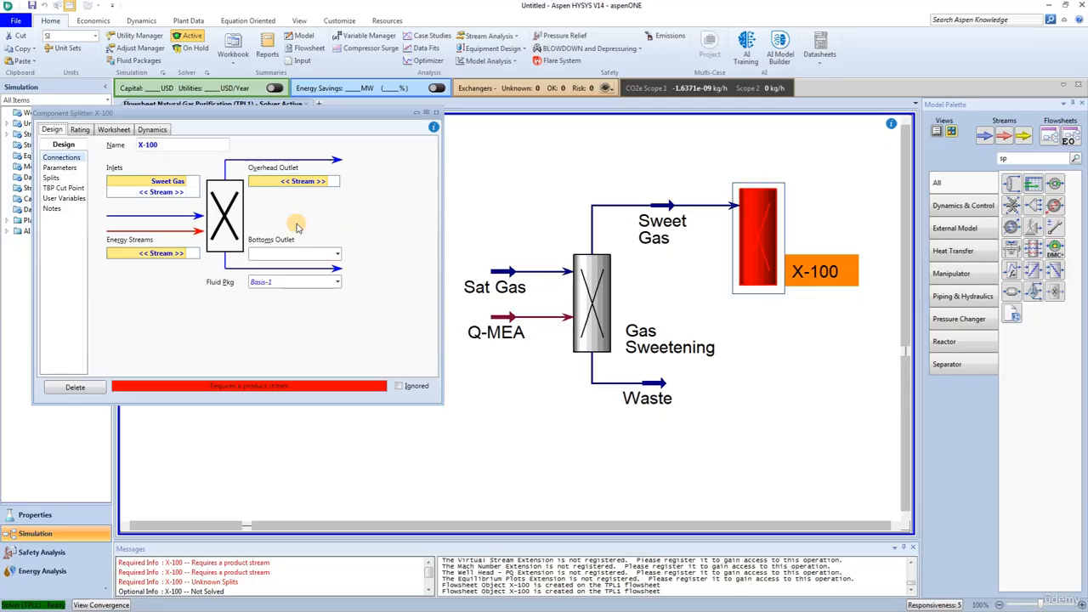
{"action": "left_click", "coordinate": [166, 145]}
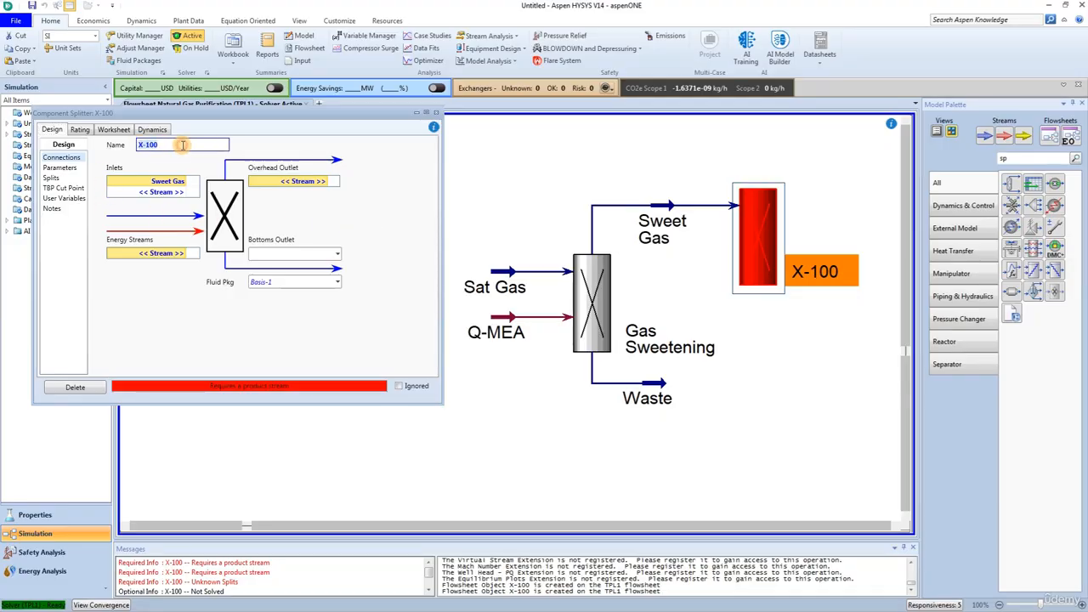
{"action": "type", "text": "Mol-Sieves"}
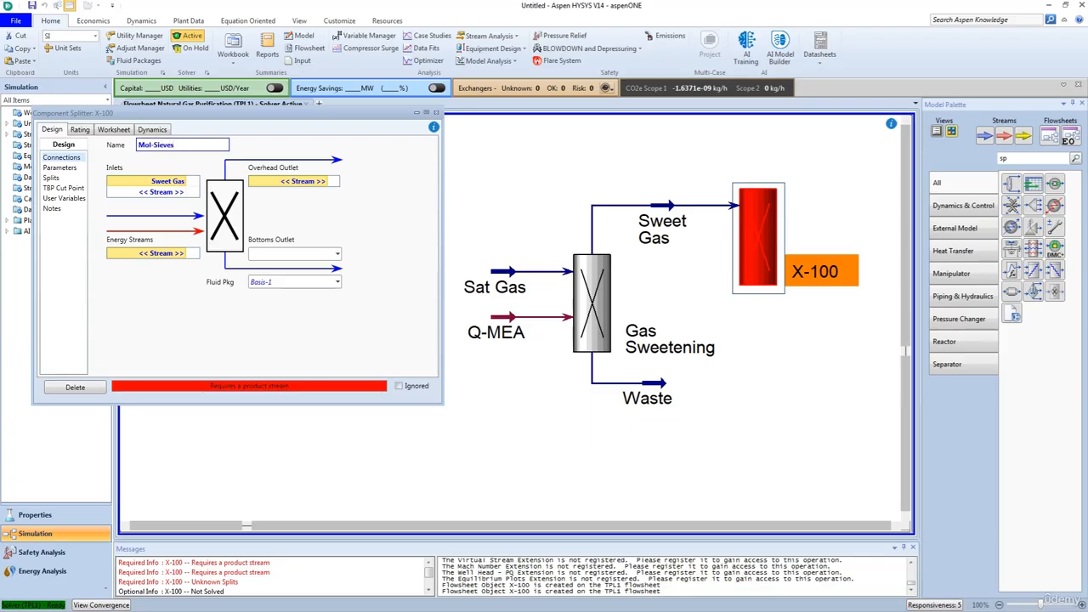
{"action": "key", "text": "Return"}
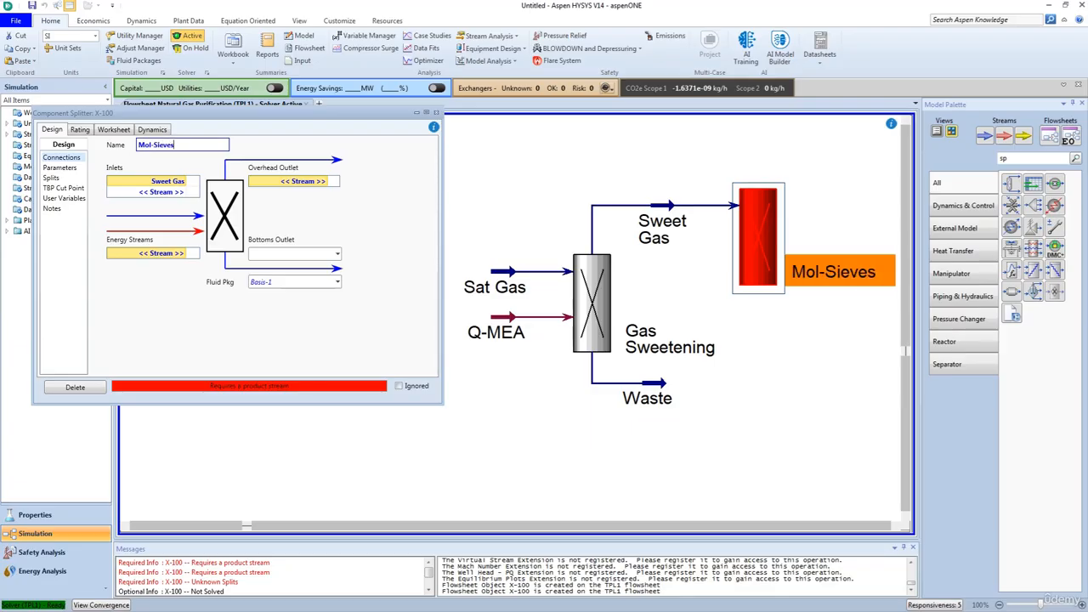
- Create the Mol-Sieves product streams: Natural Gas Feed as overhead outlet and H2O Waste as bottoms outlet
{"action": "left_click", "coordinate": [327, 182]}
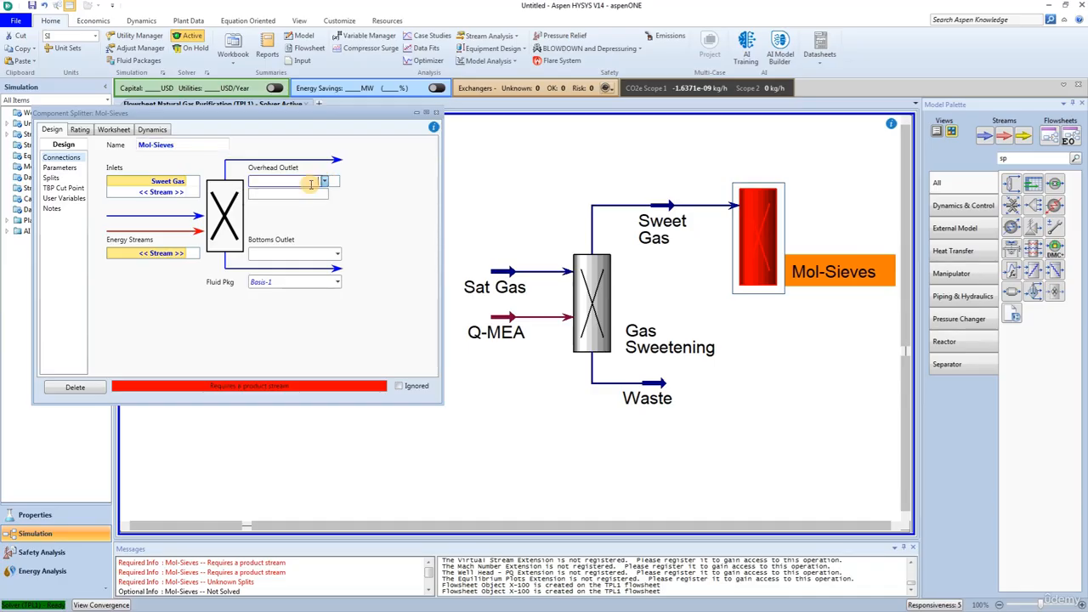
{"action": "type", "text": "Natural Gas Feed"}
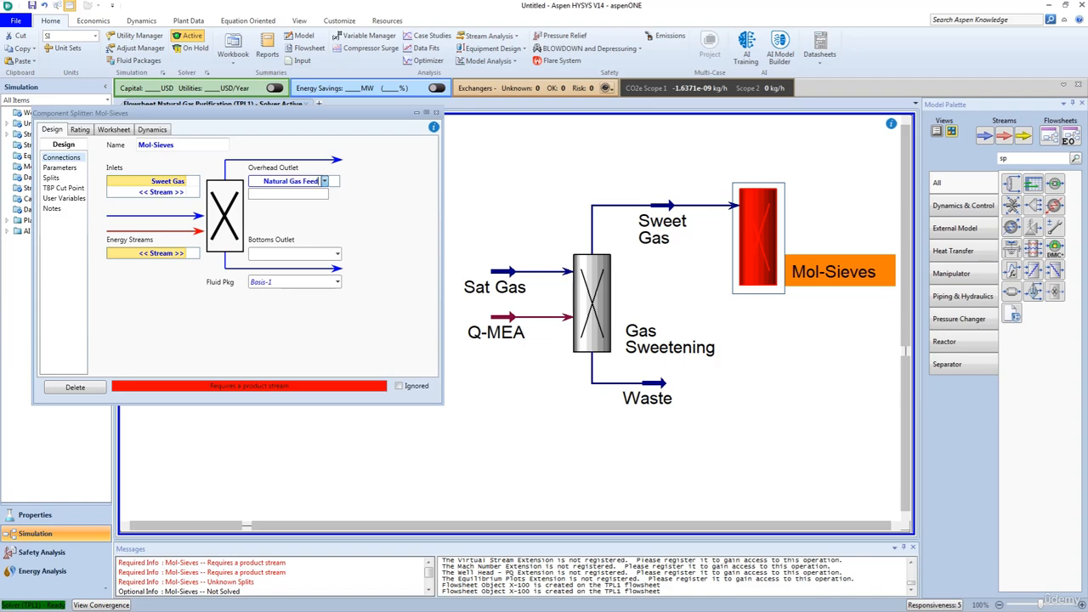
{"action": "left_click", "coordinate": [263, 255]}
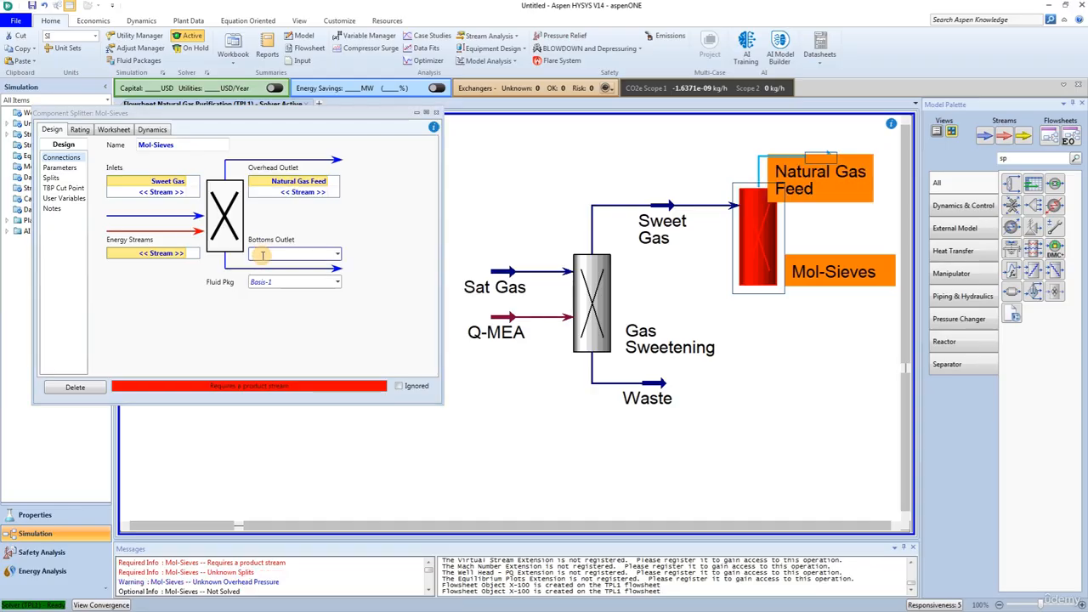
{"action": "type", "text": "H2O Waste"}
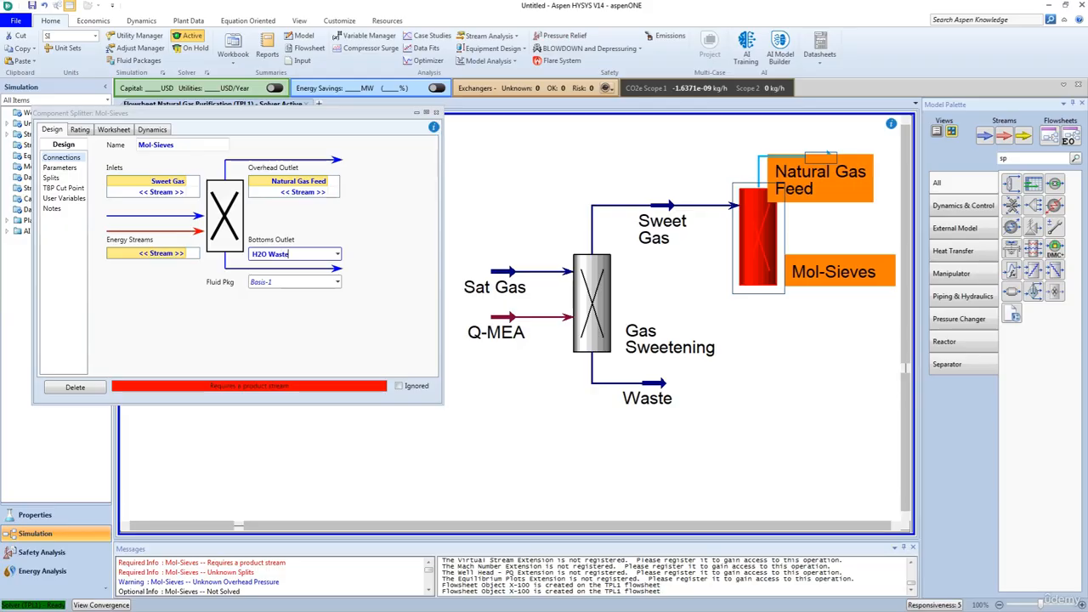
{"action": "key", "text": "Return"}
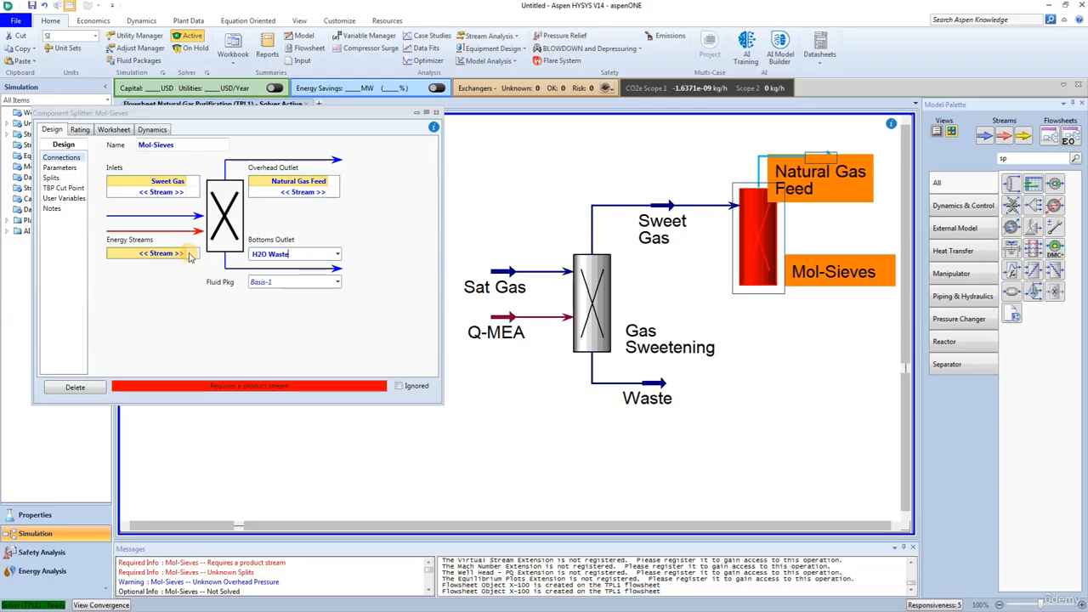
- Add an energy stream named Q-MolSieves to the Mol-Sieves splitter
{"action": "left_click", "coordinate": [183, 255]}
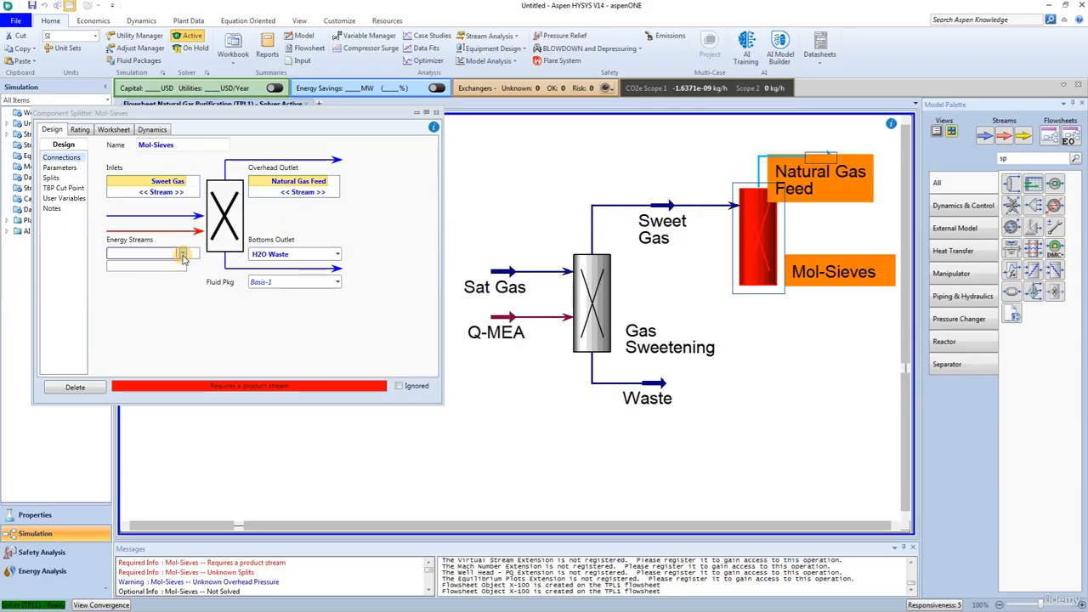
{"action": "key", "text": "Escape"}
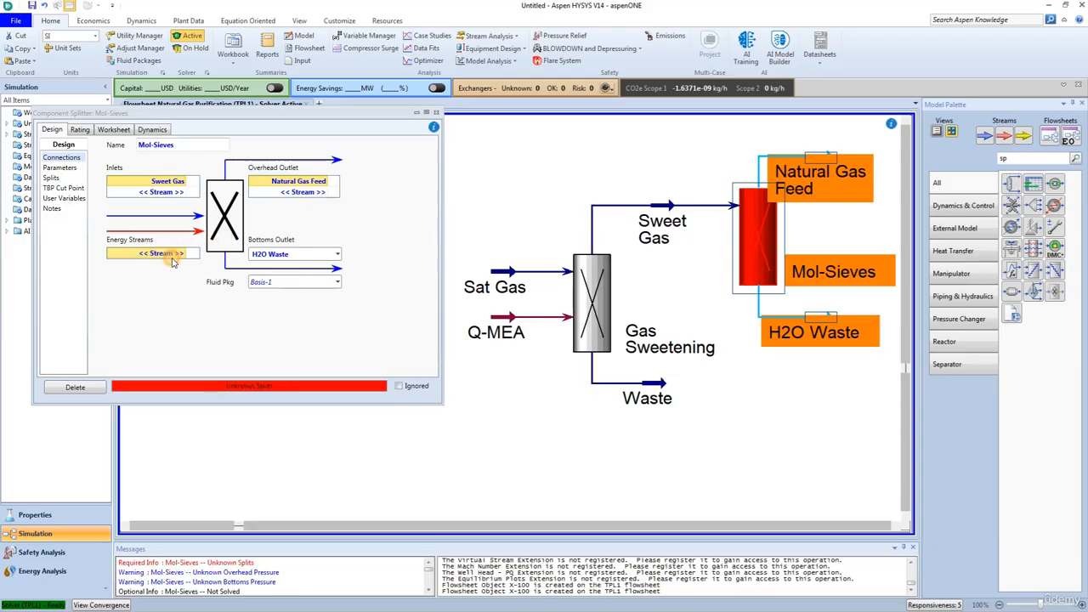
{"action": "left_click", "coordinate": [167, 257]}
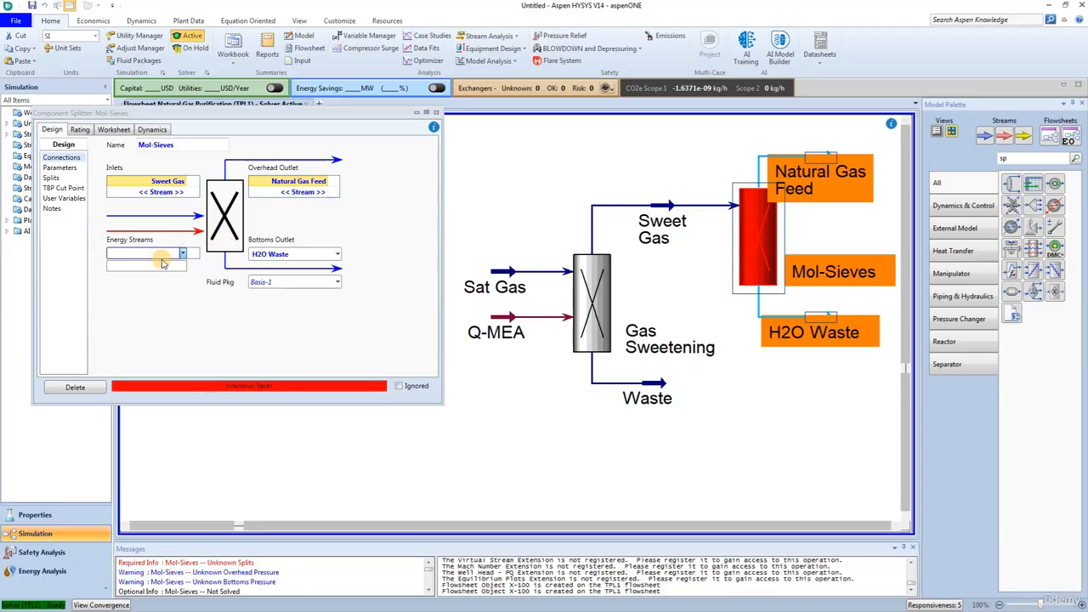
{"action": "type", "text": "Q-MolSieves"}
{"action": "key", "text": "Return"}
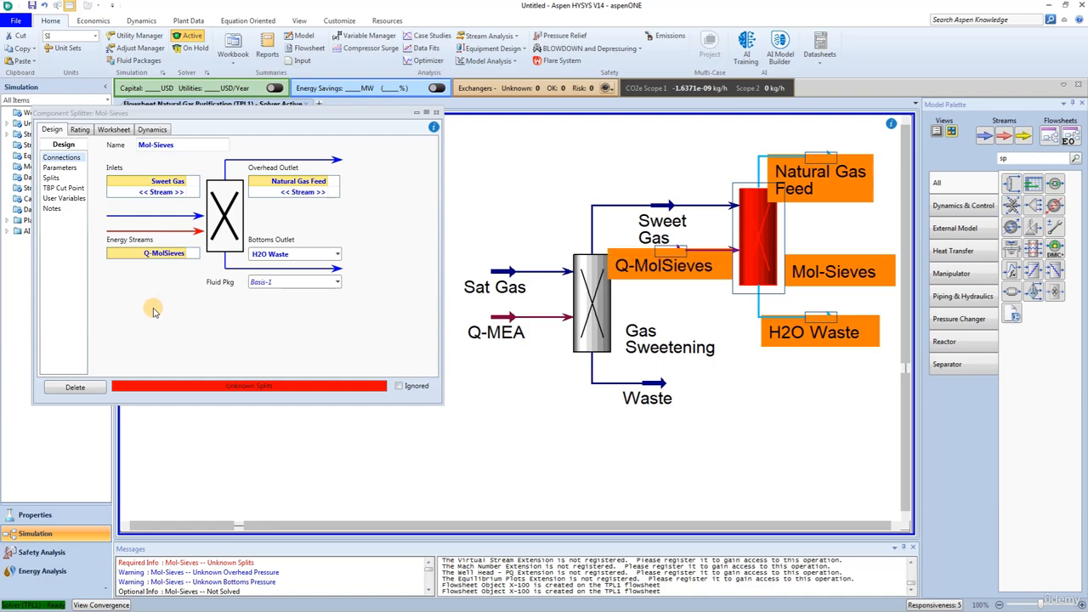
- In the Mol-Sieves stream specifications, set the Natural Gas Feed temperature to 25 °C and its pressure to 5000 kPa
{"action": "left_click", "coordinate": [59, 168]}
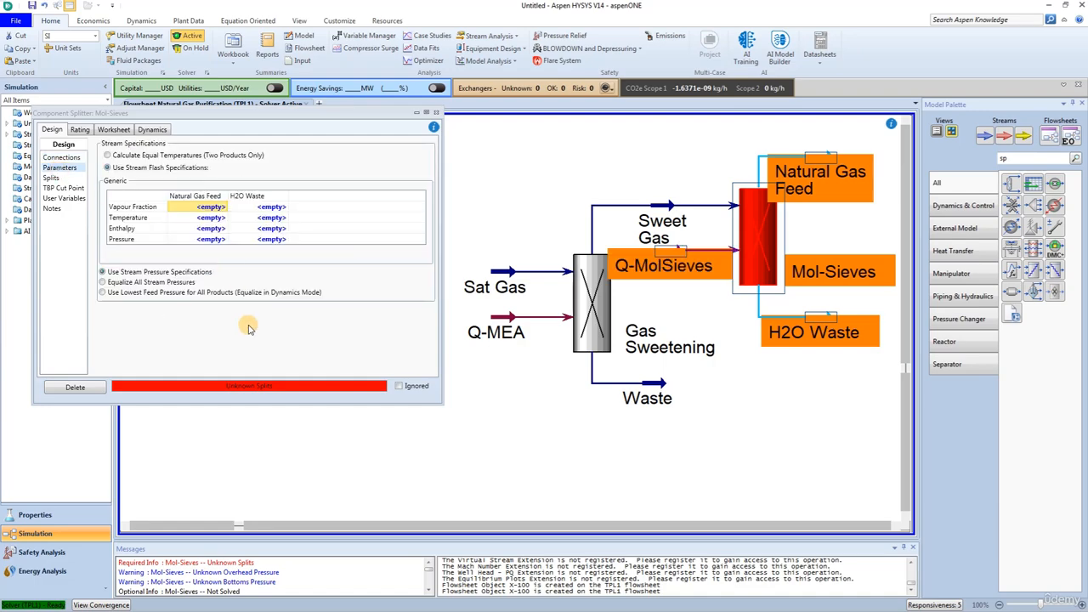
{"action": "left_click", "coordinate": [197, 218]}
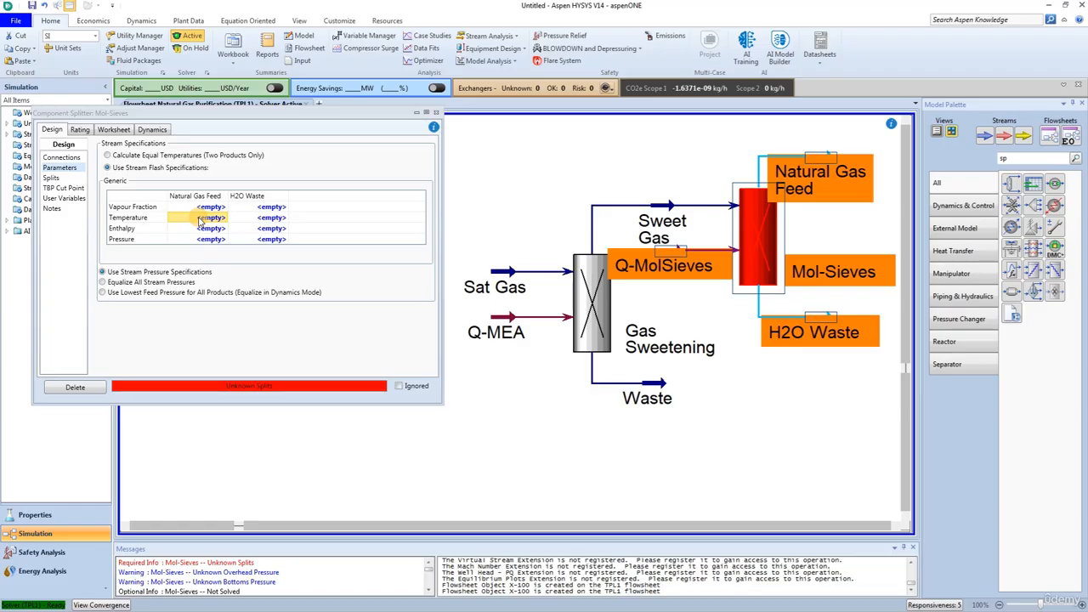
{"action": "type", "text": "25"}
{"action": "left_click", "coordinate": [209, 240]}
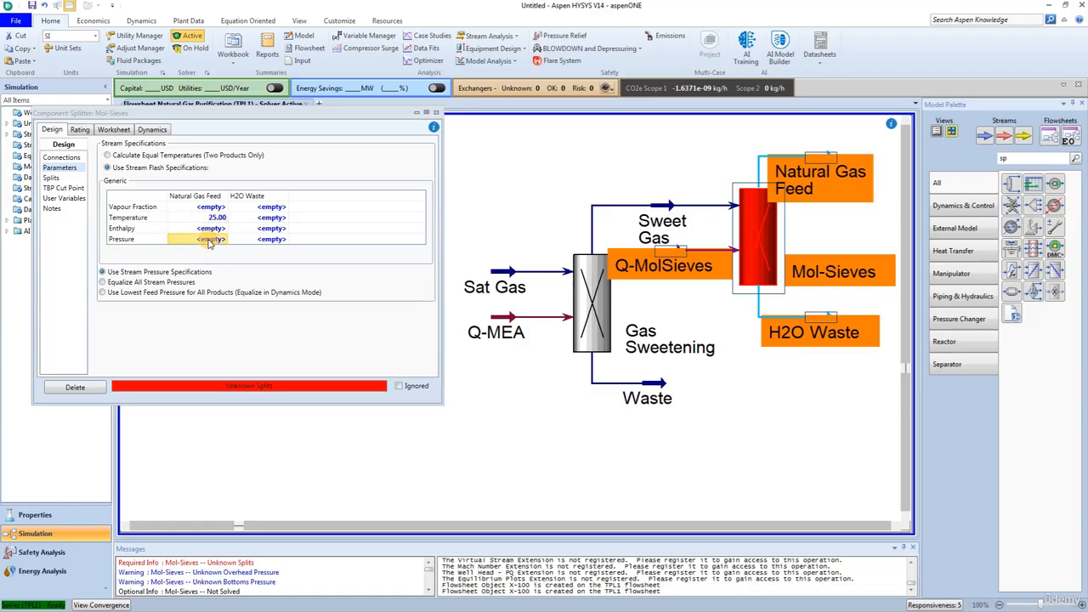
{"action": "type", "text": "5000"}
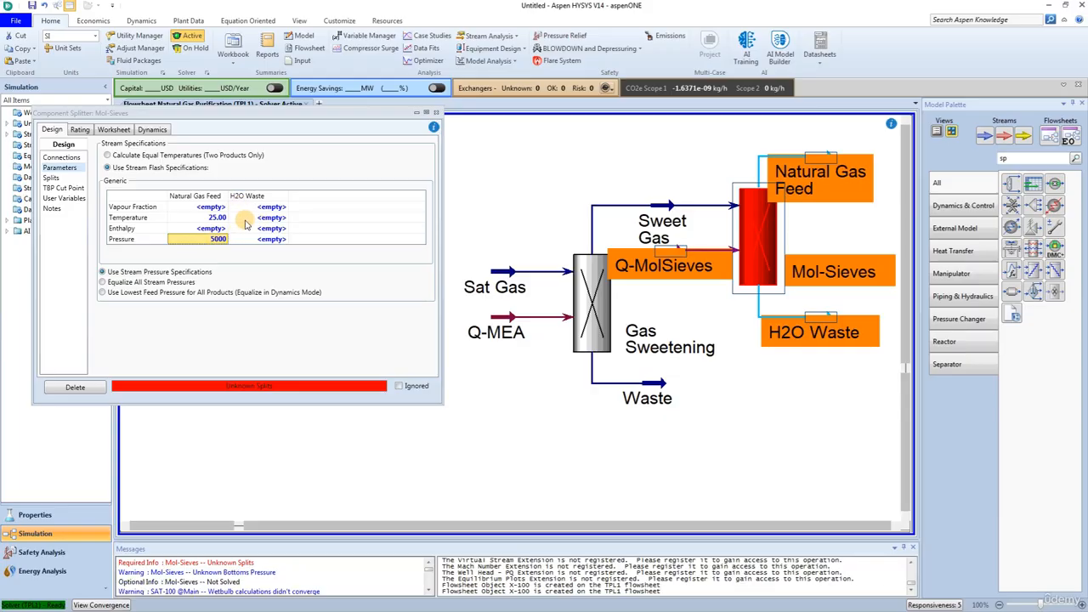
- Set the H2O Waste stream's temperature to 20 °C and its pressure to 101.3 kPa
{"action": "left_click", "coordinate": [250, 218]}
{"action": "type", "text": "20"}
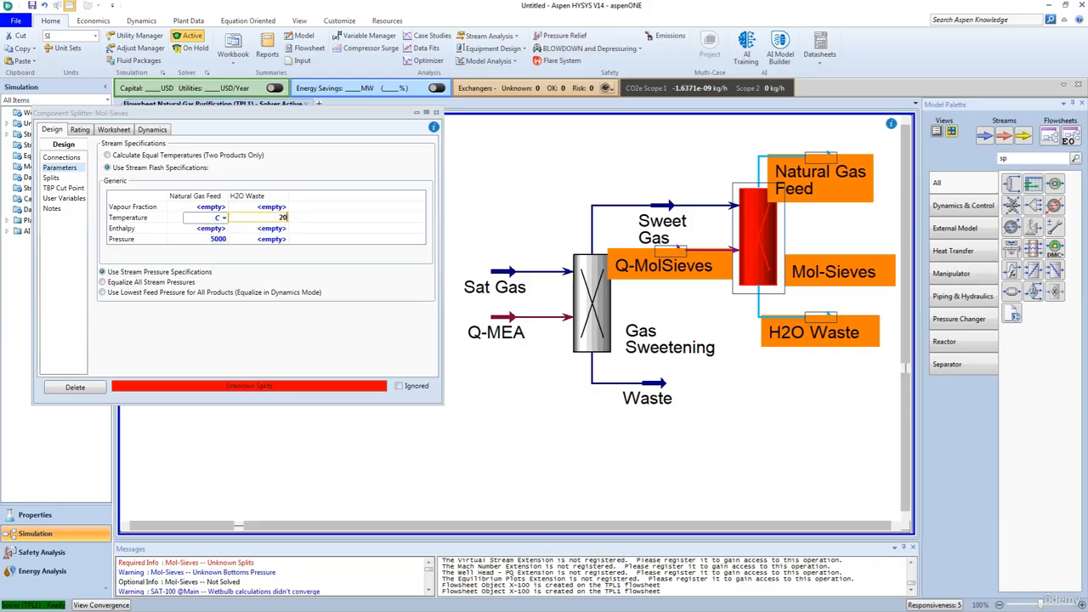
{"action": "key", "text": "Return"}
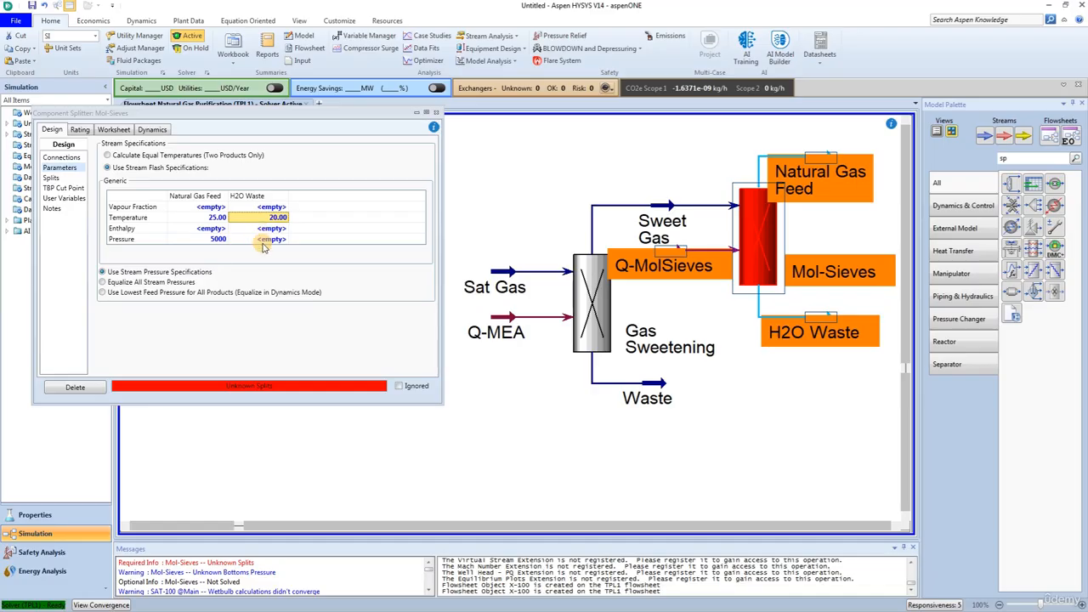
{"action": "left_click", "coordinate": [263, 241]}
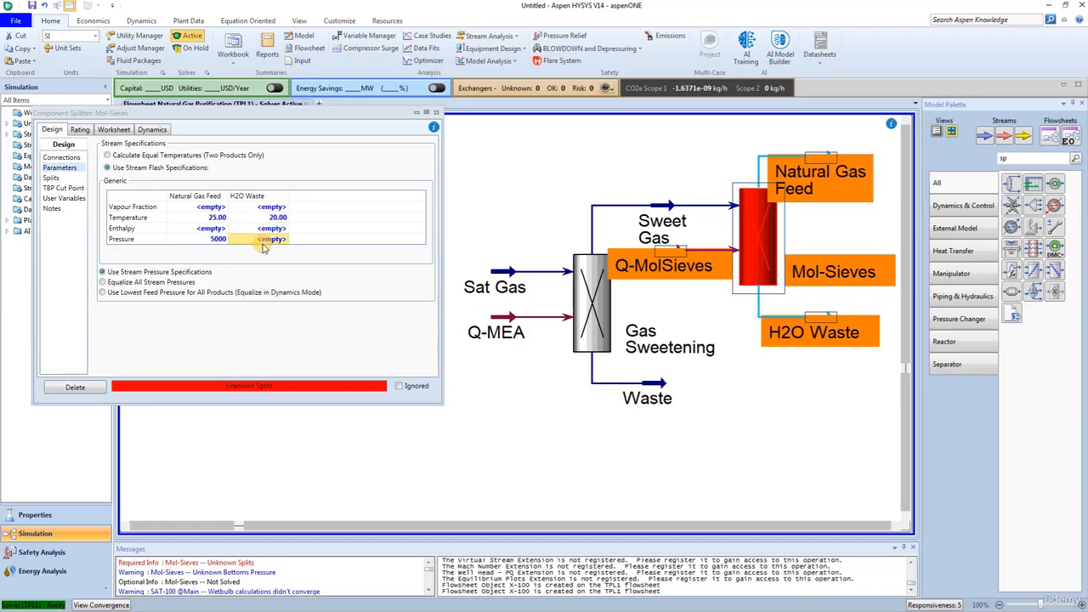
{"action": "type", "text": "101.3"}
{"action": "key", "text": "Return"}
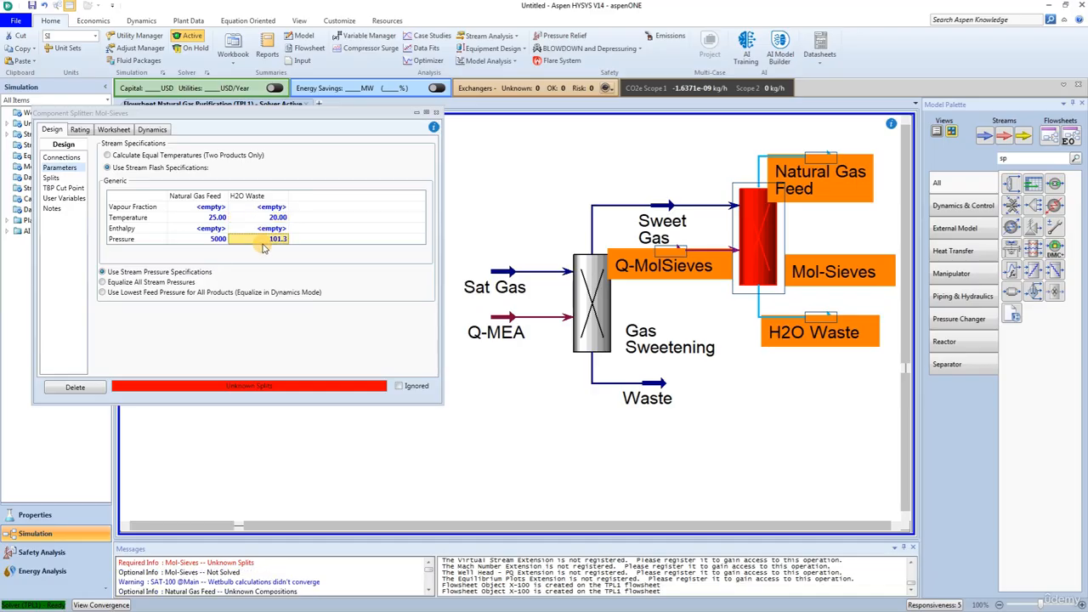
- In the Mol-Sieves split fractions, set the H2O fraction going to Natural Gas Feed to 0
{"action": "left_click", "coordinate": [51, 177]}
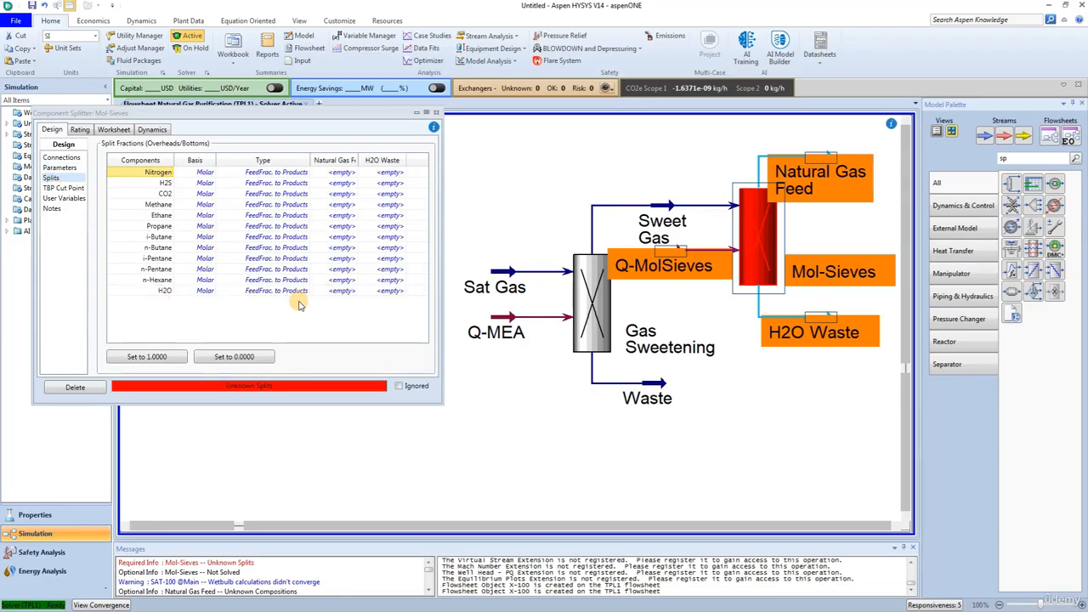
{"action": "left_click", "coordinate": [339, 293]}
{"action": "type", "text": "0"}
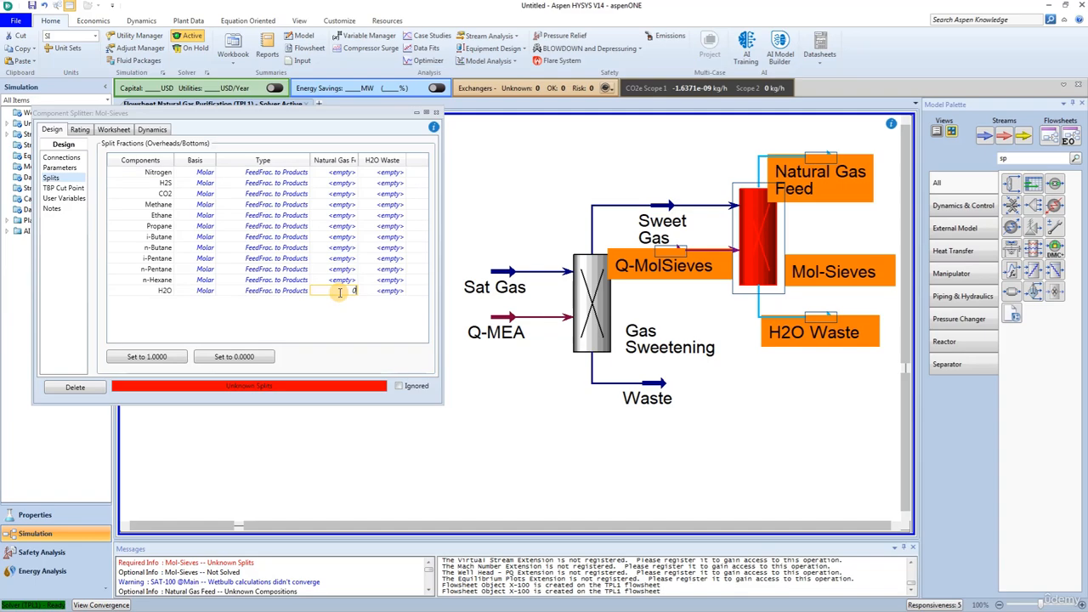
- Set the Mol-Sieves split fraction to Natural Gas Feed to 1 for every component from Nitrogen through n-Hexane, and close the splitter
{"action": "left_click", "coordinate": [344, 173]}
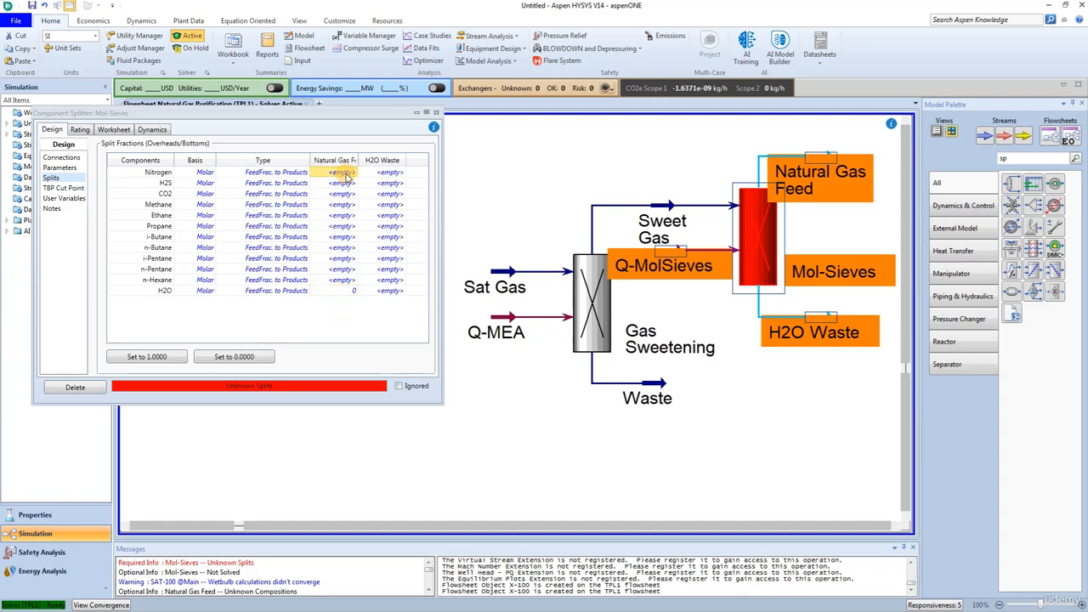
{"action": "type", "text": "1"}
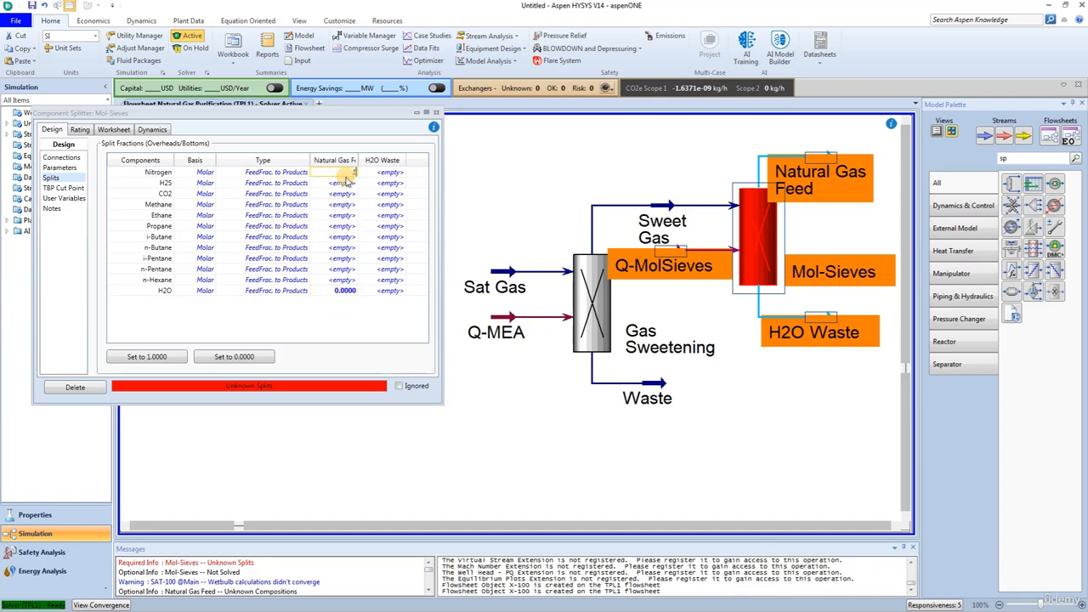
{"action": "key", "text": "Return"}
{"action": "type", "text": "1"}
{"action": "key", "text": "Return"}
{"action": "type", "text": "1"}
{"action": "key", "text": "Return"}
{"action": "type", "text": "1"}
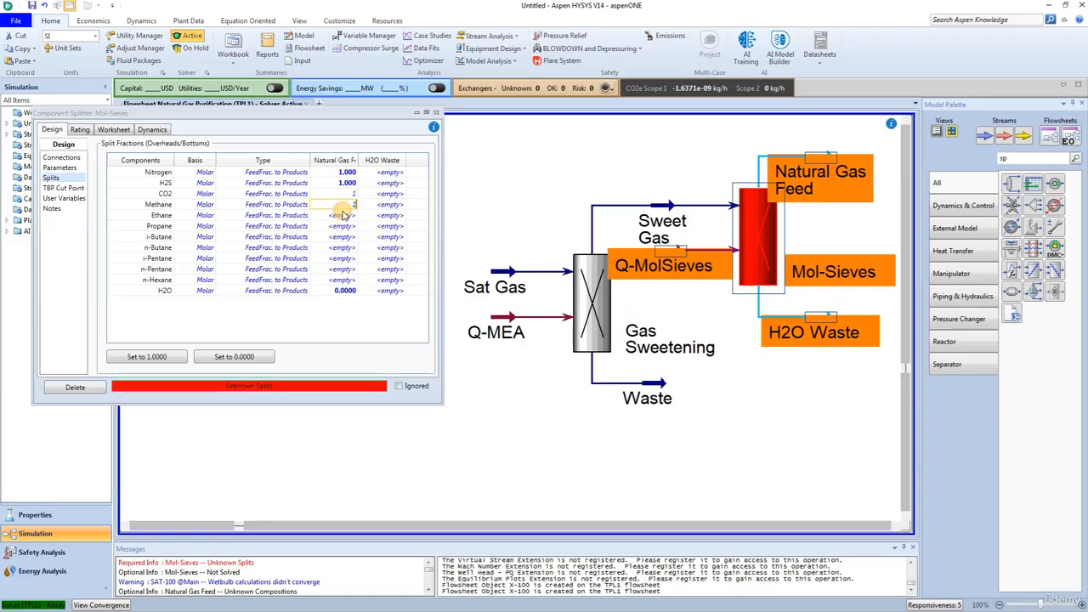
{"action": "key", "text": "Return"}
{"action": "type", "text": "1"}
{"action": "key", "text": "Return"}
{"action": "type", "text": "1"}
{"action": "key", "text": "Return"}
{"action": "type", "text": "1"}
{"action": "key", "text": "Return"}
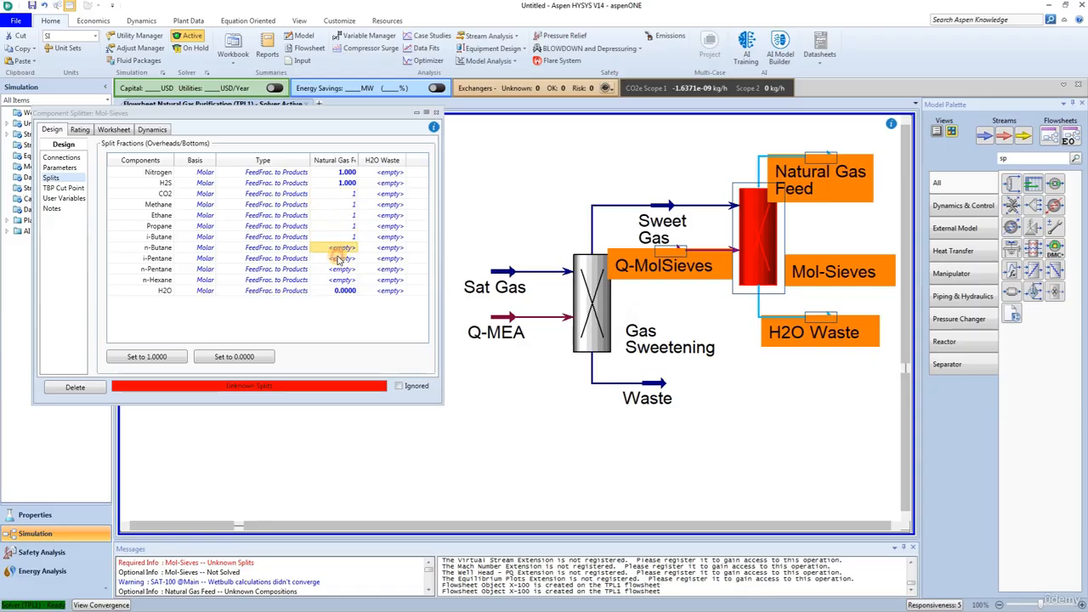
{"action": "type", "text": "1"}
{"action": "key", "text": "Return"}
{"action": "type", "text": "1"}
{"action": "key", "text": "Return"}
{"action": "type", "text": "1"}
{"action": "key", "text": "Return"}
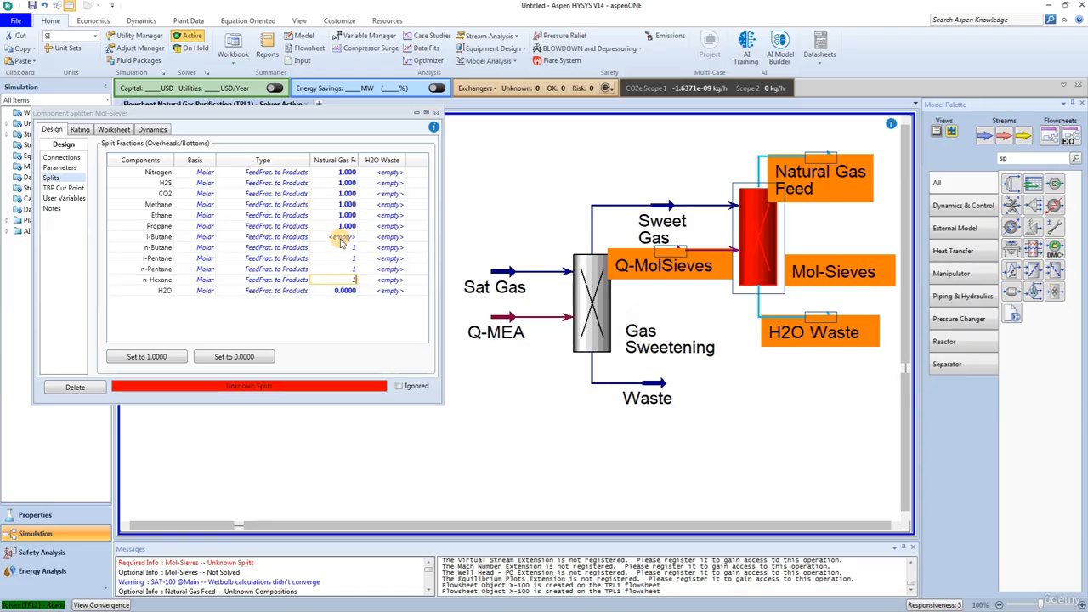
{"action": "left_click", "coordinate": [340, 236]}
{"action": "type", "text": "1"}
{"action": "left_click", "coordinate": [339, 321]}
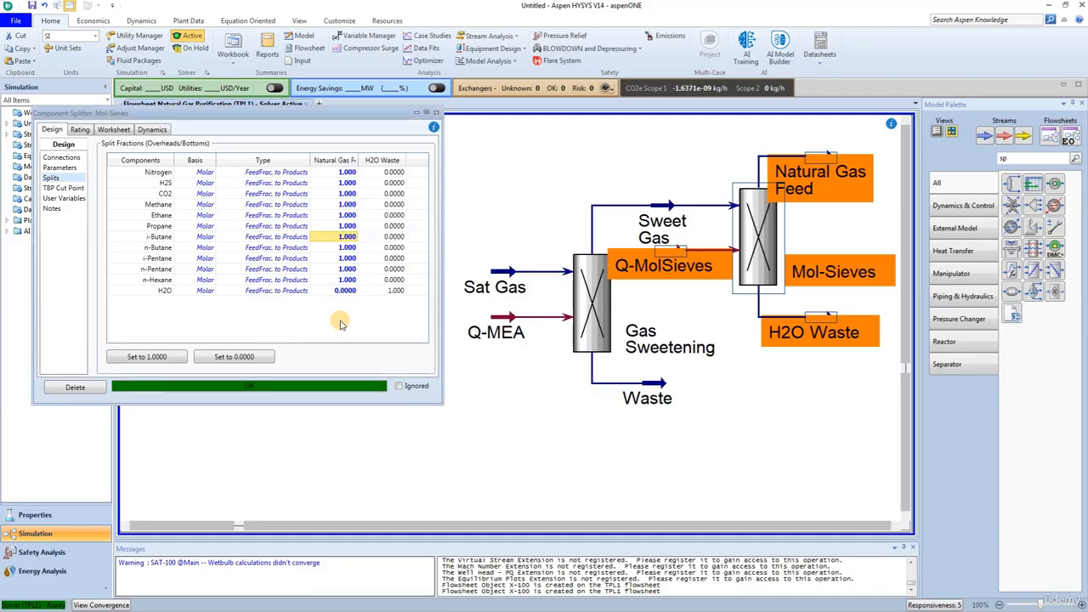
{"action": "left_click", "coordinate": [436, 113]}
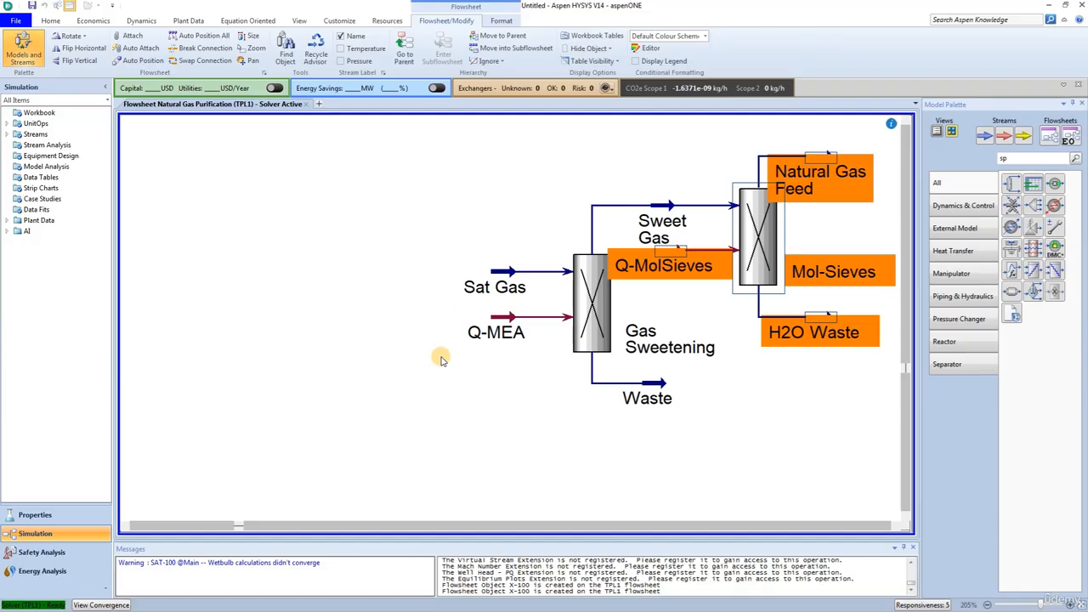
- Select all the streams and both splitters in the sub-flowsheet and move them together to free space on the diagram
{"action": "left_click_drag", "start_coordinate": [379, 124], "coordinate": [890, 411]}
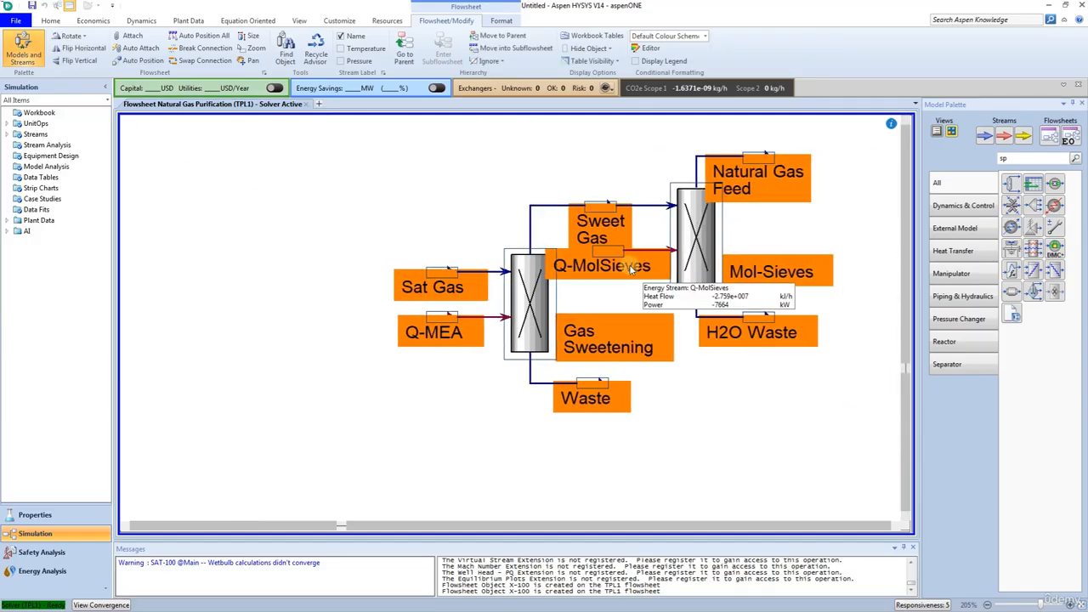
{"action": "left_click_drag", "start_coordinate": [691, 260], "coordinate": [431, 295]}
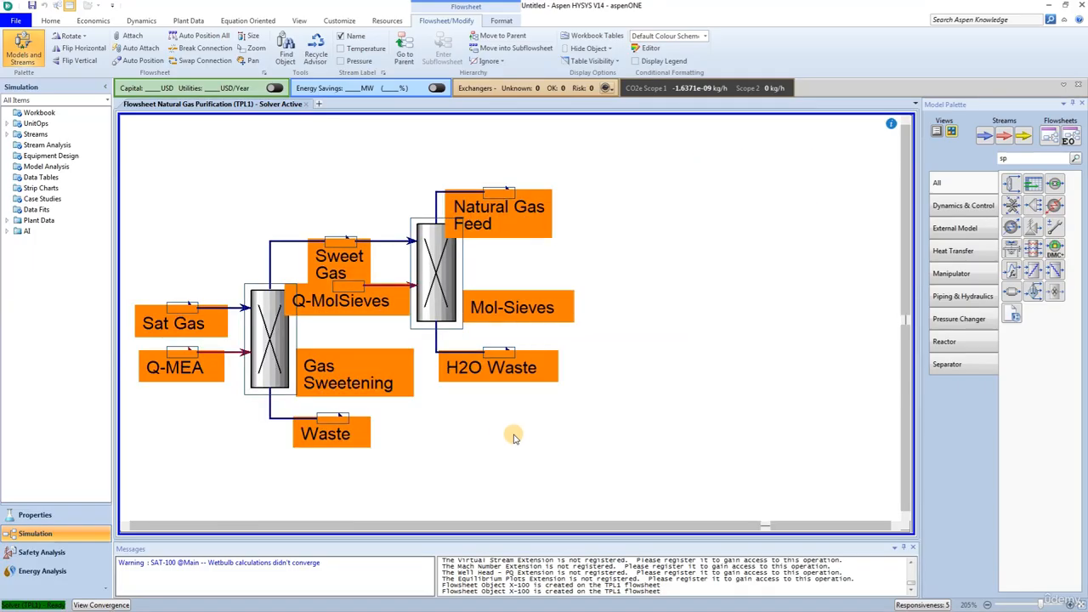
{"action": "left_click", "coordinate": [513, 434]}
{"action": "scroll", "coordinate": [500, 431], "scroll_direction": "up", "scroll_amount": 1}
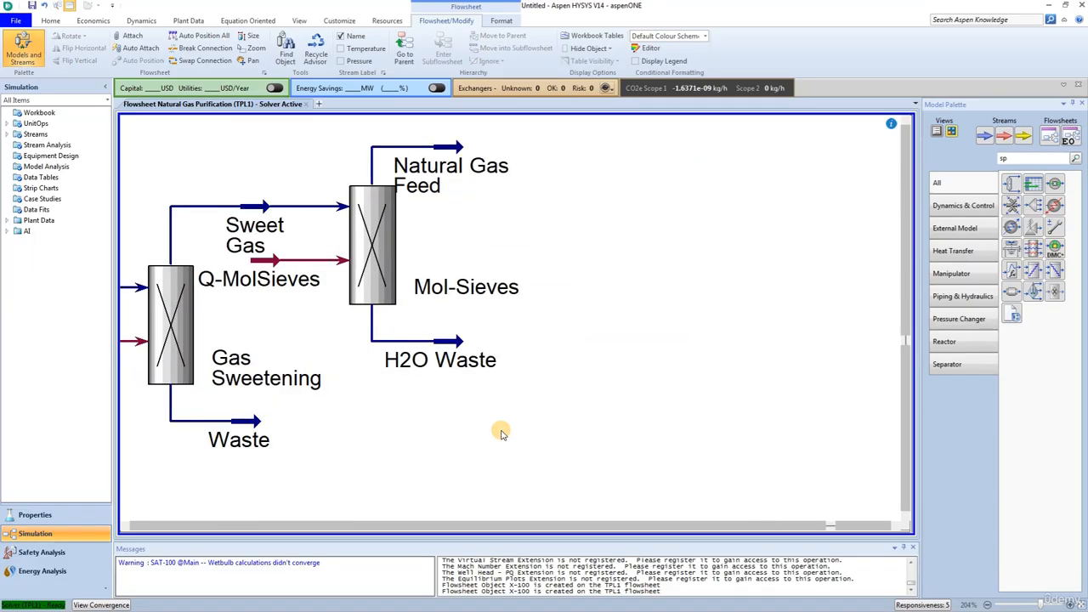
- Return to the main flowsheet and connect the Natural Gas Purification outlet Natural Gas Feed to a new external stream named Natural Gas Feed
{"action": "left_click", "coordinate": [405, 52]}
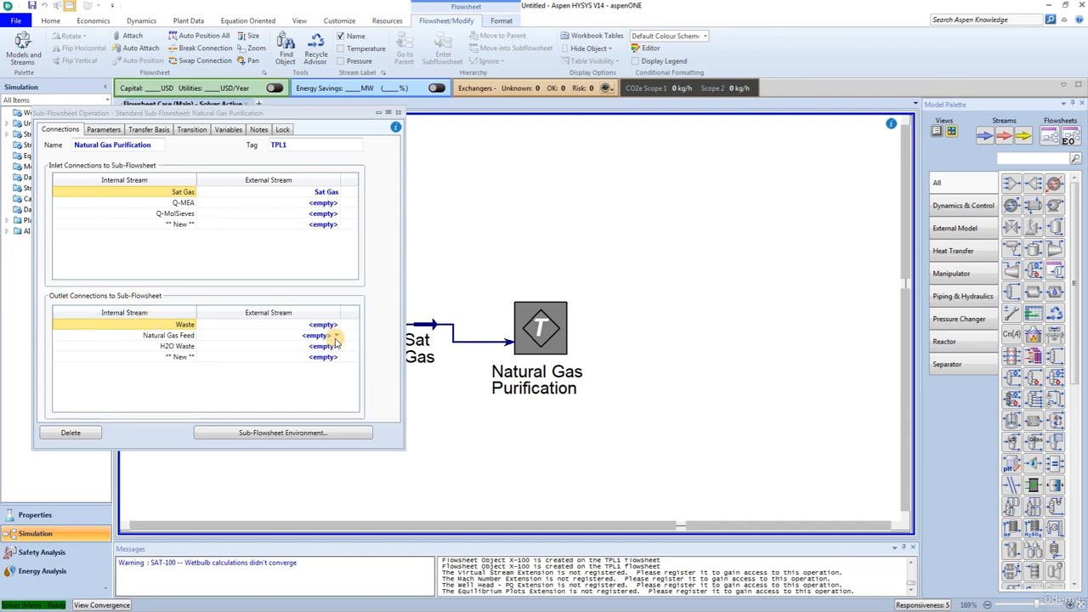
{"action": "left_click", "coordinate": [306, 336]}
{"action": "left_click", "coordinate": [304, 335]}
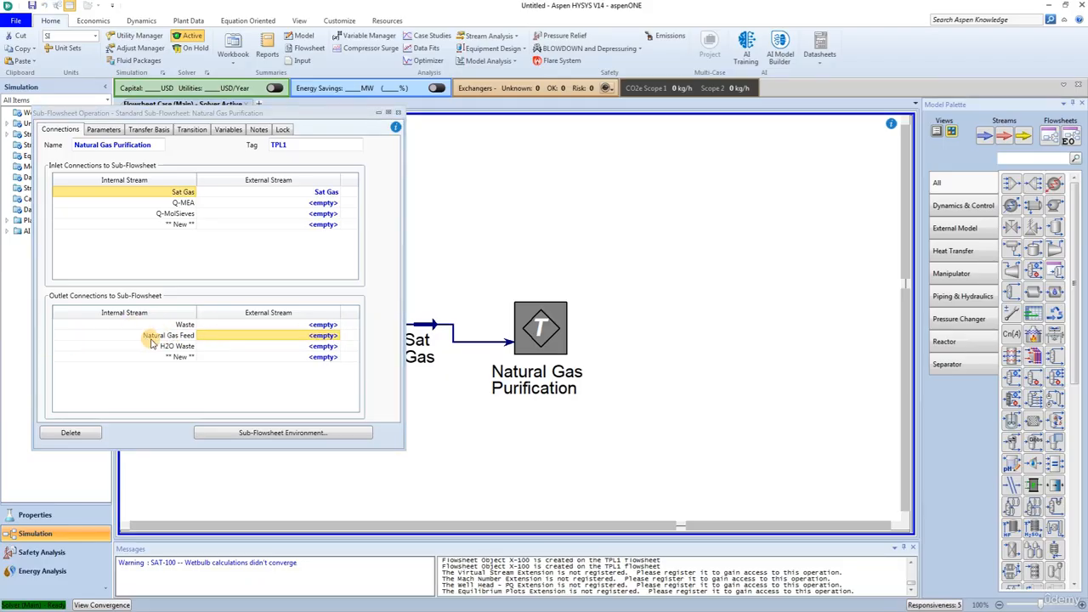
{"action": "left_click", "coordinate": [335, 336]}
{"action": "type", "text": "Na"}
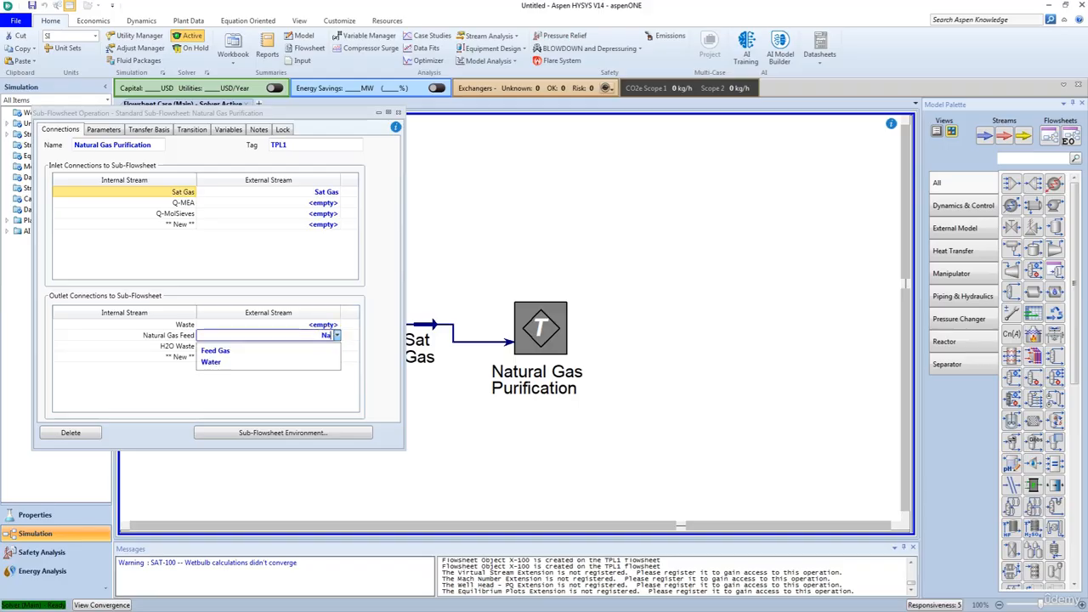
{"action": "type", "text": "tural Gas Feed"}
{"action": "key", "text": "Return"}
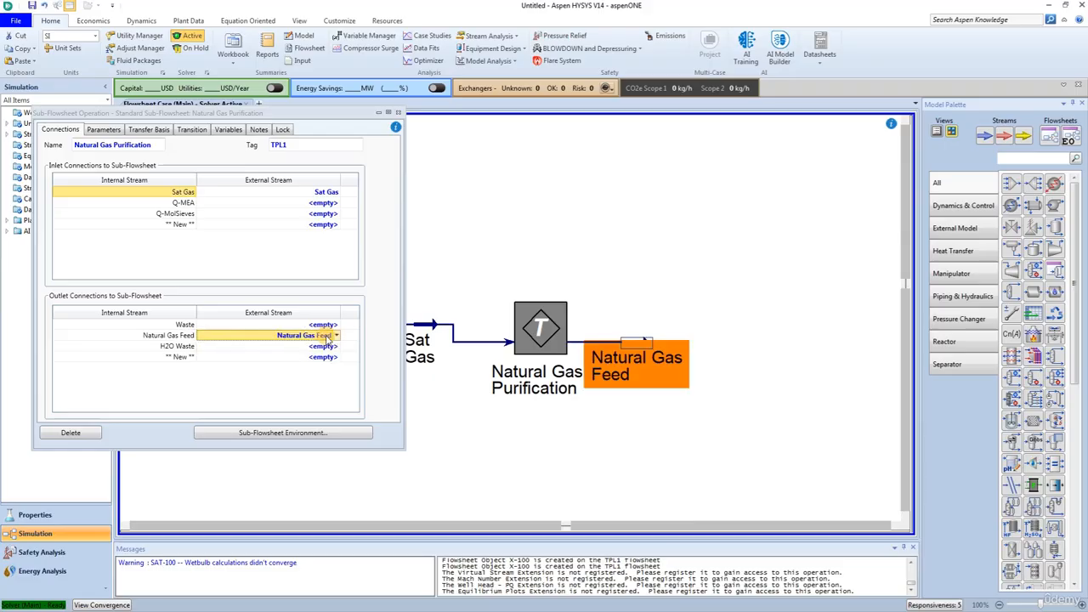
- Set the transfer basis of the sub-flowsheet's Sat Gas inlet stream to T-P Flash
{"action": "left_click", "coordinate": [152, 135]}
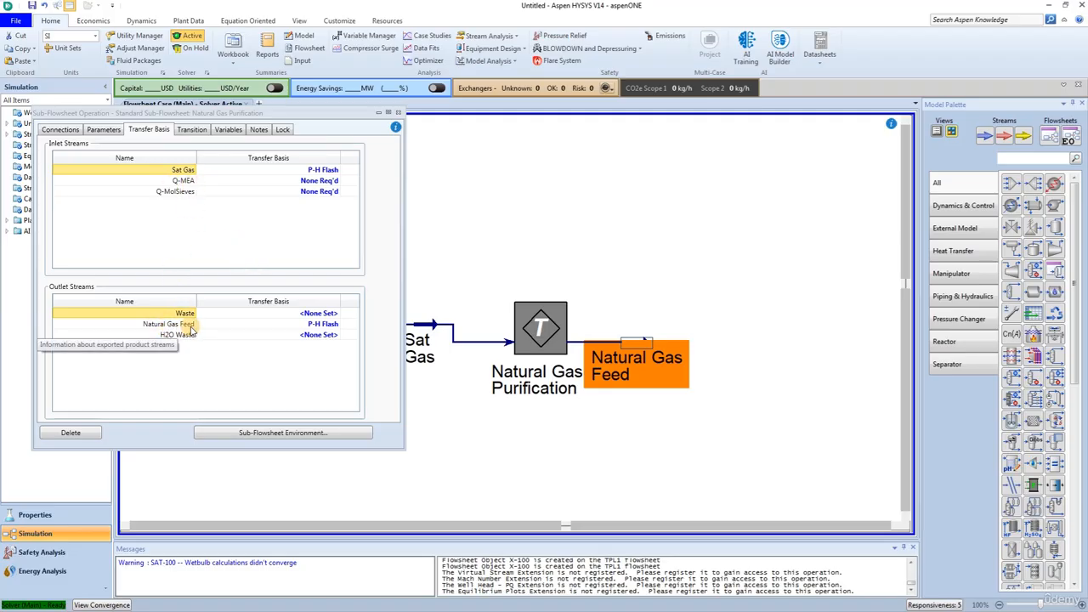
{"action": "left_click", "coordinate": [321, 170]}
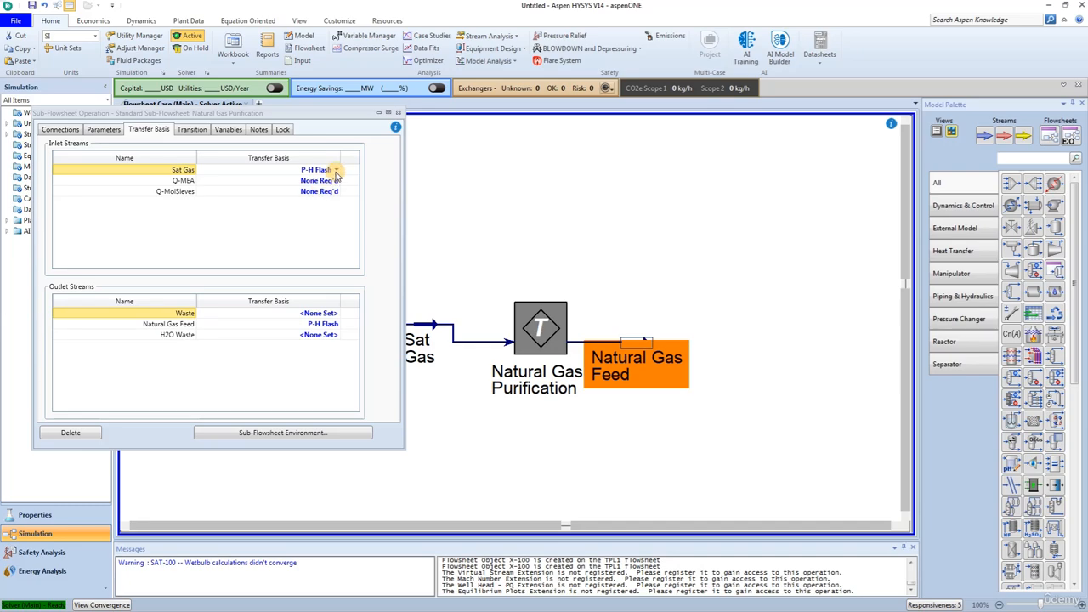
{"action": "left_click", "coordinate": [336, 170]}
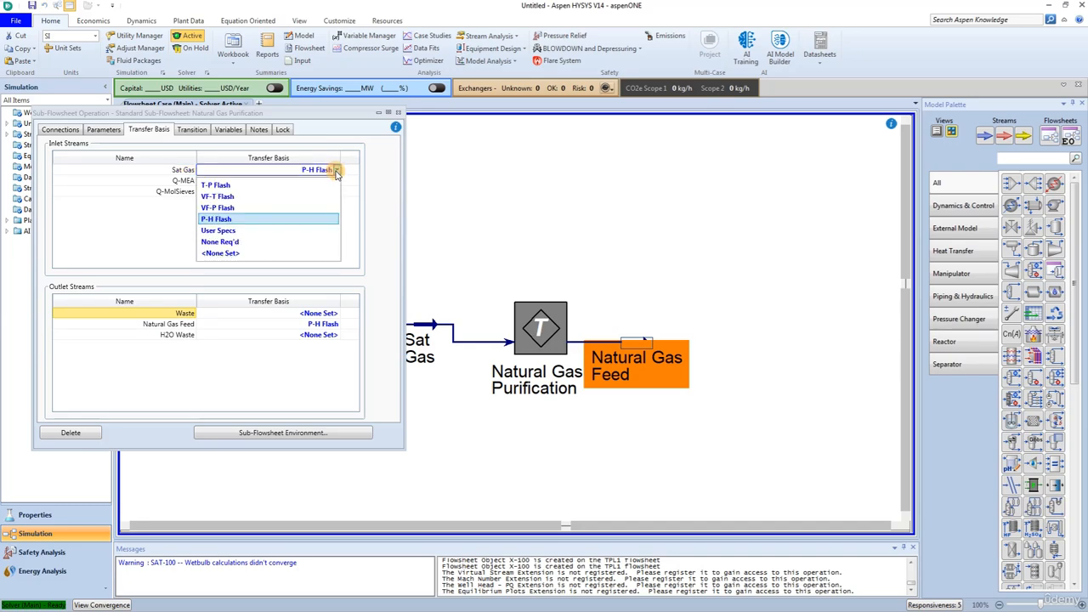
{"action": "left_click", "coordinate": [271, 186]}
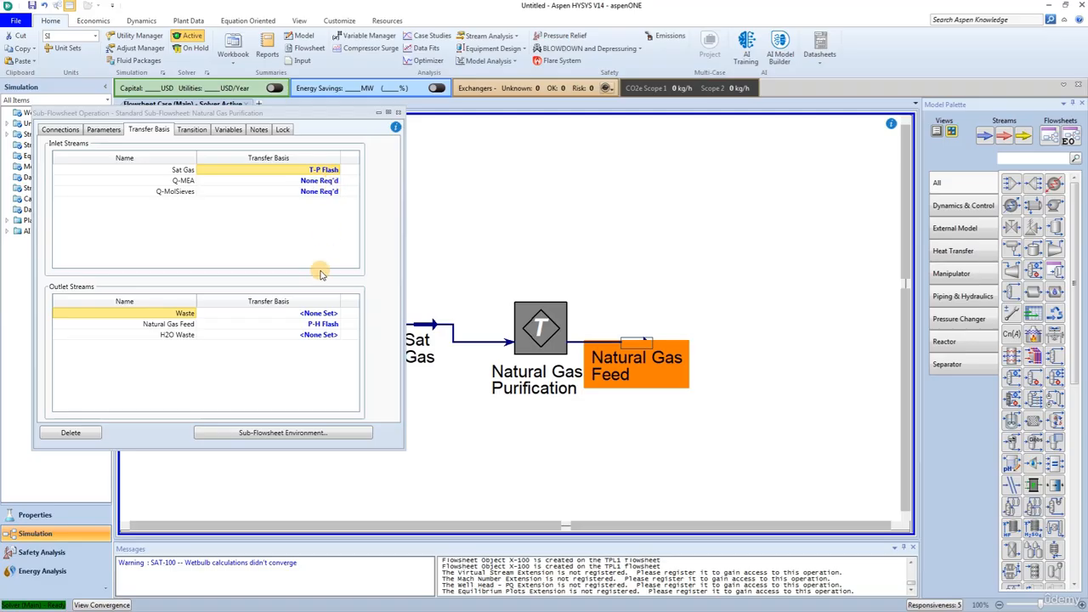
- Set the transfer basis of the Waste and Natural Gas Feed outlet streams to T-P Flash and close the sub-flowsheet properties
{"action": "left_click", "coordinate": [338, 314]}
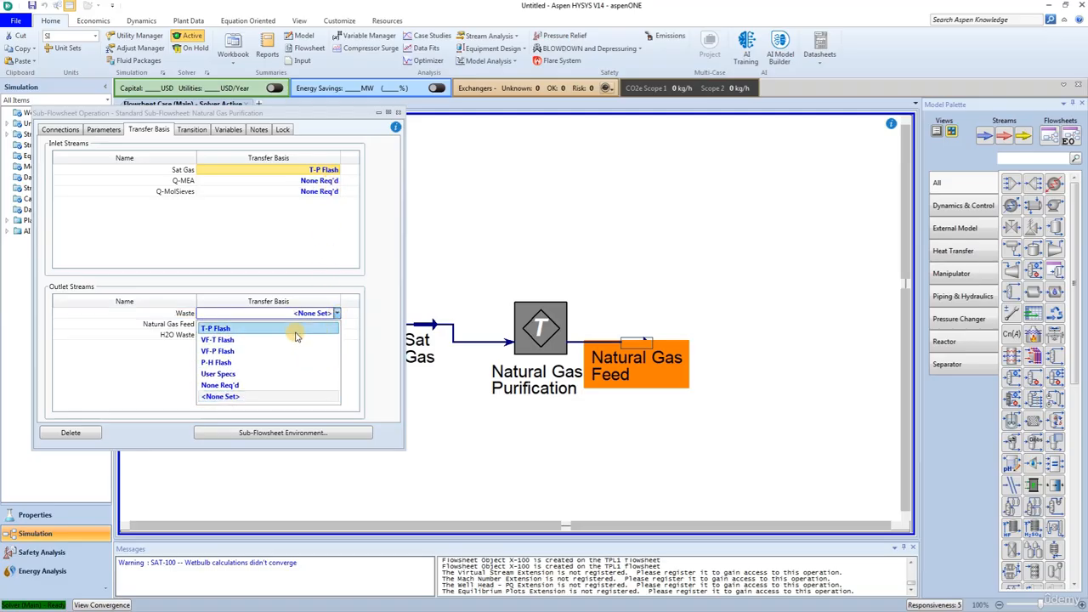
{"action": "left_click", "coordinate": [310, 325]}
{"action": "left_click", "coordinate": [337, 324]}
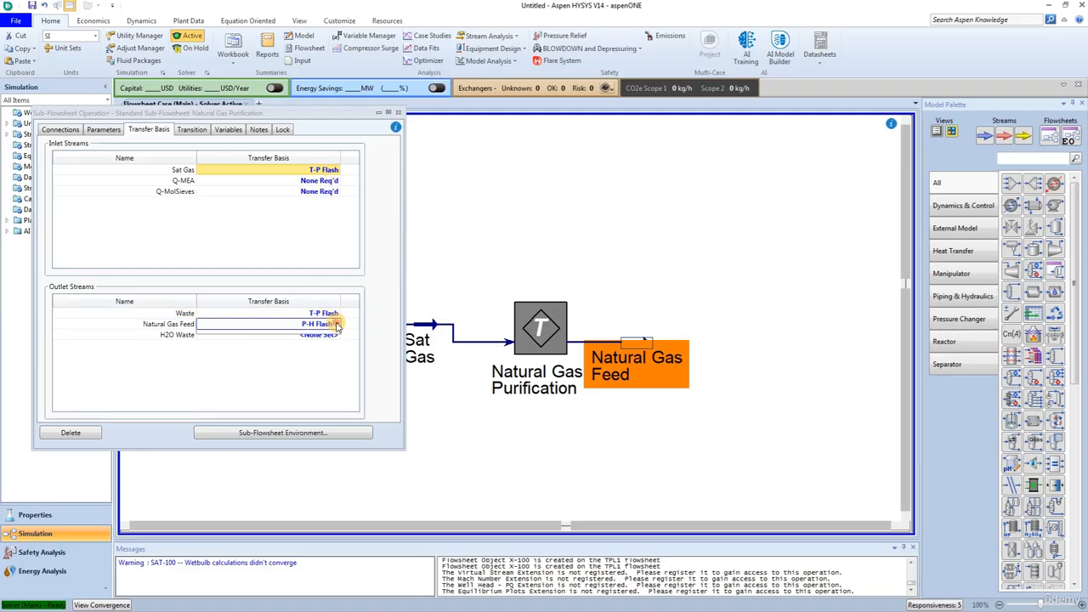
{"action": "left_click", "coordinate": [311, 344]}
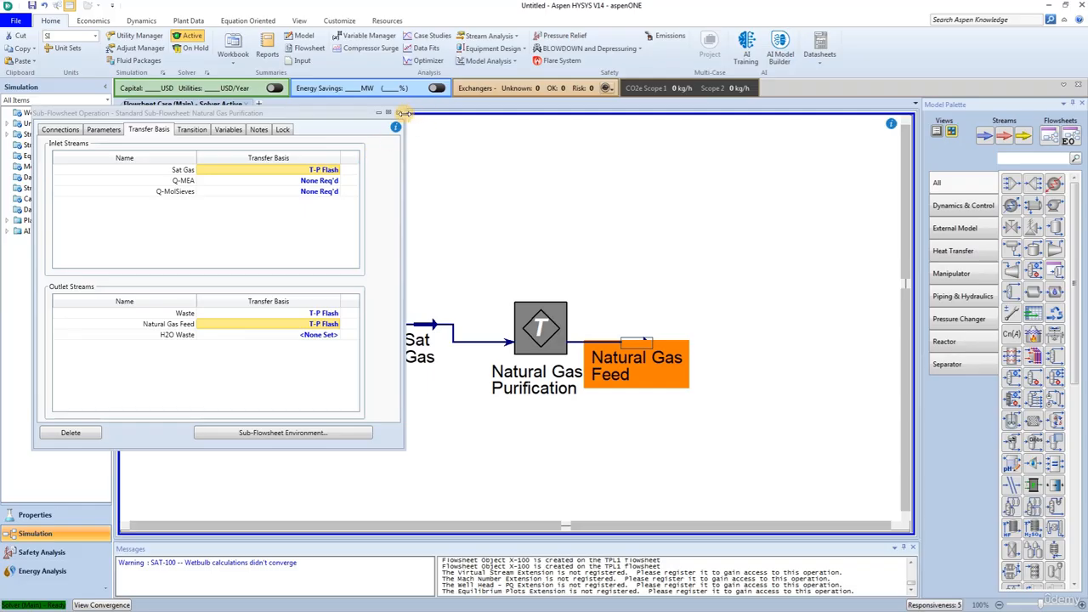
{"action": "left_click", "coordinate": [398, 114]}
- Move the Natural Gas Purification block up to line up with the Sat Gas stream
{"action": "left_click", "coordinate": [527, 318]}
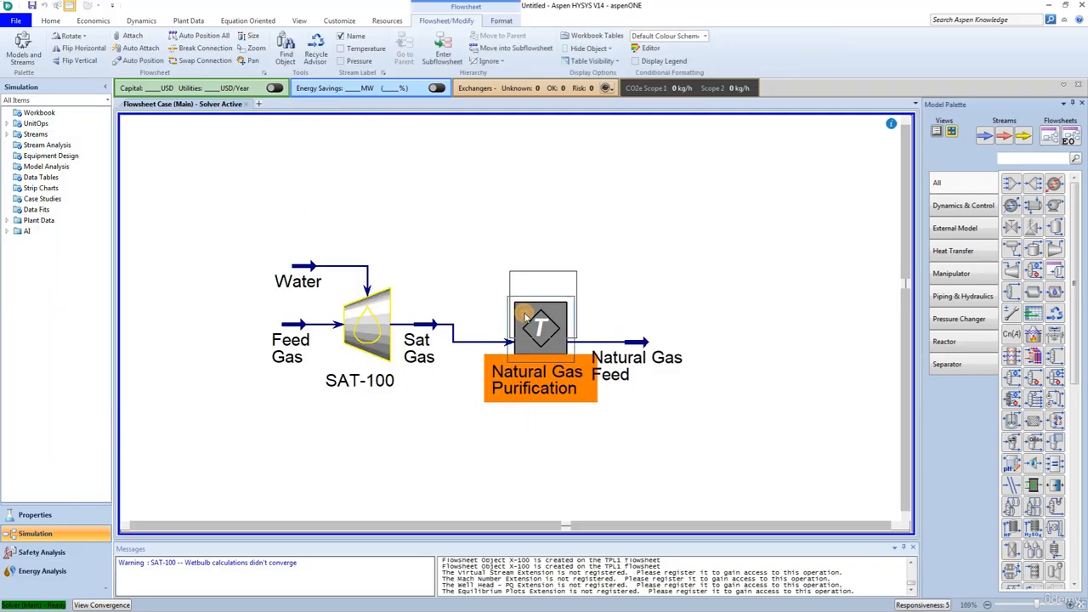
{"action": "left_click", "coordinate": [559, 446]}
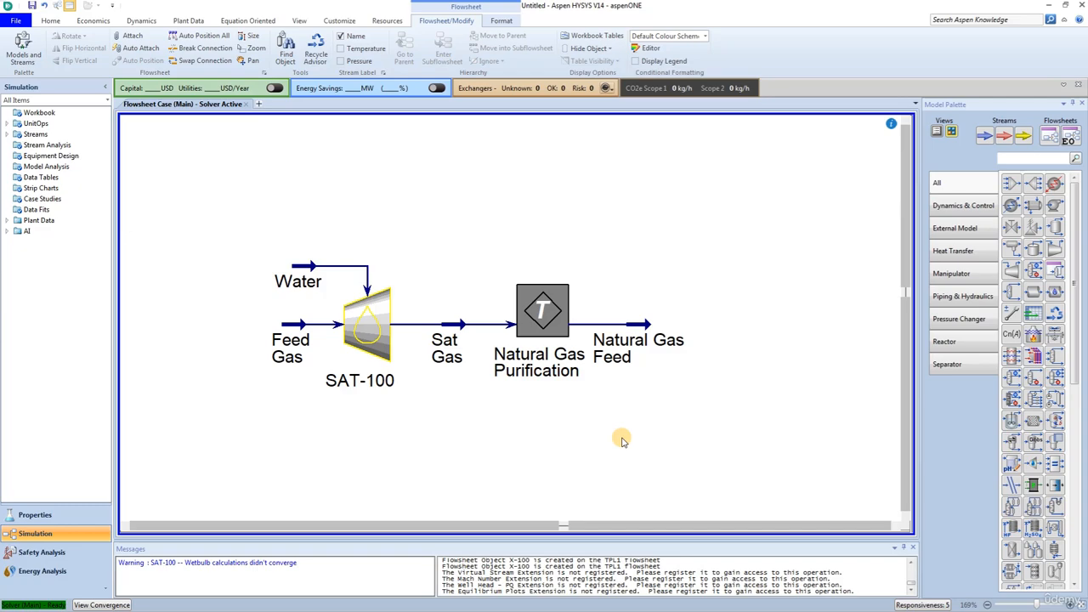
- Add a material stream below the Natural Gas Purification block and name it MR Cool
{"action": "left_click", "coordinate": [984, 136]}
{"action": "left_click", "coordinate": [537, 448]}
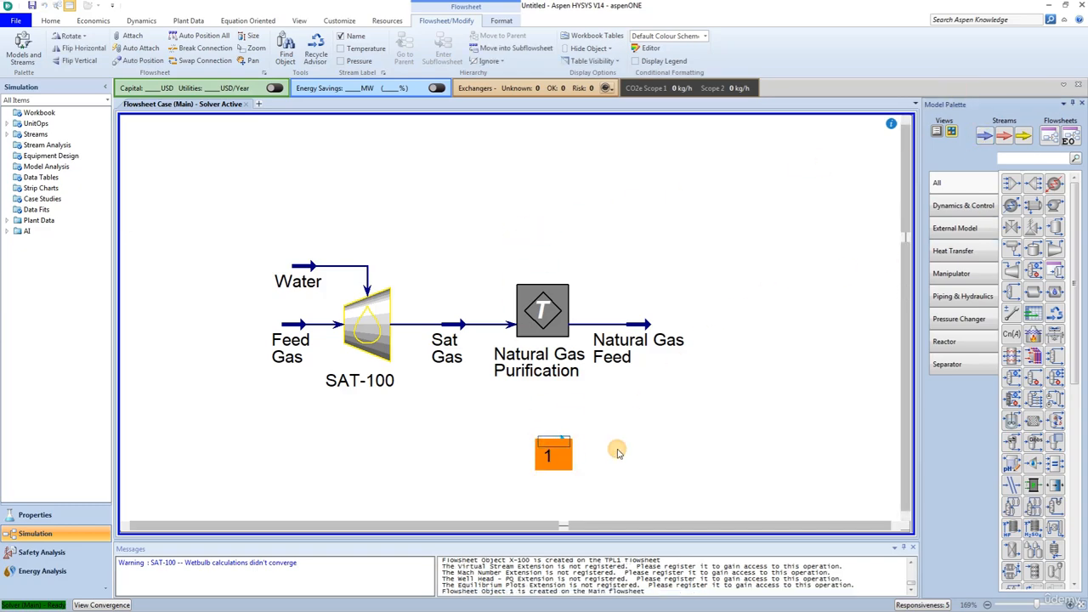
{"action": "double_click", "coordinate": [553, 442]}
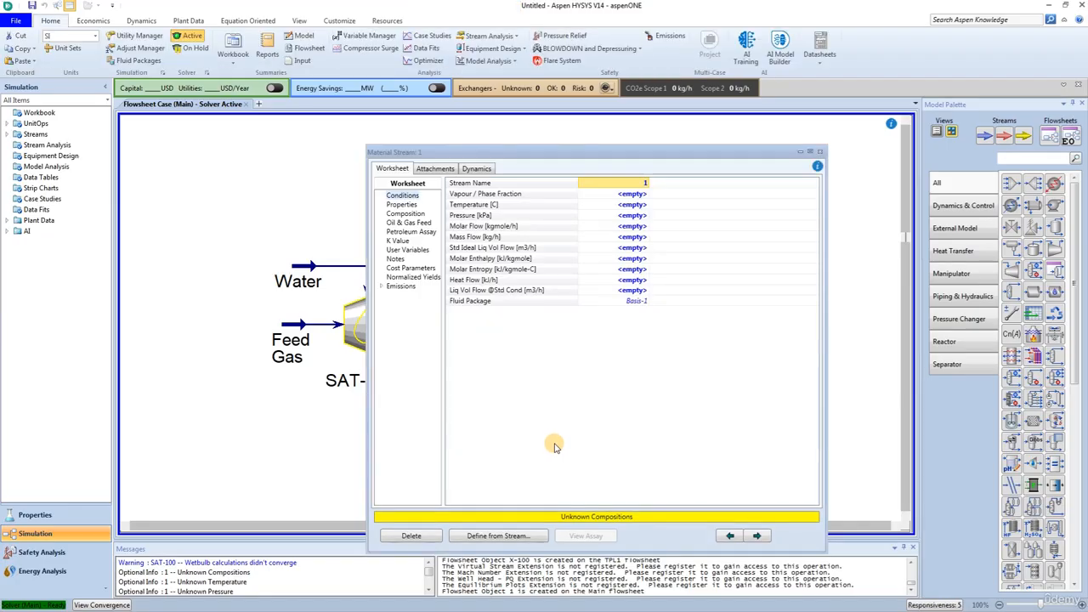
{"action": "left_click", "coordinate": [623, 182]}
{"action": "type", "text": "MR"}
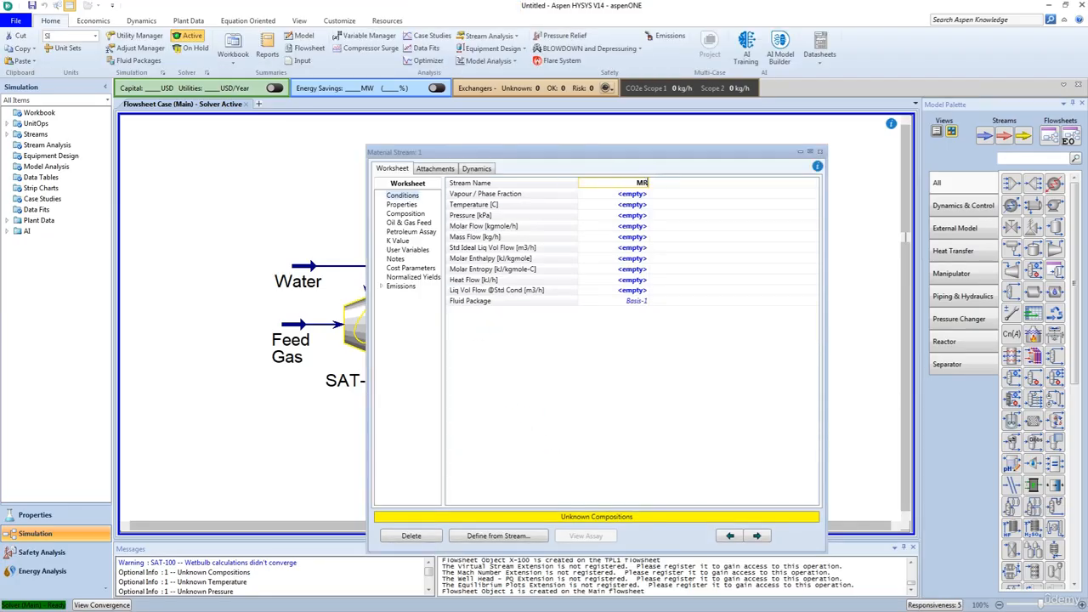
{"action": "type", "text": " Cool"}
{"action": "key", "text": "Return"}
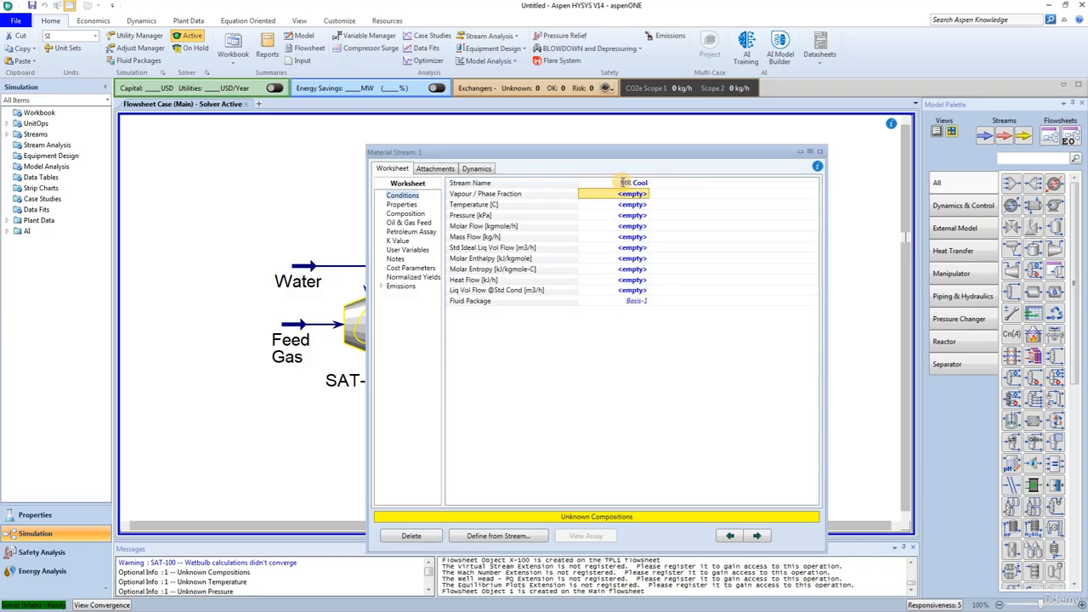
- Set the MR Cool stream's temperature to 32 °C and its mass flow to 1400000 kg/h
{"action": "left_click", "coordinate": [621, 205]}
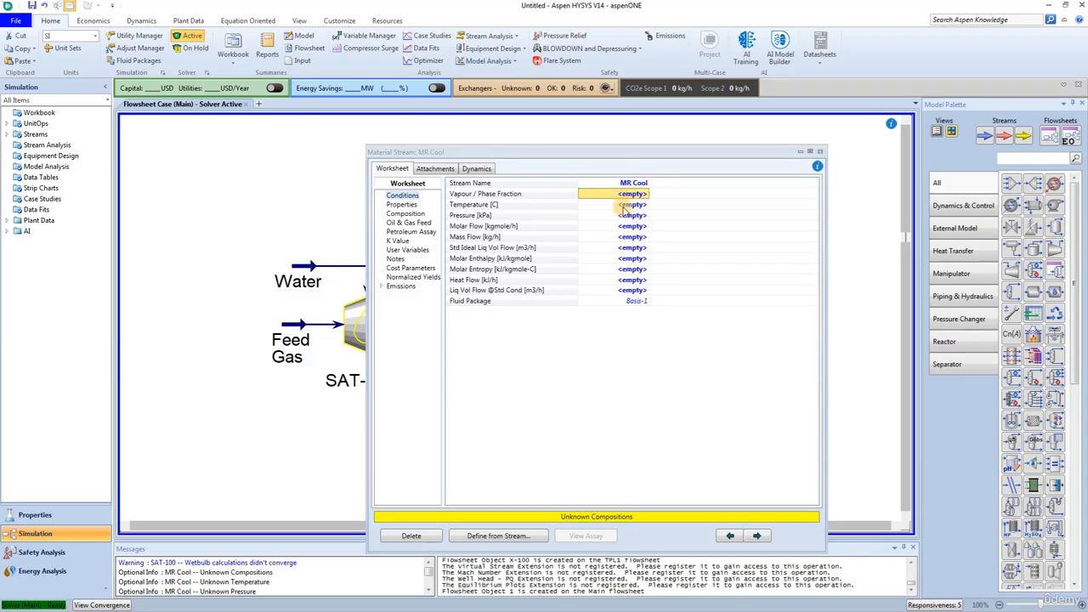
{"action": "type", "text": "32"}
{"action": "key", "text": "Return"}
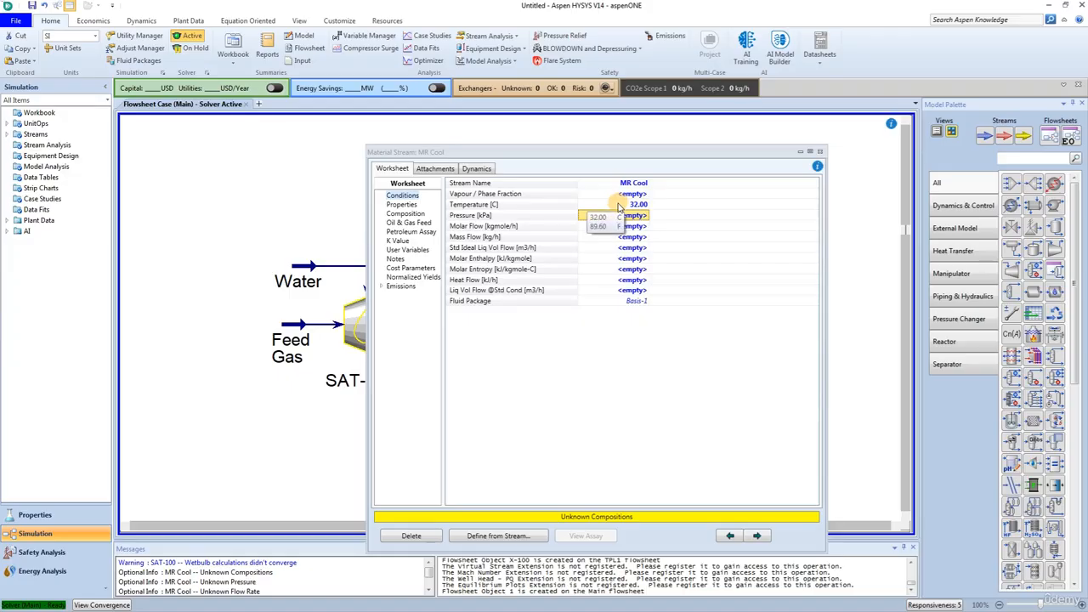
{"action": "left_click", "coordinate": [629, 236]}
{"action": "type", "text": "14"}
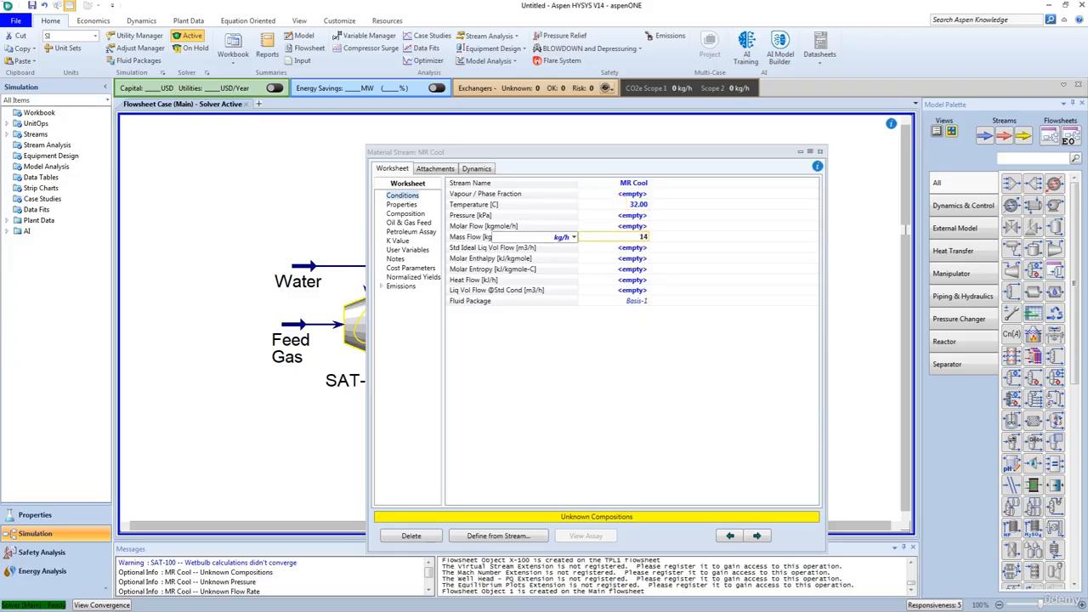
{"action": "type", "text": "00000"}
{"action": "key", "text": "Return"}
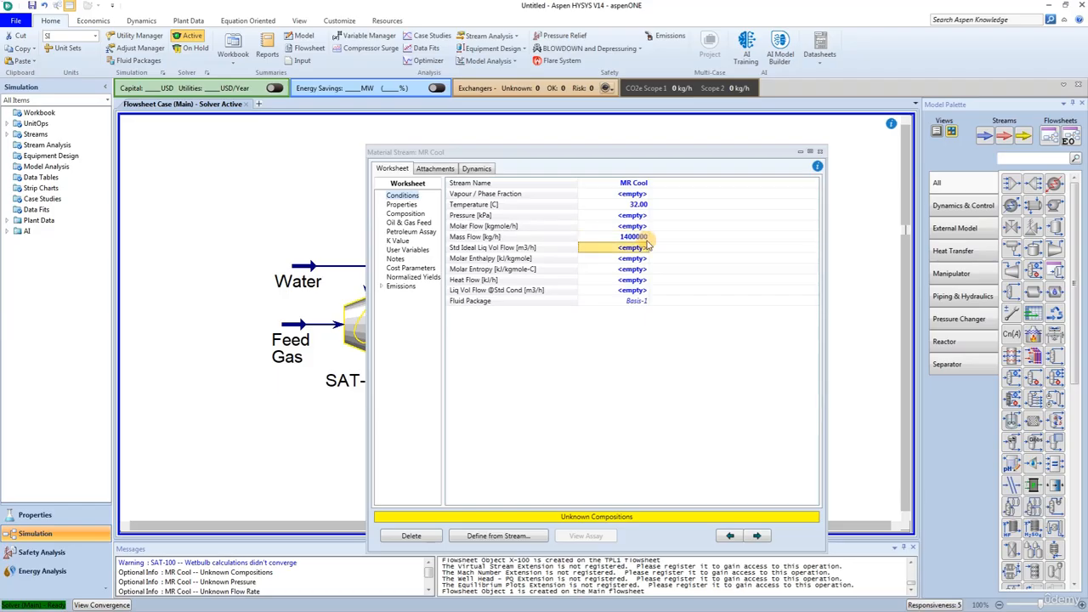
{"action": "left_click", "coordinate": [617, 353]}
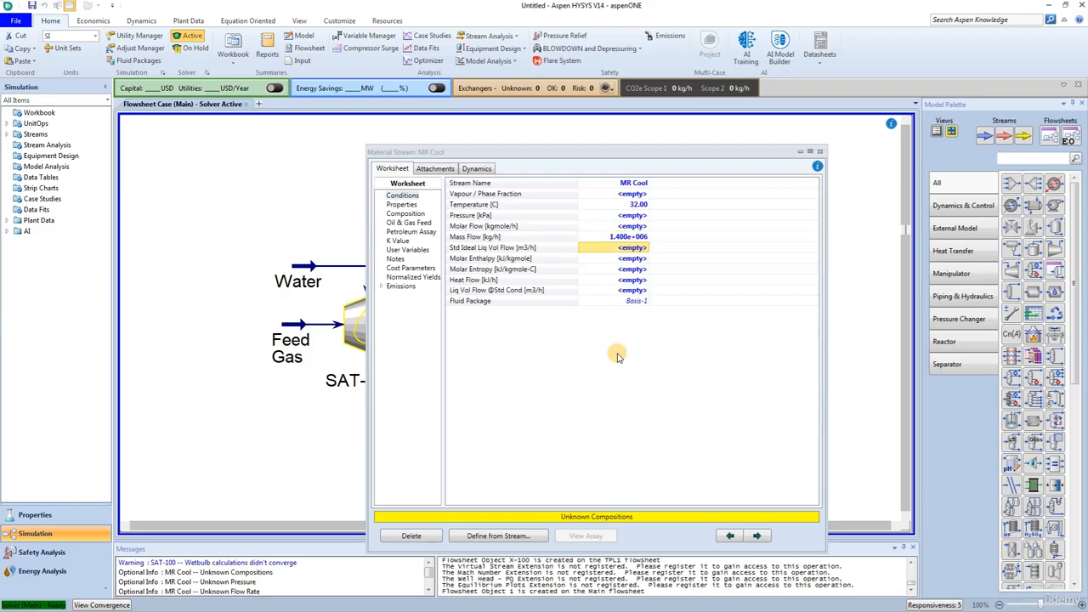
- Enter MR Cool's composition as mole fractions: Nitrogen 0.0846, Methane 0.5053, Ethane 0.3383, Propane 0.0717, i-Butane 0.0001, all others 0; close the stream
{"action": "left_click", "coordinate": [394, 212]}
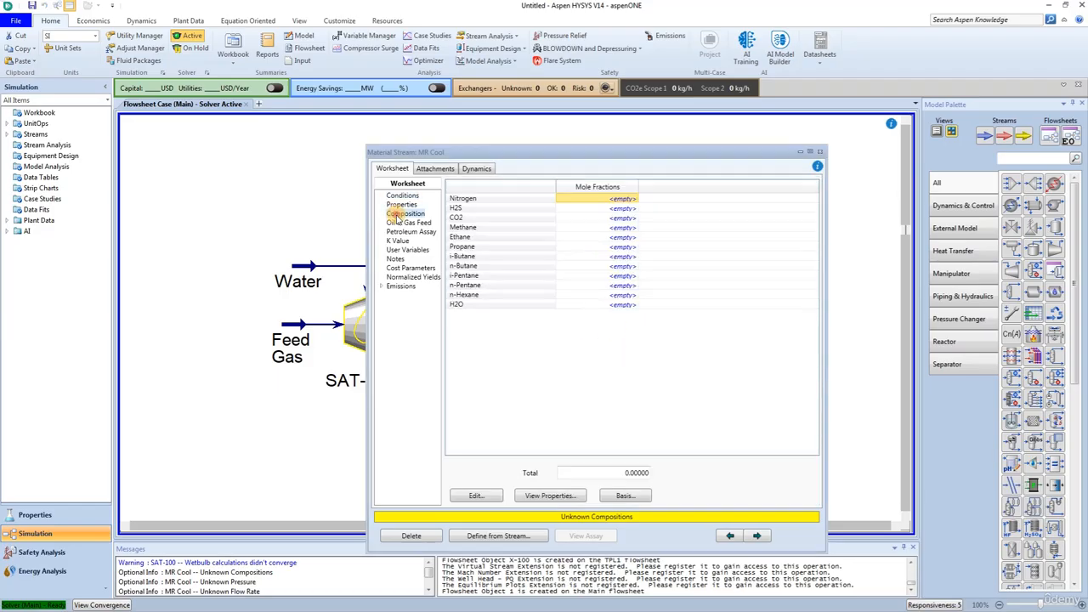
{"action": "left_click", "coordinate": [476, 496]}
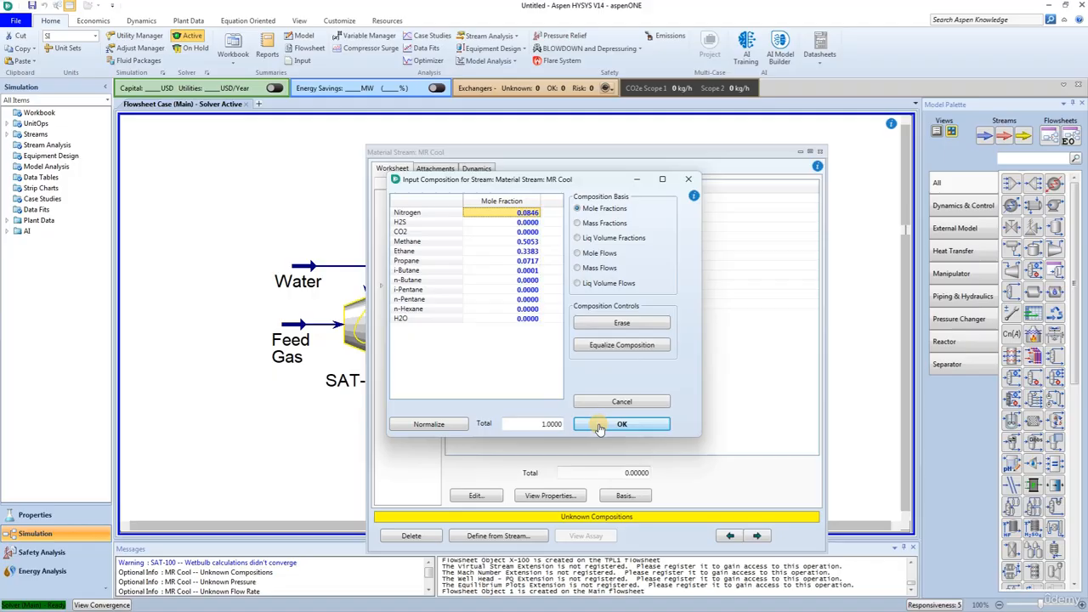
{"action": "left_click", "coordinate": [705, 423]}
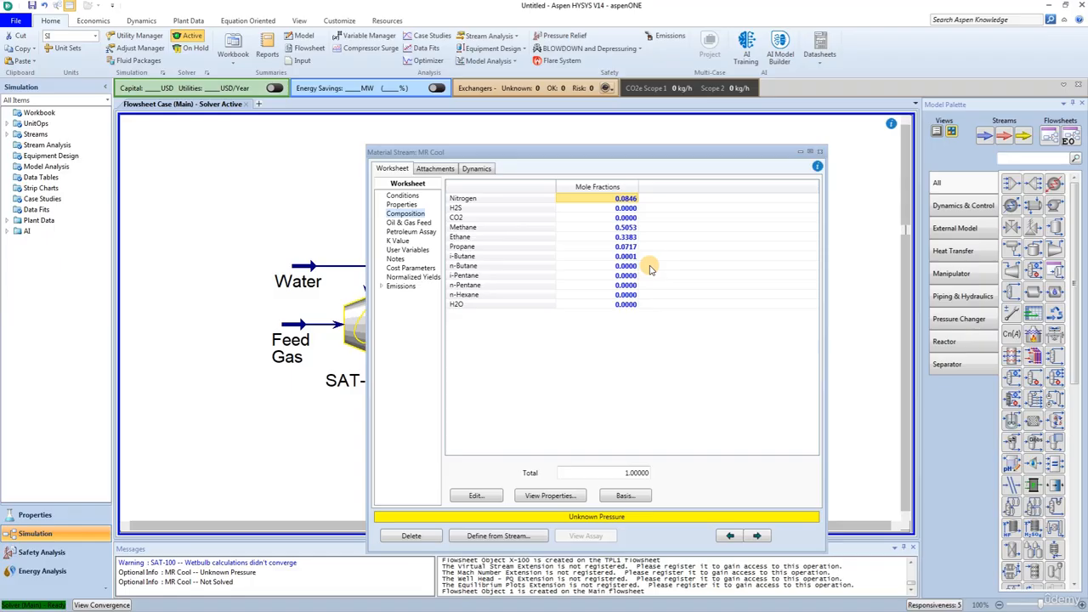
{"action": "left_click", "coordinate": [819, 151]}
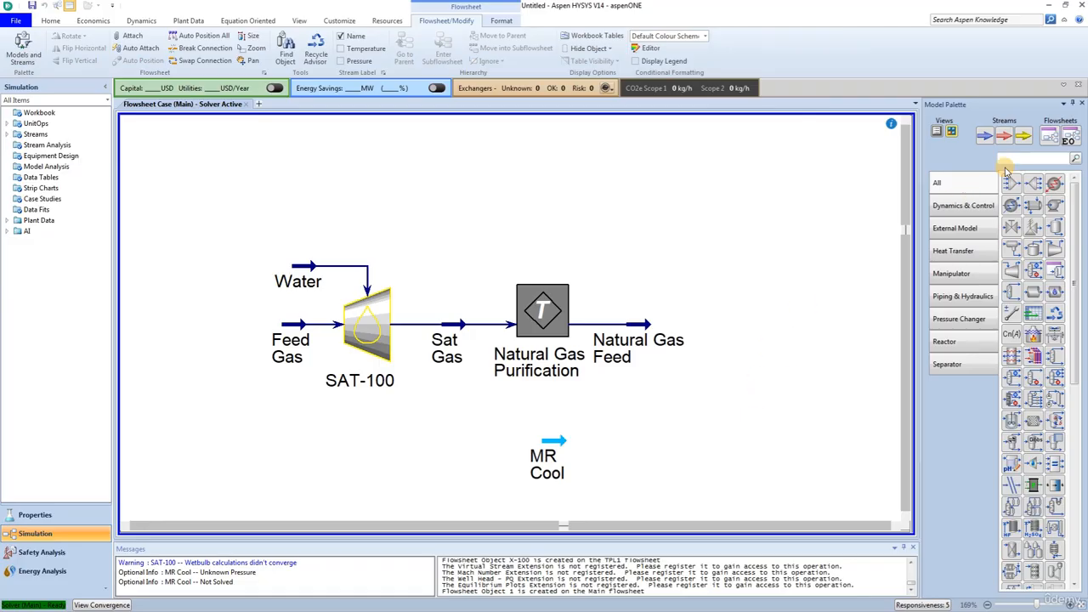
- Add a blank sub-flowsheet beyond the Natural Gas Feed stream and name it Pre-Cooling Train
{"action": "left_click", "coordinate": [1048, 135]}
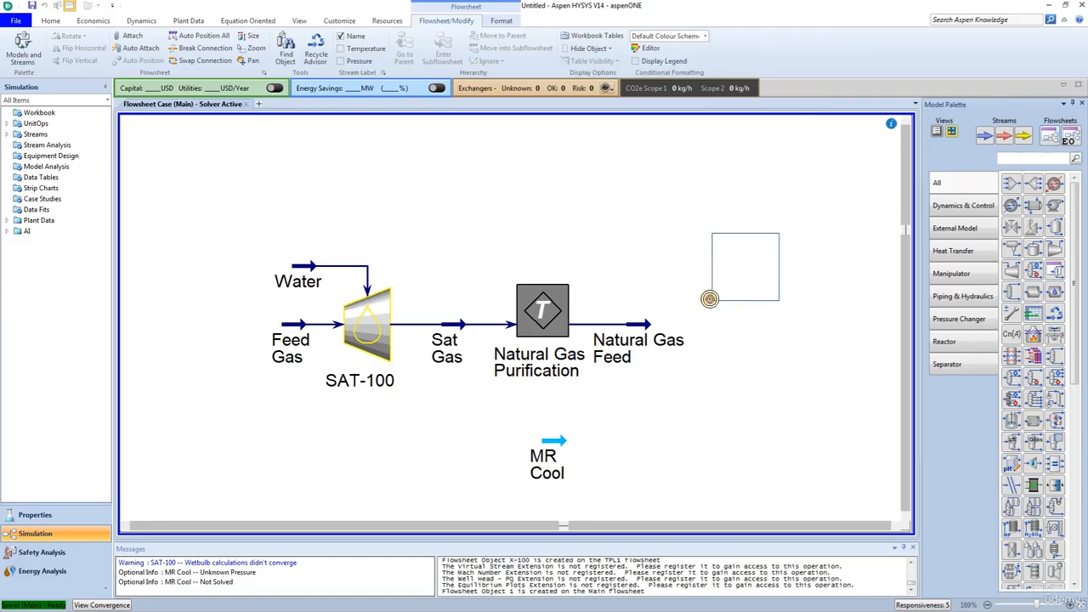
{"action": "left_click", "coordinate": [698, 340]}
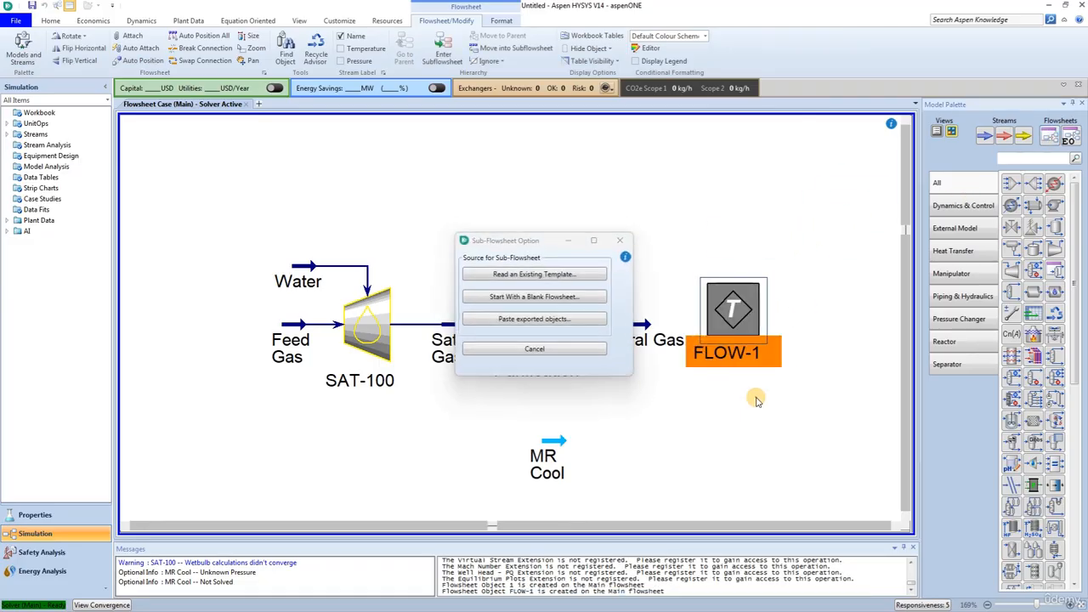
{"action": "left_click", "coordinate": [526, 299]}
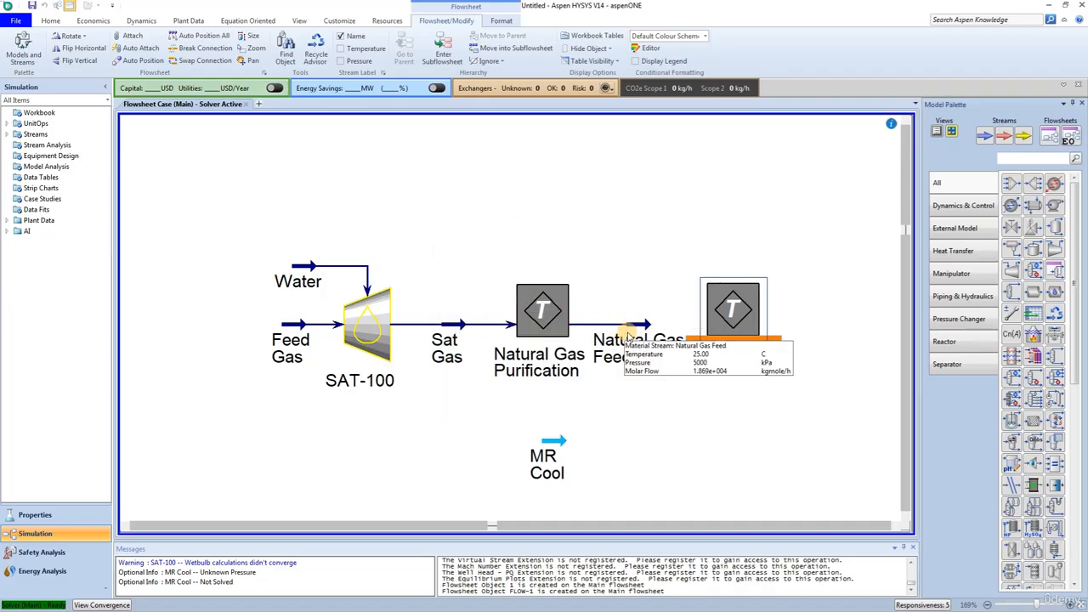
{"action": "double_click", "coordinate": [736, 323]}
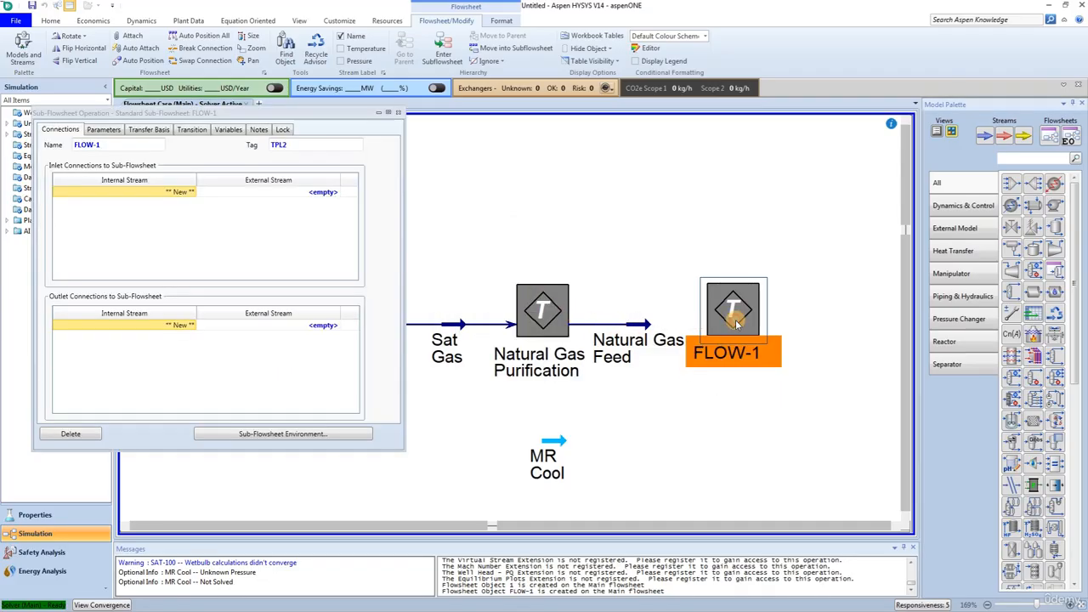
{"action": "left_click_drag", "start_coordinate": [188, 113], "coordinate": [585, 126]}
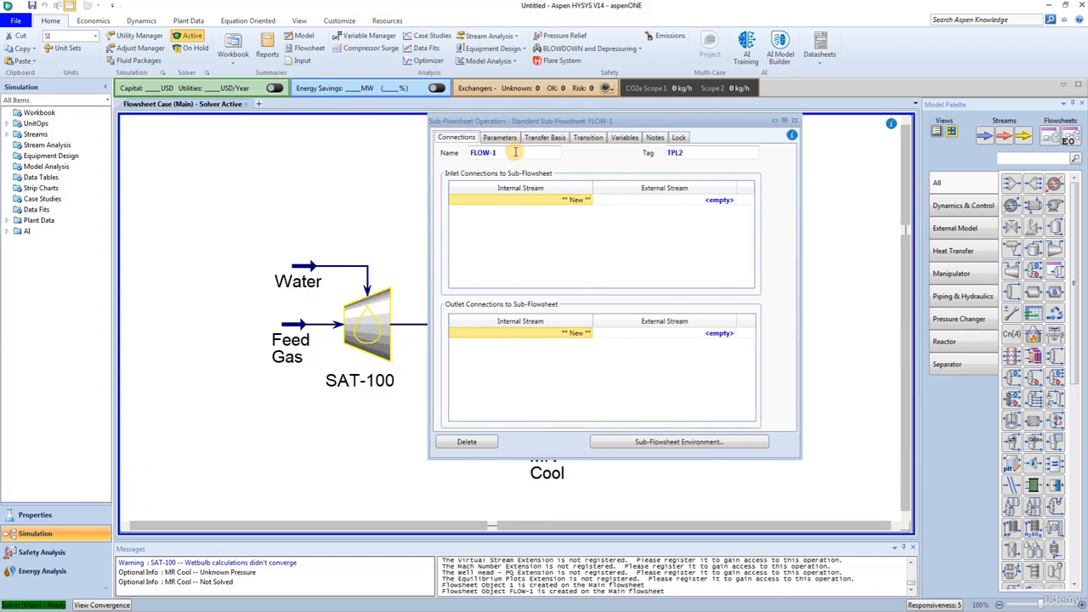
{"action": "left_click", "coordinate": [515, 152]}
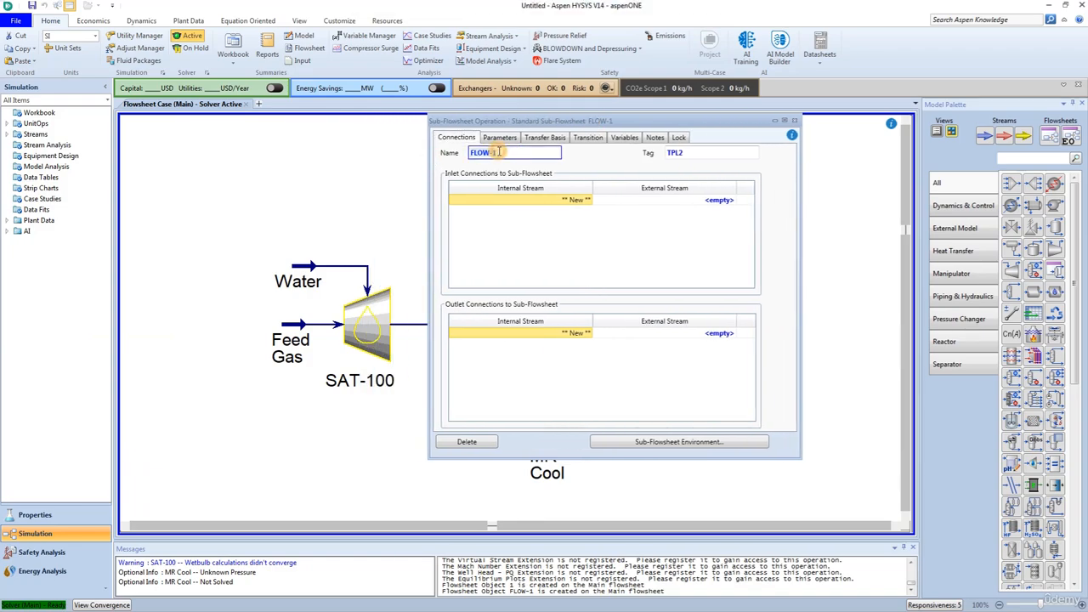
{"action": "type", "text": "Pre-Cooling Train"}
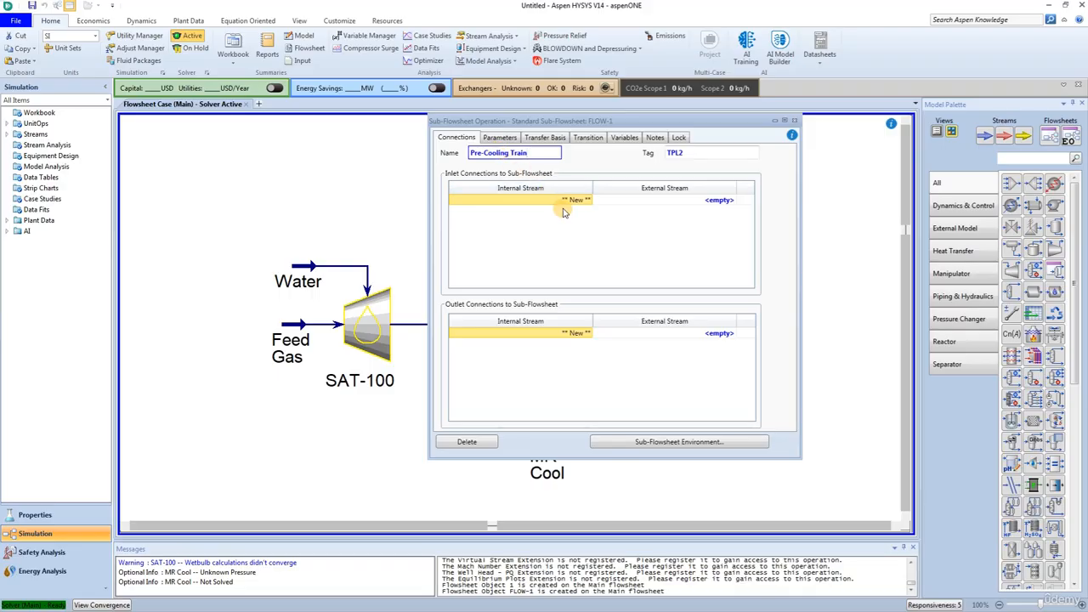
- Connect Natural Gas Feed and MR Cool as the external inlet streams of the Pre-Cooling Train sub-flowsheet
{"action": "left_click", "coordinate": [731, 200]}
{"action": "left_click", "coordinate": [731, 202]}
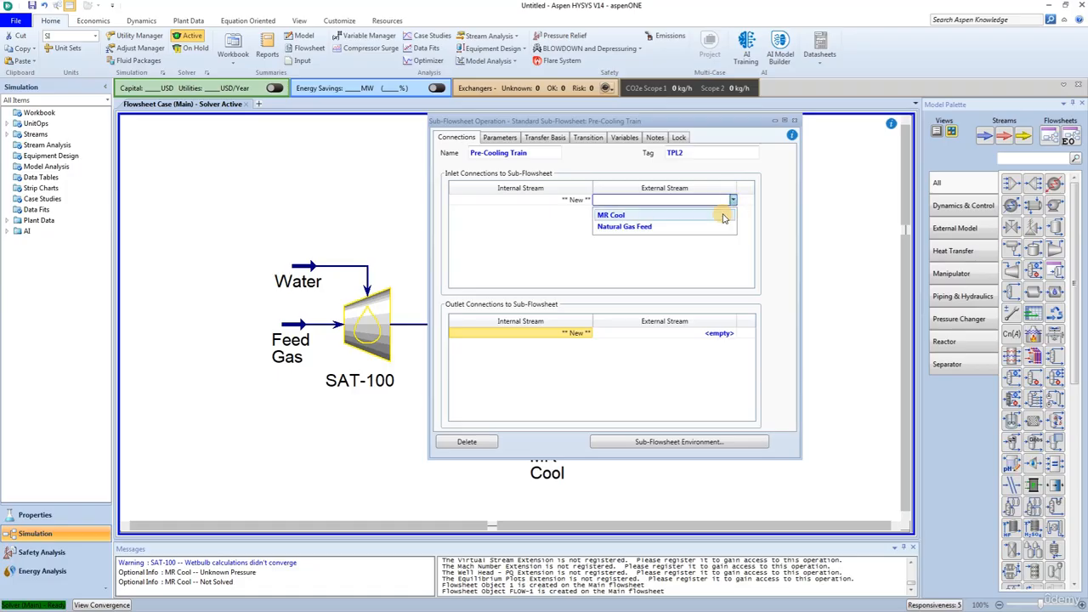
{"action": "left_click", "coordinate": [698, 228]}
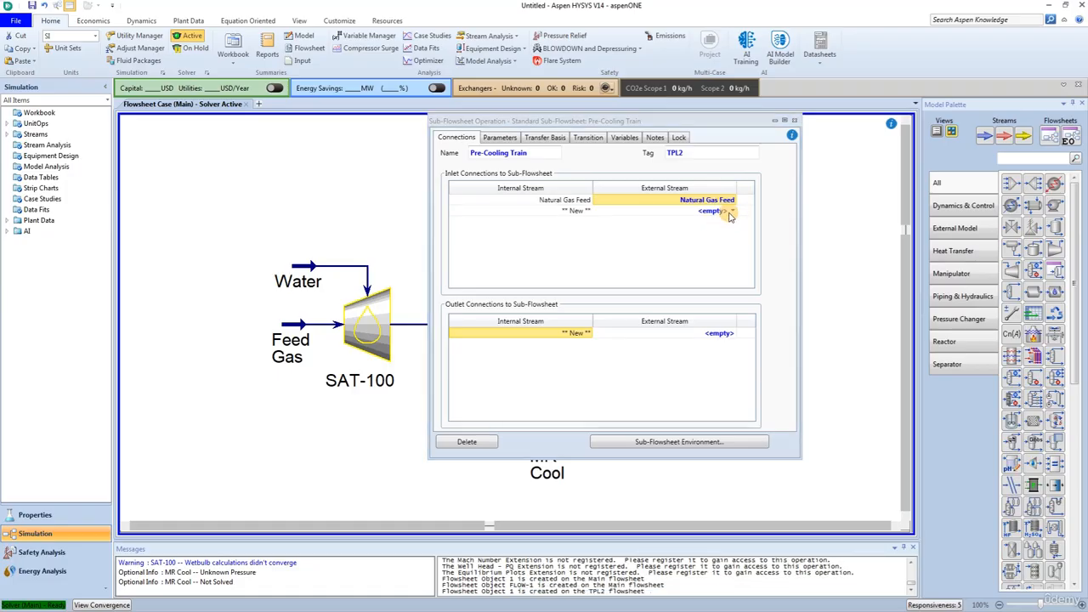
{"action": "double_click", "coordinate": [732, 211]}
{"action": "left_click", "coordinate": [686, 227]}
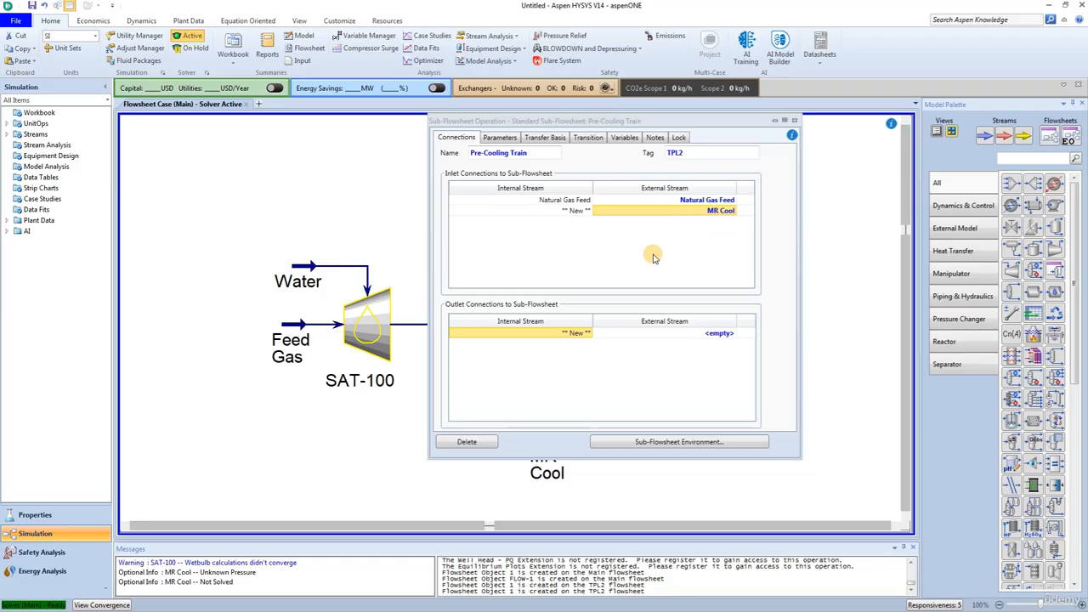
- Set the Natural Gas Feed inlet's transfer basis to T-P Flash and enter the Pre-Cooling Train sub-flowsheet environment
{"action": "left_click", "coordinate": [547, 138]}
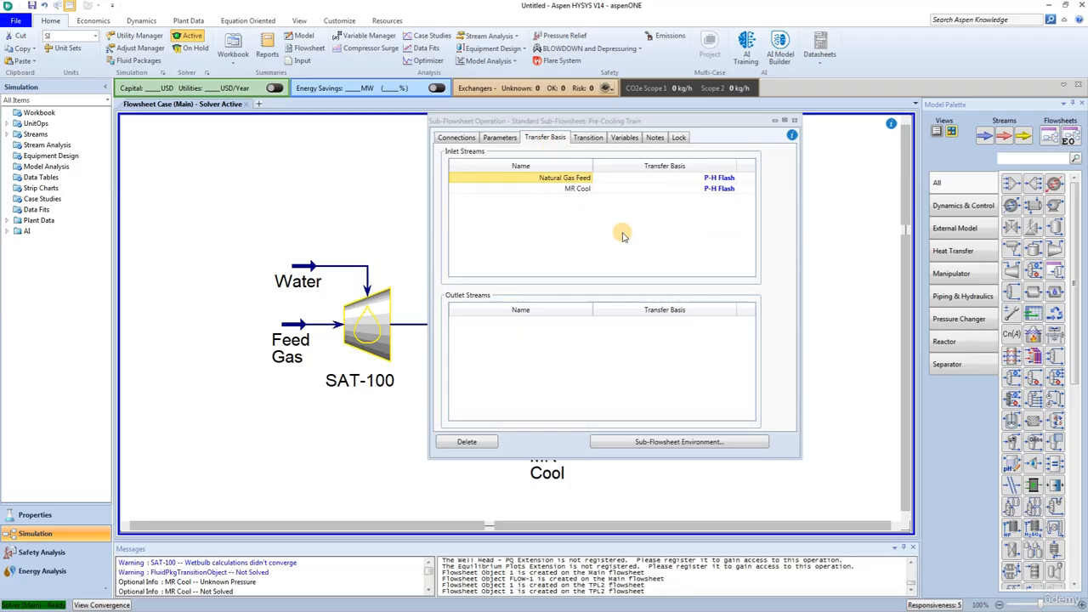
{"action": "left_click", "coordinate": [731, 179]}
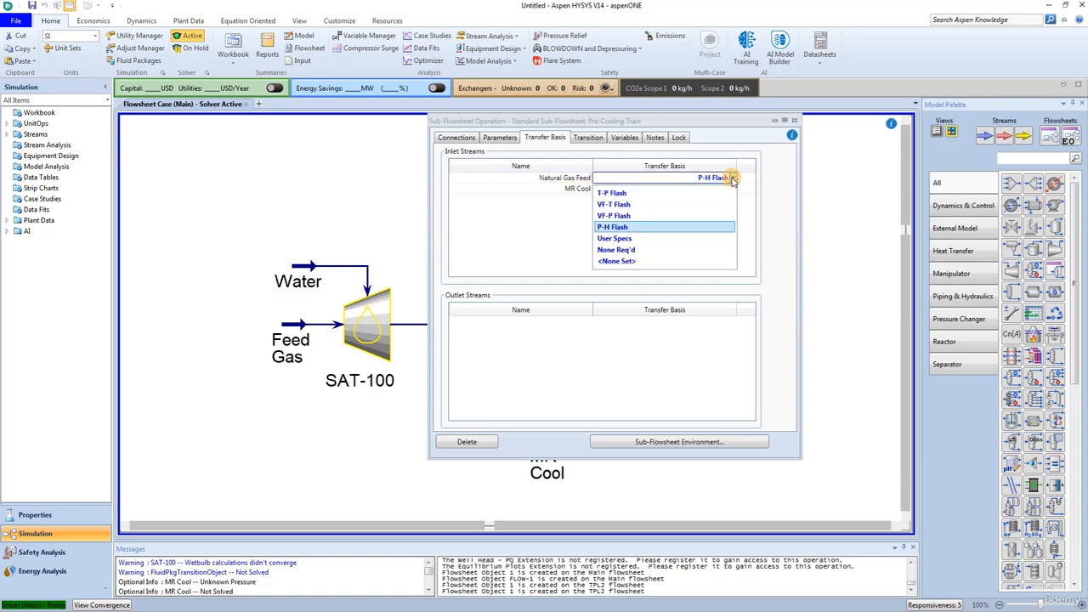
{"action": "left_click", "coordinate": [668, 195]}
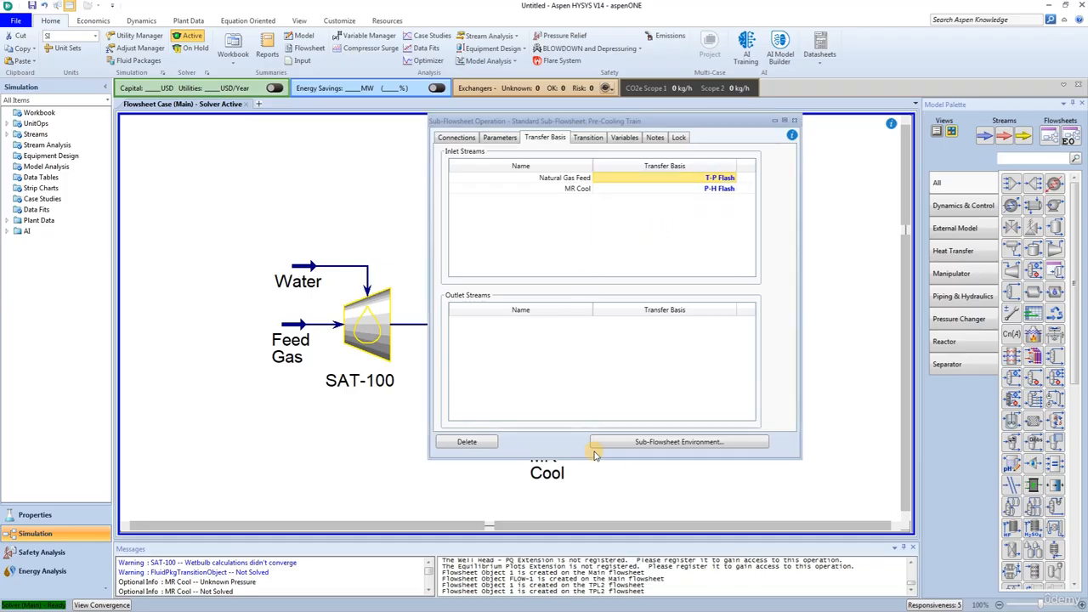
{"action": "left_click", "coordinate": [686, 441]}
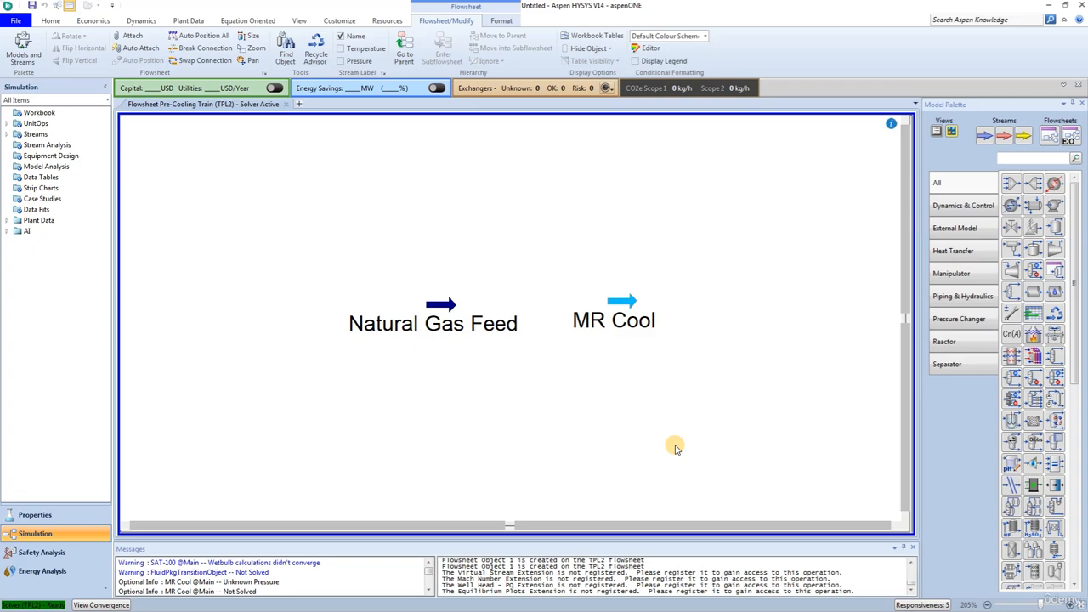
- Place a cooler above the Natural Gas Feed and MR Cool streams and name it Prechiller1
{"action": "left_click", "coordinate": [1009, 209]}
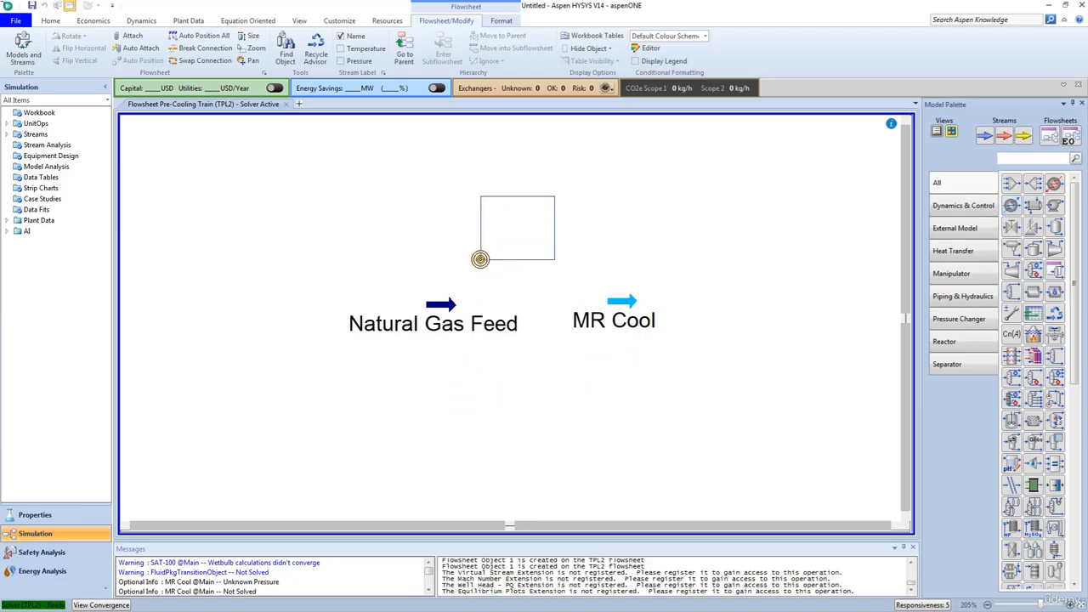
{"action": "left_click", "coordinate": [478, 258]}
{"action": "double_click", "coordinate": [531, 237]}
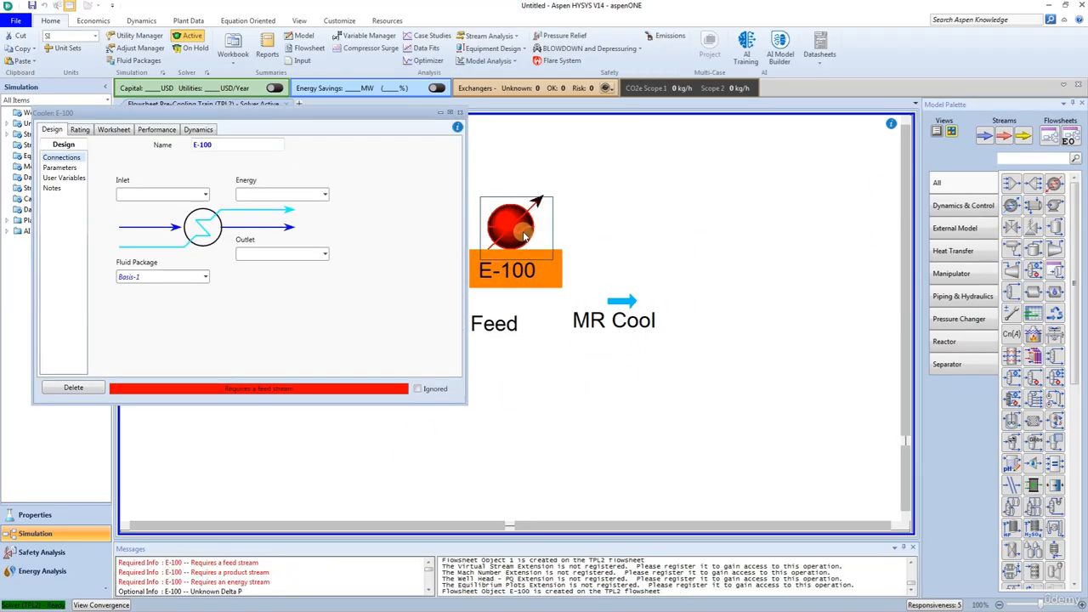
{"action": "left_click", "coordinate": [240, 146]}
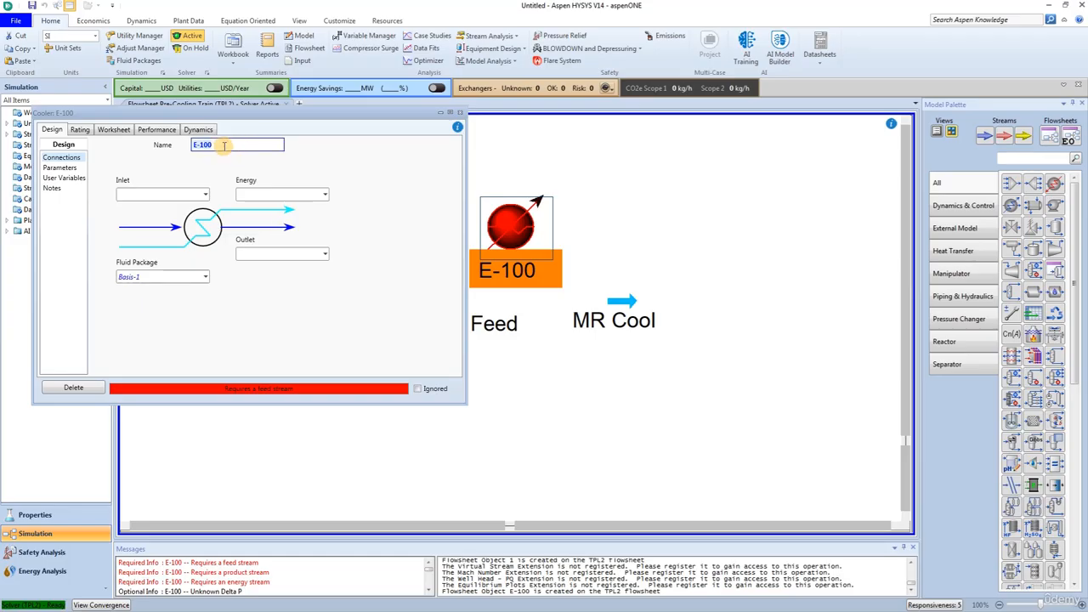
{"action": "type", "text": "Prechiller1"}
- Connect Prechiller1 with Natural Gas Feed as inlet, PC1-Q as energy stream and 30 as outlet stream
{"action": "left_click", "coordinate": [205, 194]}
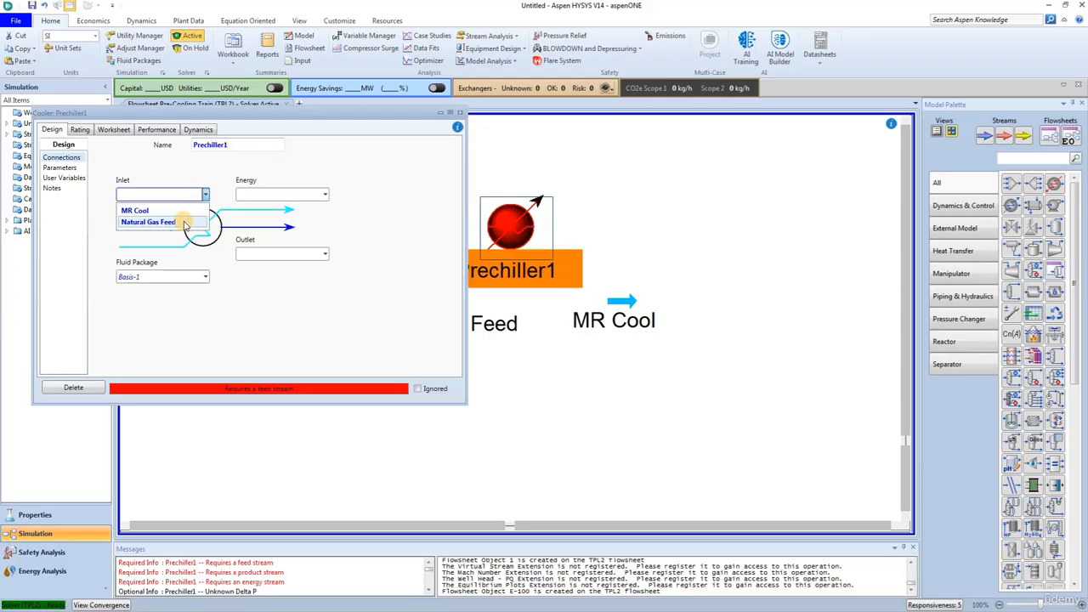
{"action": "left_click", "coordinate": [188, 222]}
{"action": "left_click", "coordinate": [281, 194]}
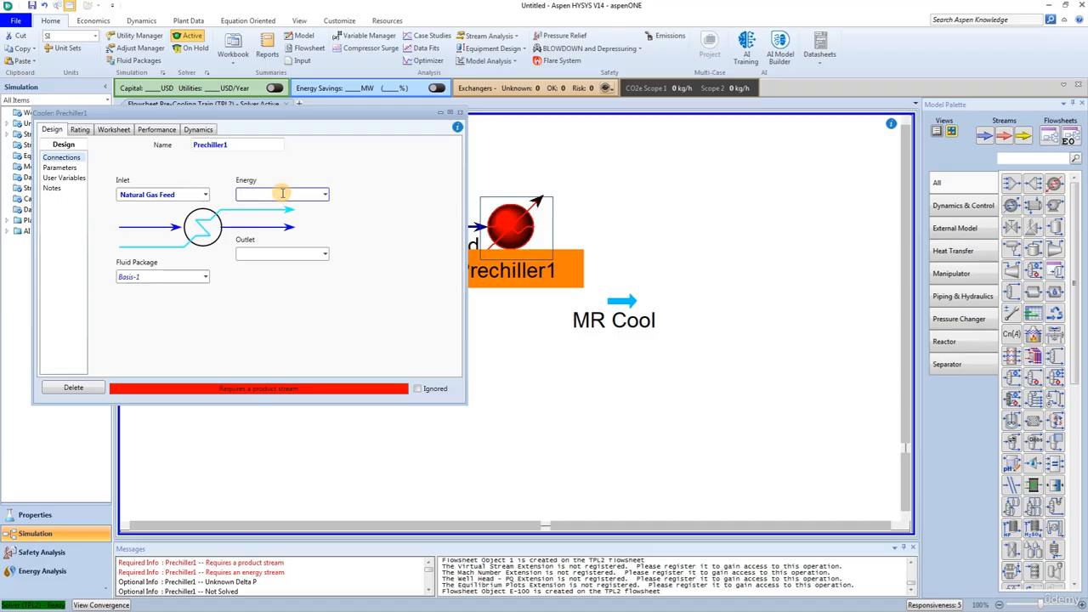
{"action": "type", "text": "PC1-Q"}
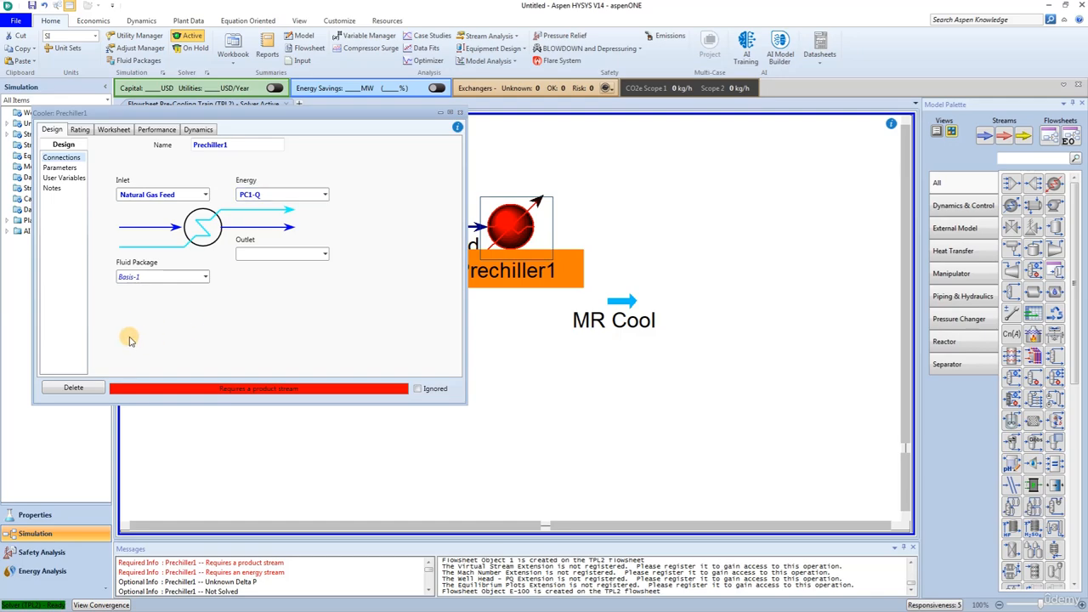
{"action": "left_click", "coordinate": [265, 249]}
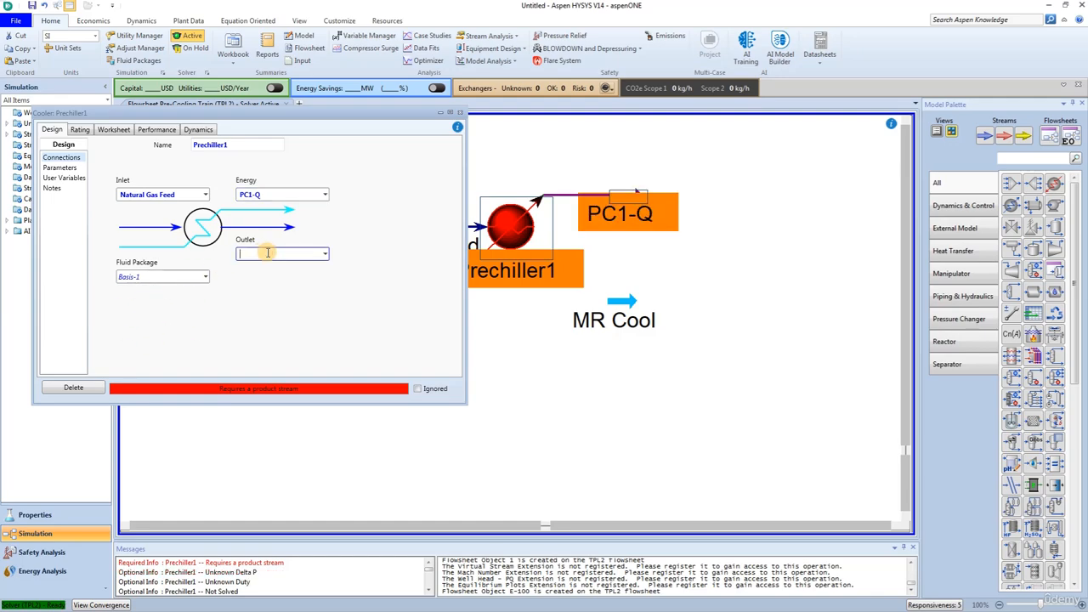
{"action": "type", "text": "2"}
{"action": "type", "text": "0"}
{"action": "key", "text": "Return"}
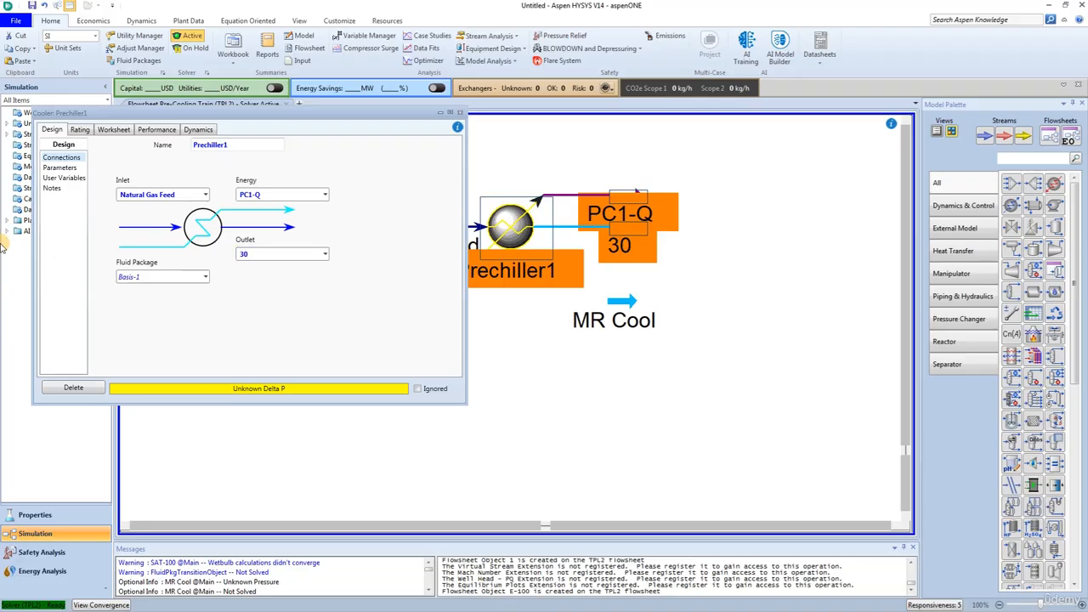
- Set Prechiller1's pressure drop to 30 kPa
{"action": "left_click", "coordinate": [59, 167]}
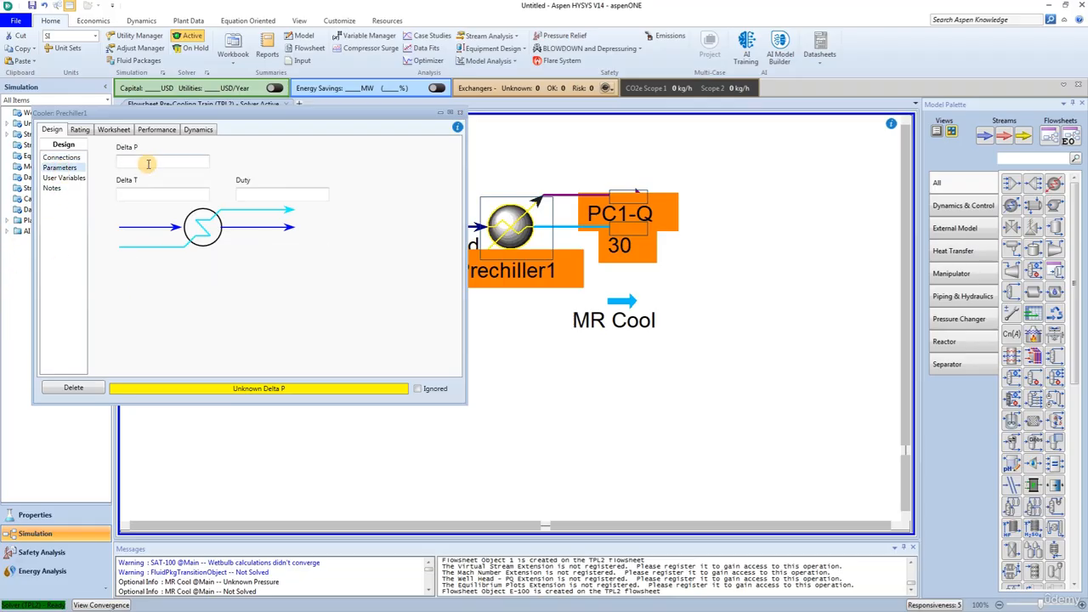
{"action": "left_click", "coordinate": [148, 164]}
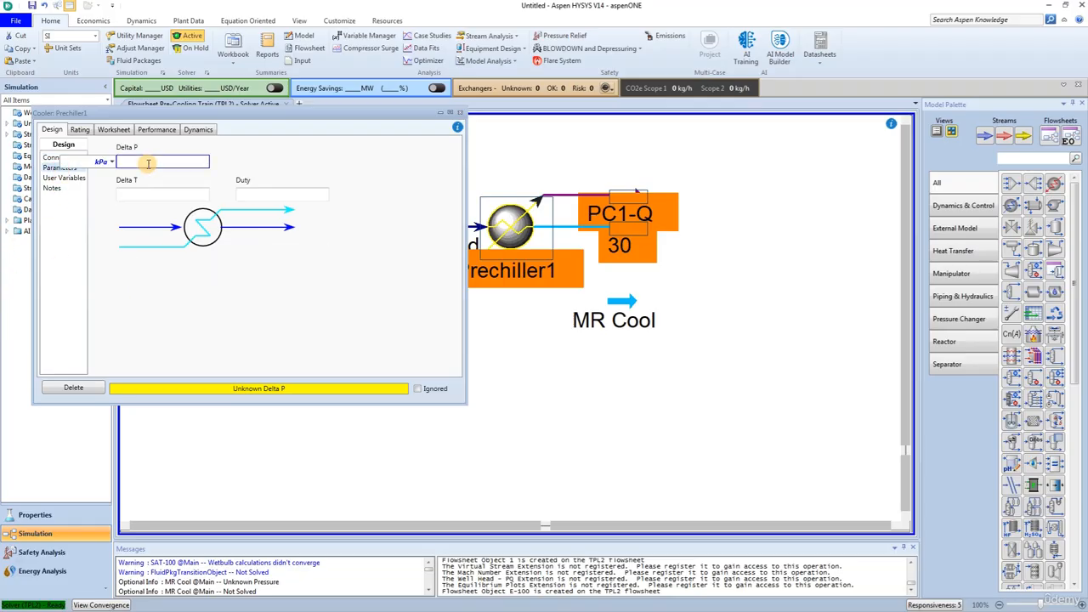
{"action": "type", "text": "30"}
{"action": "key", "text": "Return"}
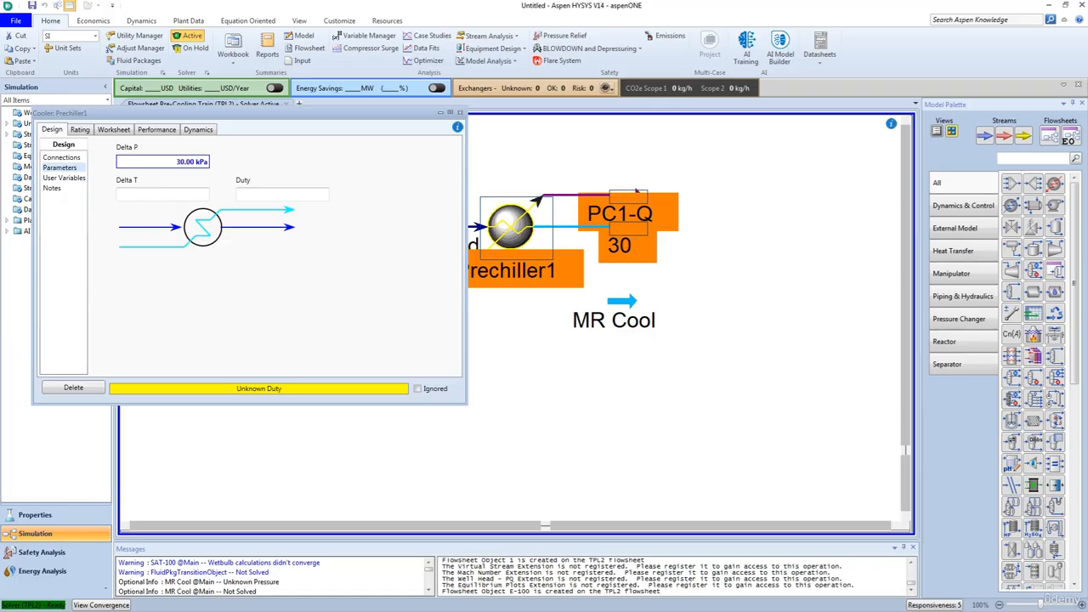
- Set the temperature of Prechiller1's outlet stream 30 to 4.85 °C
{"action": "left_click", "coordinate": [117, 130]}
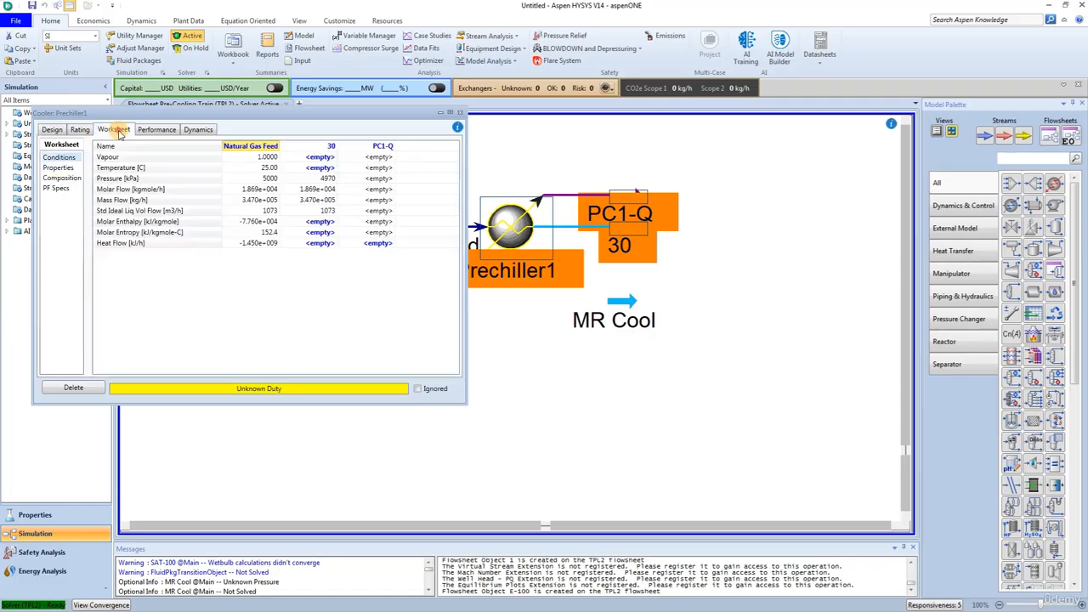
{"action": "left_click", "coordinate": [324, 172]}
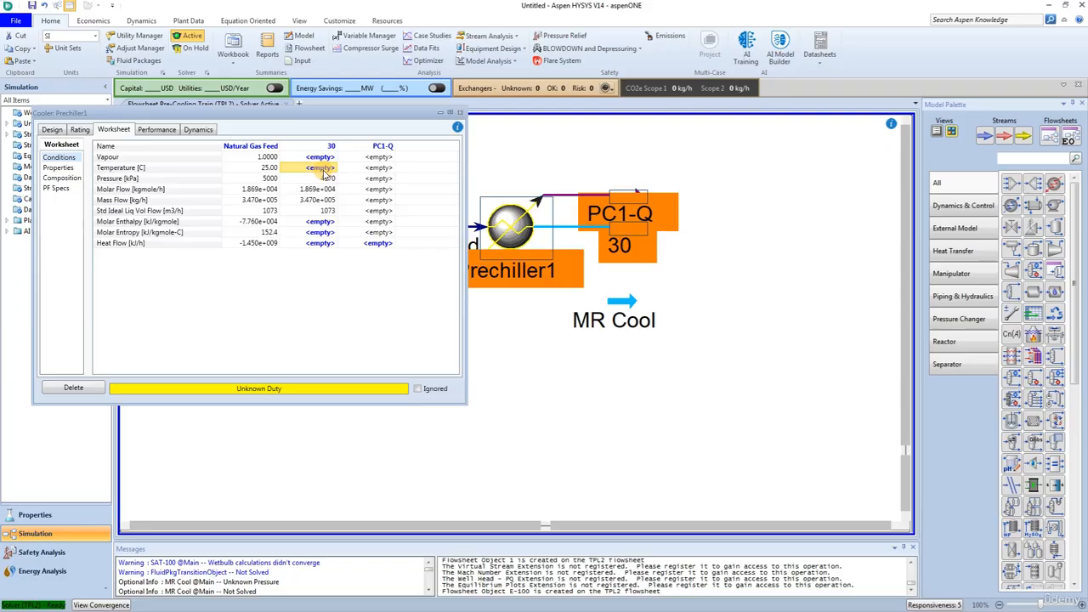
{"action": "type", "text": "4"}
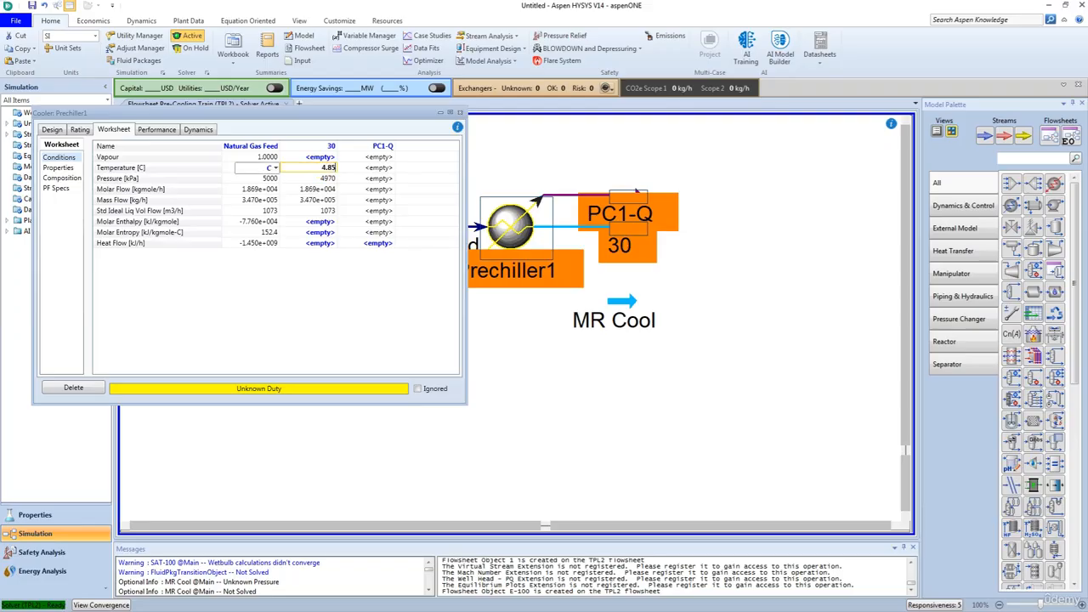
{"action": "type", "text": ".85"}
{"action": "key", "text": "Return"}
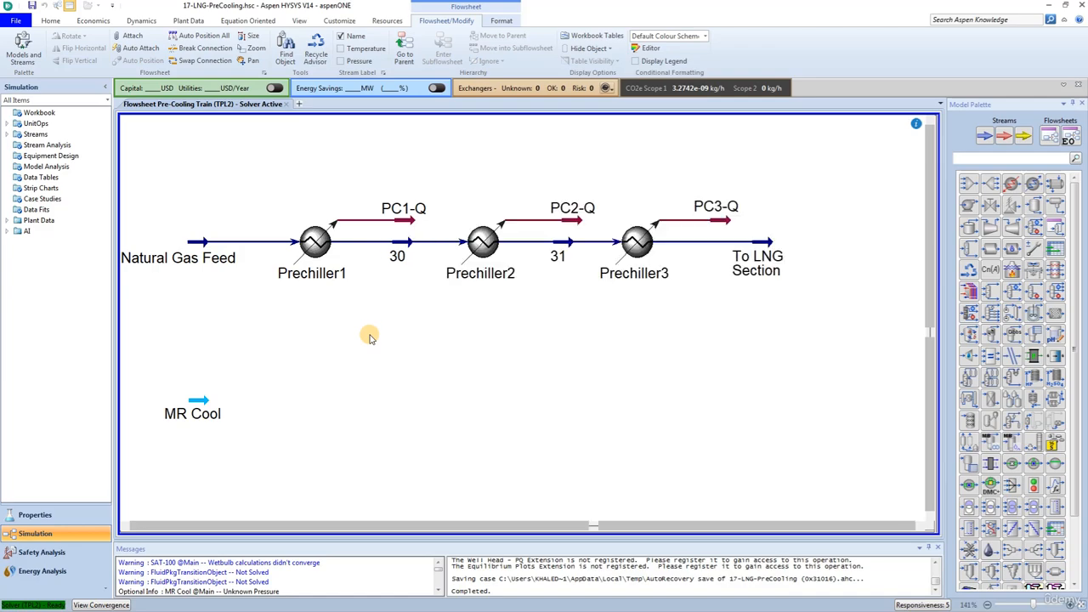
- Review Prechiller2's stream conditions and its design parameters for pressure drop, temperature change and duty
{"action": "double_click", "coordinate": [473, 244]}
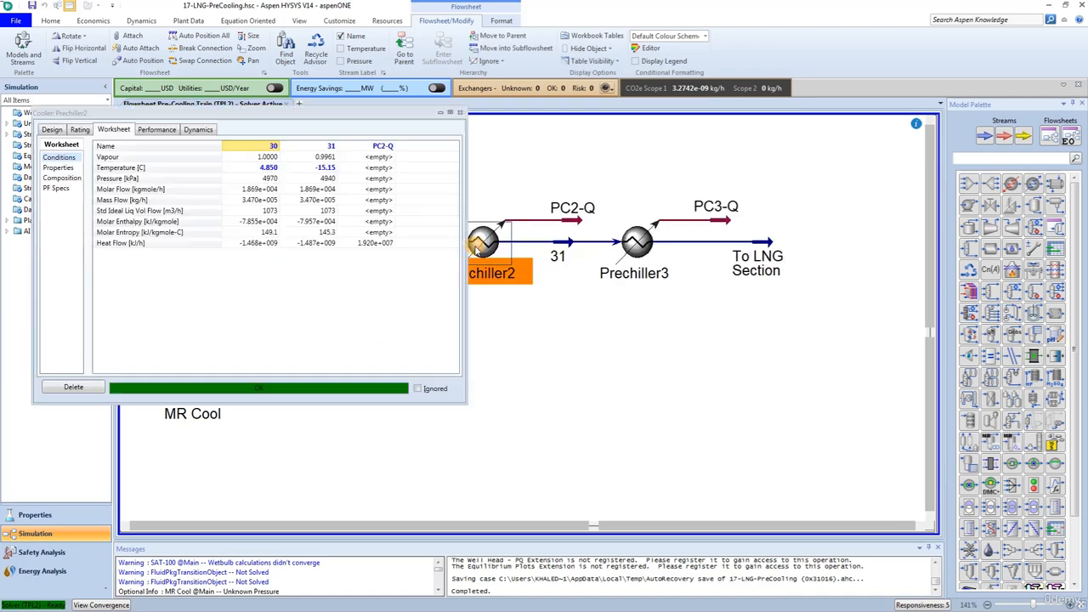
{"action": "left_click", "coordinate": [52, 131]}
{"action": "left_click", "coordinate": [58, 168]}
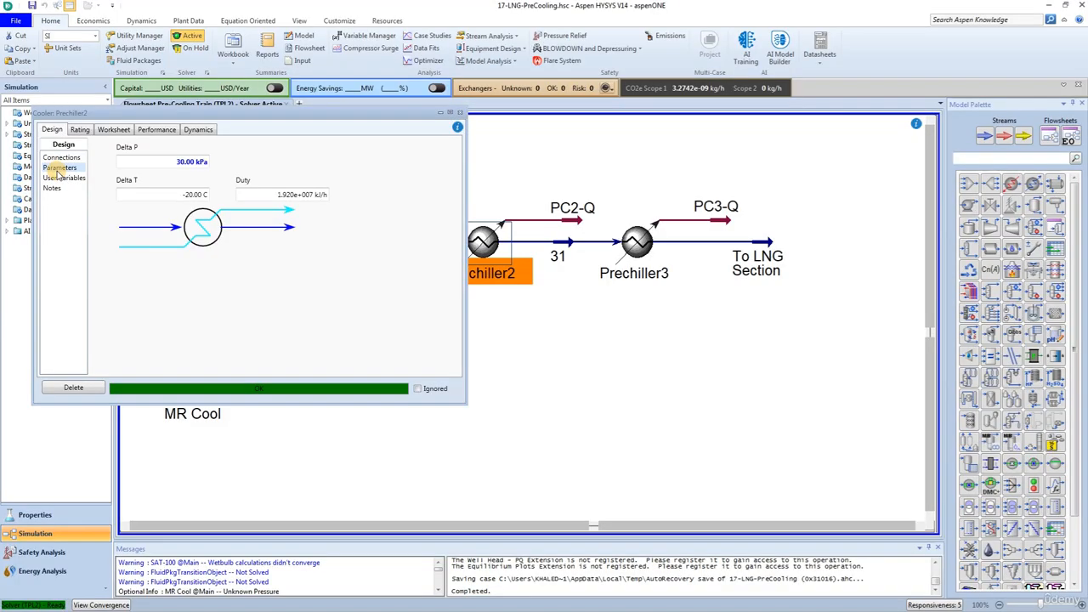
- Review Prechiller3's stream conditions and its design parameters for pressure drop, temperature change and duty
{"action": "left_click", "coordinate": [459, 113]}
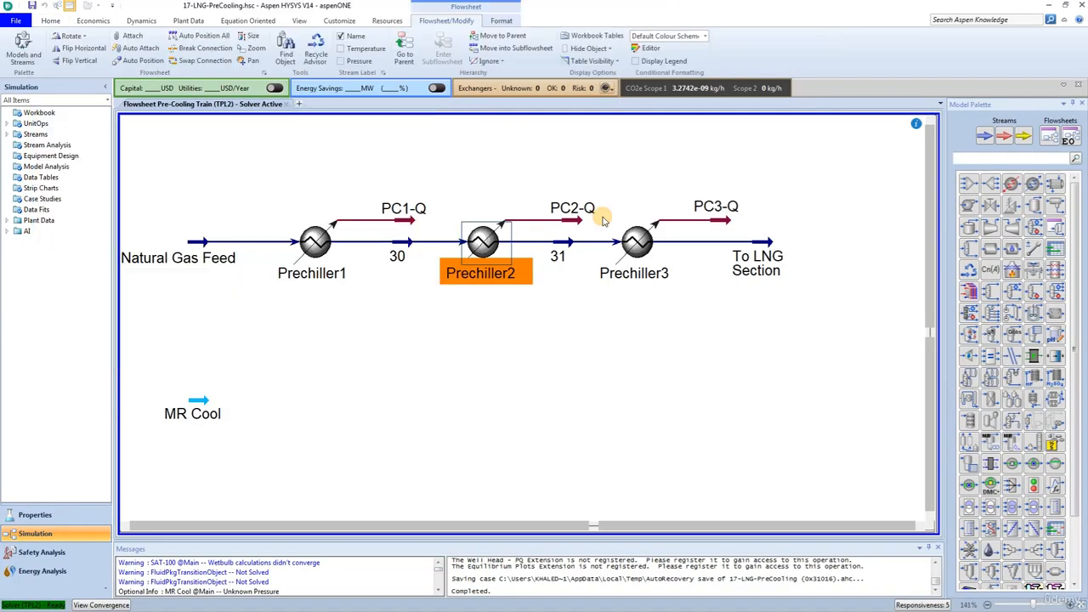
{"action": "left_click", "coordinate": [629, 242]}
{"action": "double_click", "coordinate": [629, 242]}
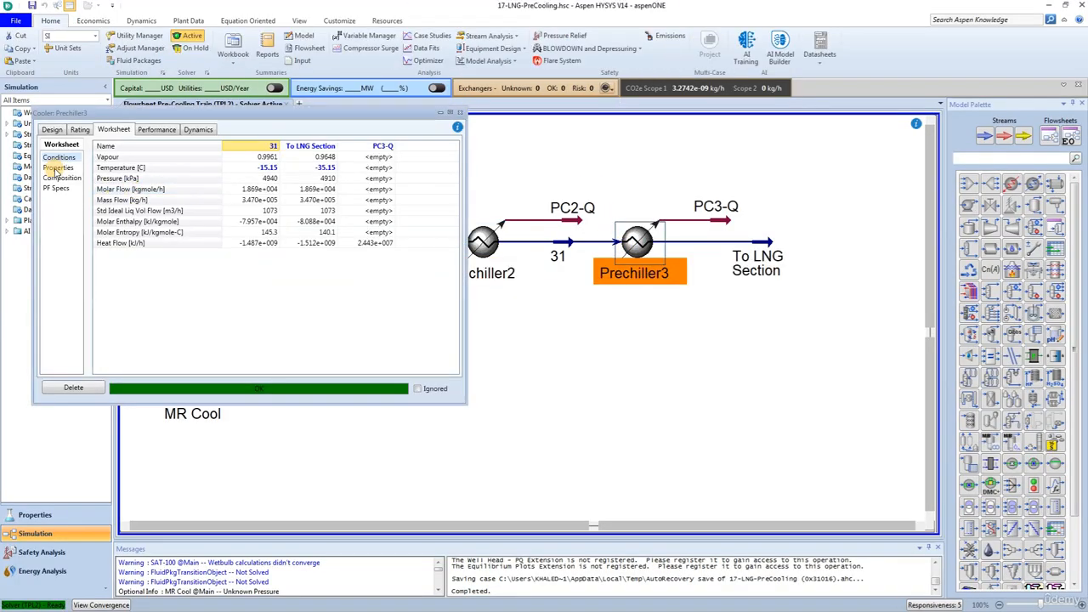
{"action": "left_click", "coordinate": [52, 130]}
{"action": "left_click", "coordinate": [58, 167]}
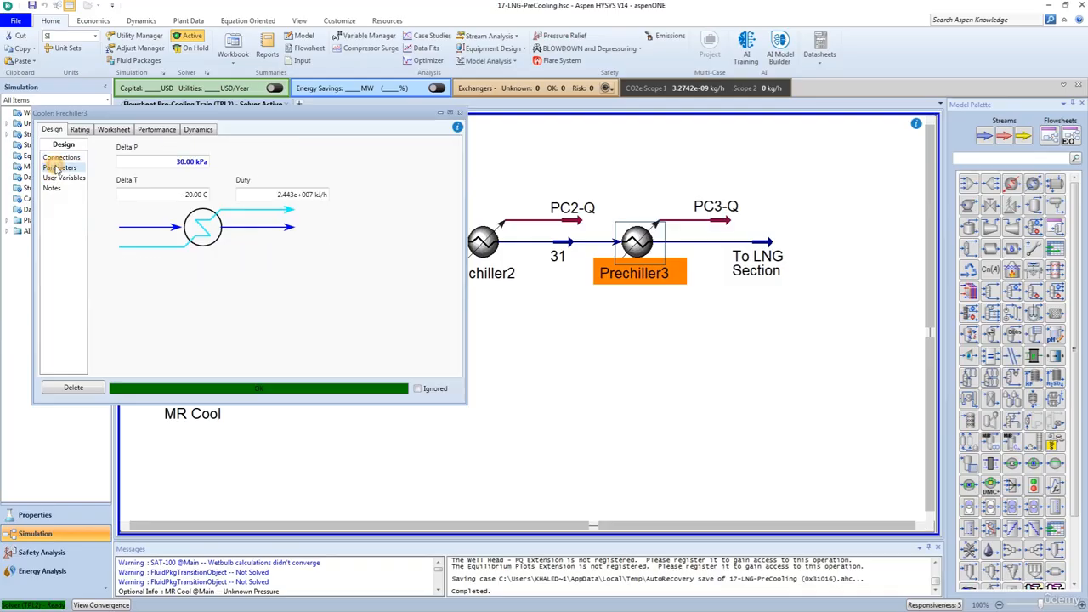
{"action": "left_click", "coordinate": [459, 112]}
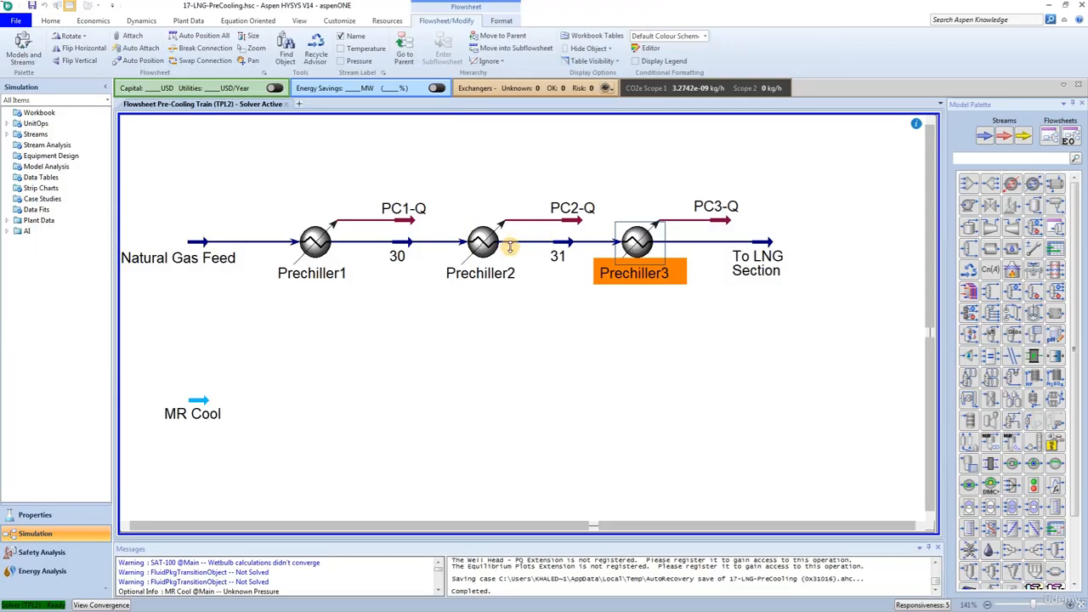
- Examine the temperature and pressure conditions of stream 31 and the To LNG Section stream
{"action": "double_click", "coordinate": [557, 255]}
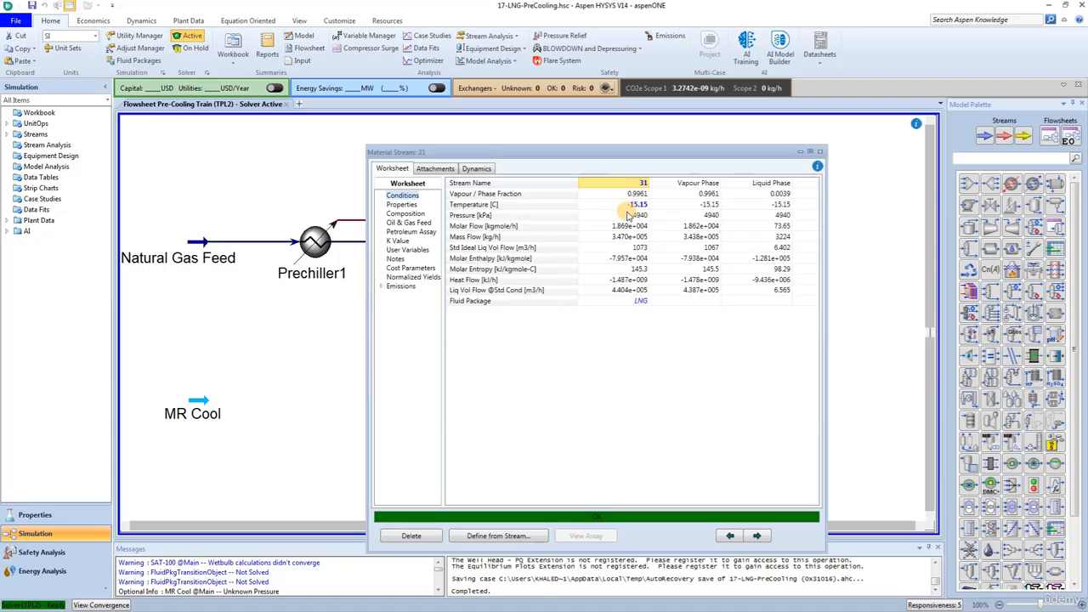
{"action": "left_click", "coordinate": [820, 151]}
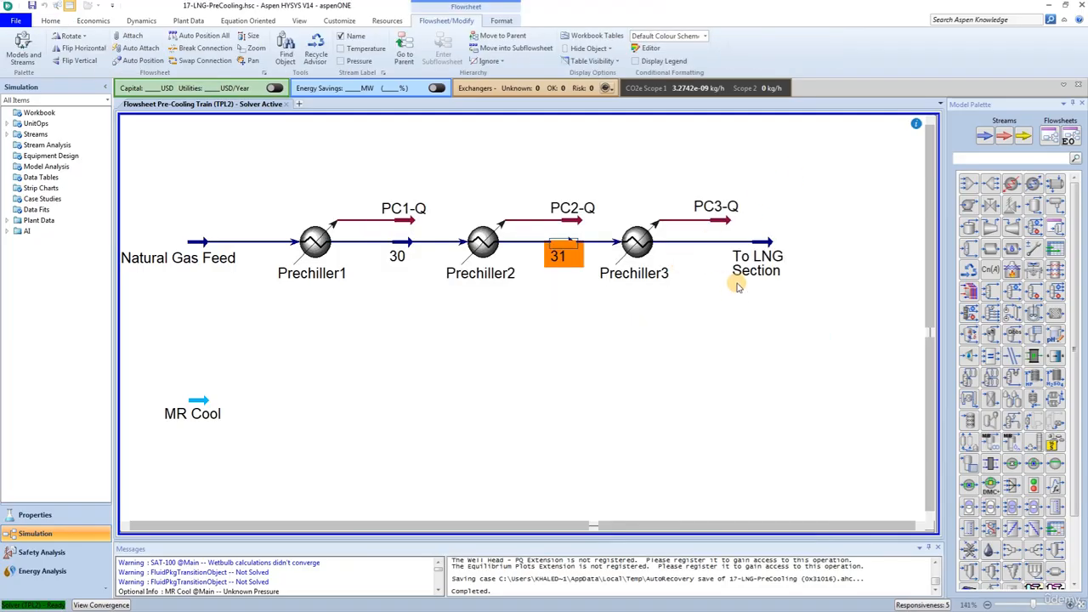
{"action": "left_click", "coordinate": [765, 242]}
{"action": "double_click", "coordinate": [766, 242]}
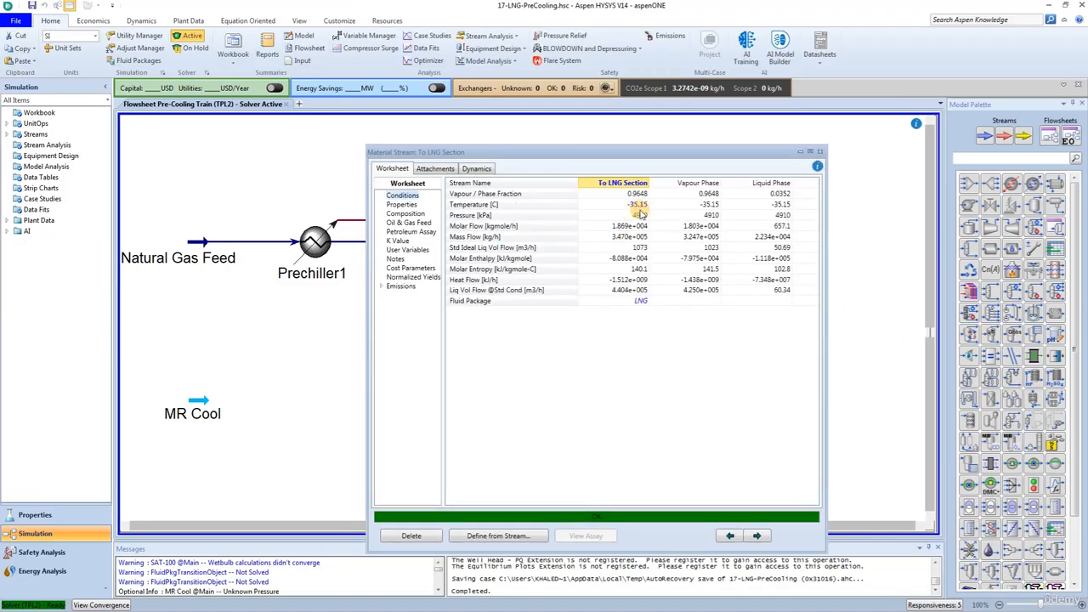
{"action": "left_click", "coordinate": [819, 153]}
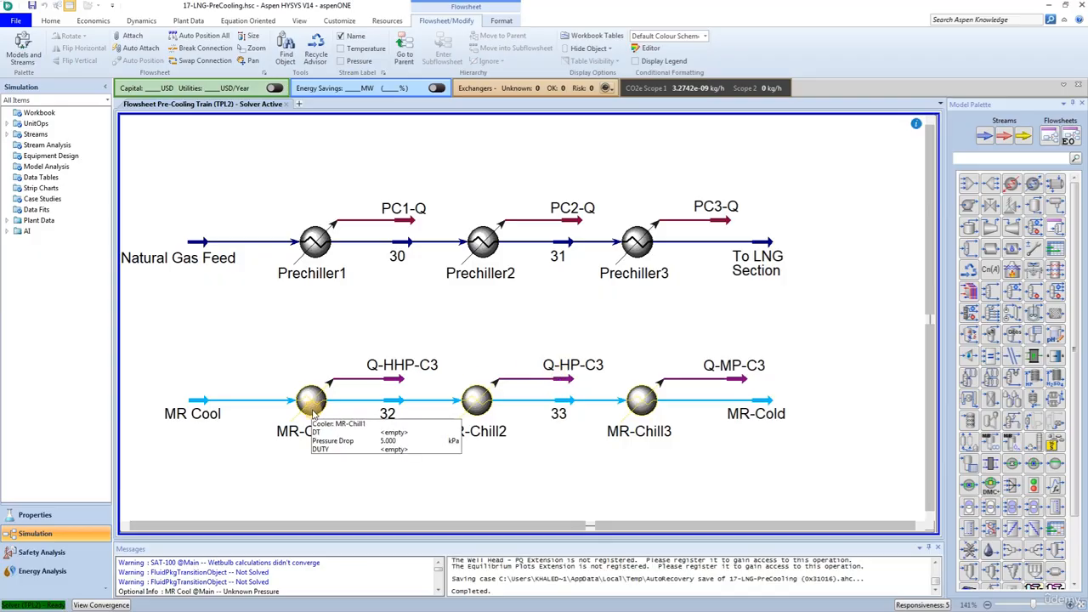
- Review the design parameters of coolers MR-Chill1, MR-Chill2 and MR-Chill3, especially their pressure drops and temperature changes
{"action": "double_click", "coordinate": [312, 404]}
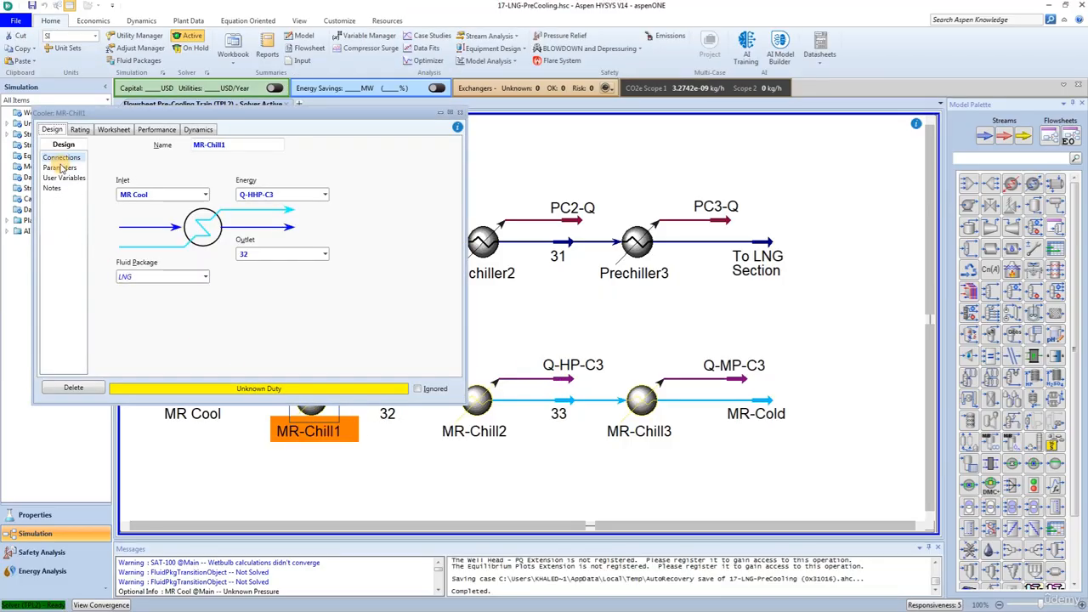
{"action": "left_click", "coordinate": [59, 167]}
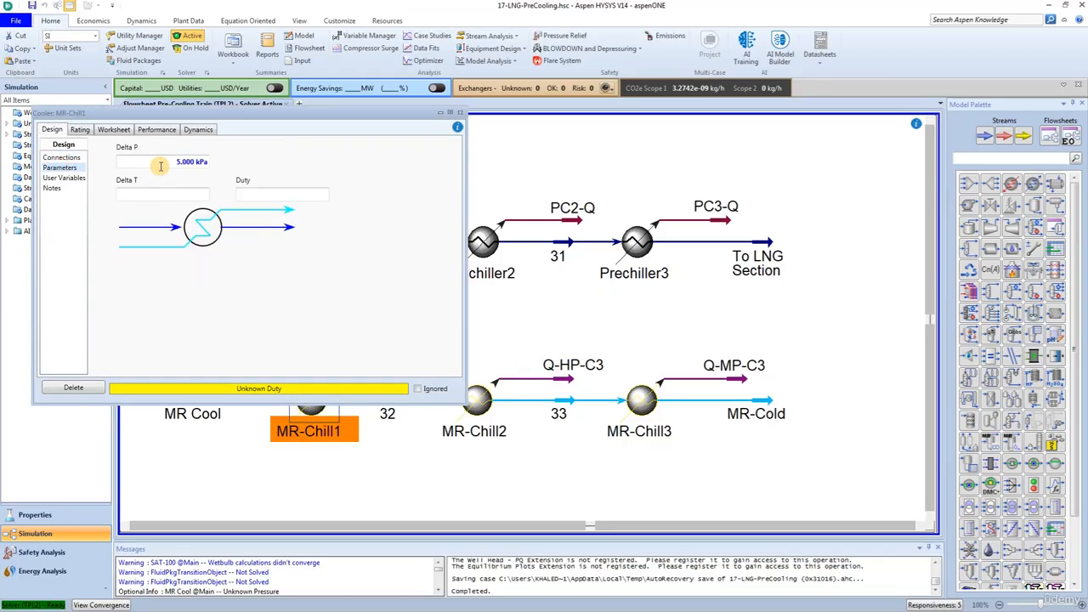
{"action": "left_click", "coordinate": [460, 112]}
{"action": "double_click", "coordinate": [477, 397]}
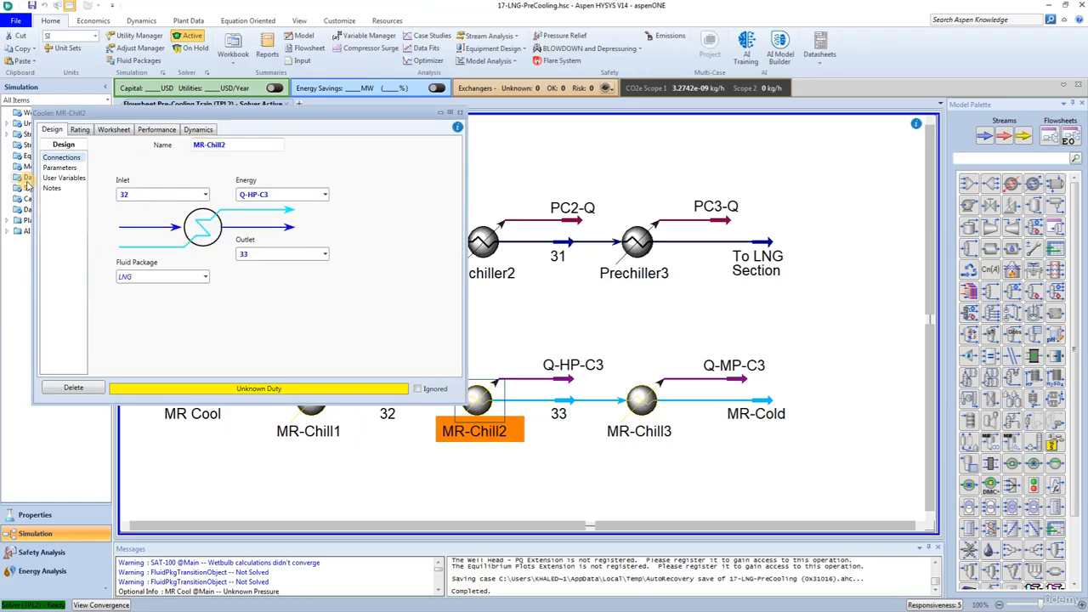
{"action": "left_click", "coordinate": [59, 167]}
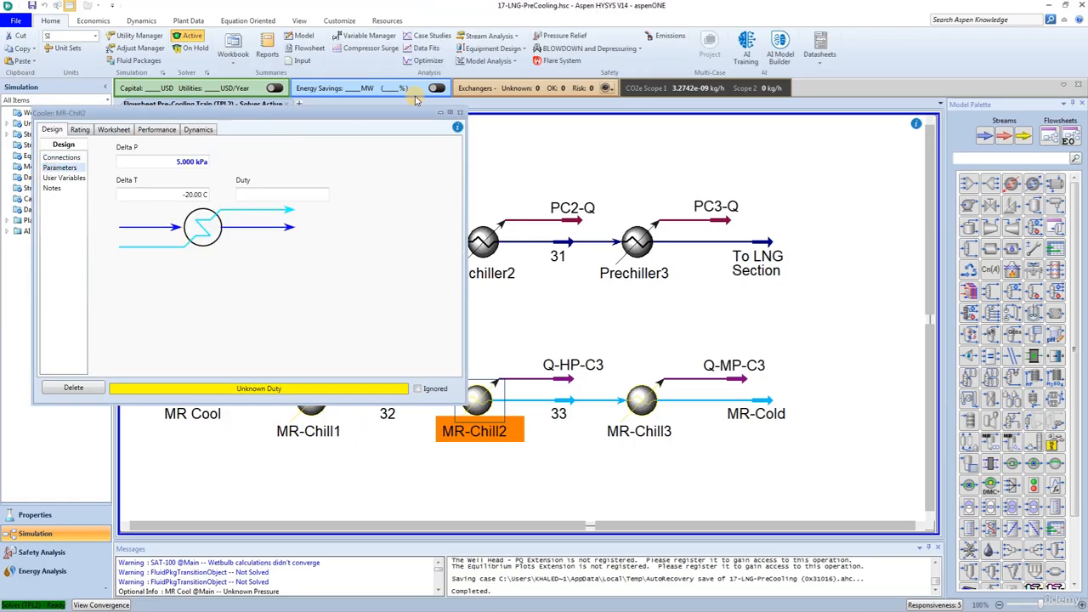
{"action": "left_click", "coordinate": [460, 112]}
{"action": "double_click", "coordinate": [641, 398]}
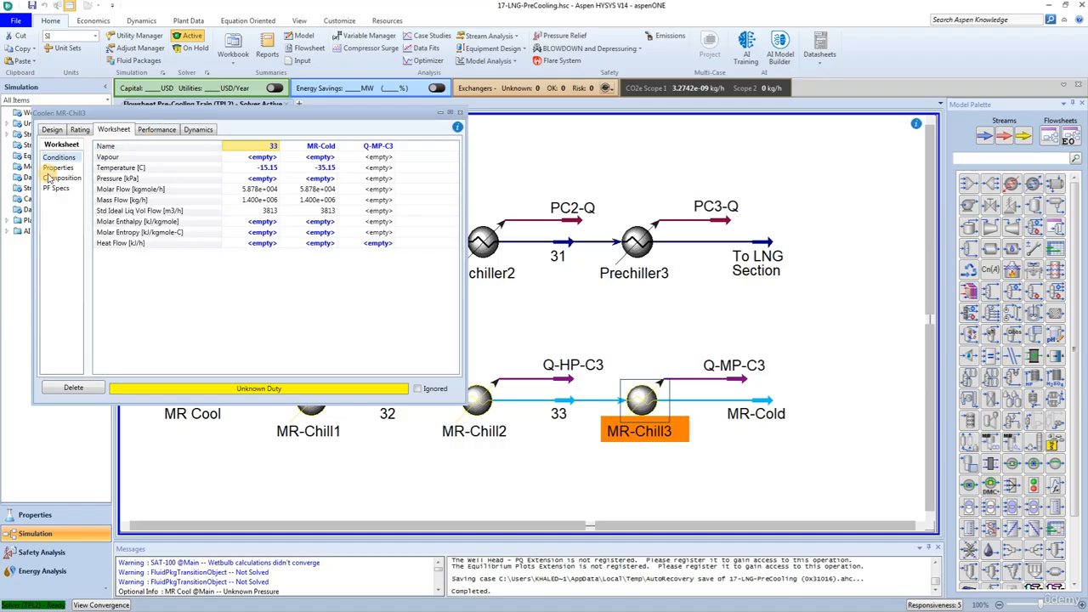
{"action": "left_click", "coordinate": [51, 130]}
{"action": "left_click", "coordinate": [60, 168]}
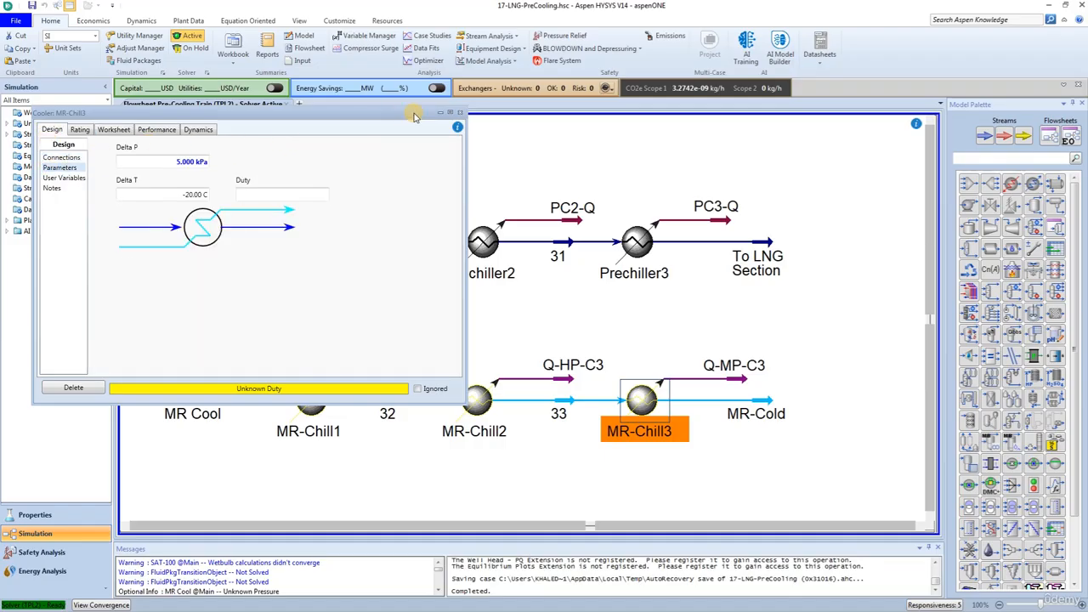
{"action": "left_click", "coordinate": [460, 112]}
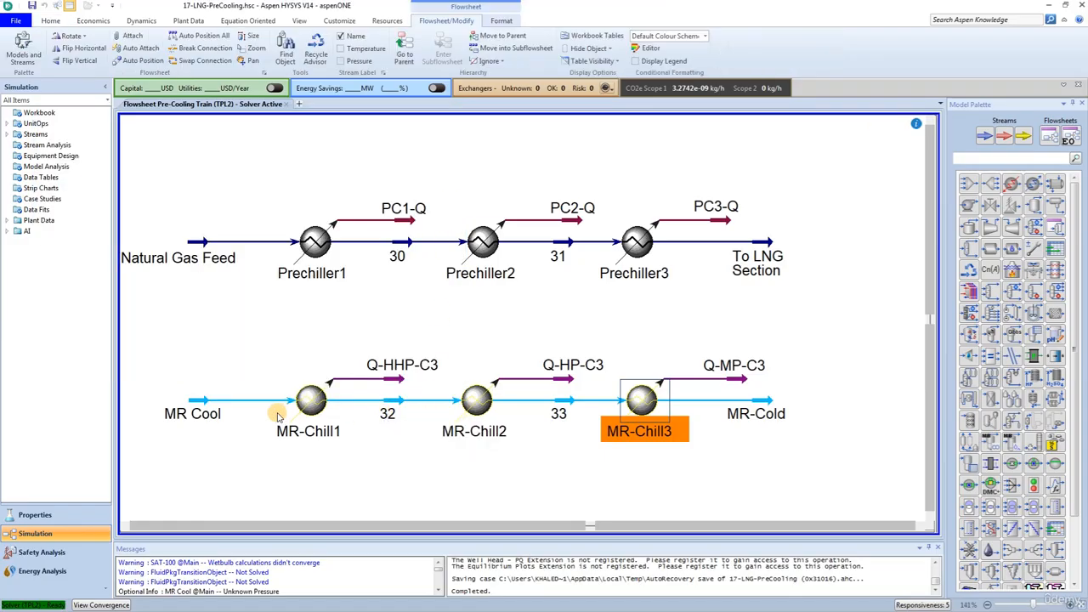
- Examine the temperature and pressure conditions of streams 32, 33 and MR-Cold in the mixed refrigerant line
{"action": "double_click", "coordinate": [388, 414]}
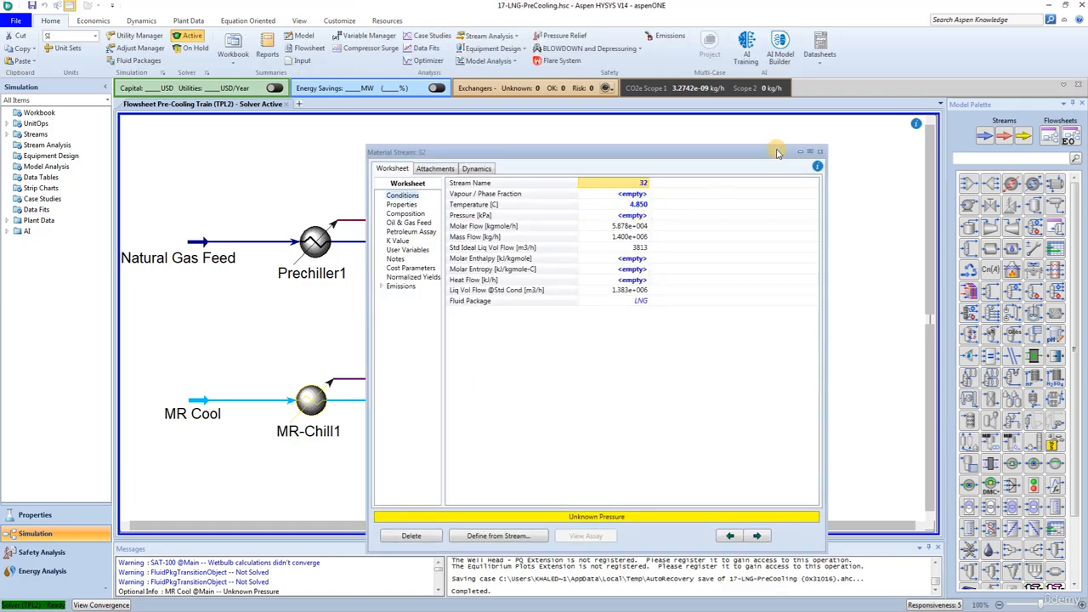
{"action": "left_click", "coordinate": [819, 152]}
{"action": "double_click", "coordinate": [558, 413]}
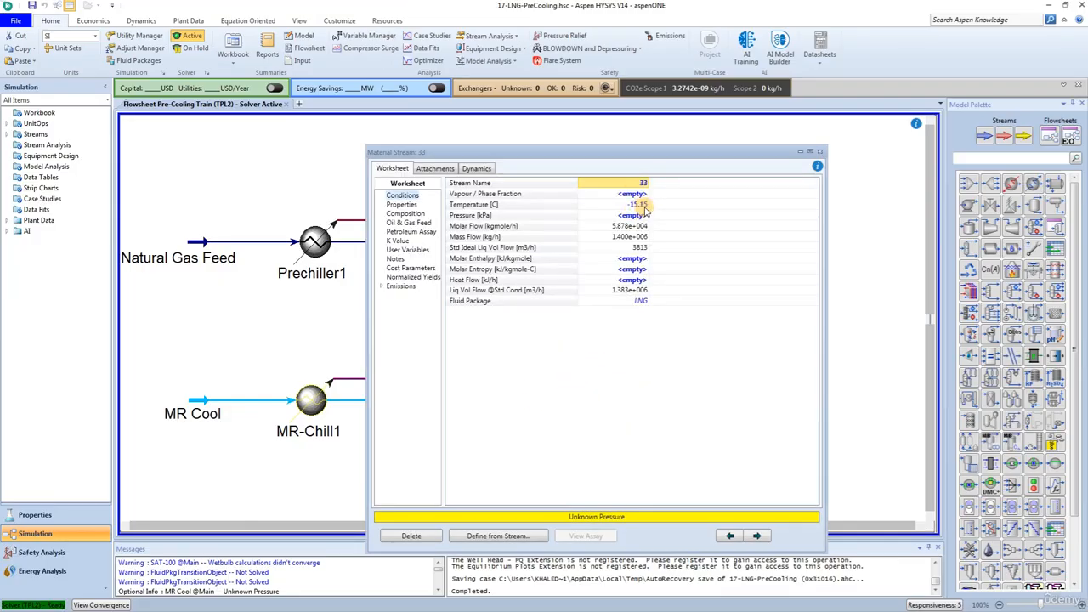
{"action": "left_click", "coordinate": [819, 151]}
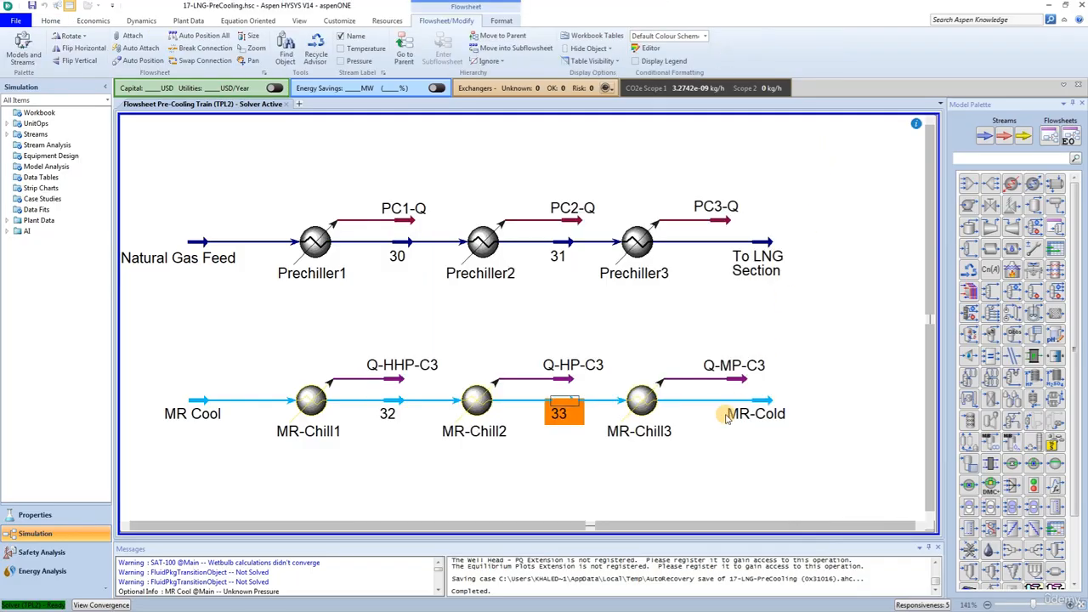
{"action": "left_click", "coordinate": [727, 459]}
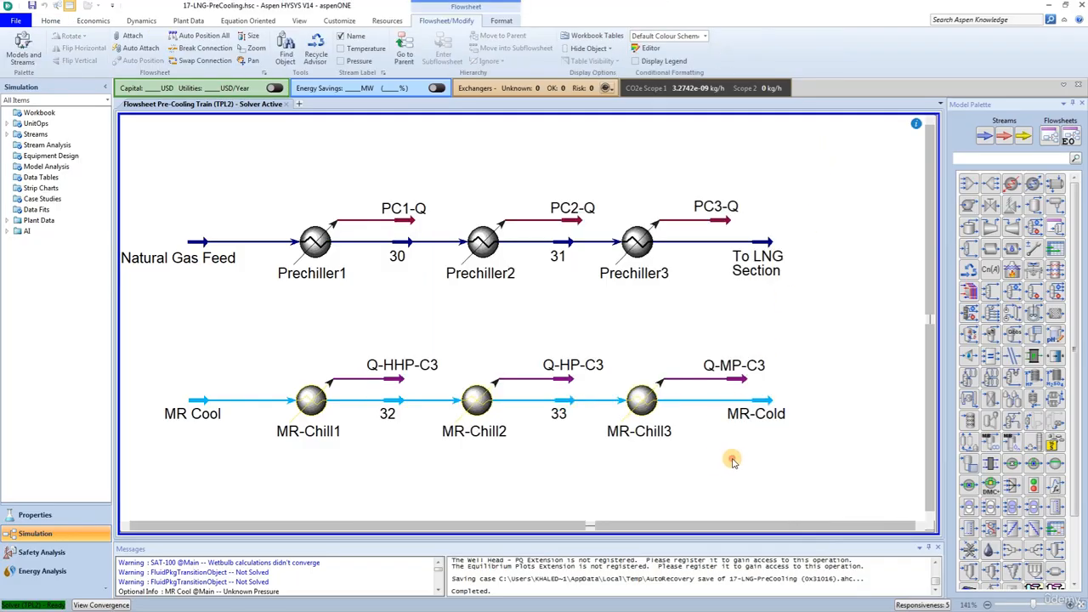
{"action": "left_click", "coordinate": [766, 405]}
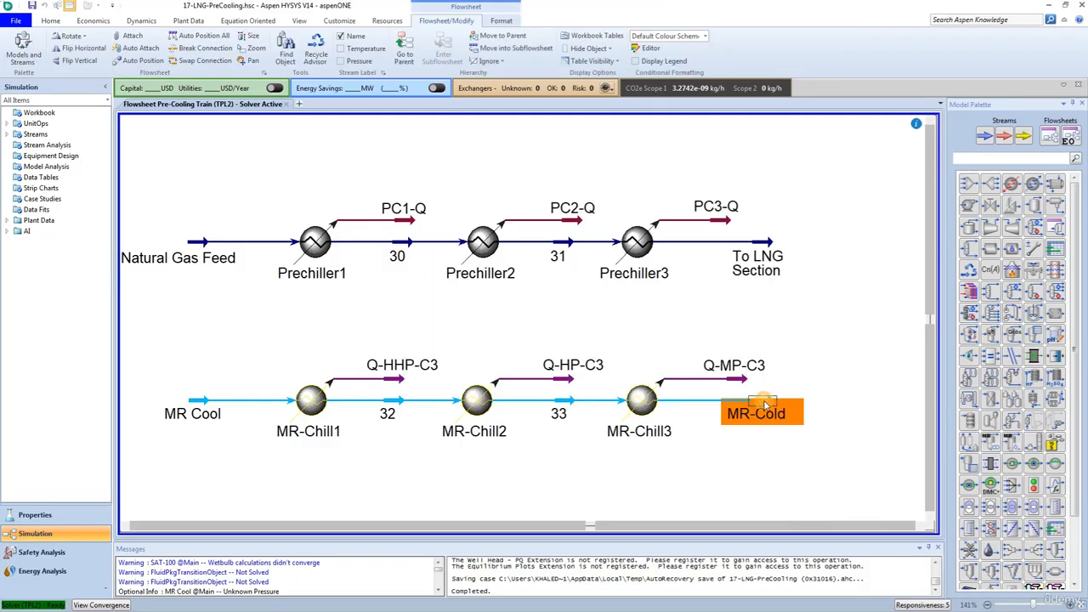
{"action": "double_click", "coordinate": [766, 405]}
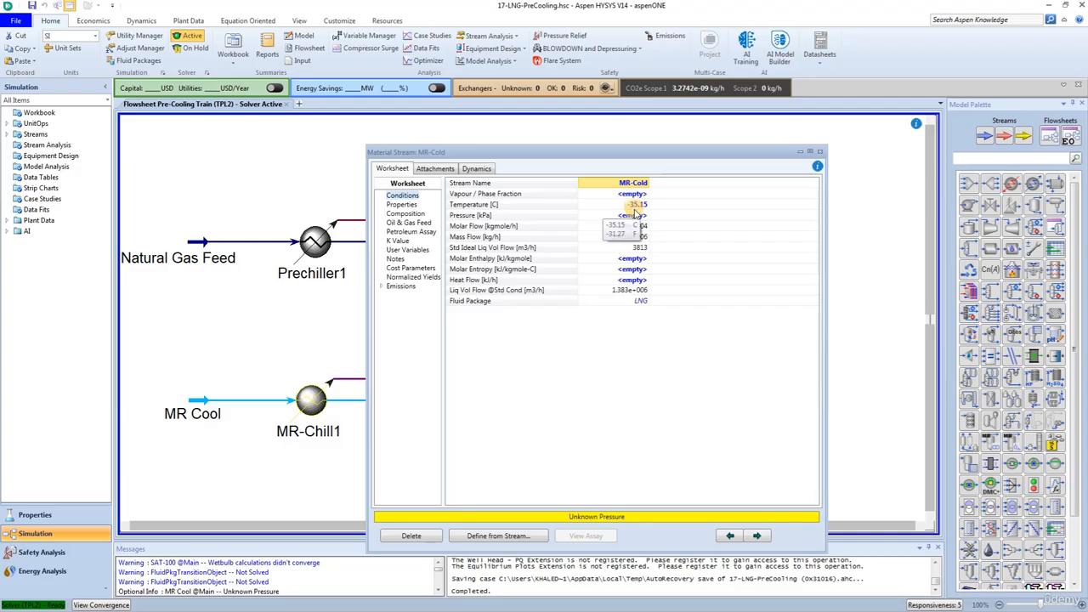
{"action": "left_click", "coordinate": [820, 153]}
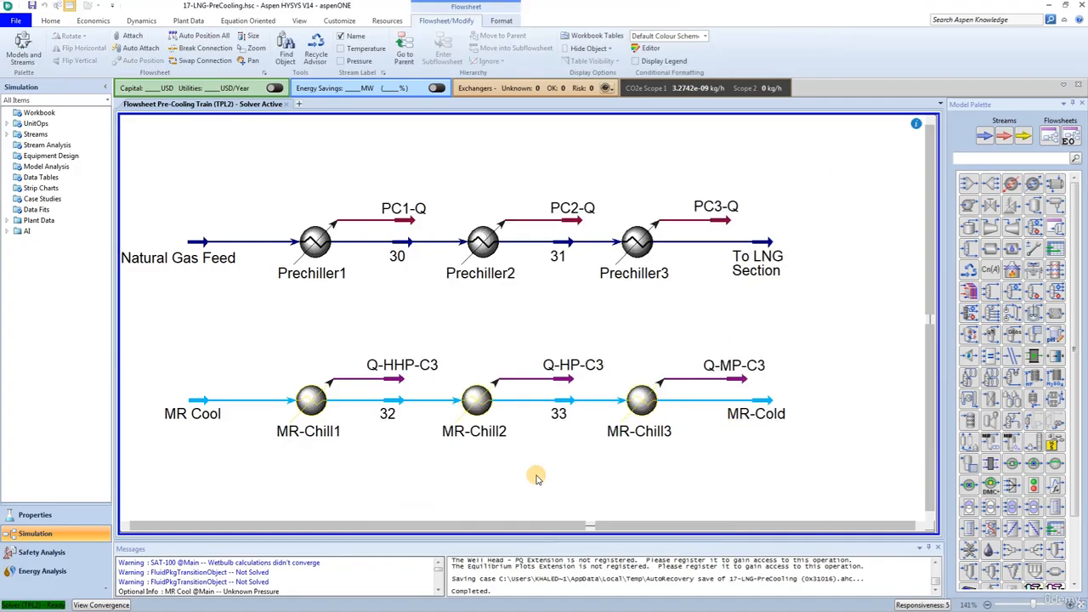
- Return to the main flowsheet and connect the Pre-Cooling Train outlets To LNG Section and MR-Cold to external streams of the same names
{"action": "left_click", "coordinate": [402, 53]}
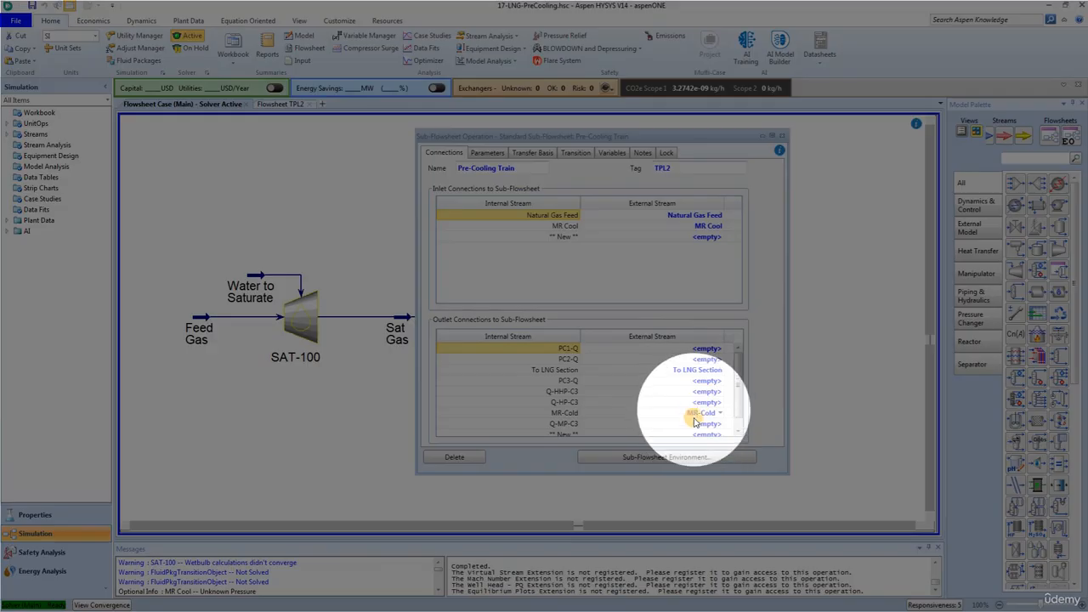
{"action": "key", "text": "Escape"}
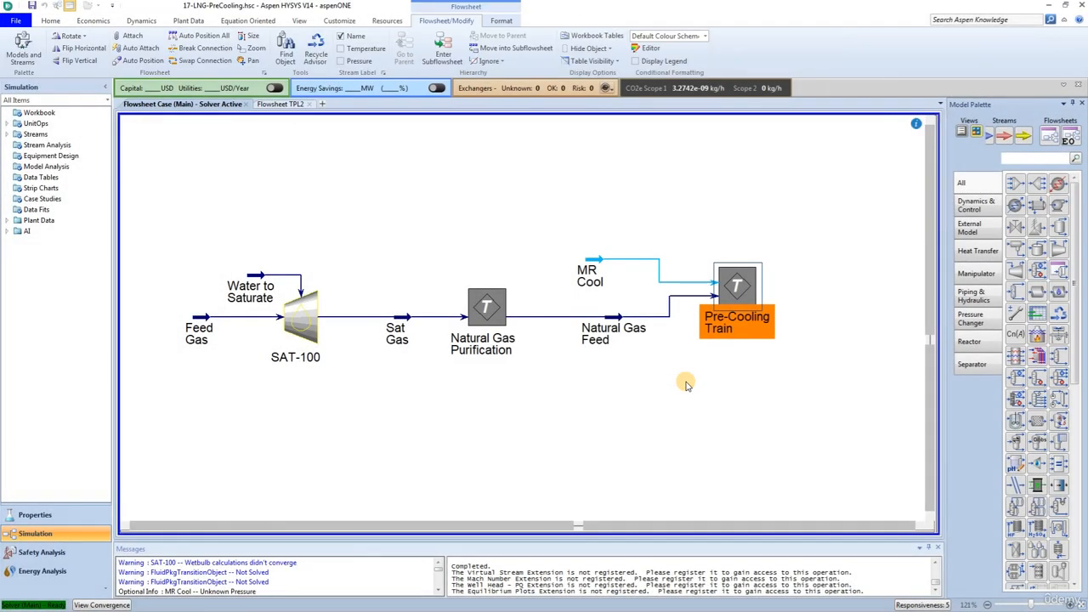
- Review the transfer basis of the Pre-Cooling Train sub-flowsheet's inlet and outlet streams
{"action": "double_click", "coordinate": [724, 282]}
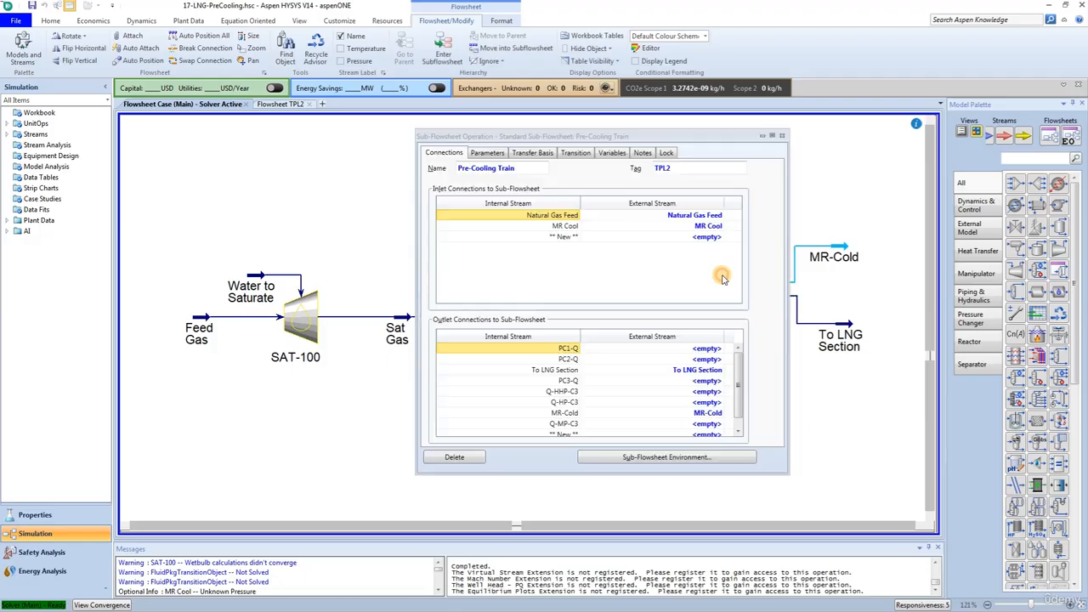
{"action": "left_click", "coordinate": [527, 155]}
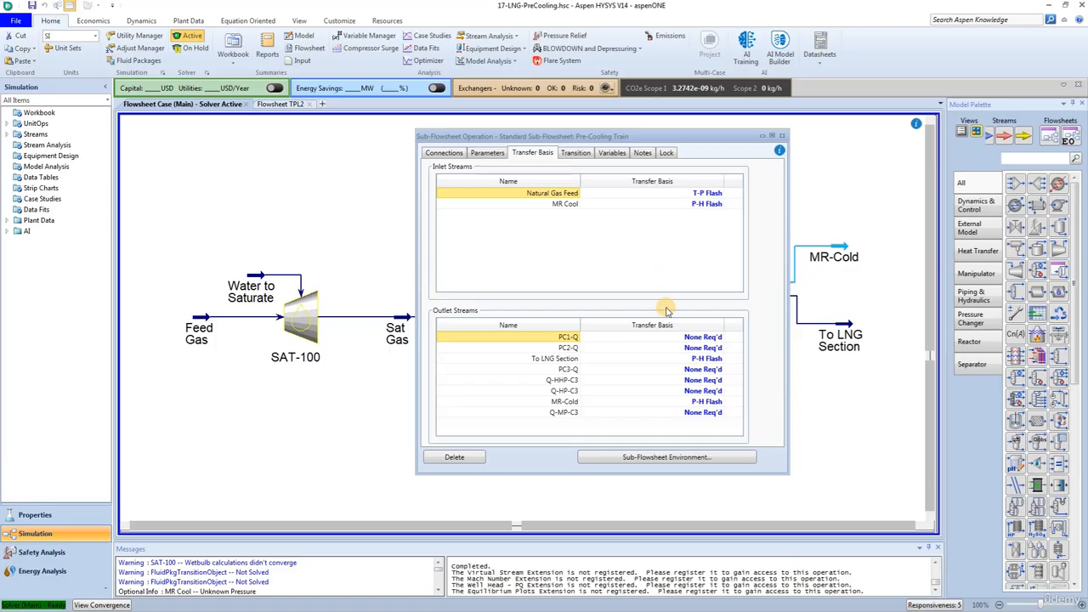
{"action": "left_click", "coordinate": [699, 369]}
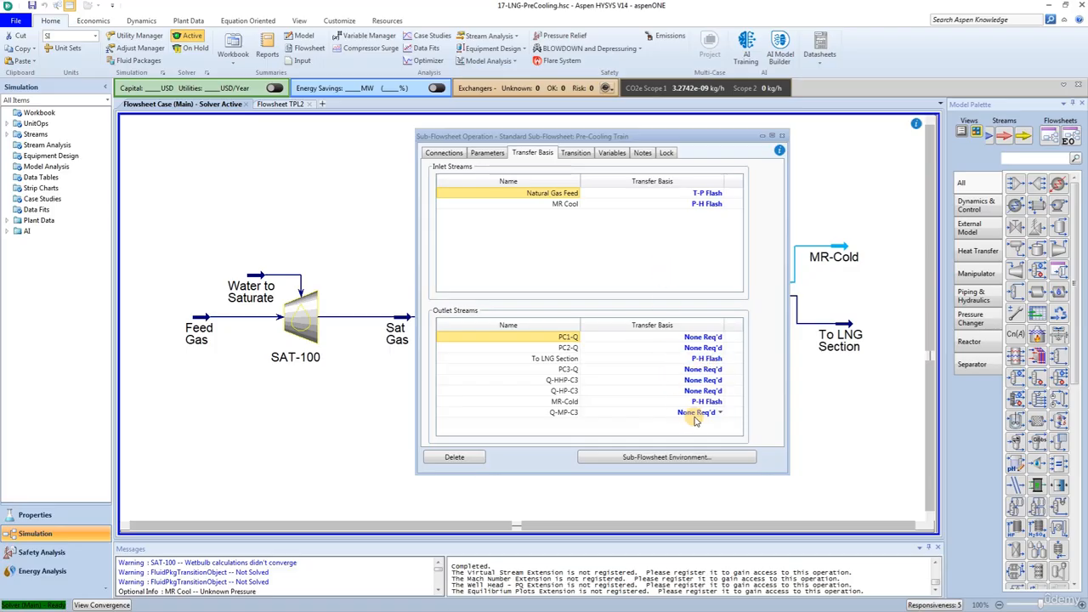
{"action": "left_click", "coordinate": [781, 136]}
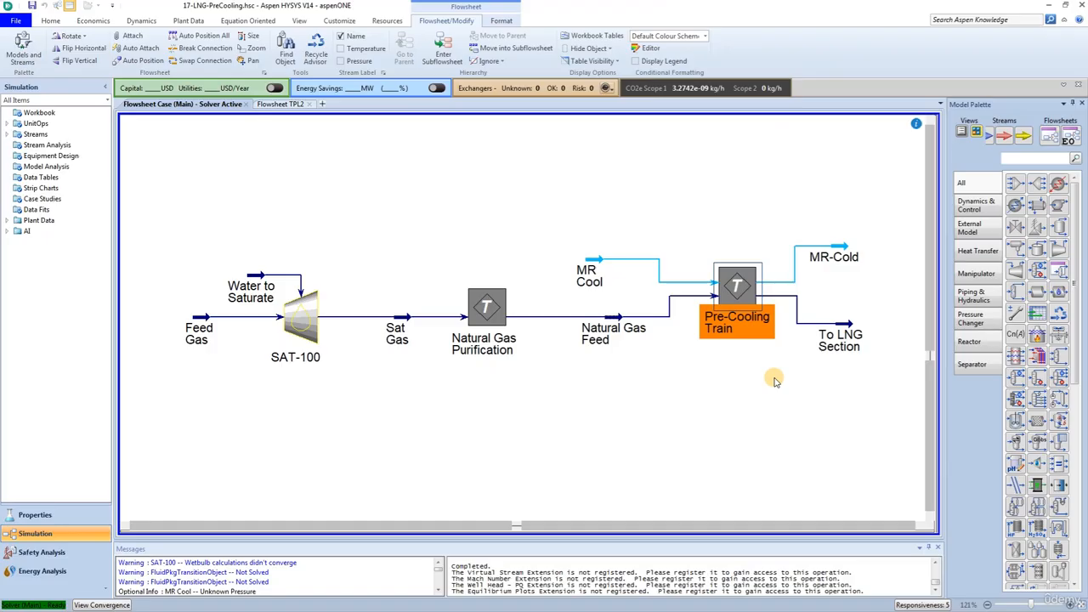
- Set the pressure of the MR-Cold stream leaving the Pre-Cooling Train to 3218 kPa
{"action": "left_click", "coordinate": [838, 238]}
{"action": "left_click", "coordinate": [838, 250]}
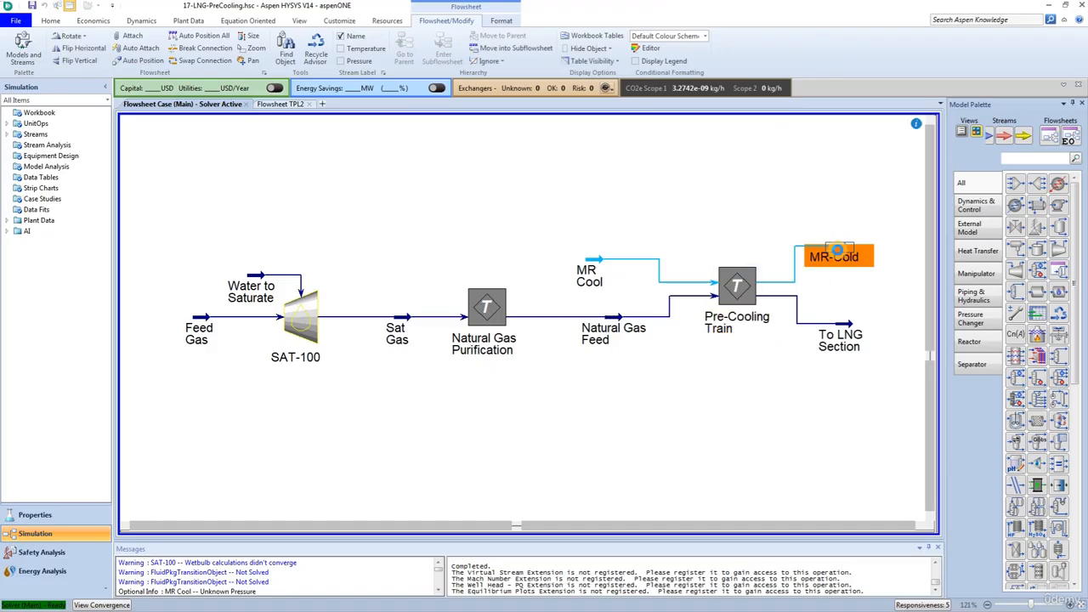
{"action": "double_click", "coordinate": [838, 249]}
{"action": "left_click", "coordinate": [632, 217]}
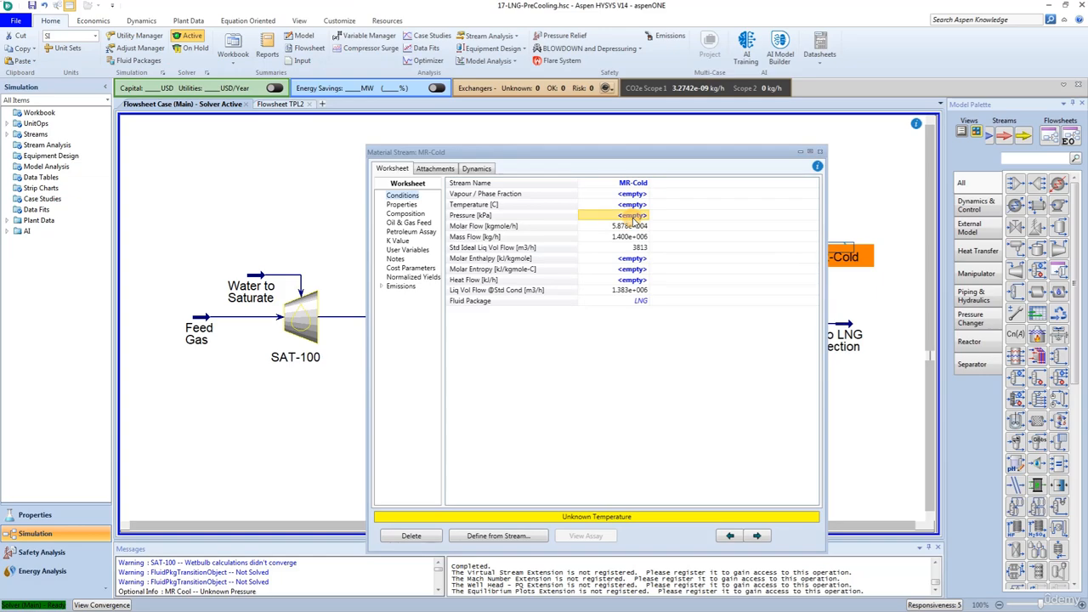
{"action": "type", "text": "3"}
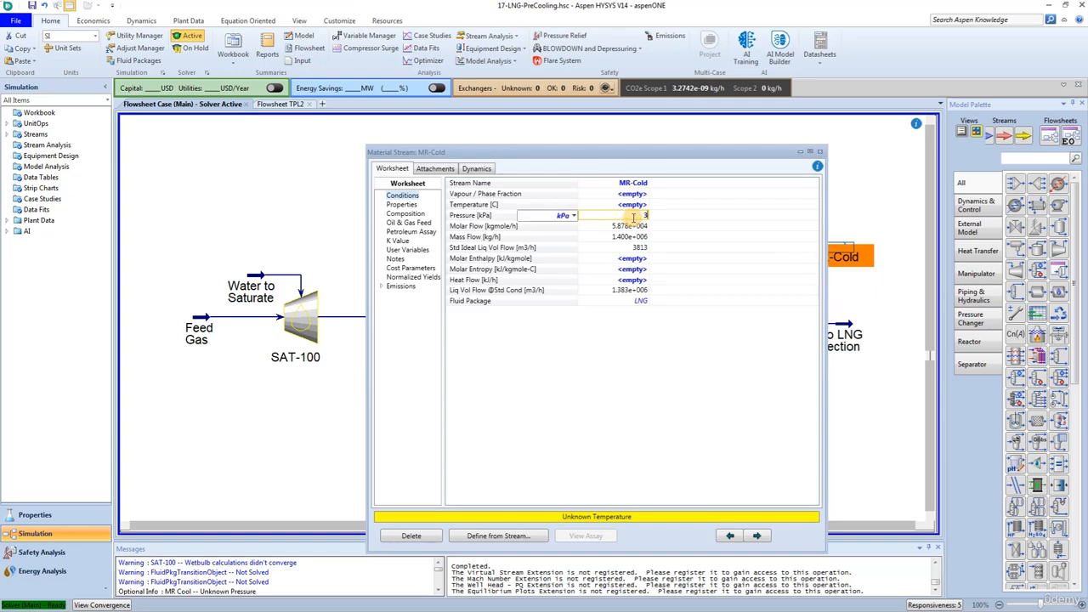
{"action": "type", "text": "218"}
{"action": "key", "text": "Return"}
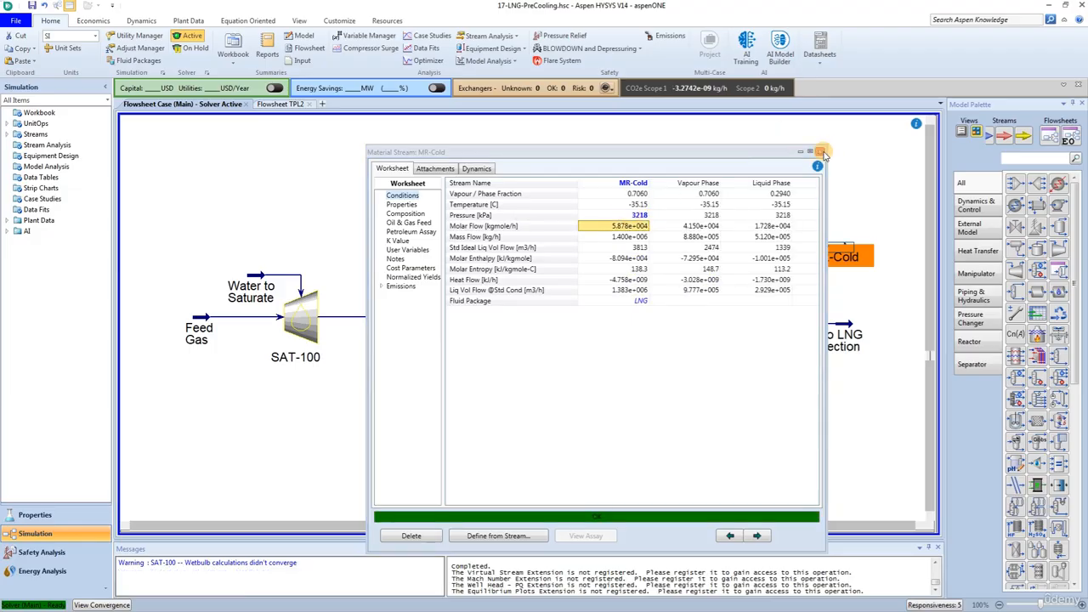
{"action": "left_click", "coordinate": [820, 152]}
{"action": "left_click", "coordinate": [695, 414]}
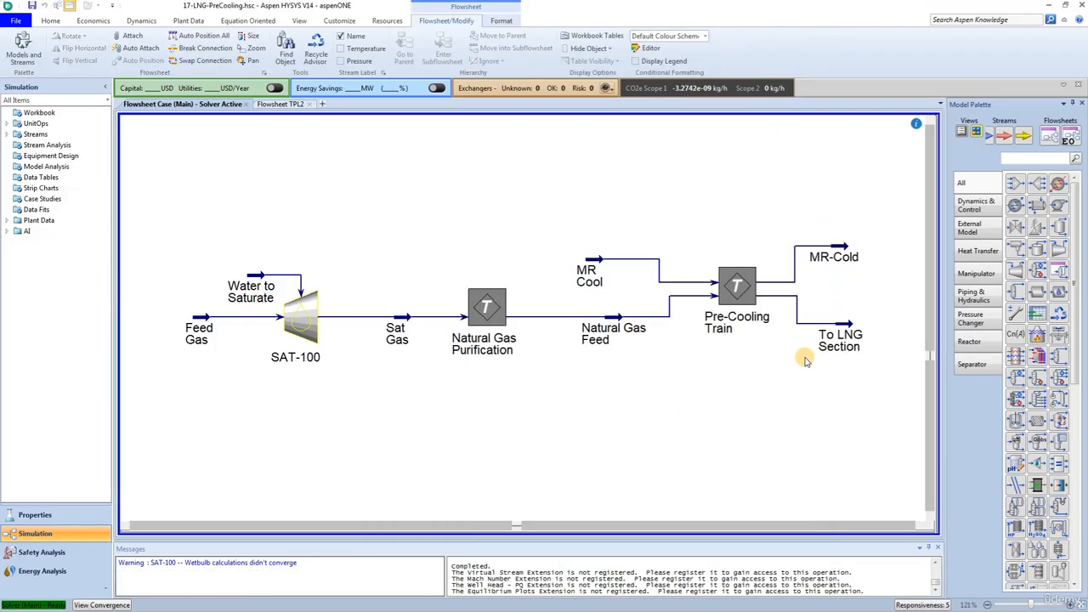
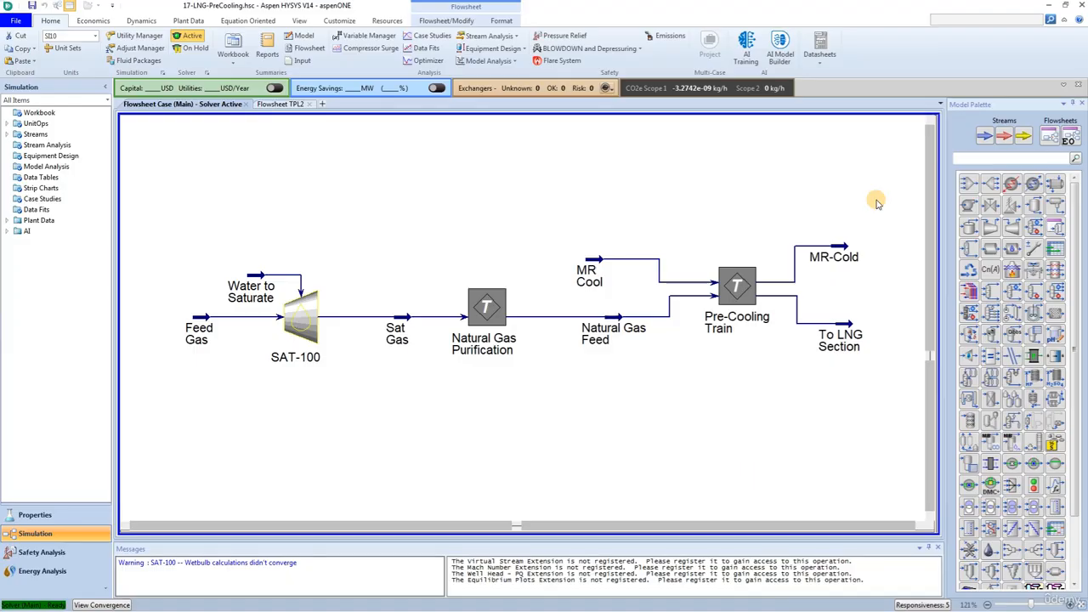
- Add a blank standard sub-flowsheet above the Pre-Cooling Train on the main flowsheet
{"action": "left_click", "coordinate": [1045, 139]}
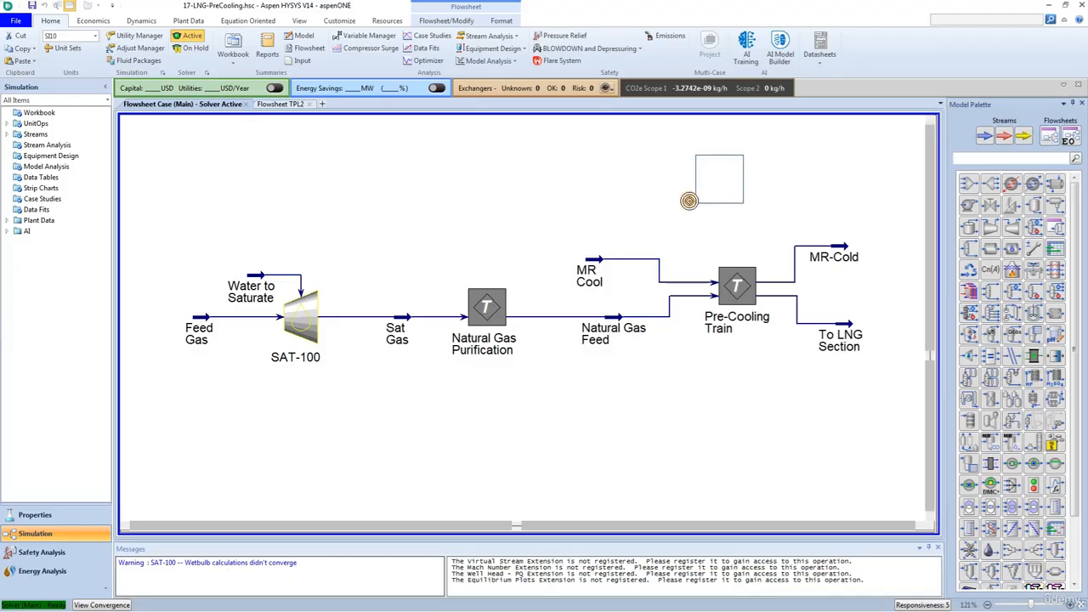
{"action": "left_click", "coordinate": [692, 200]}
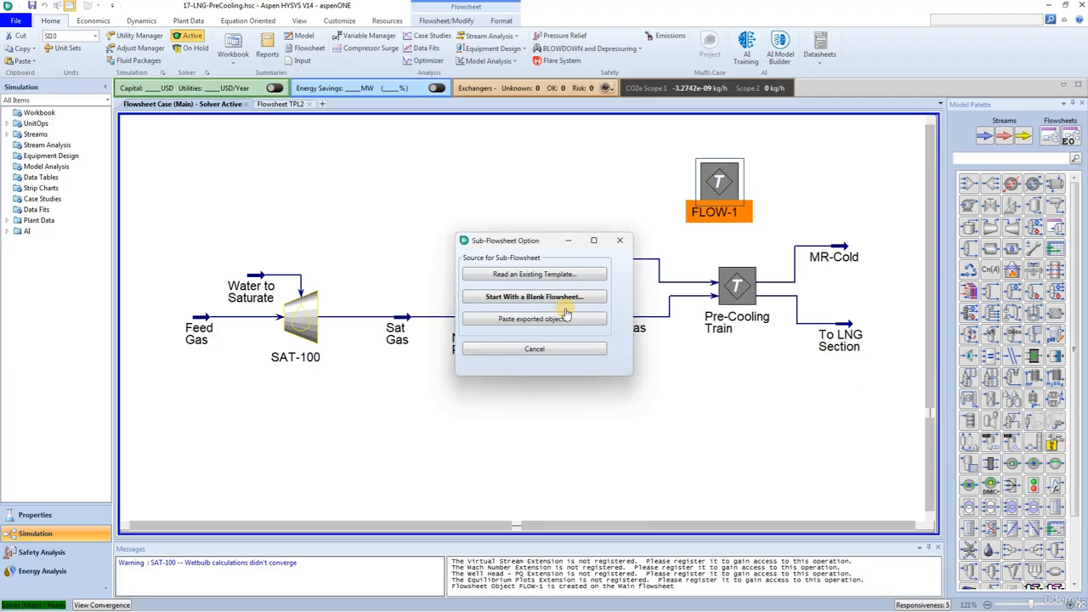
{"action": "left_click", "coordinate": [533, 298]}
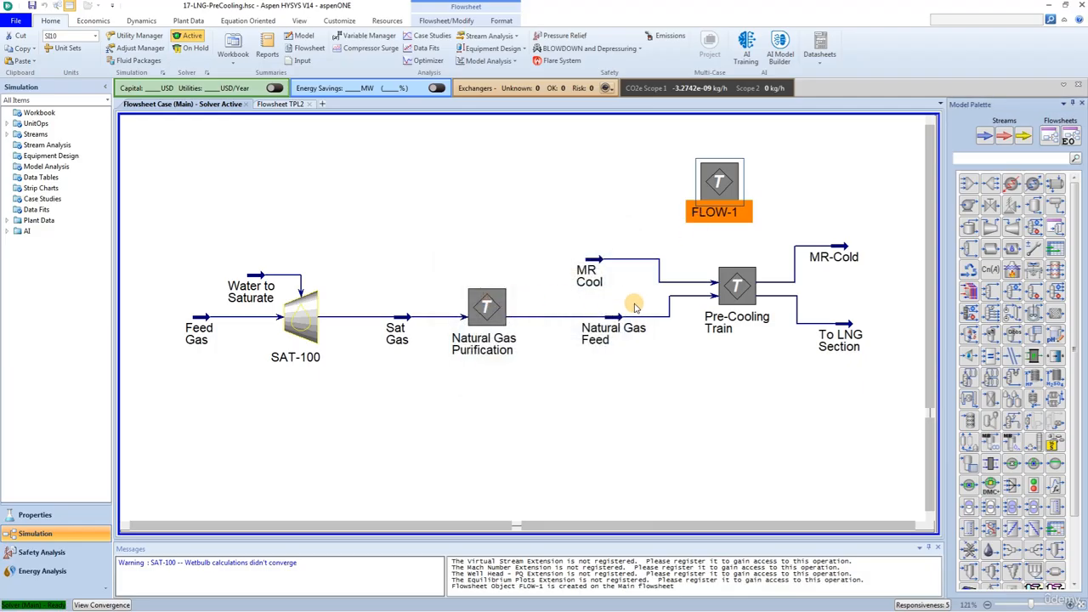
- Connect To LNG Section and MR-Cold as external inlet streams of the new sub-flowsheet and check their transfer basis
{"action": "double_click", "coordinate": [719, 204]}
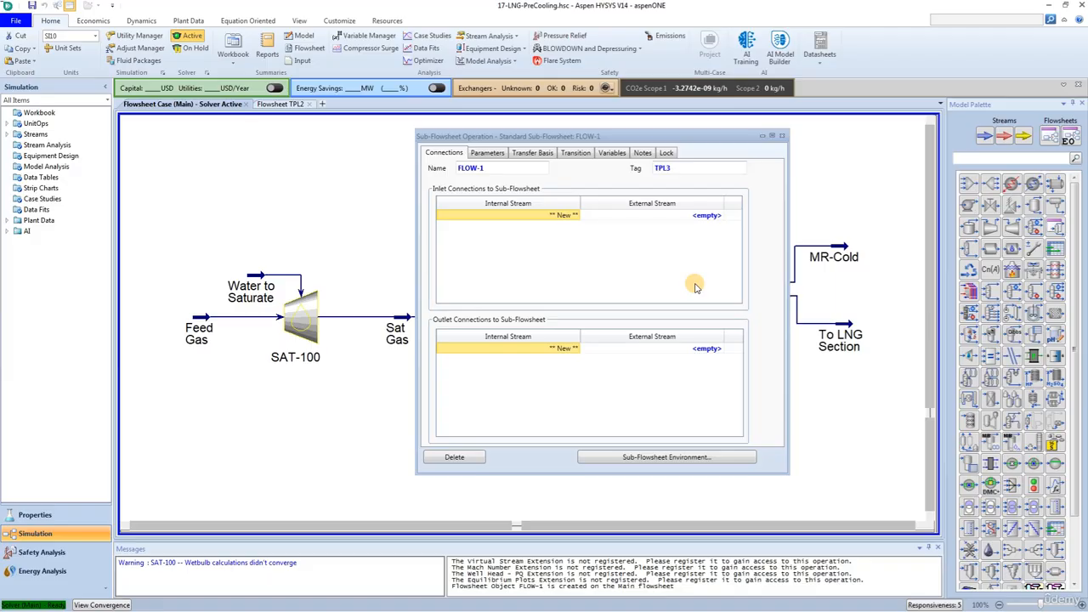
{"action": "left_click", "coordinate": [720, 215]}
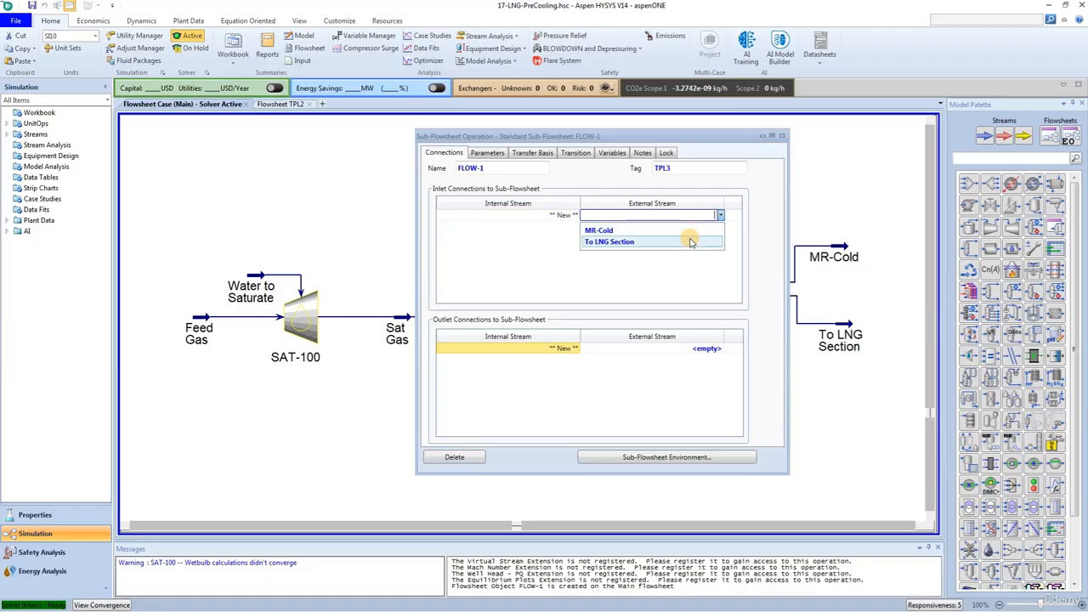
{"action": "left_click", "coordinate": [688, 241]}
{"action": "left_click", "coordinate": [718, 226]}
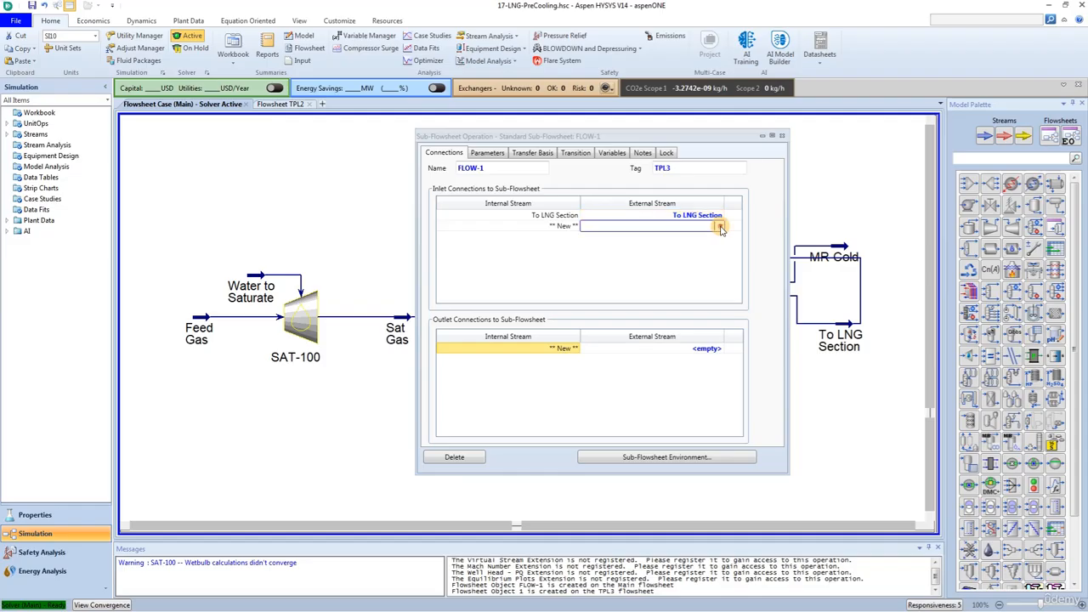
{"action": "left_click", "coordinate": [696, 247]}
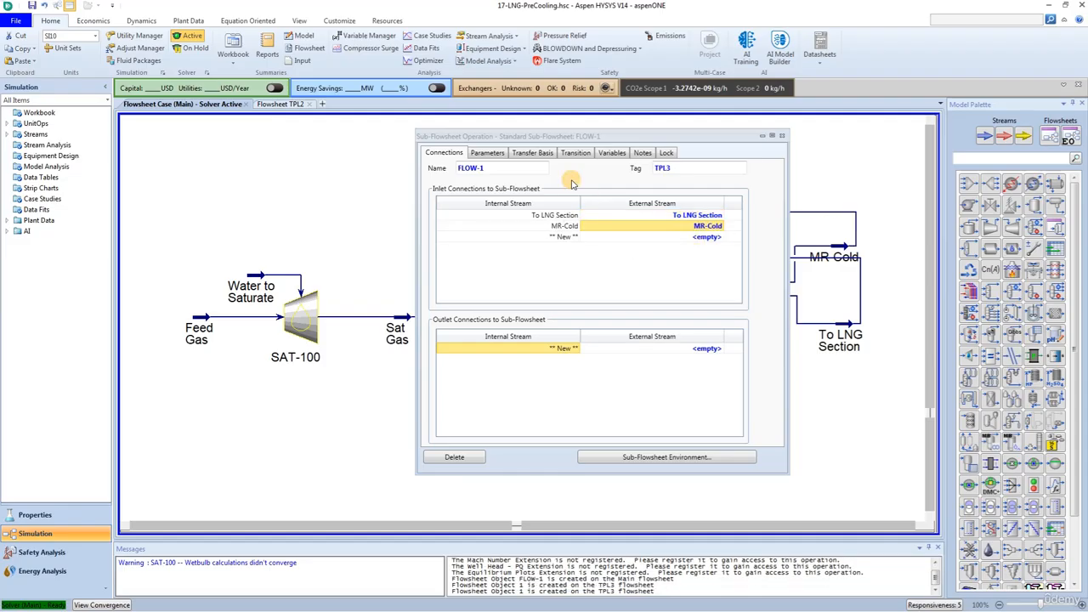
{"action": "left_click", "coordinate": [536, 153]}
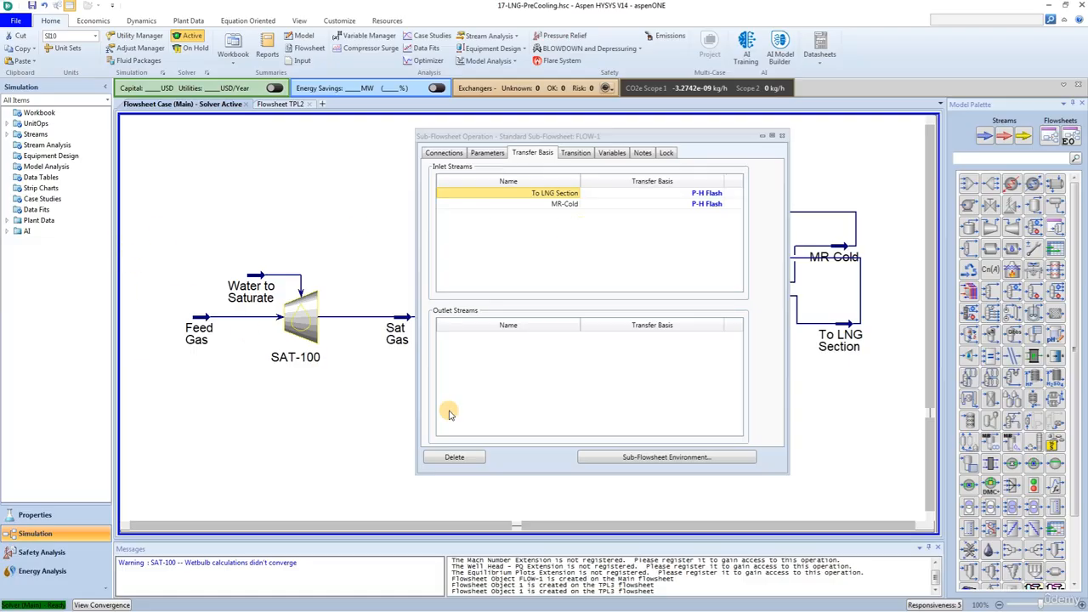
- Enter the new sub-flowsheet's environment and place a separator fed by the MR-Cold stream
{"action": "left_click", "coordinate": [646, 459]}
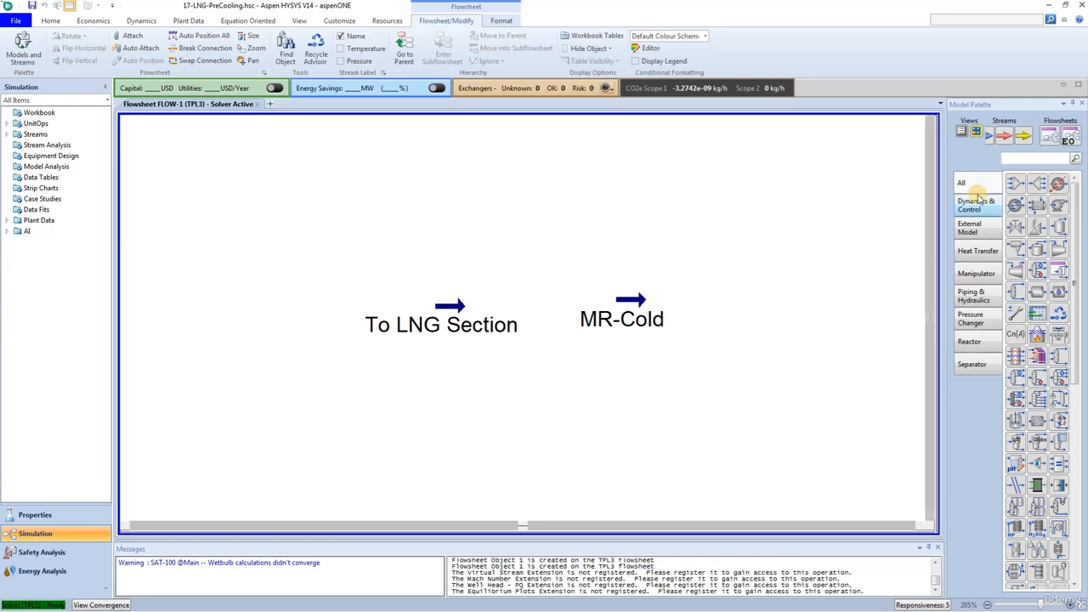
{"action": "left_click", "coordinate": [1020, 158]}
{"action": "type", "text": "sep"}
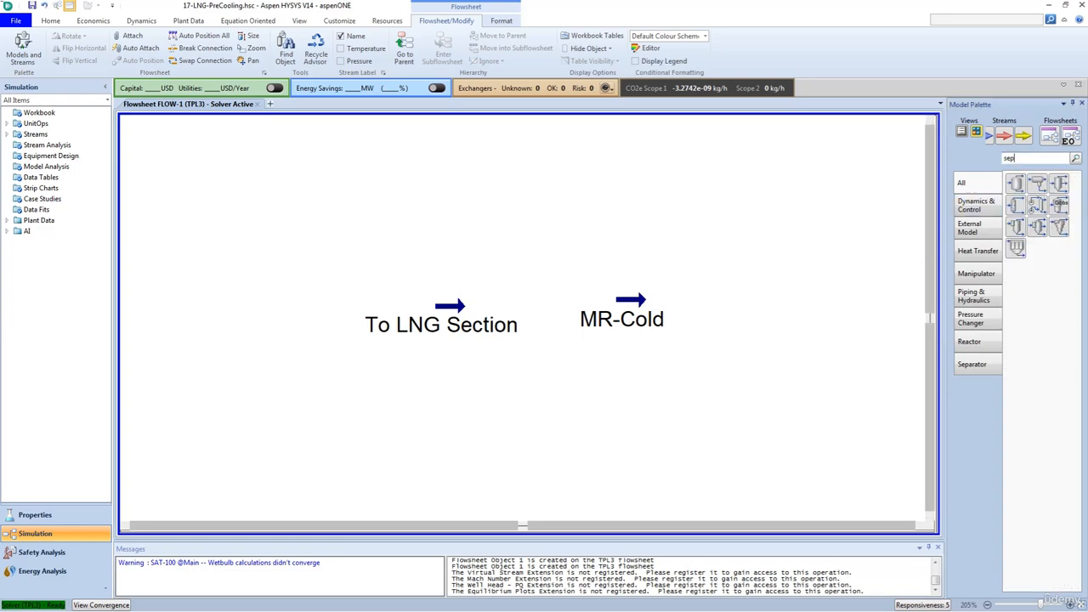
{"action": "left_click_drag", "start_coordinate": [1014, 192], "coordinate": [690, 372]}
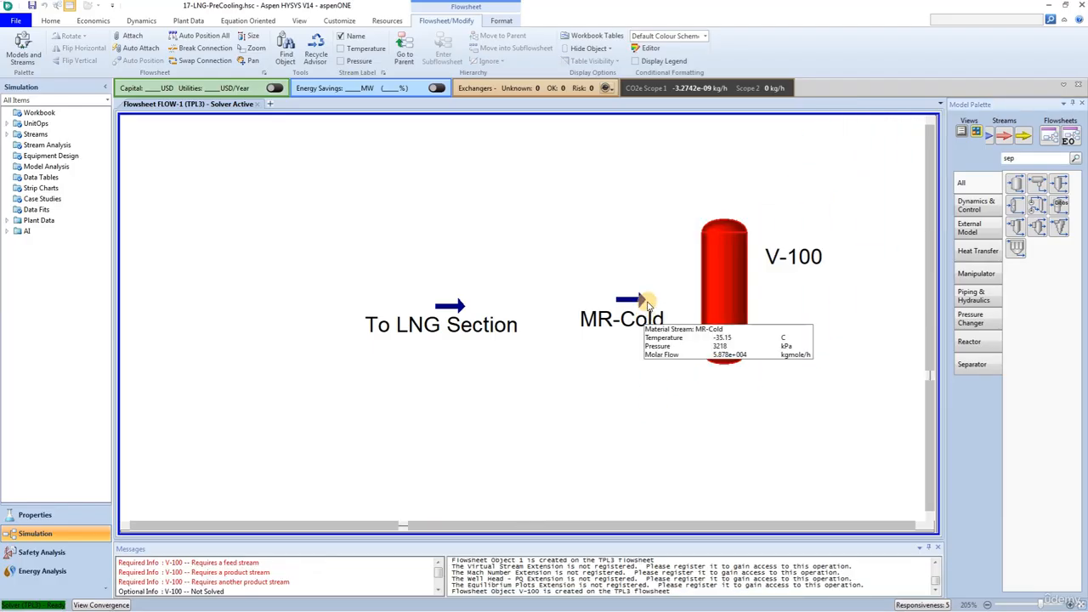
{"action": "key", "text": "ctrl"}
{"action": "left_click_drag", "start_coordinate": [642, 300], "coordinate": [697, 263]}
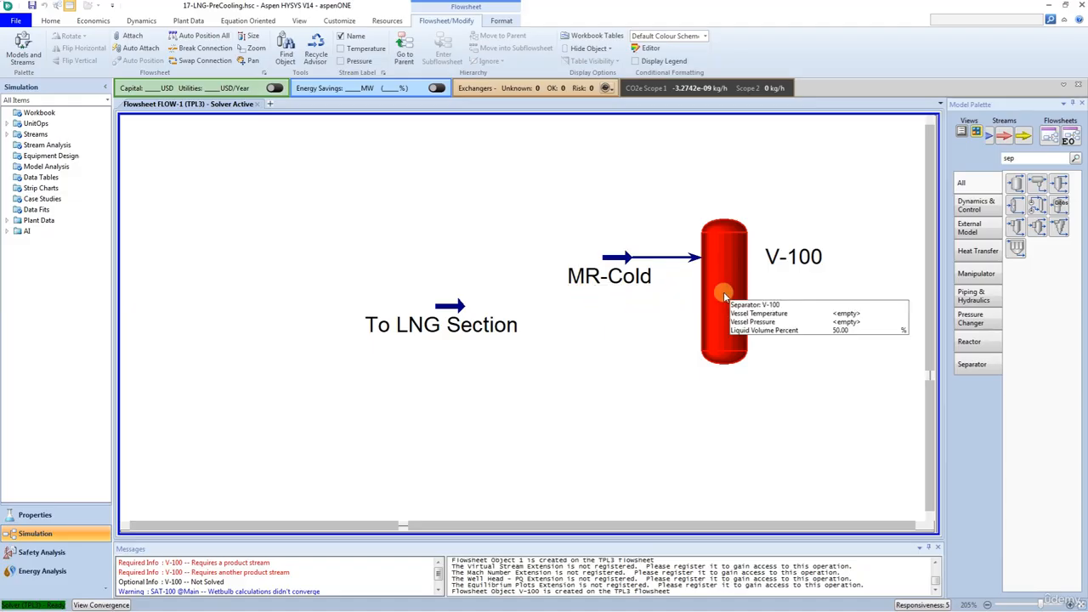
- Rename the separator fed by MR-Cold as V-103
{"action": "double_click", "coordinate": [724, 297]}
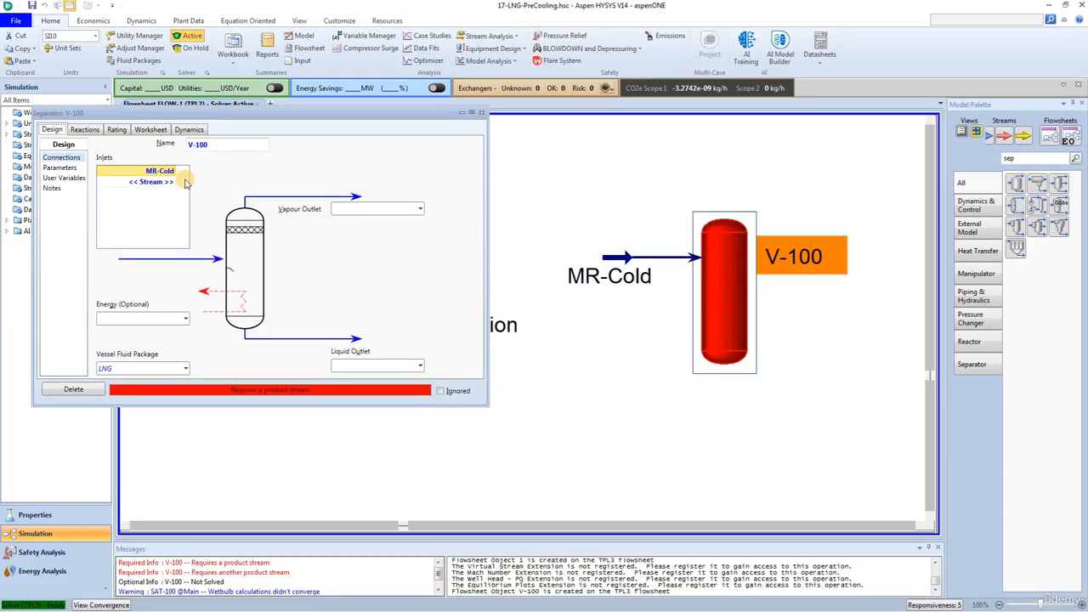
{"action": "left_click_drag", "start_coordinate": [227, 116], "coordinate": [475, 117]}
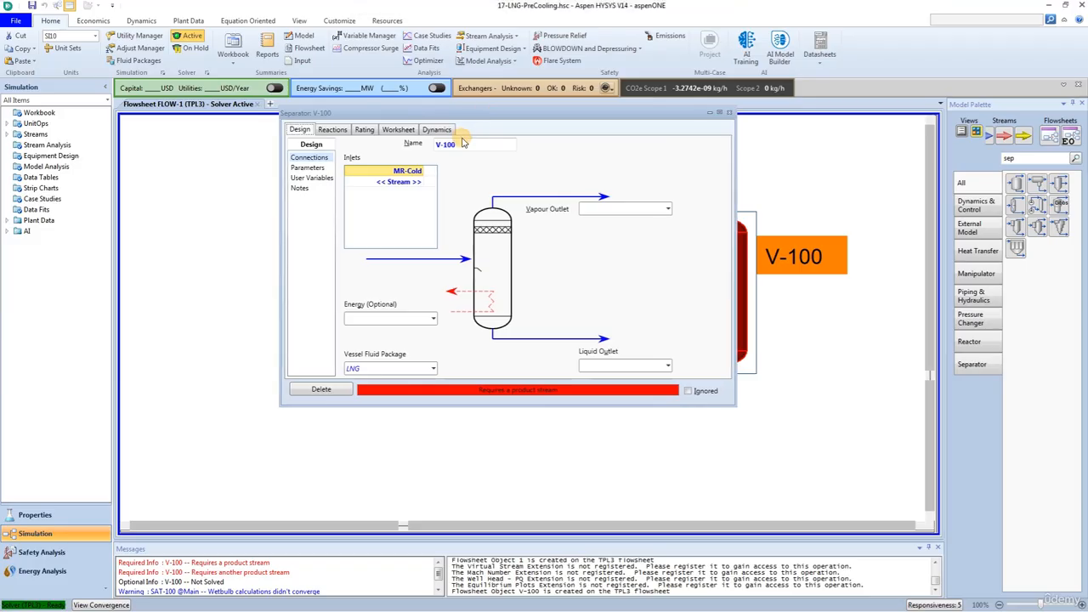
{"action": "left_click", "coordinate": [463, 144]}
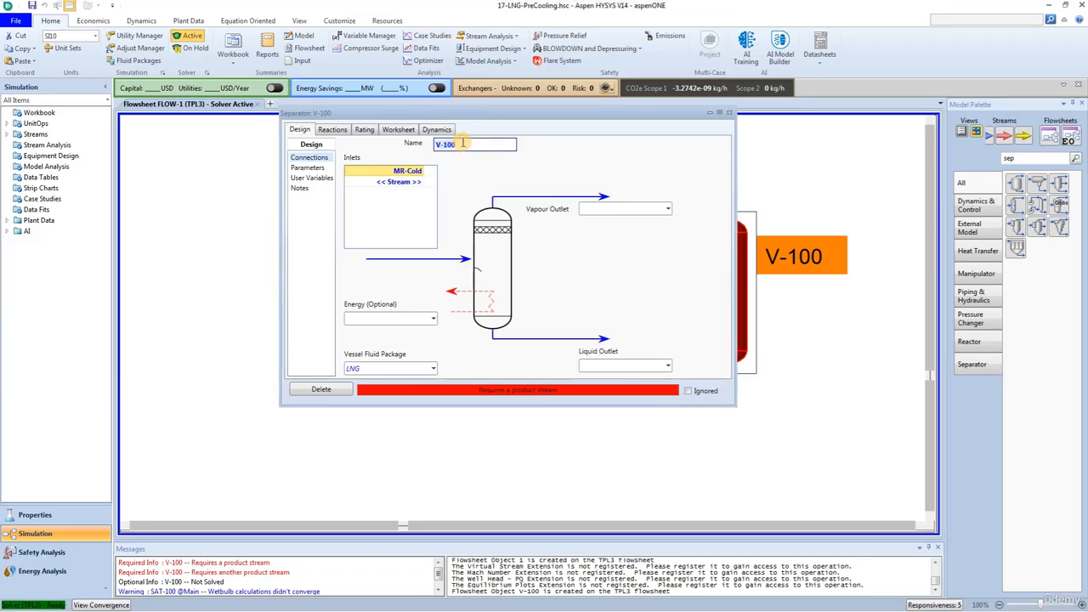
{"action": "type", "text": "V-103"}
{"action": "key", "text": "Return"}
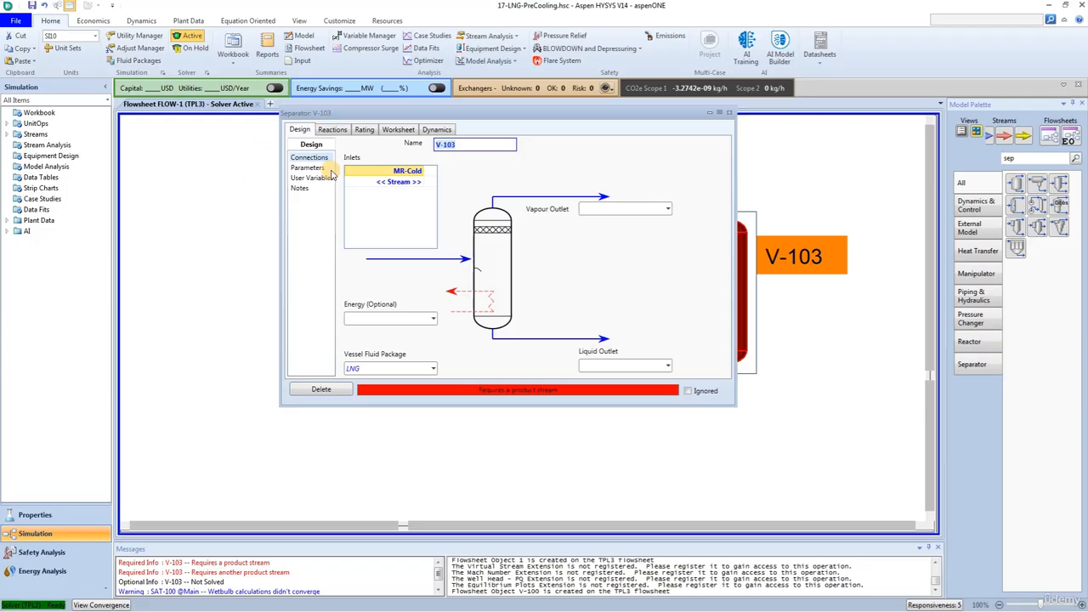
- Create stream 14 as the vapour outlet and stream 15 as the liquid outlet of separator V-103
{"action": "left_click", "coordinate": [597, 210]}
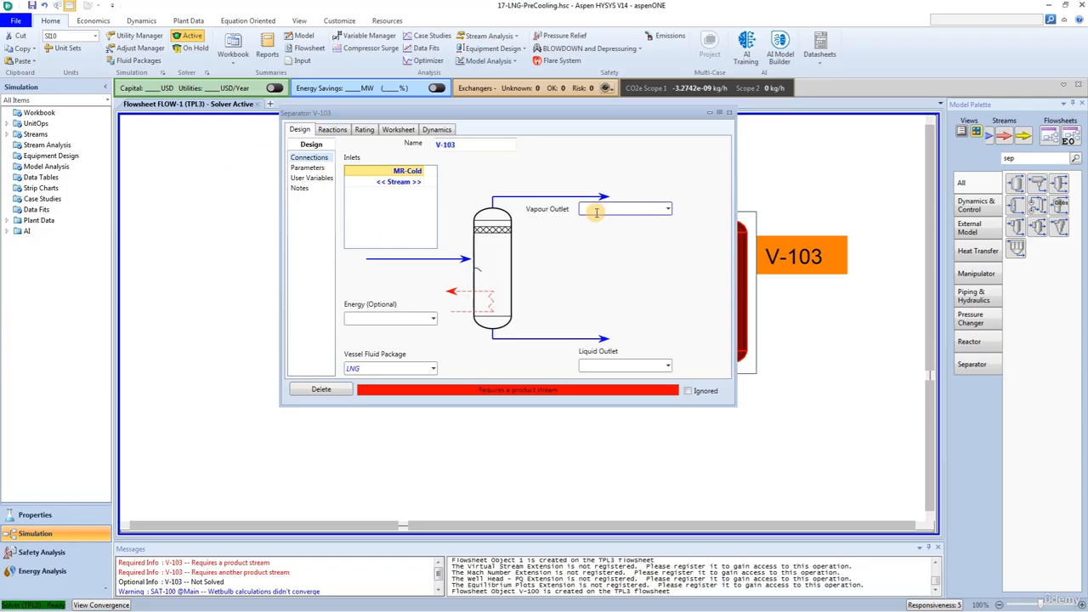
{"action": "type", "text": "14"}
{"action": "left_click", "coordinate": [612, 366]}
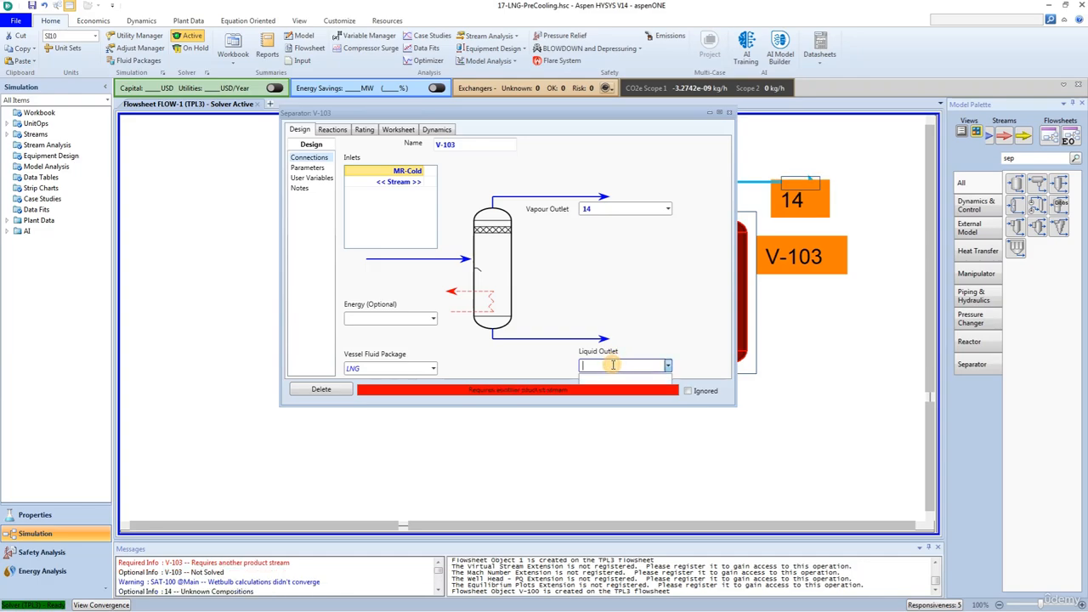
{"action": "type", "text": "15"}
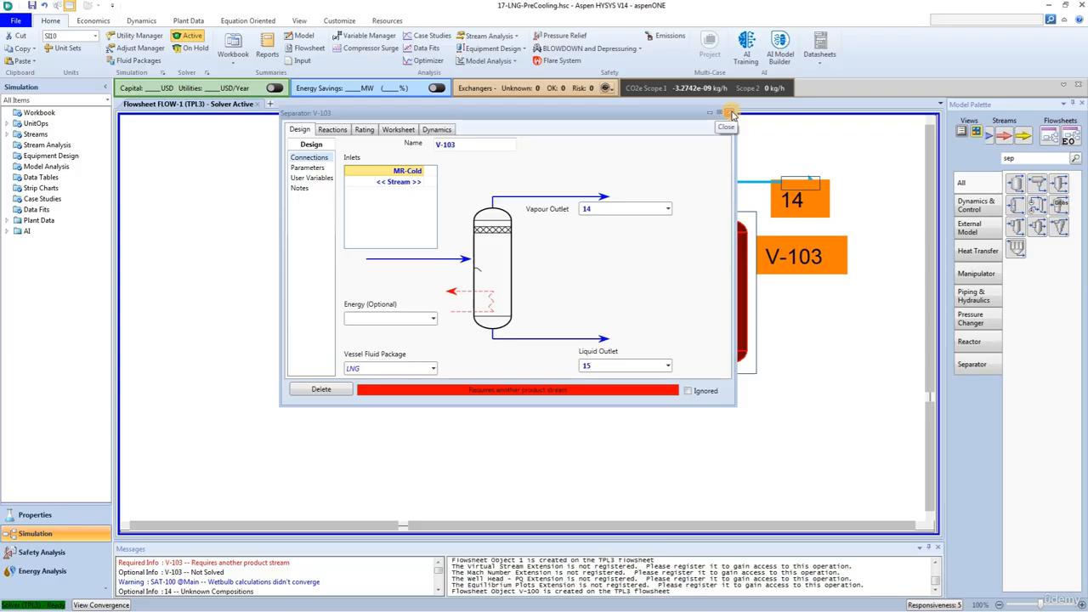
{"action": "left_click", "coordinate": [731, 114]}
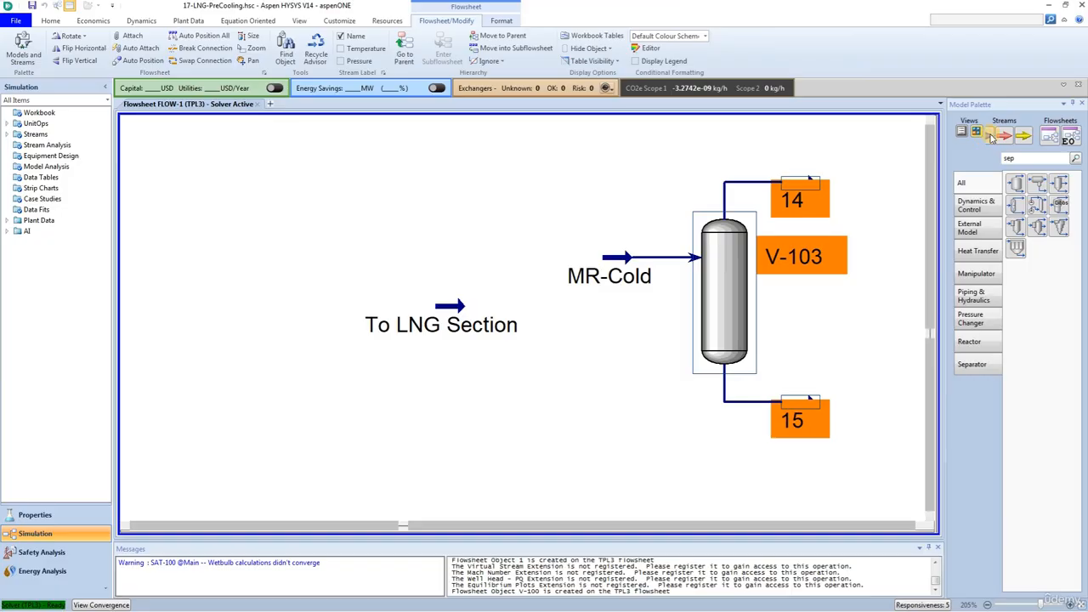
- Add a material stream above To LNG Section and name it 20
{"action": "left_click_drag", "start_coordinate": [991, 138], "coordinate": [364, 204]}
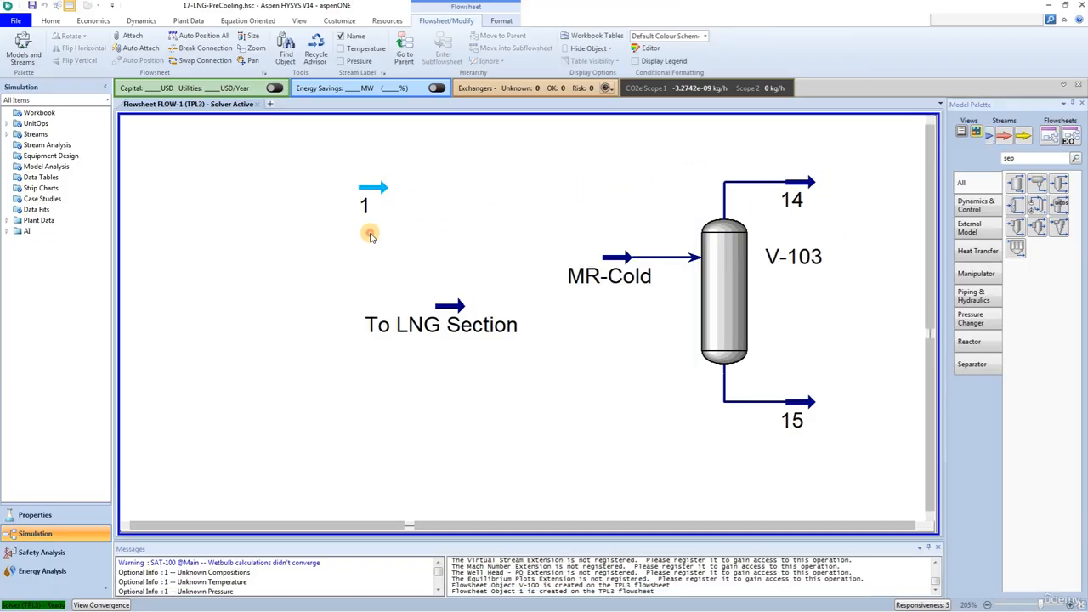
{"action": "double_click", "coordinate": [373, 190]}
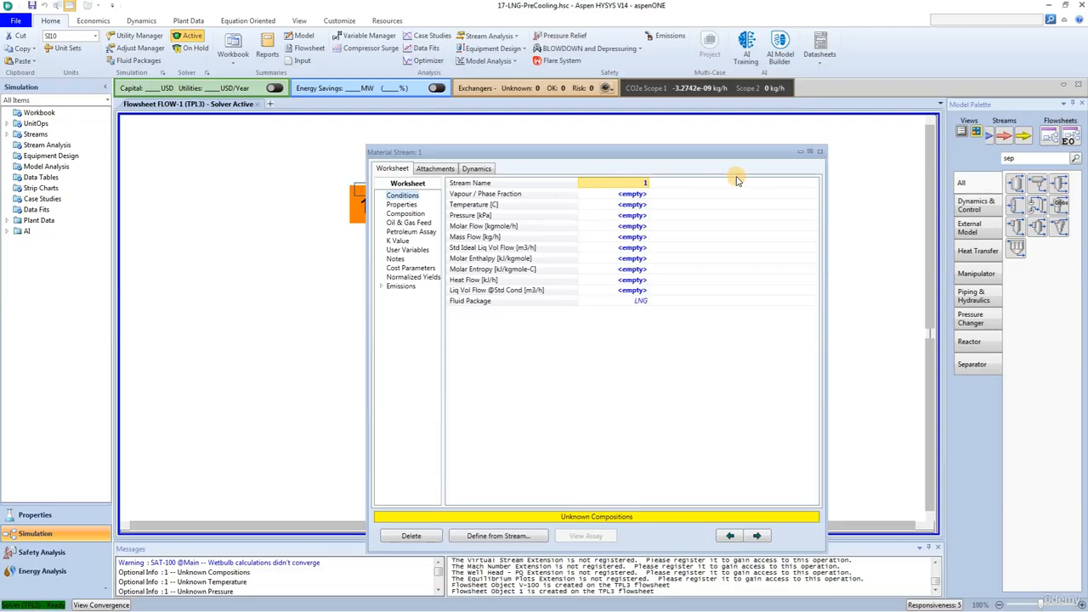
{"action": "left_click", "coordinate": [638, 181]}
{"action": "type", "text": "20"}
{"action": "key", "text": "Return"}
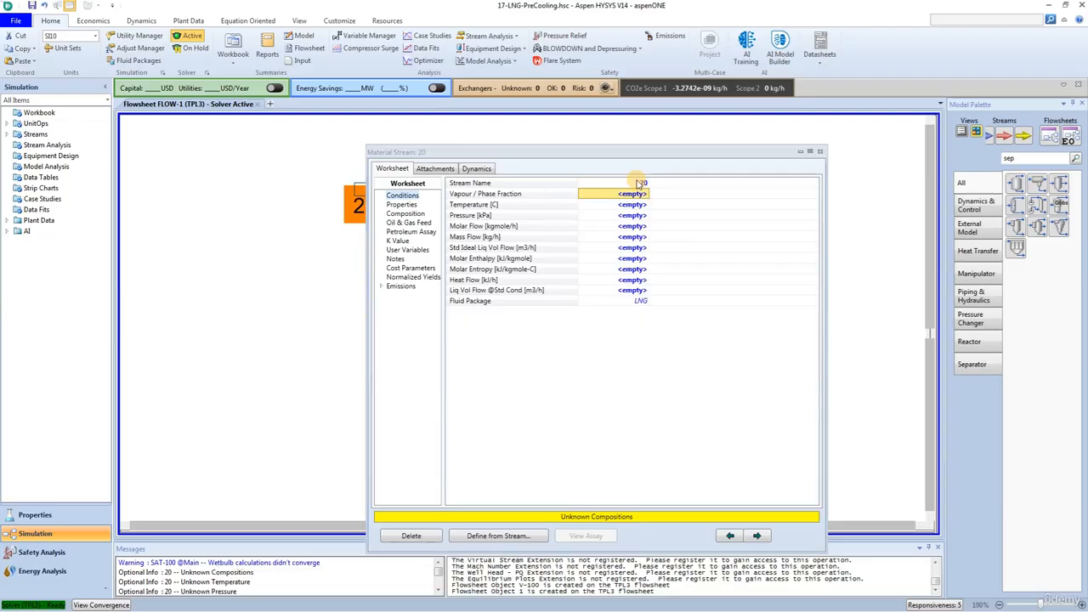
{"action": "left_click", "coordinate": [819, 151]}
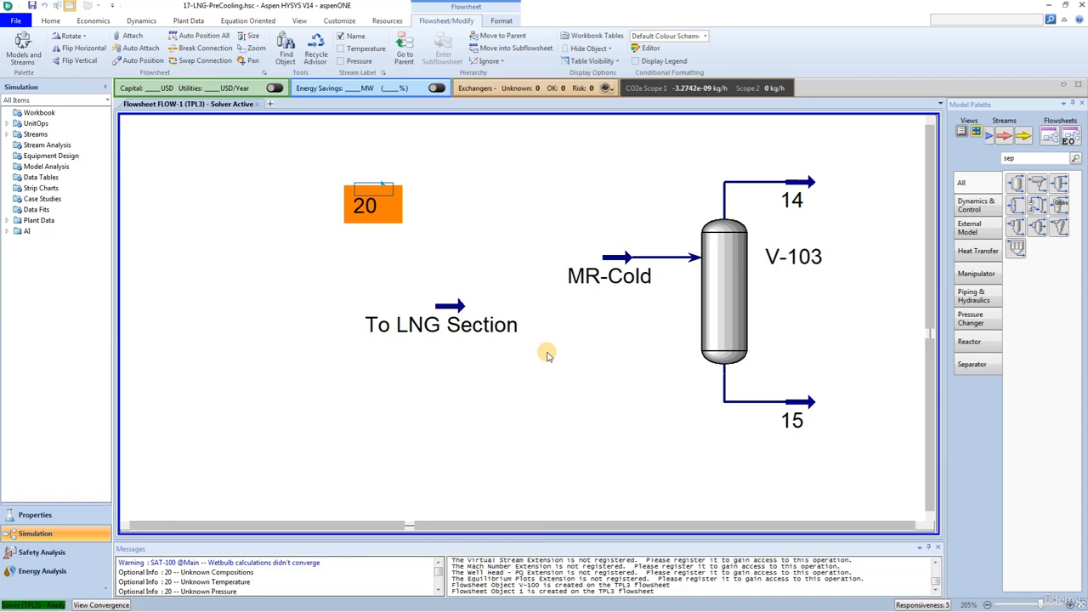
- Place an LNG exchanger below the To LNG Section stream
{"action": "left_click", "coordinate": [1012, 158]}
{"action": "type", "text": "LNG"}
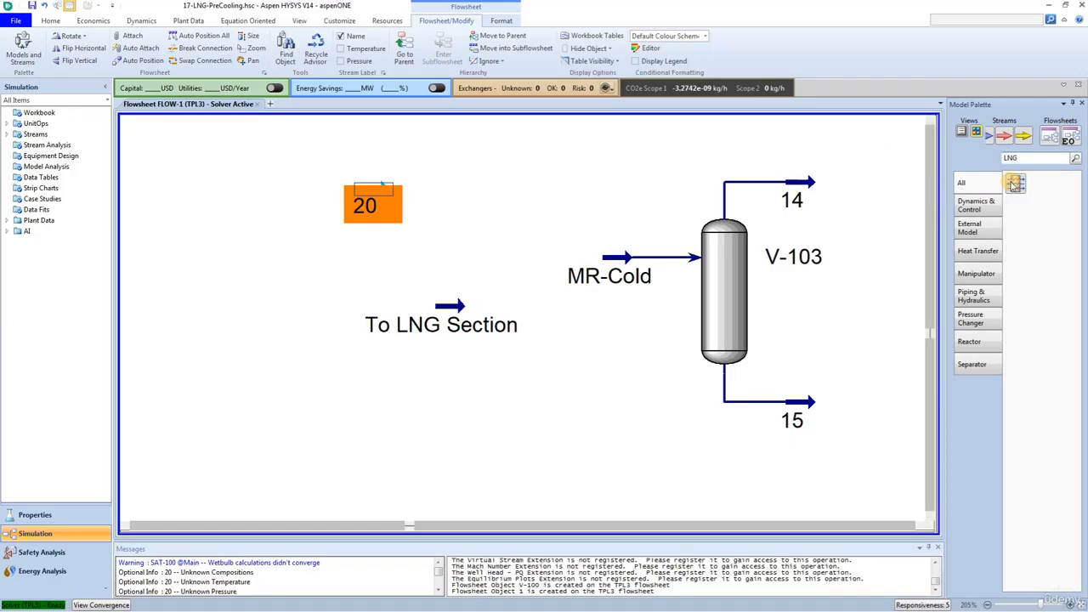
{"action": "left_click_drag", "start_coordinate": [1015, 184], "coordinate": [503, 448]}
{"action": "left_click", "coordinate": [649, 468]}
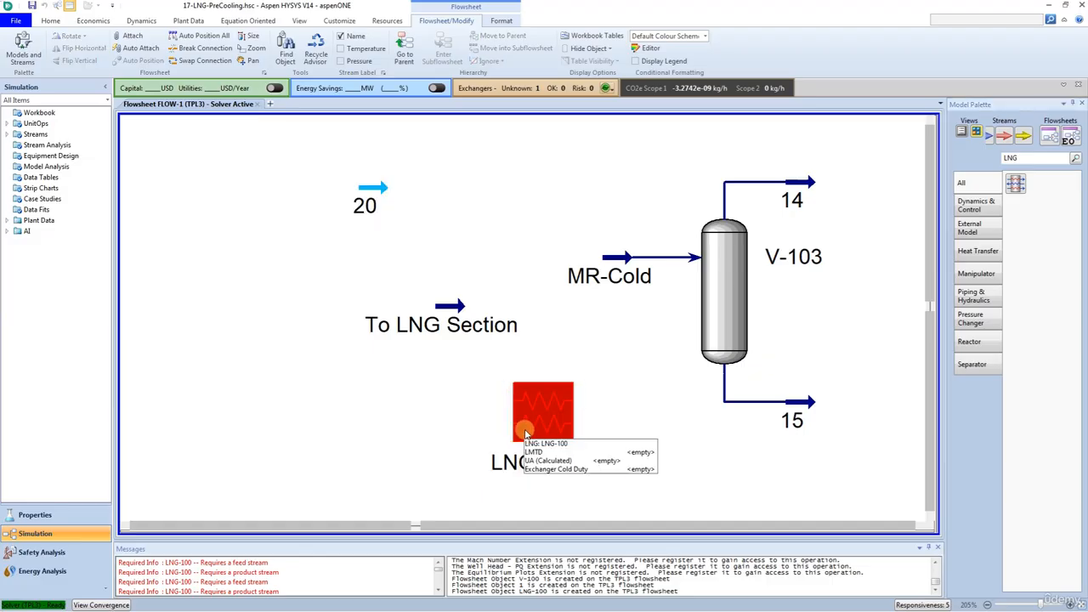
{"action": "left_click", "coordinate": [525, 434]}
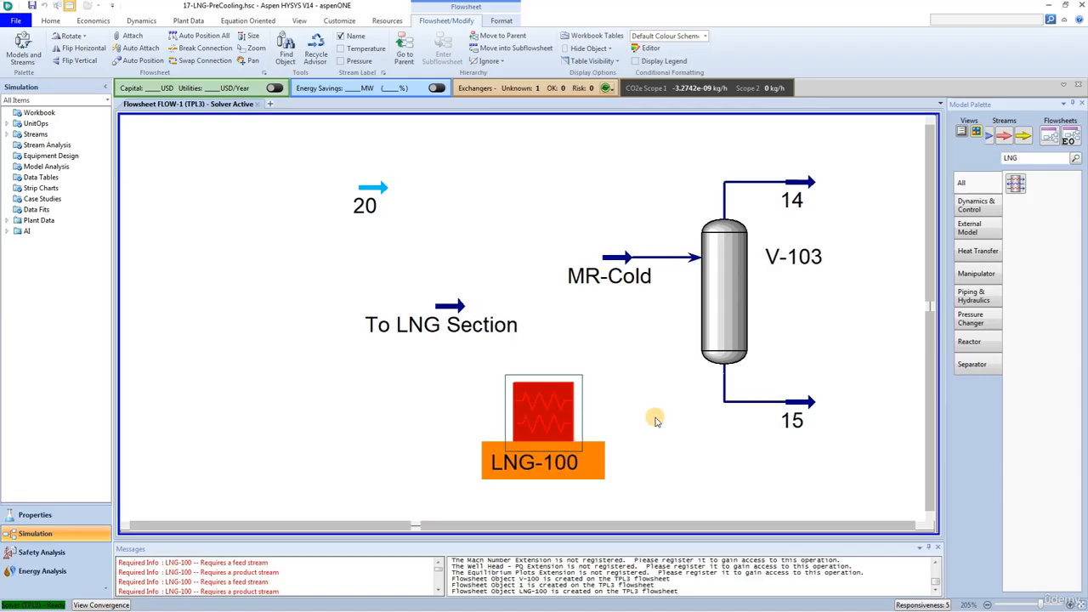
- Assign To LNG Section as the hot-side inlet and stream 14 as the second side's inlet of the LNG exchanger
{"action": "double_click", "coordinate": [537, 426]}
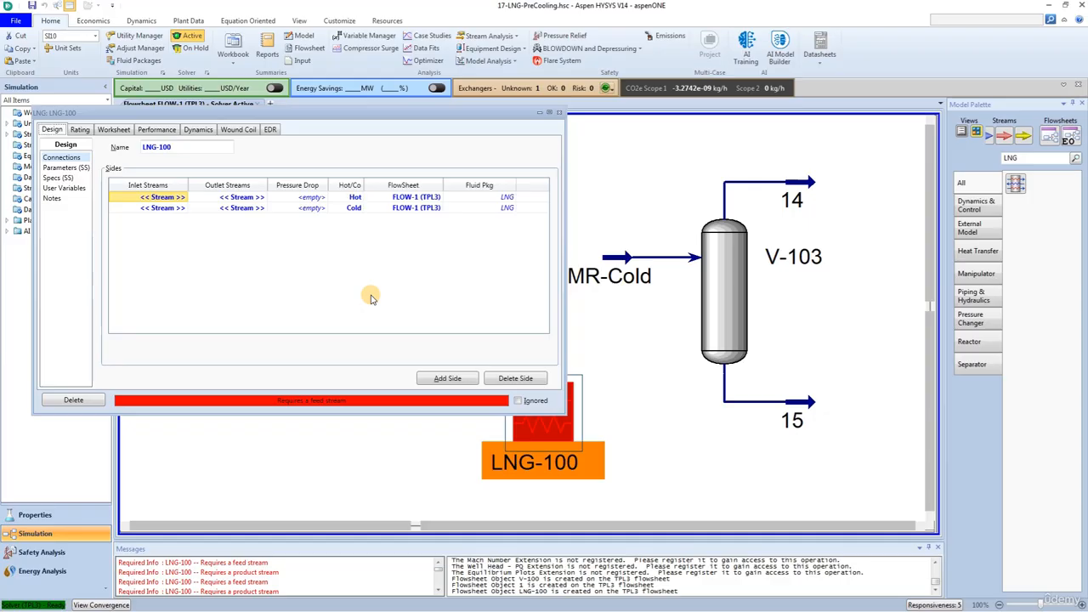
{"action": "left_click", "coordinate": [179, 197]}
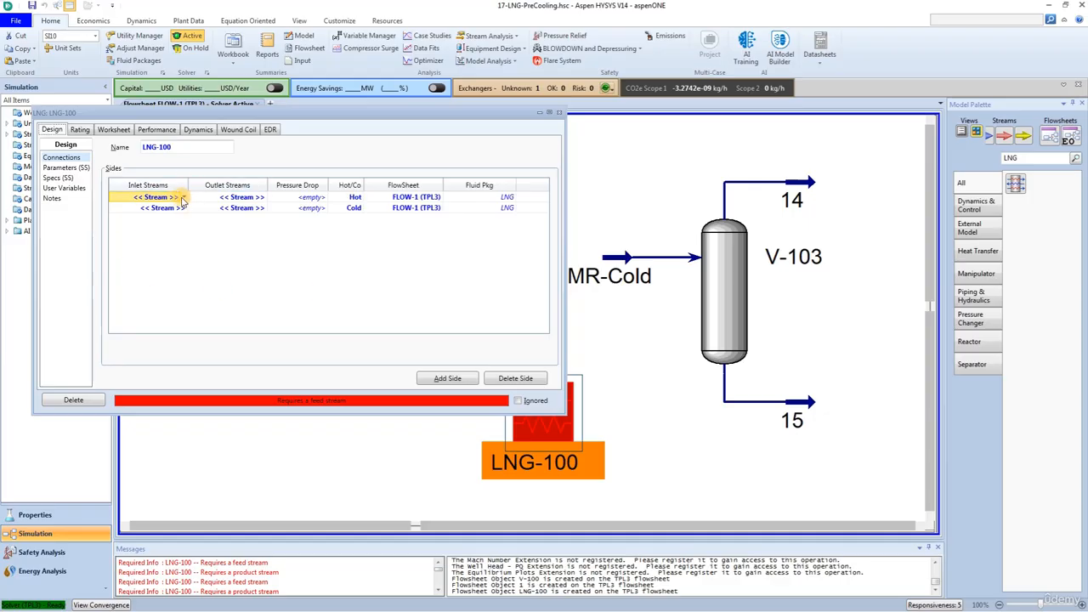
{"action": "left_click", "coordinate": [184, 197]}
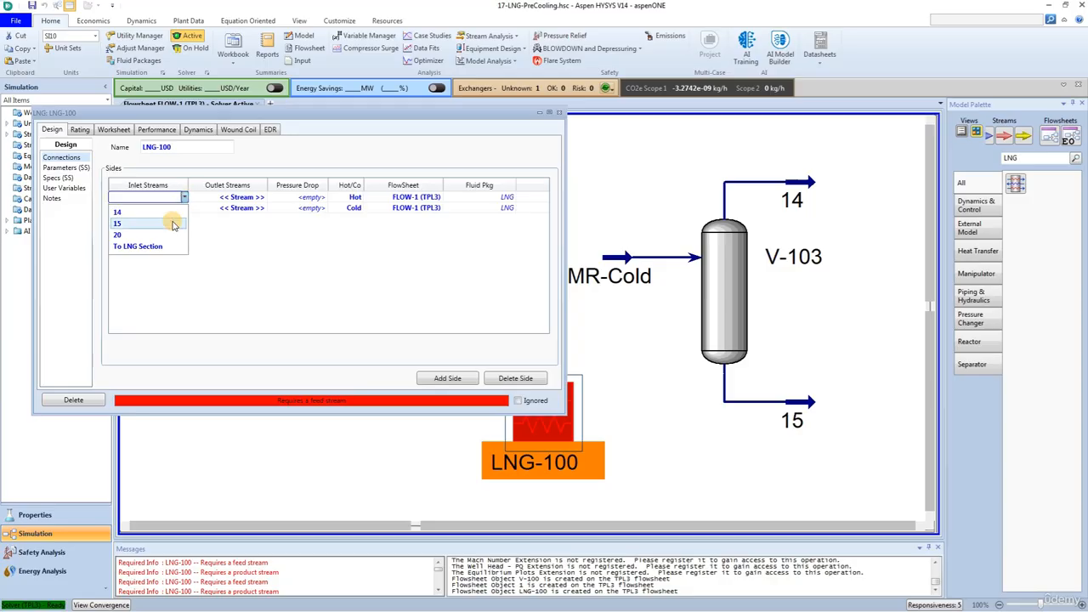
{"action": "left_click", "coordinate": [157, 247]}
{"action": "left_click", "coordinate": [180, 208]}
{"action": "left_click", "coordinate": [183, 208]}
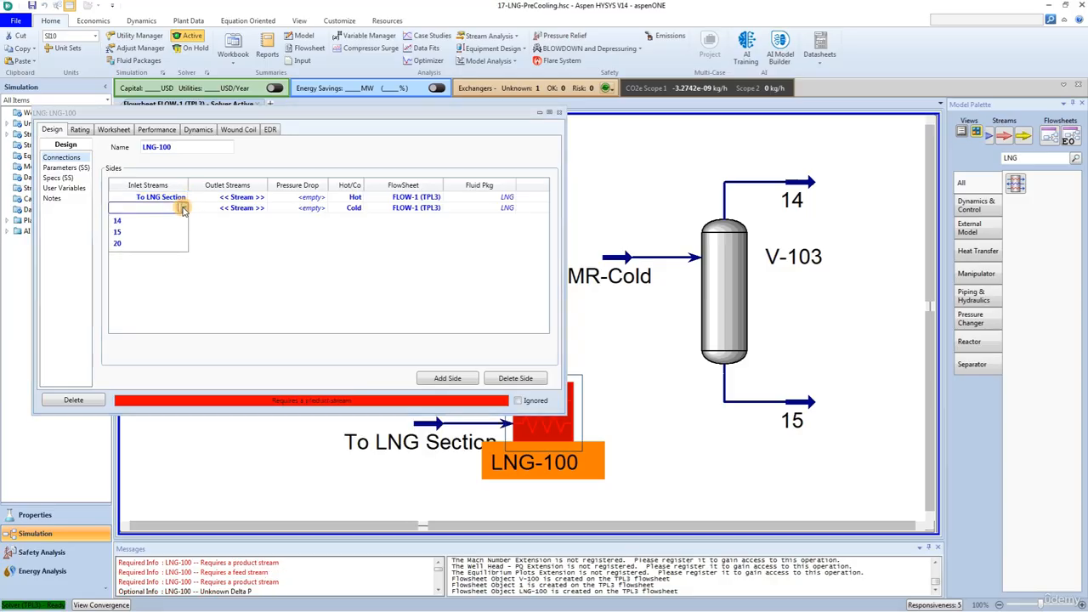
{"action": "left_click", "coordinate": [163, 224]}
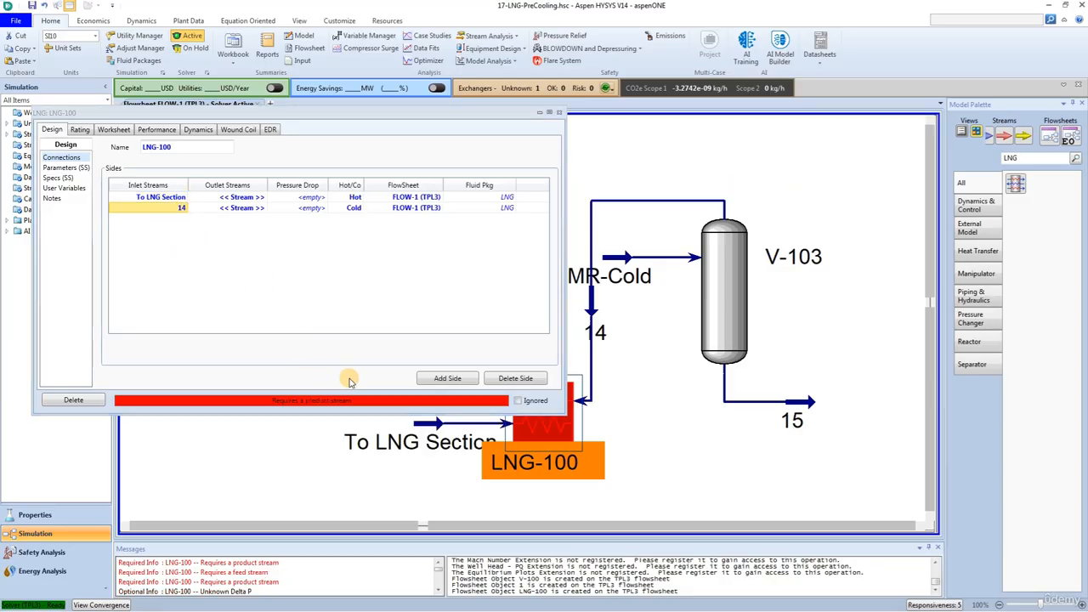
- Add two more sides to the LNG exchanger with streams 15 and 20 as their inlets
{"action": "left_click", "coordinate": [432, 379]}
{"action": "left_click", "coordinate": [183, 219]}
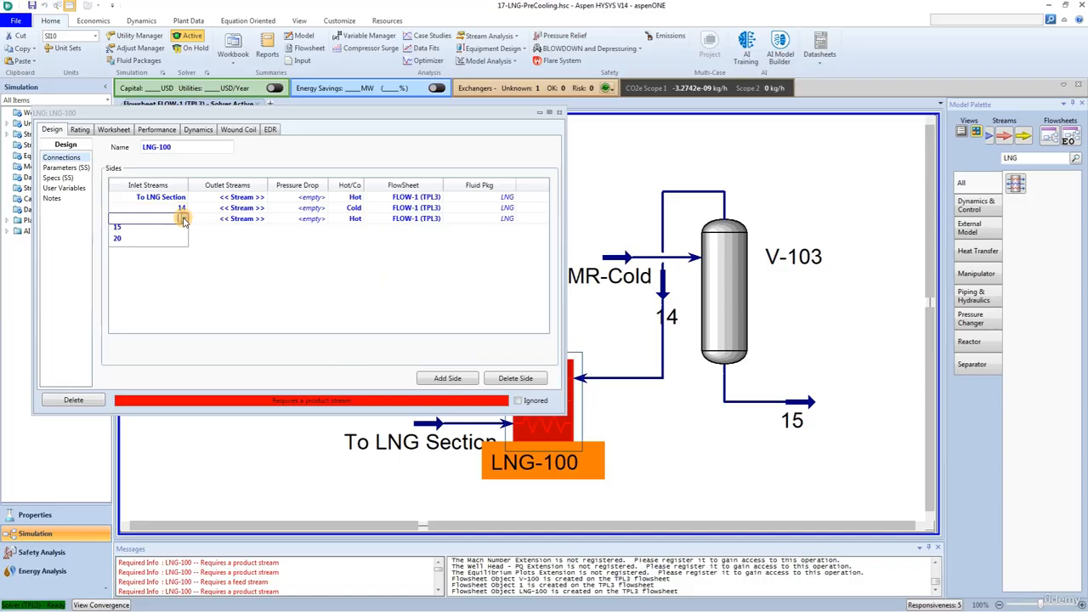
{"action": "left_click", "coordinate": [154, 235]}
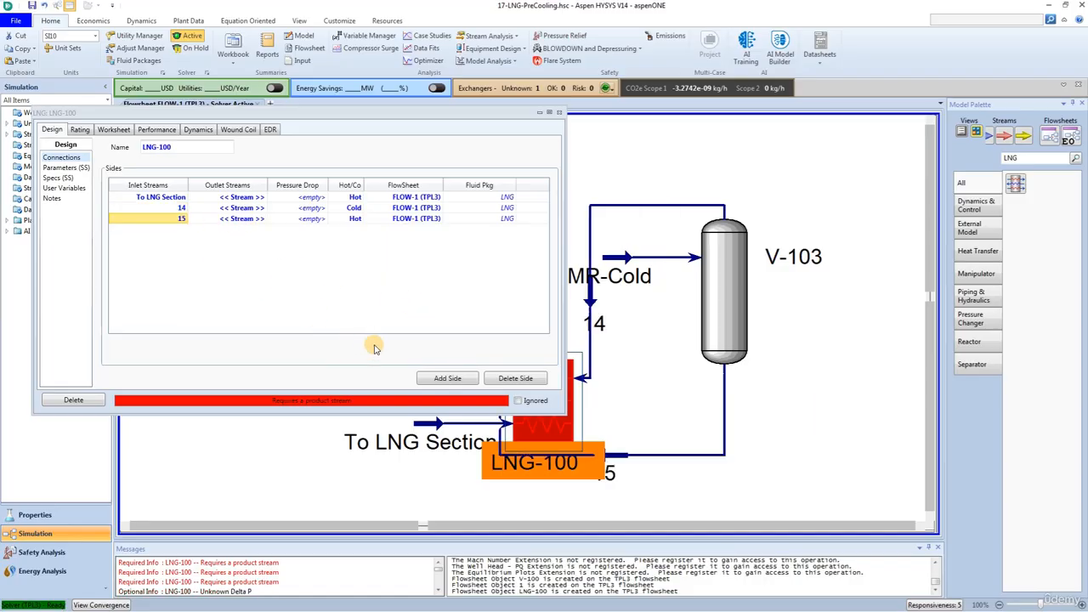
{"action": "left_click", "coordinate": [432, 379]}
{"action": "left_click", "coordinate": [183, 229]}
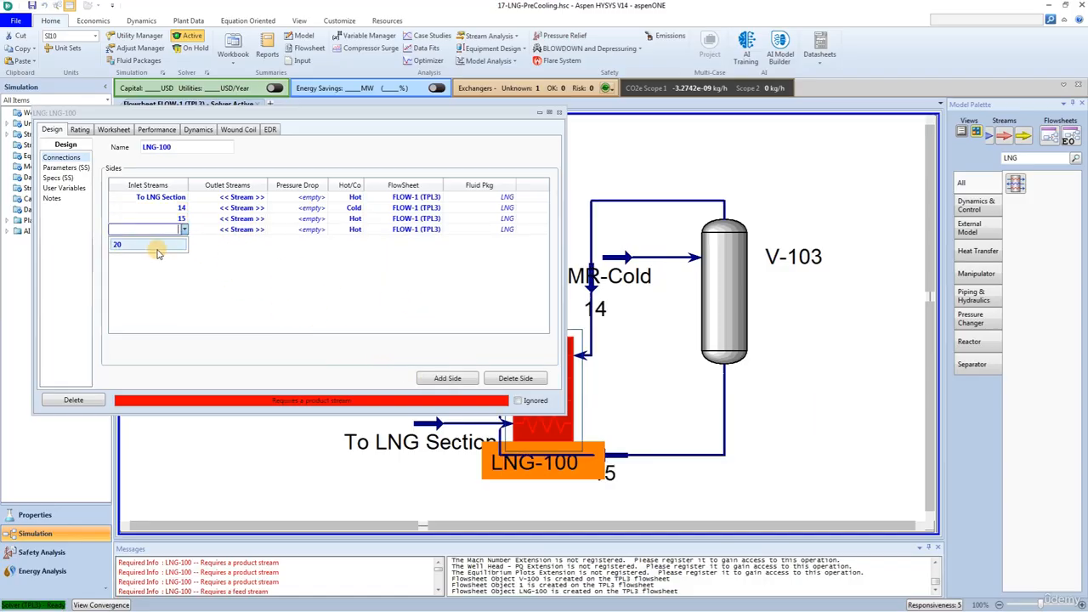
{"action": "left_click", "coordinate": [153, 245]}
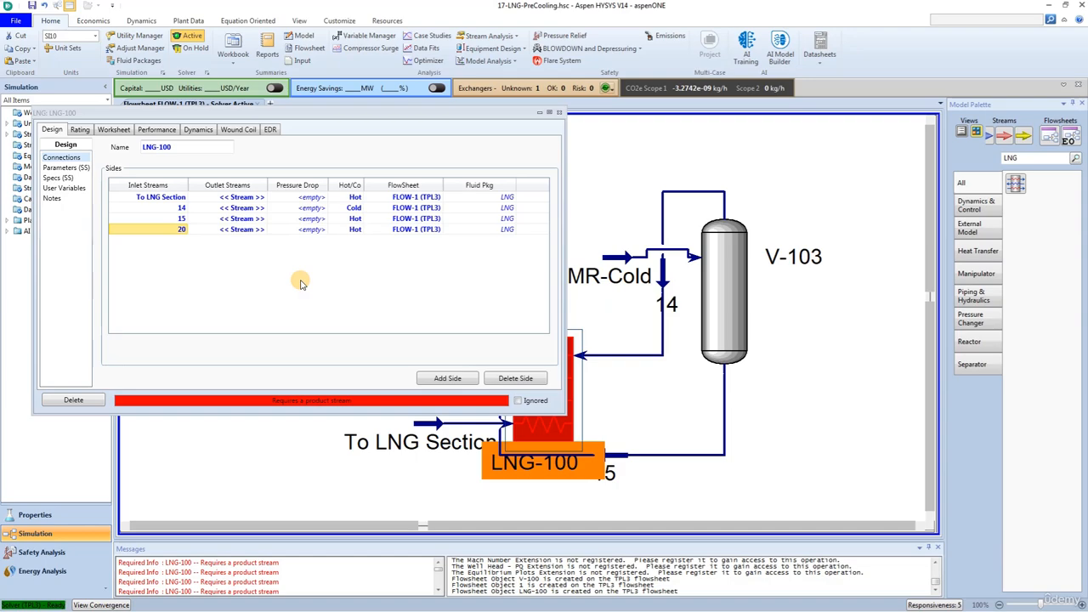
- Create outlet stream 3 for the To LNG Section side and outlet stream 16 for the stream 14 side of the exchanger
{"action": "left_click", "coordinate": [265, 198]}
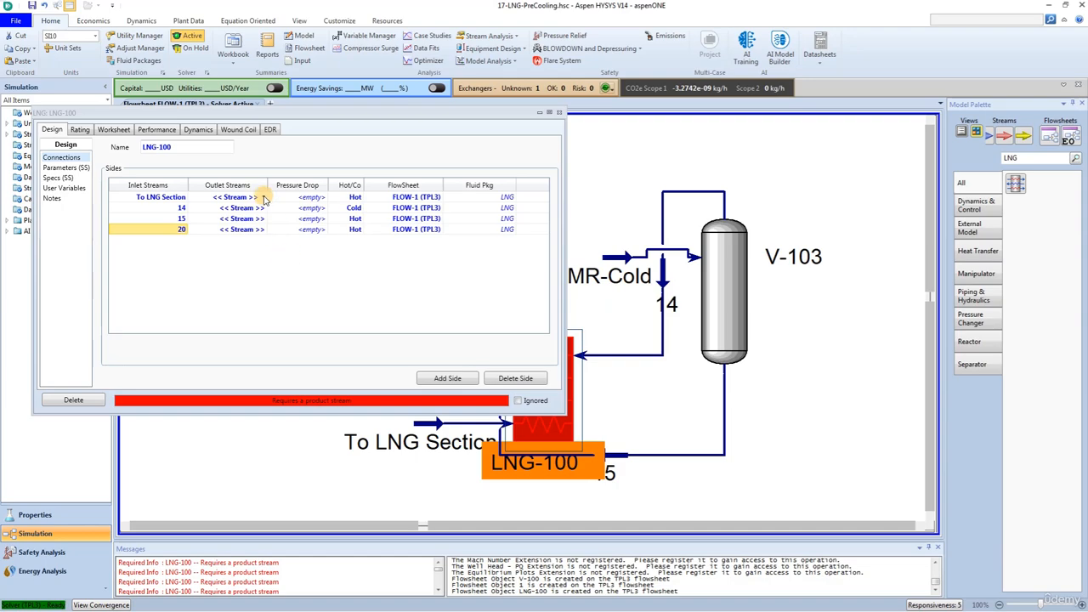
{"action": "left_click", "coordinate": [265, 198]}
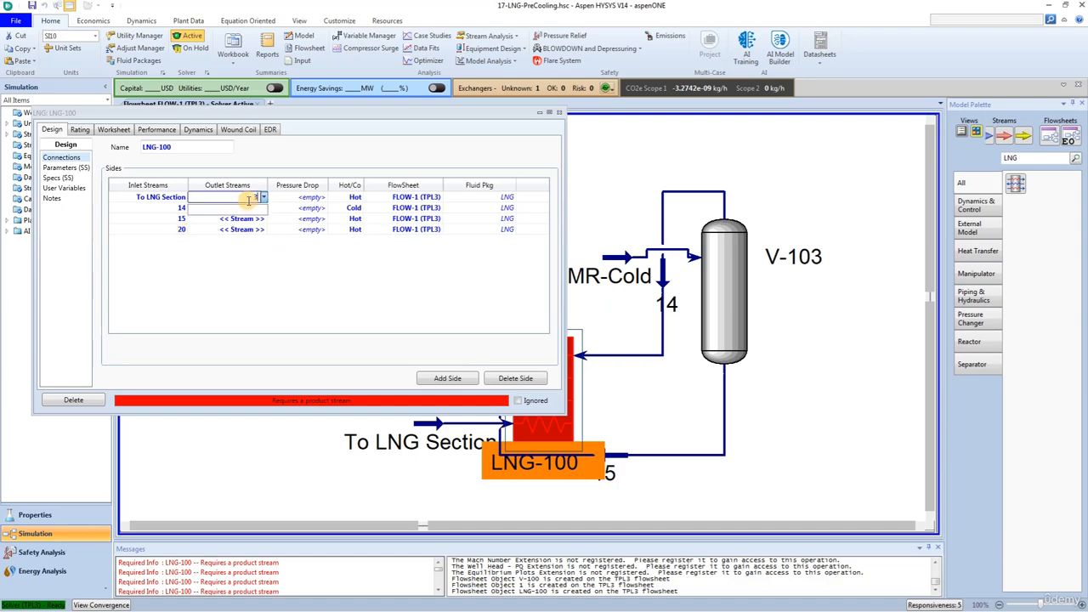
{"action": "key", "text": "Return"}
{"action": "left_click", "coordinate": [263, 209]}
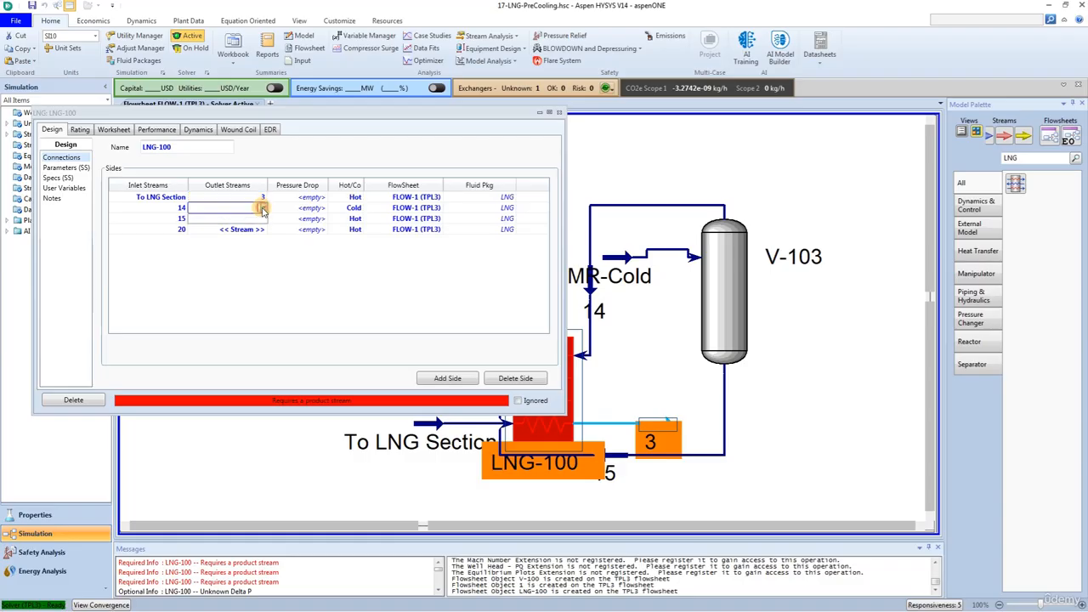
{"action": "left_click", "coordinate": [263, 209]}
{"action": "type", "text": "16"}
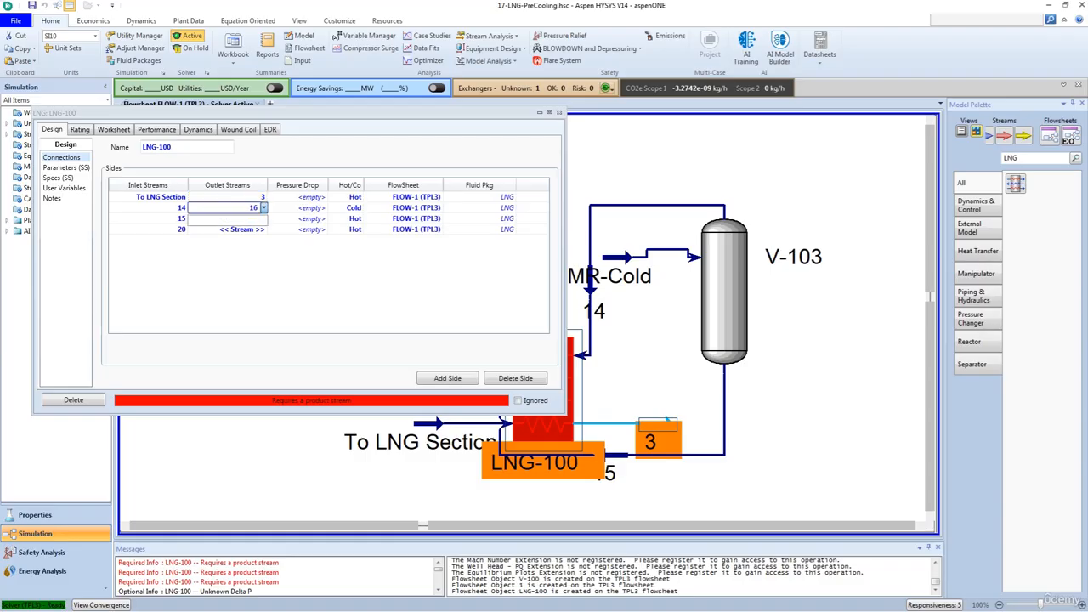
{"action": "key", "text": "Return"}
- Create outlet stream 18 for the stream 15 side and outlet stream 9 for the stream 20 side of the exchanger
{"action": "left_click", "coordinate": [263, 219]}
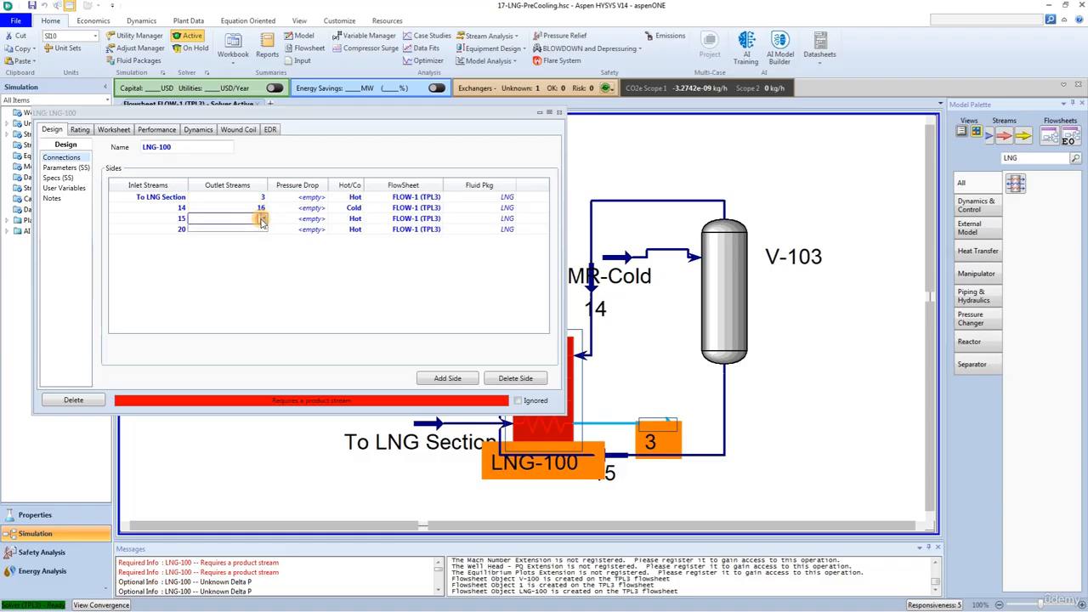
{"action": "left_click", "coordinate": [262, 219]}
{"action": "type", "text": "18"}
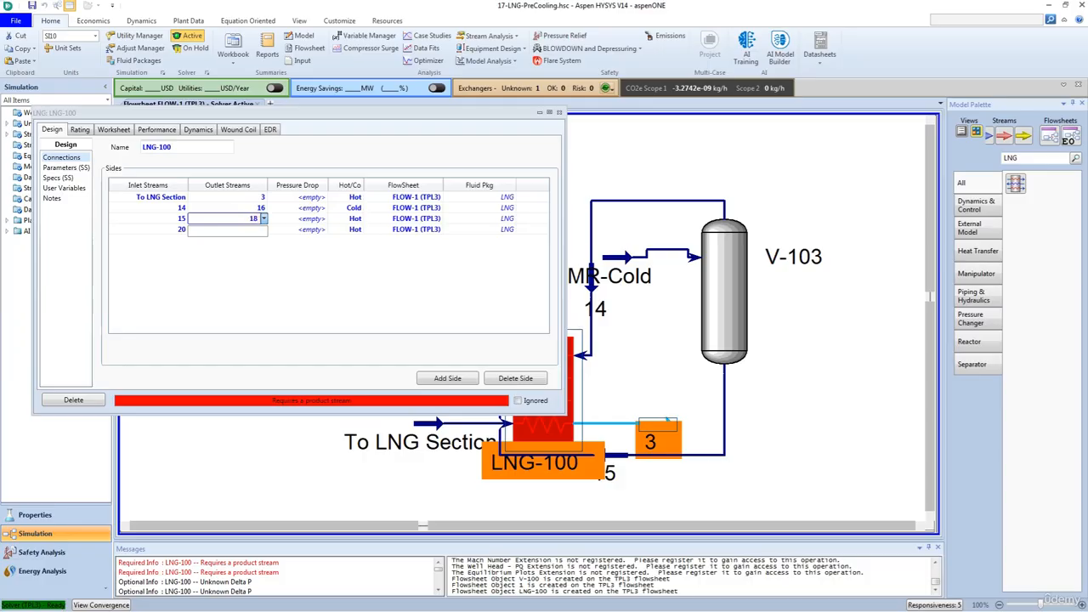
{"action": "key", "text": "Return"}
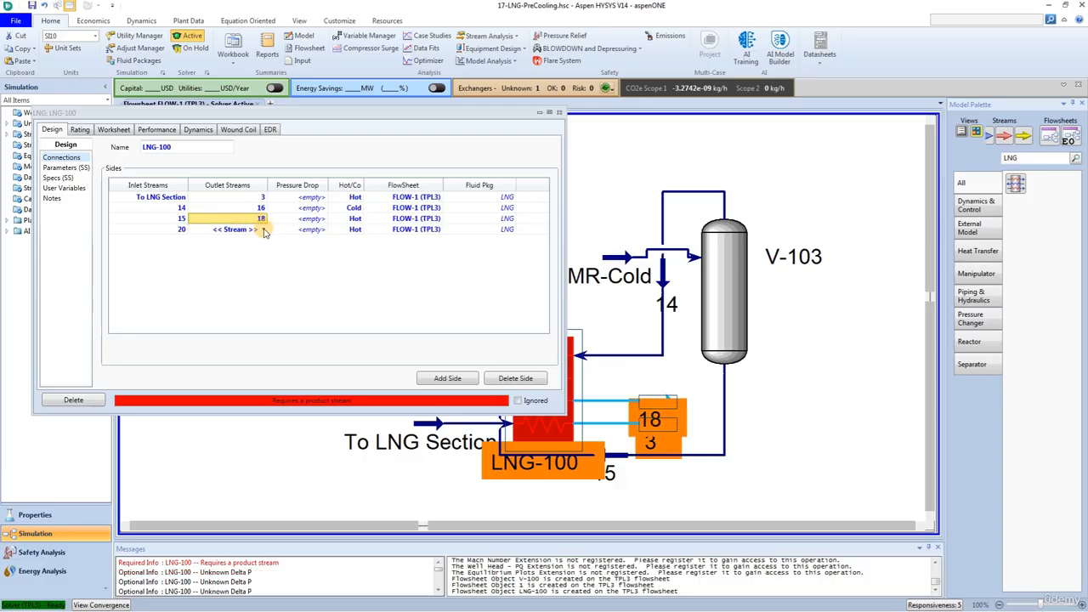
{"action": "left_click", "coordinate": [263, 230]}
{"action": "key", "text": "Return"}
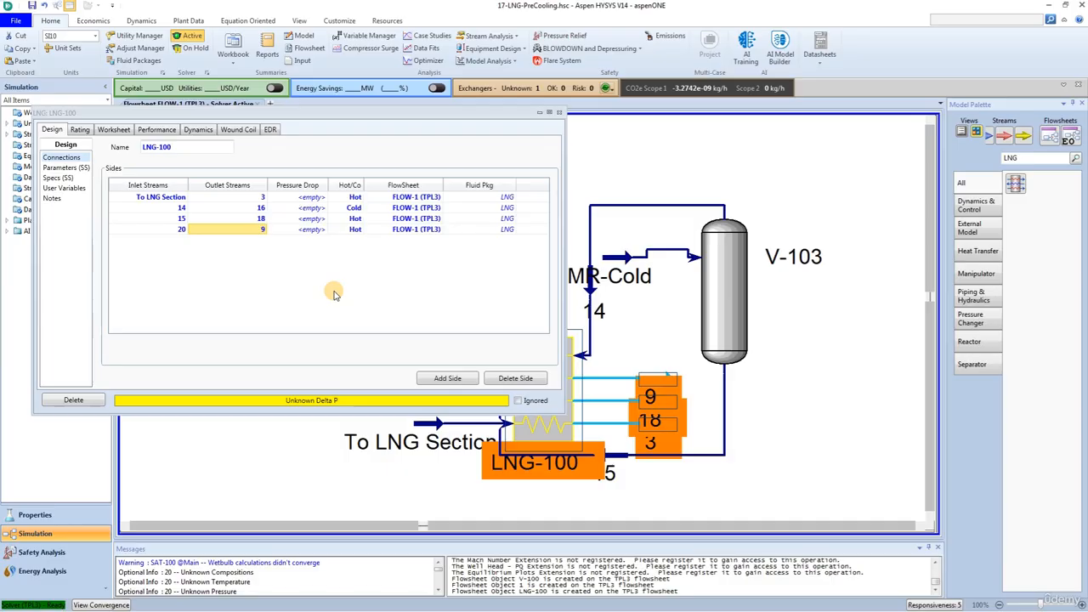
- Define the stream 14 side of the LNG exchanger as Hot and the stream 20 side as Cold
{"action": "left_click", "coordinate": [151, 201]}
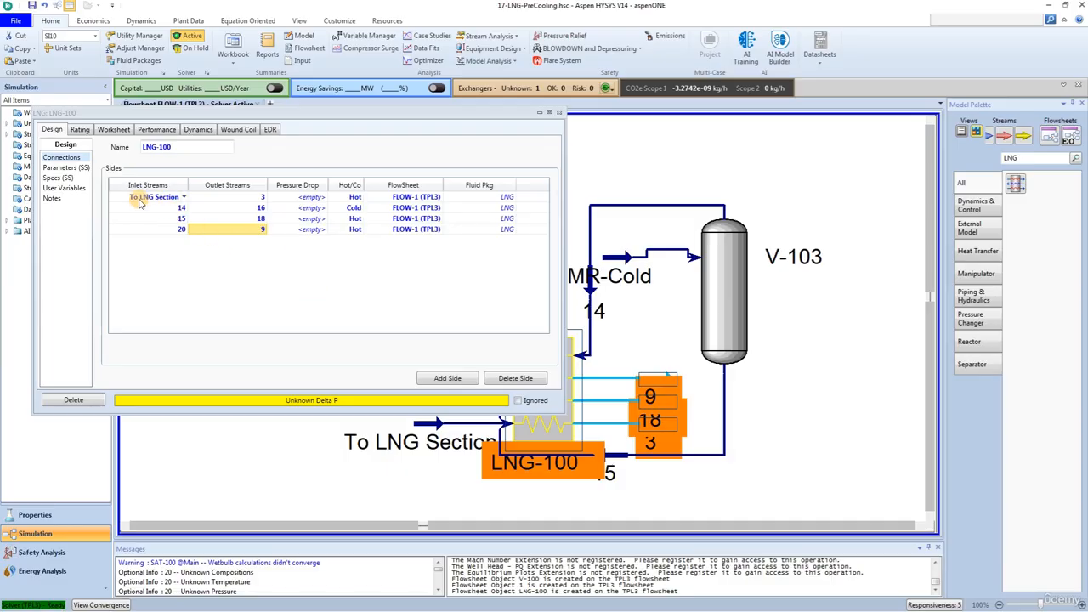
{"action": "left_click", "coordinate": [258, 204]}
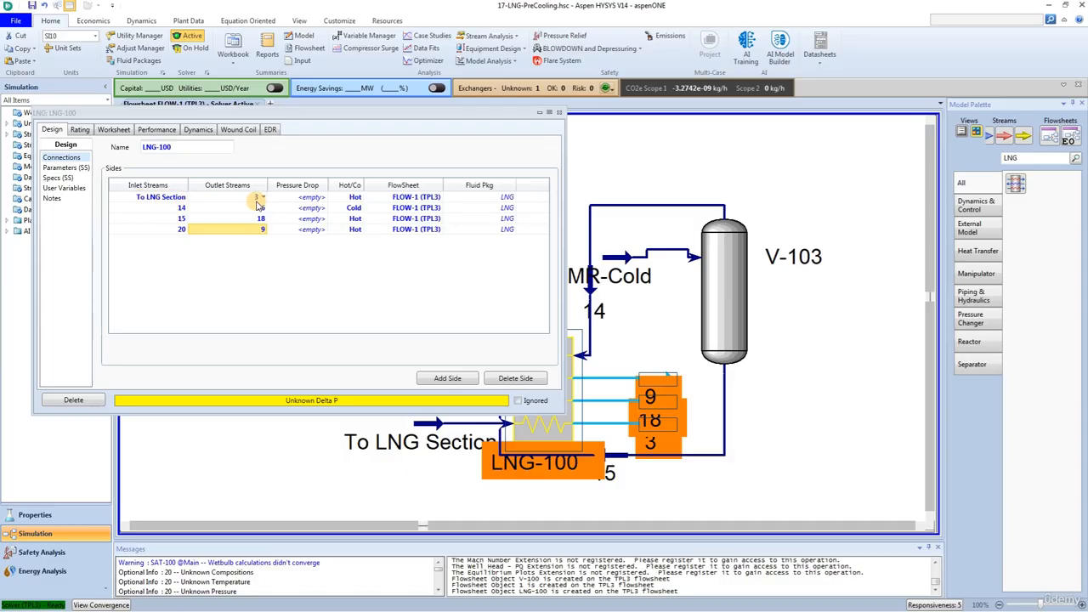
{"action": "left_click", "coordinate": [185, 220]}
{"action": "left_click", "coordinate": [342, 220]}
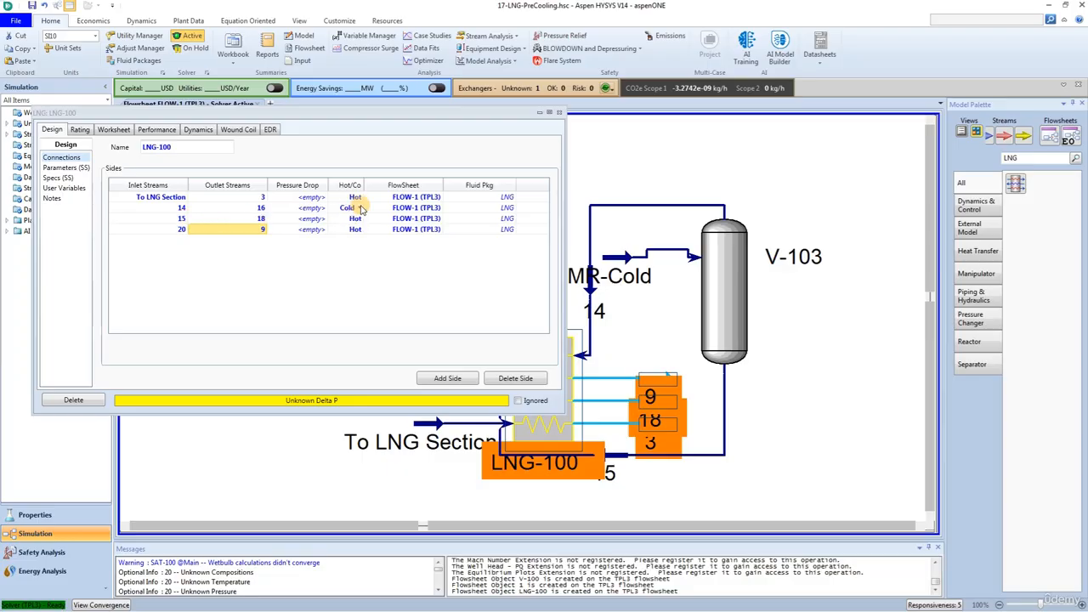
{"action": "left_click", "coordinate": [349, 207]}
{"action": "left_click", "coordinate": [359, 207]}
{"action": "left_click", "coordinate": [344, 224]}
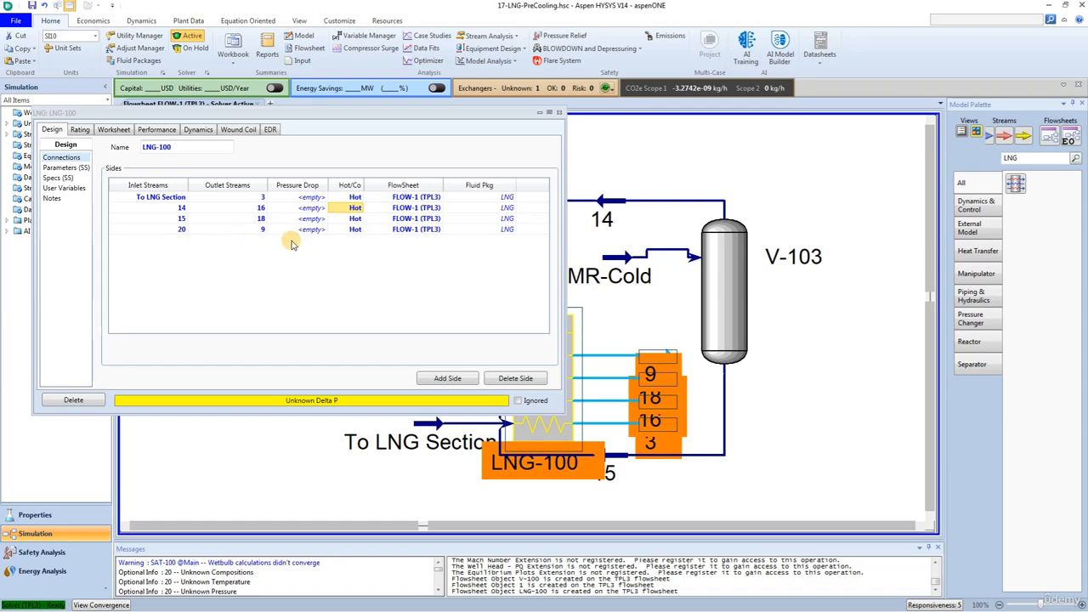
{"action": "left_click", "coordinate": [348, 229]}
{"action": "left_click", "coordinate": [359, 229]}
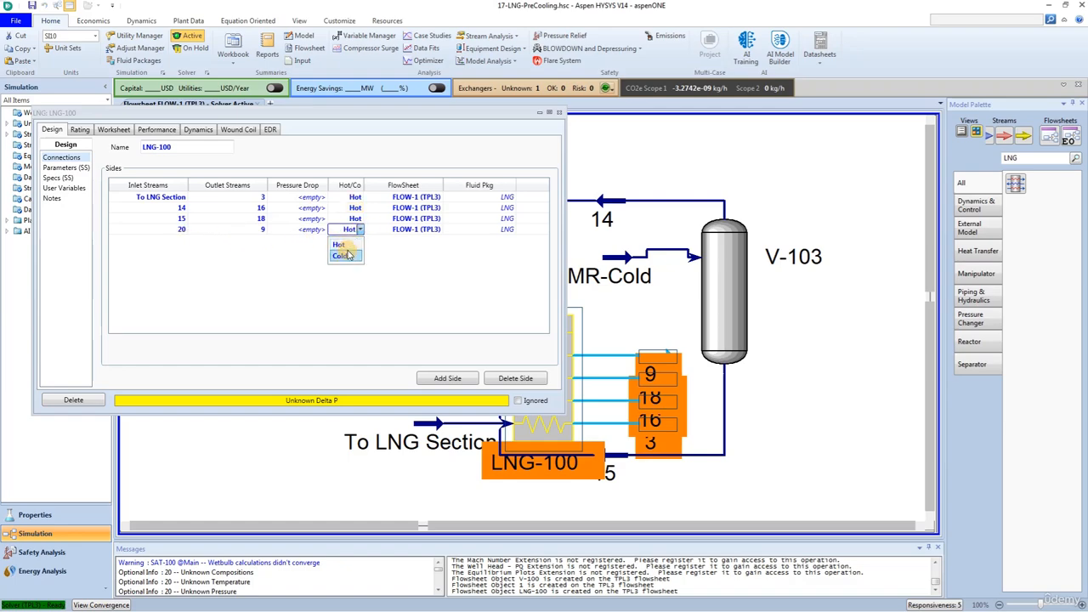
{"action": "left_click", "coordinate": [341, 255]}
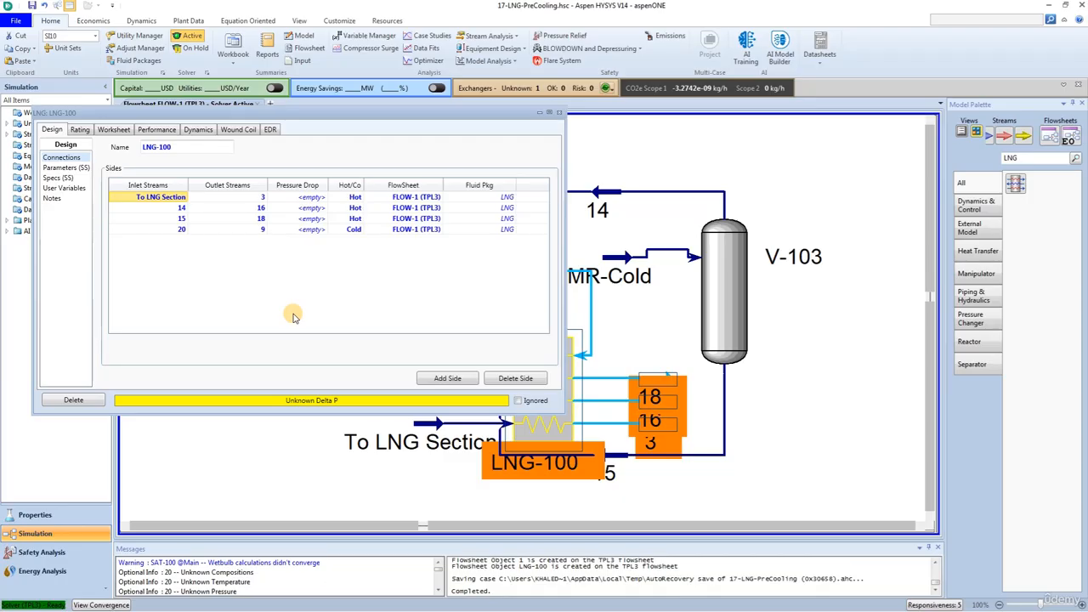
- Set the pressure drop to 200 kPa on each of the three hot sides of the LNG exchanger
{"action": "left_click", "coordinate": [303, 199]}
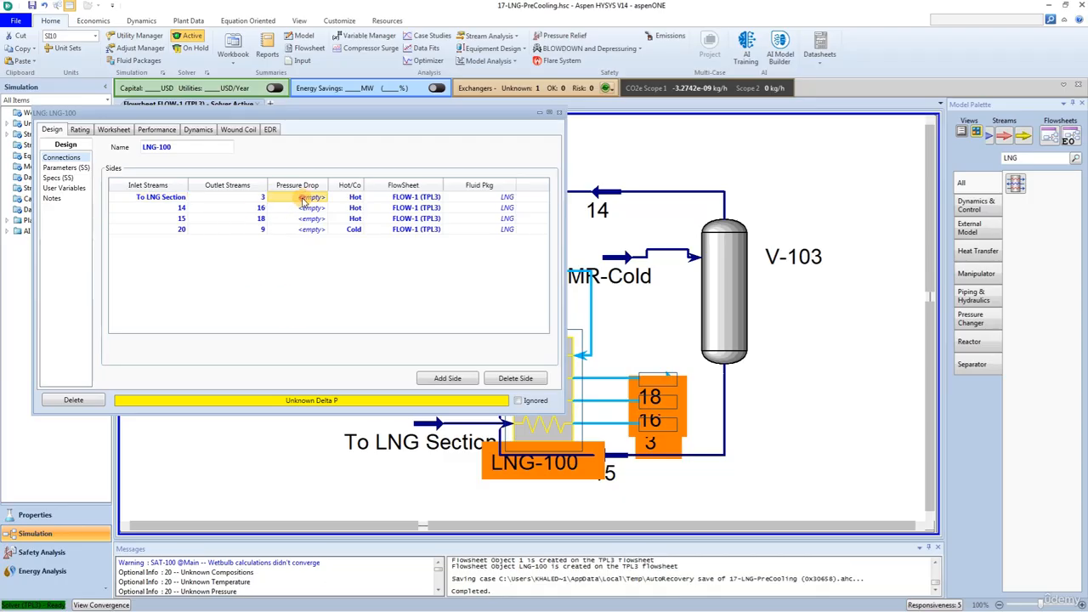
{"action": "type", "text": "200"}
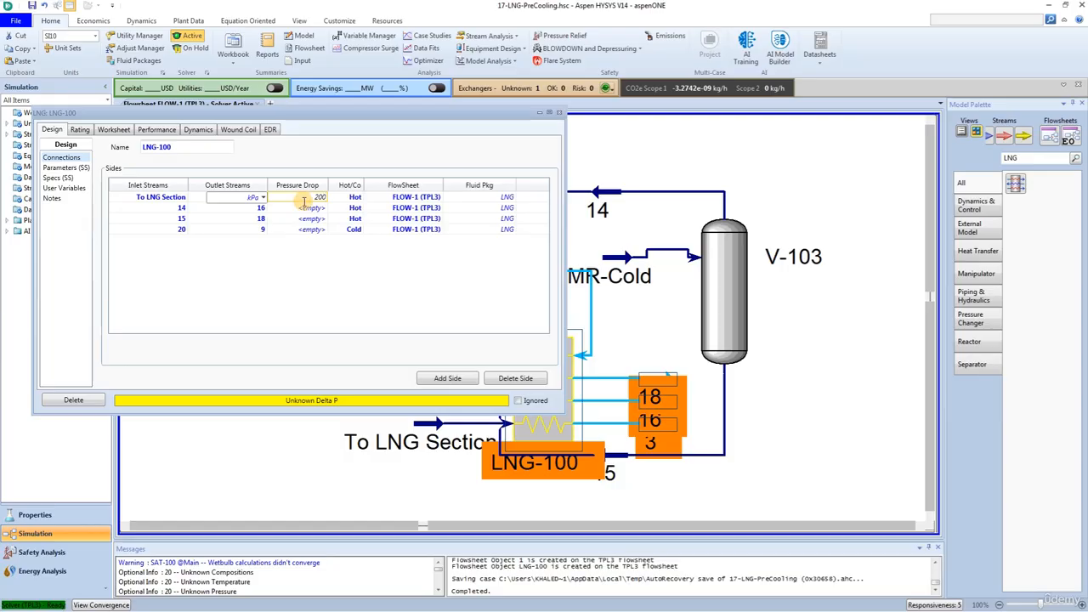
{"action": "left_click", "coordinate": [315, 209]}
{"action": "type", "text": "200"}
{"action": "key", "text": "Return"}
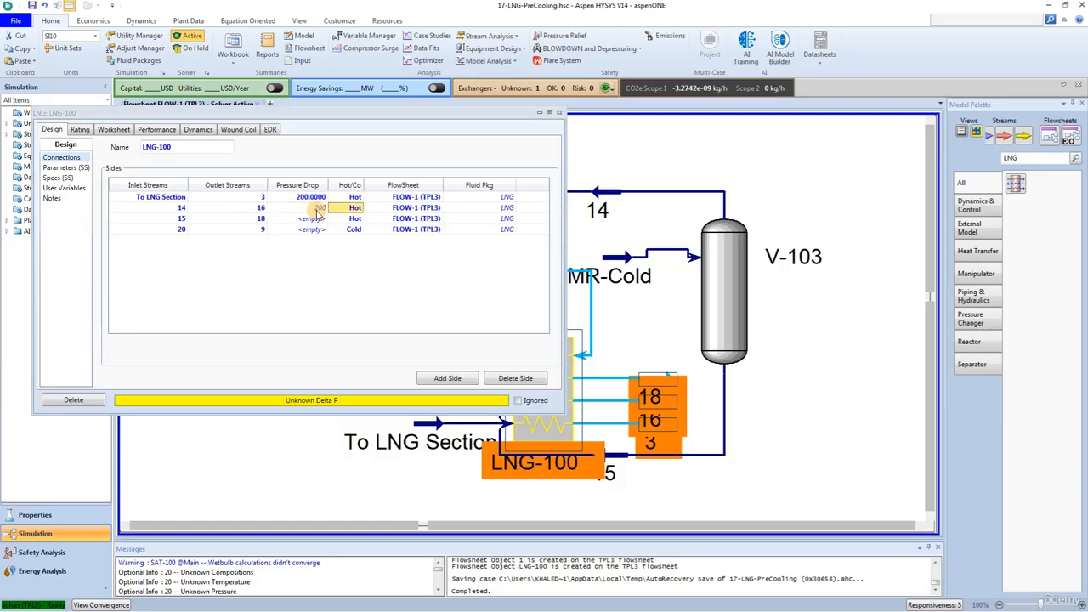
{"action": "left_click", "coordinate": [315, 219]}
{"action": "type", "text": "200"}
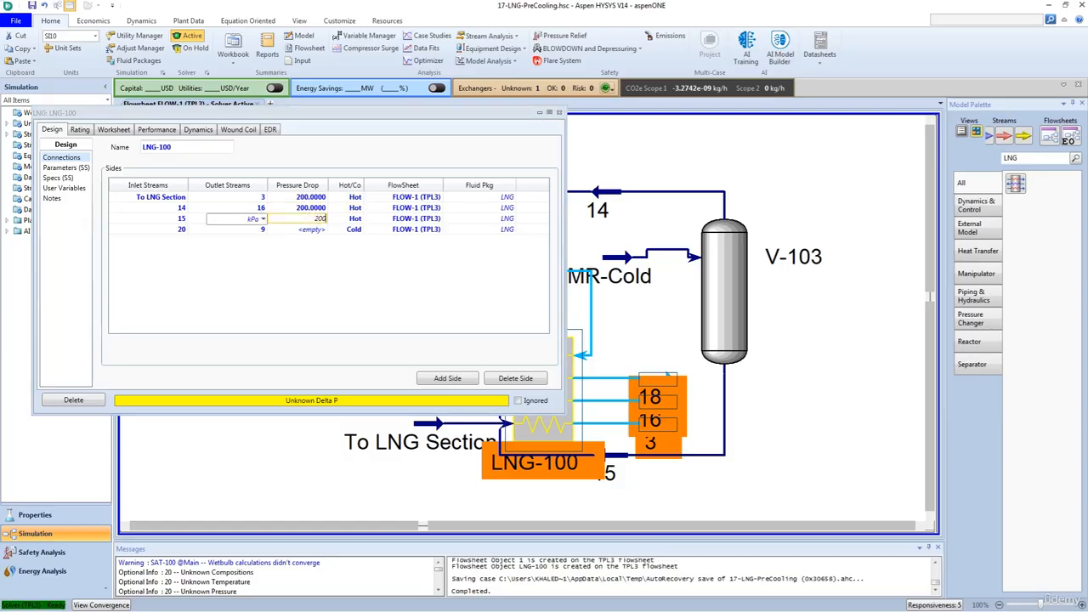
{"action": "key", "text": "Return"}
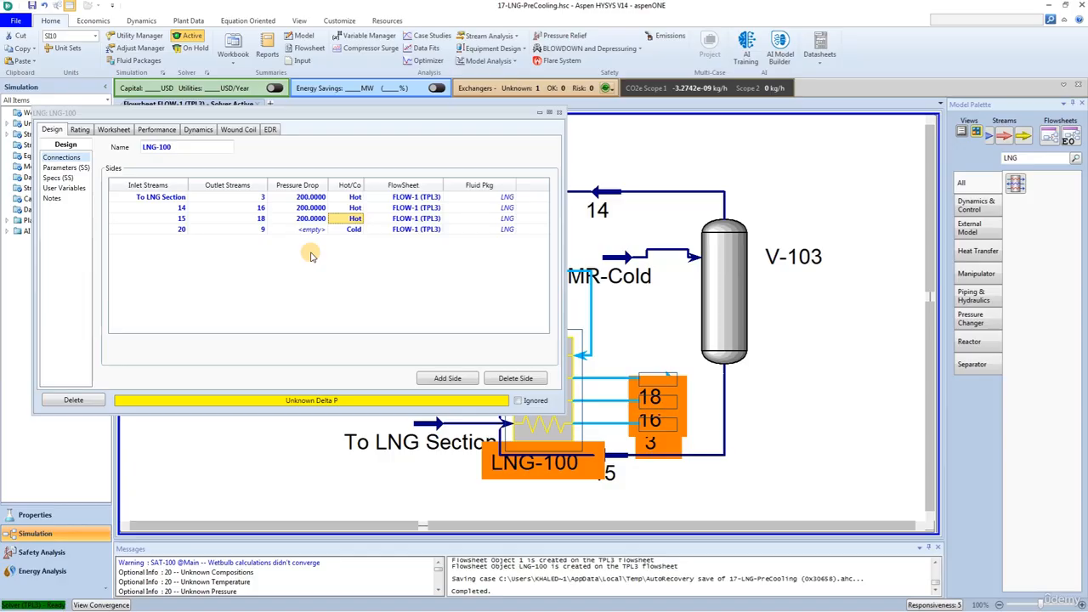
- Set the pressure drop of the exchanger's cold side, stream 20 to 9, to 30 kPa
{"action": "left_click", "coordinate": [299, 229]}
{"action": "type", "text": "3"}
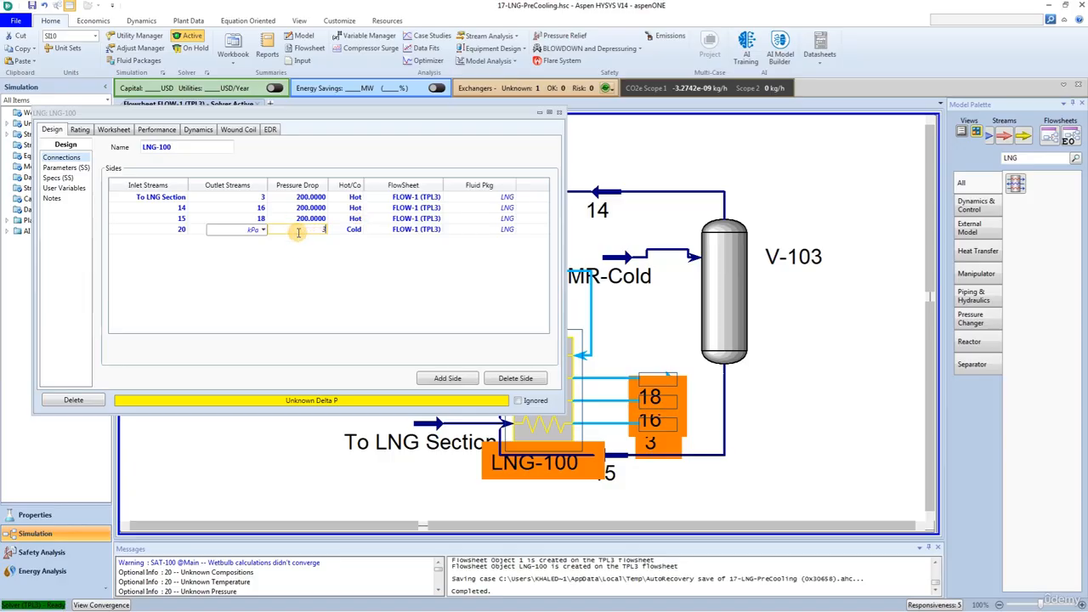
{"action": "type", "text": "0"}
{"action": "key", "text": "Return"}
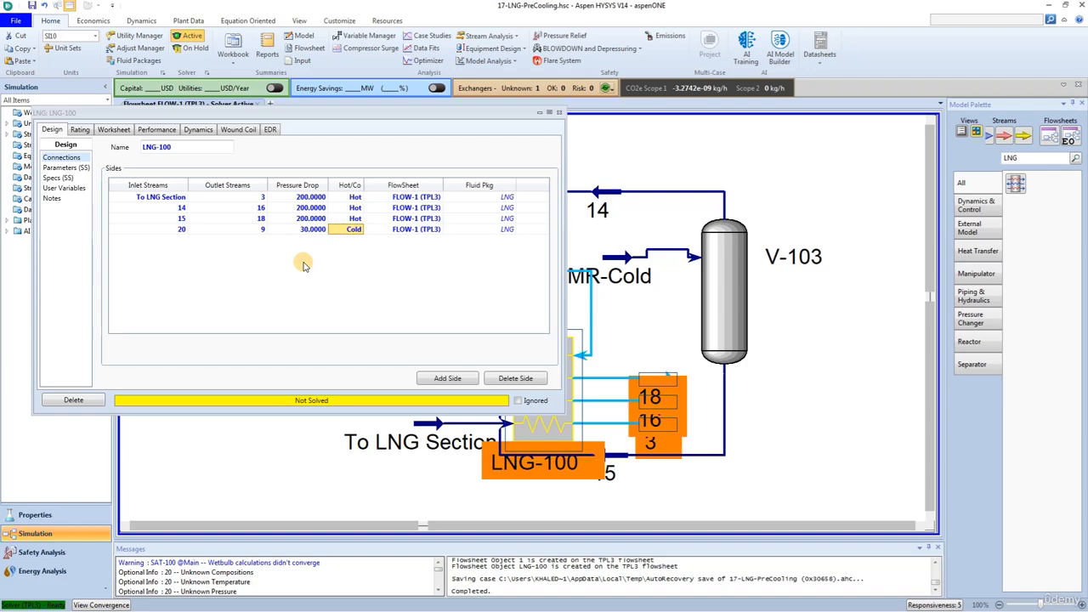
- Set the temperature of exchanger outlet stream 16 to -67.15 °C in the stream conditions
{"action": "left_click", "coordinate": [113, 129]}
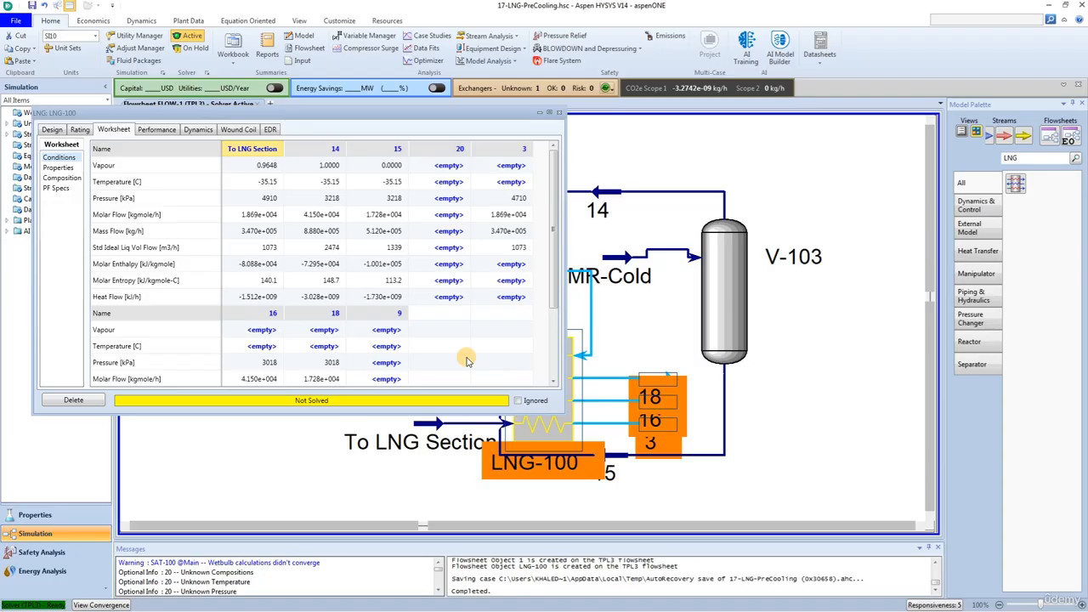
{"action": "left_click", "coordinate": [262, 347]}
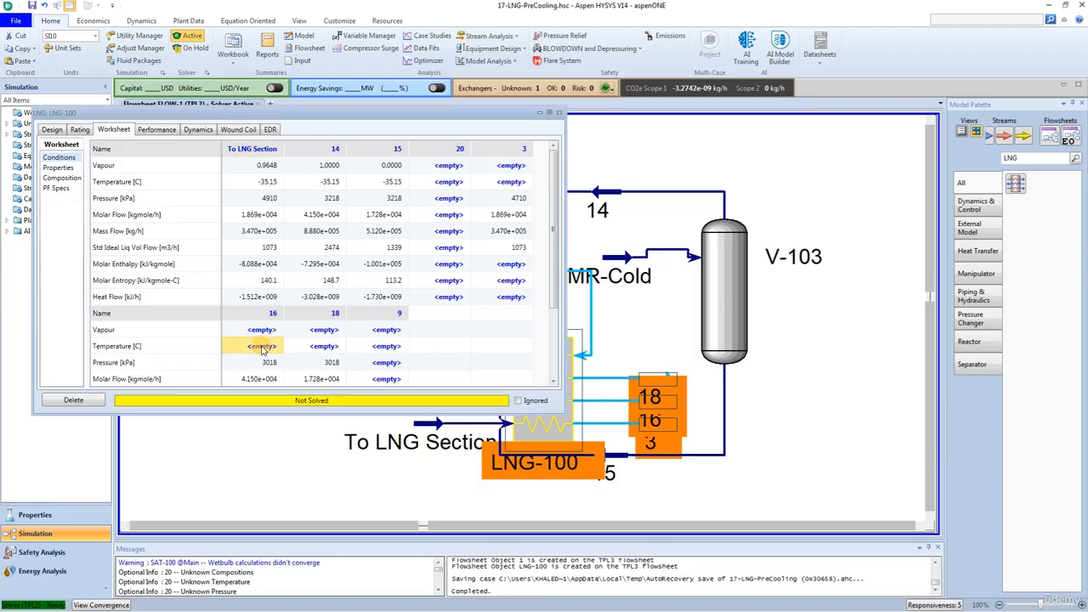
{"action": "type", "text": "-"}
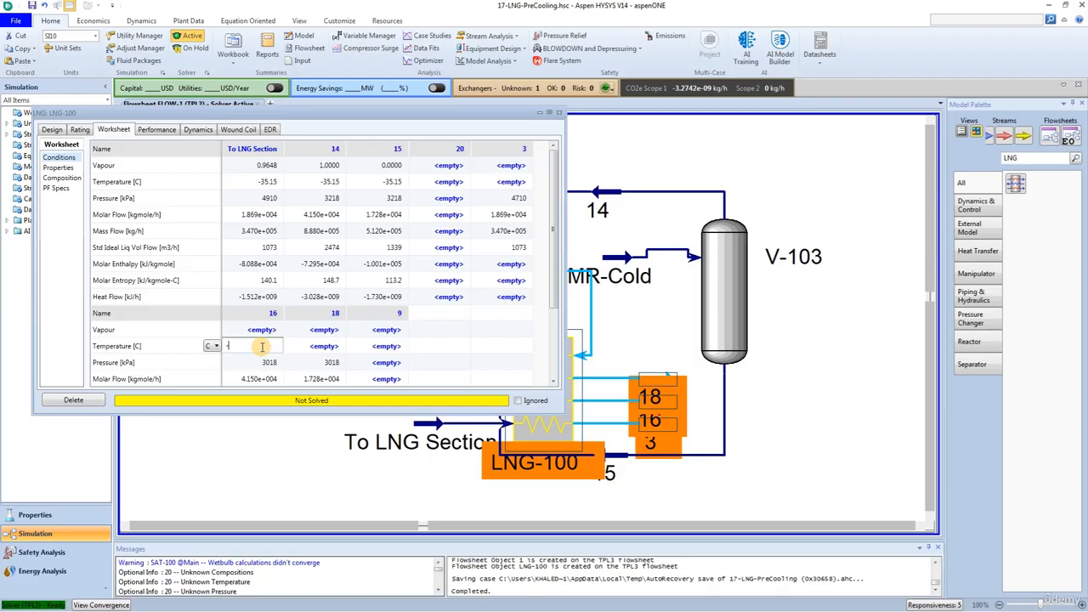
{"action": "type", "text": "67.15"}
{"action": "key", "text": "Return"}
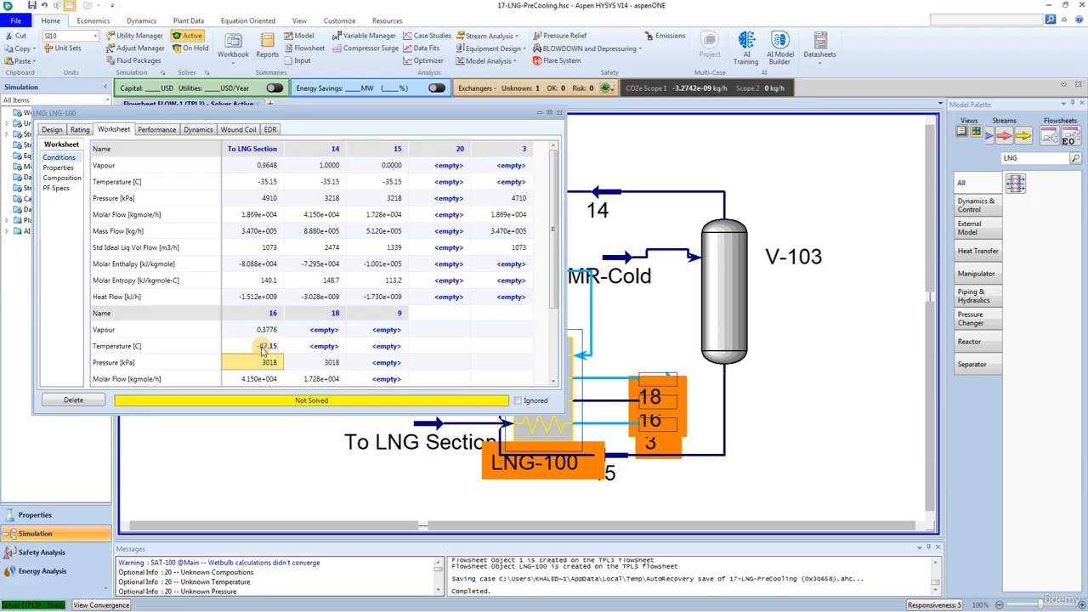
- Set the temperatures of streams 18 and 3 to -87.15 °C in the LNG-100 worksheet and close the exchanger's window
{"action": "left_click", "coordinate": [323, 348]}
{"action": "type", "text": "-"}
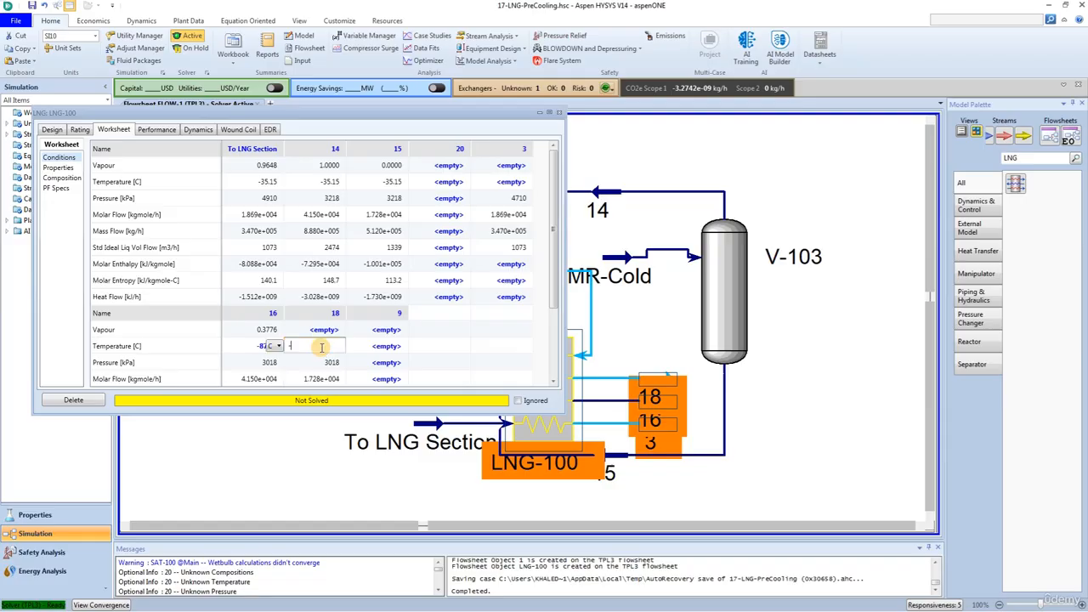
{"action": "type", "text": "87.15"}
{"action": "key", "text": "Return"}
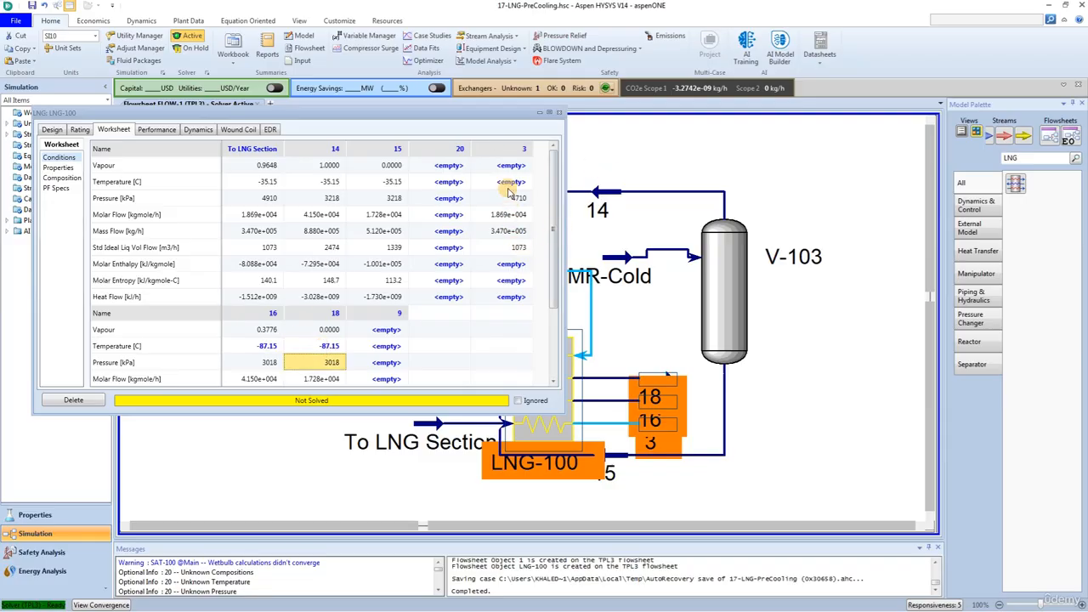
{"action": "left_click", "coordinate": [510, 182]}
{"action": "type", "text": "-"}
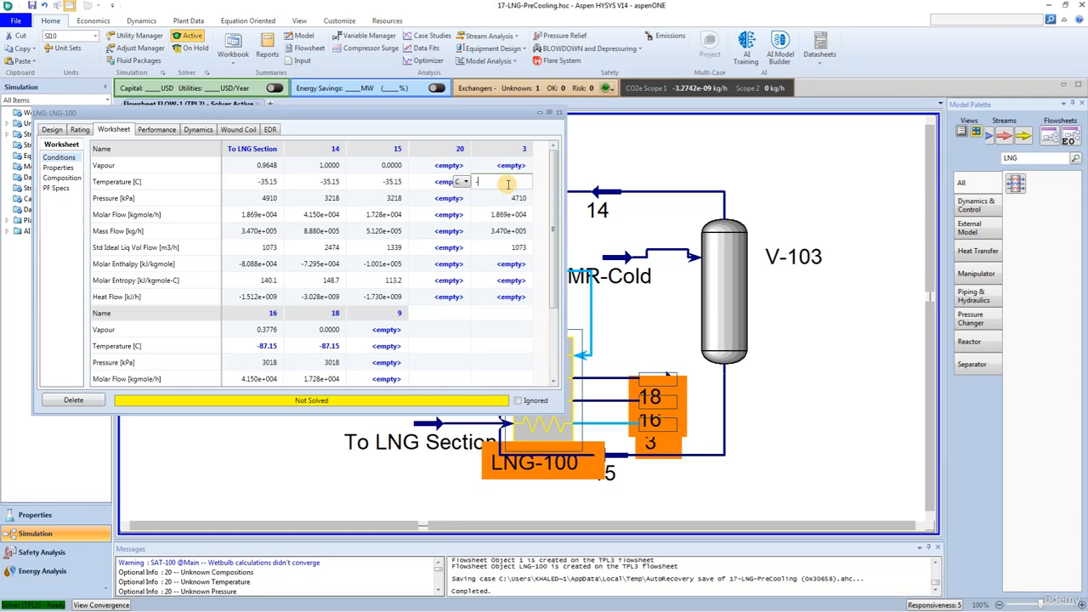
{"action": "type", "text": "84"}
{"action": "type", "text": ".15"}
{"action": "key", "text": "Return"}
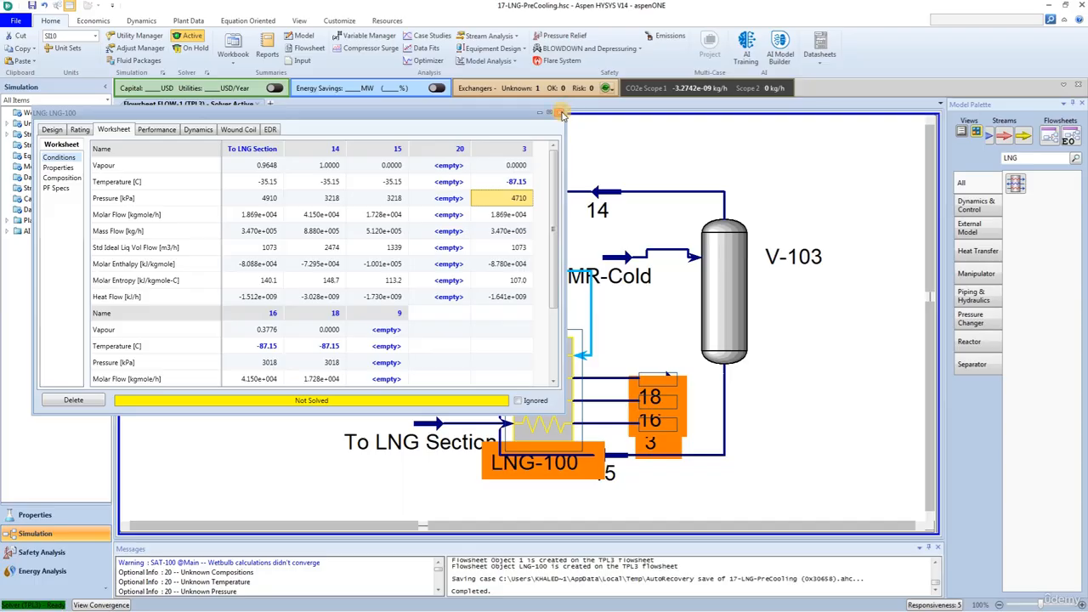
{"action": "left_click", "coordinate": [558, 113]}
- Search the model palette for a valve and place one on the flowsheet just downstream of LNG-100
{"action": "double_click", "coordinate": [1010, 158]}
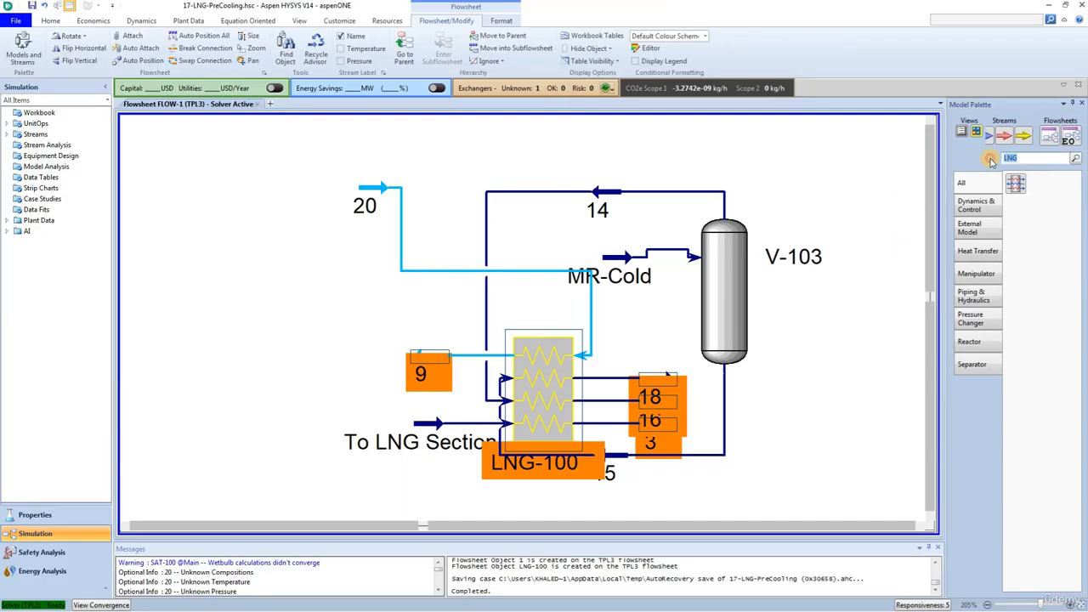
{"action": "type", "text": "valv"}
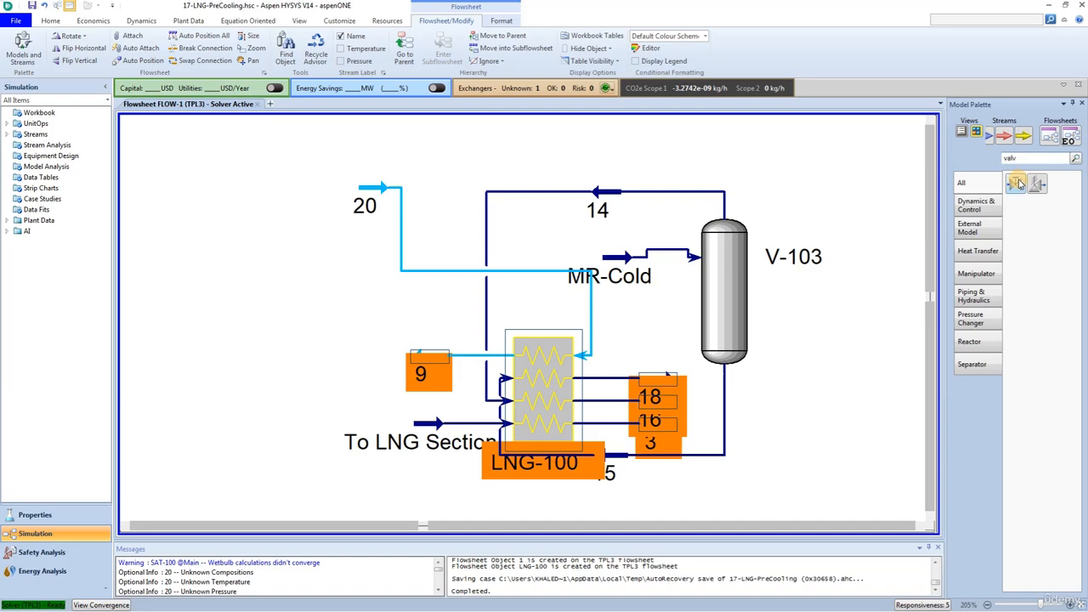
{"action": "left_click_drag", "start_coordinate": [1015, 184], "coordinate": [252, 345]}
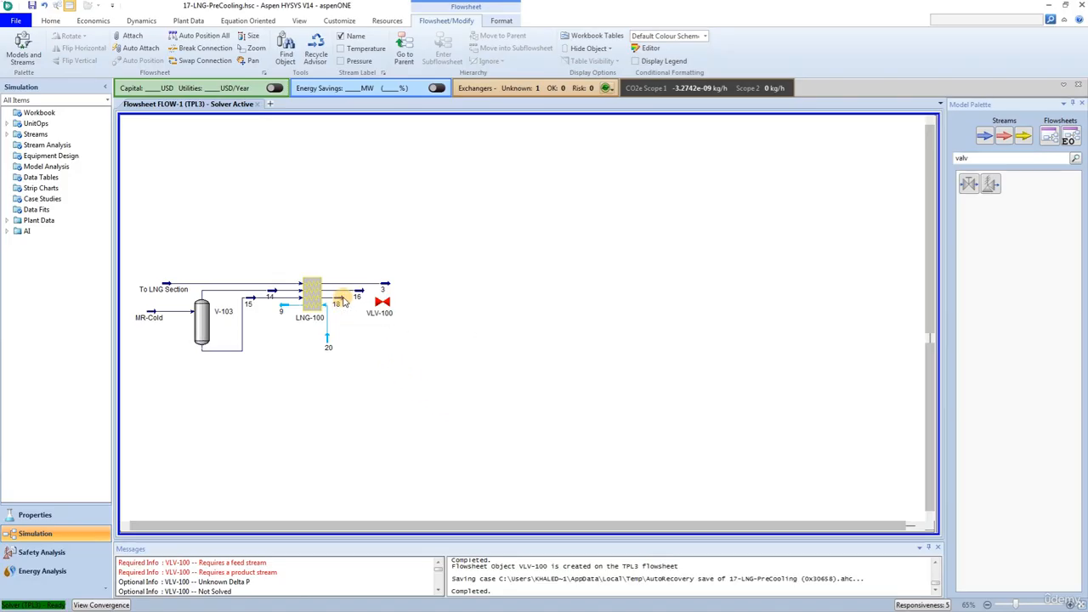
- Connect stream 18 to the new valve's inlet and move the valve further downstream, in line with that stream
{"action": "key", "text": "ctrl"}
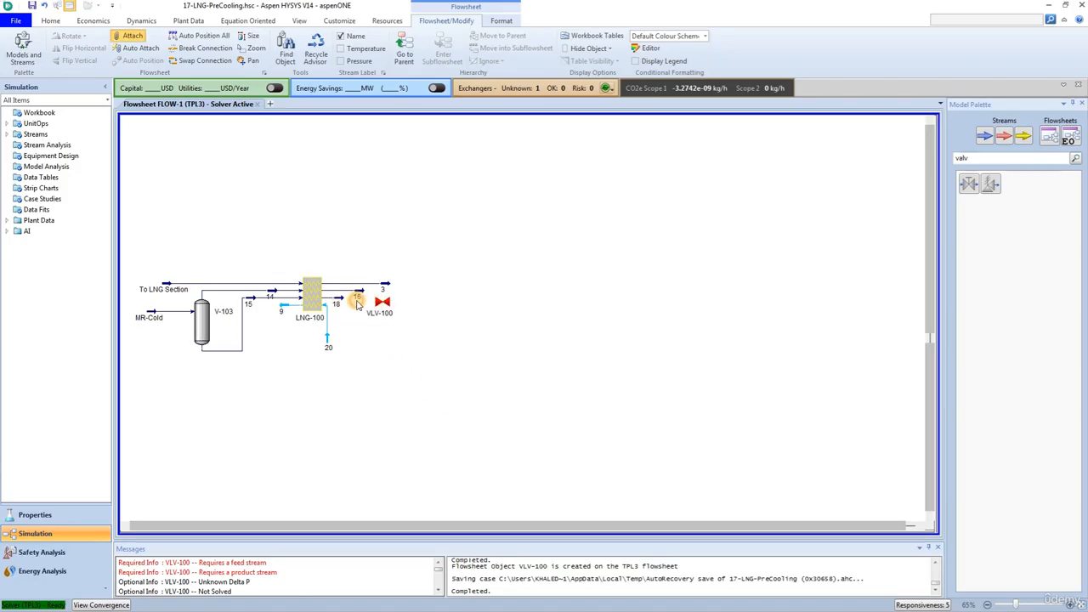
{"action": "left_click_drag", "start_coordinate": [344, 298], "coordinate": [379, 302]}
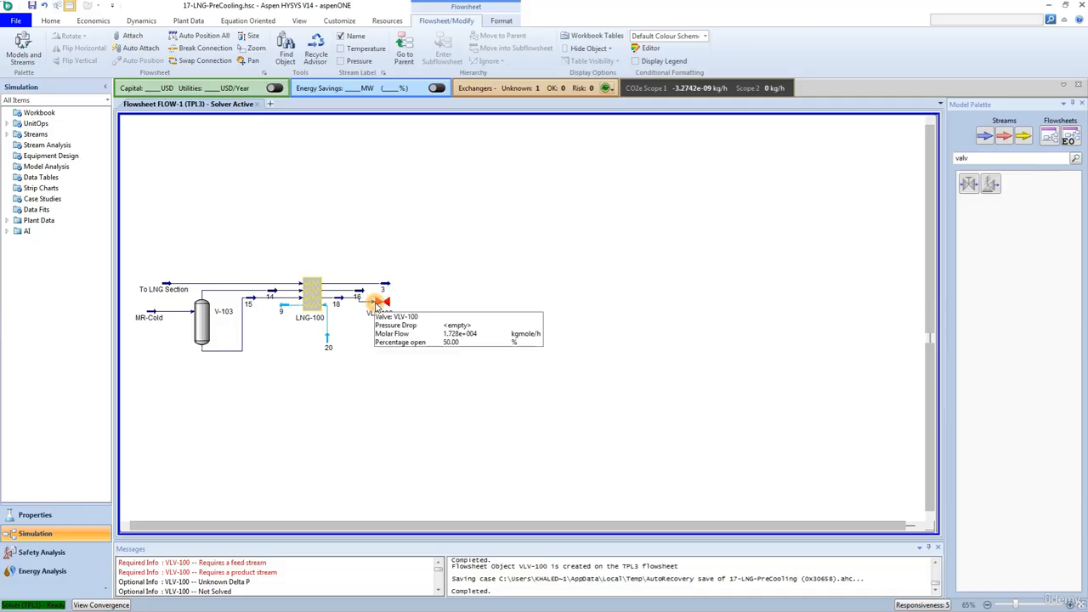
{"action": "left_click", "coordinate": [385, 302]}
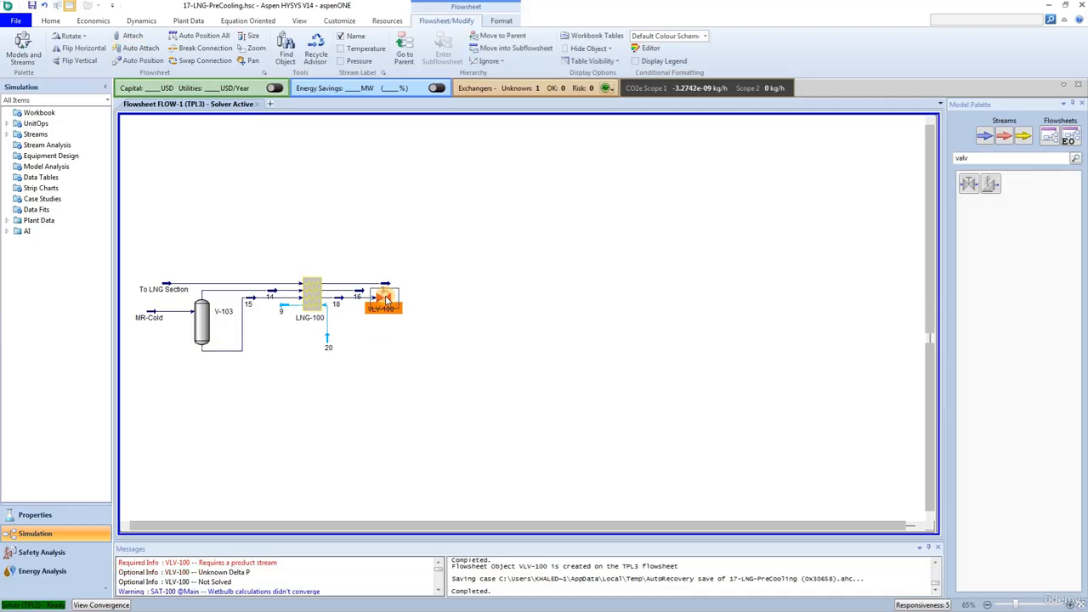
{"action": "left_click_drag", "start_coordinate": [387, 300], "coordinate": [406, 300]}
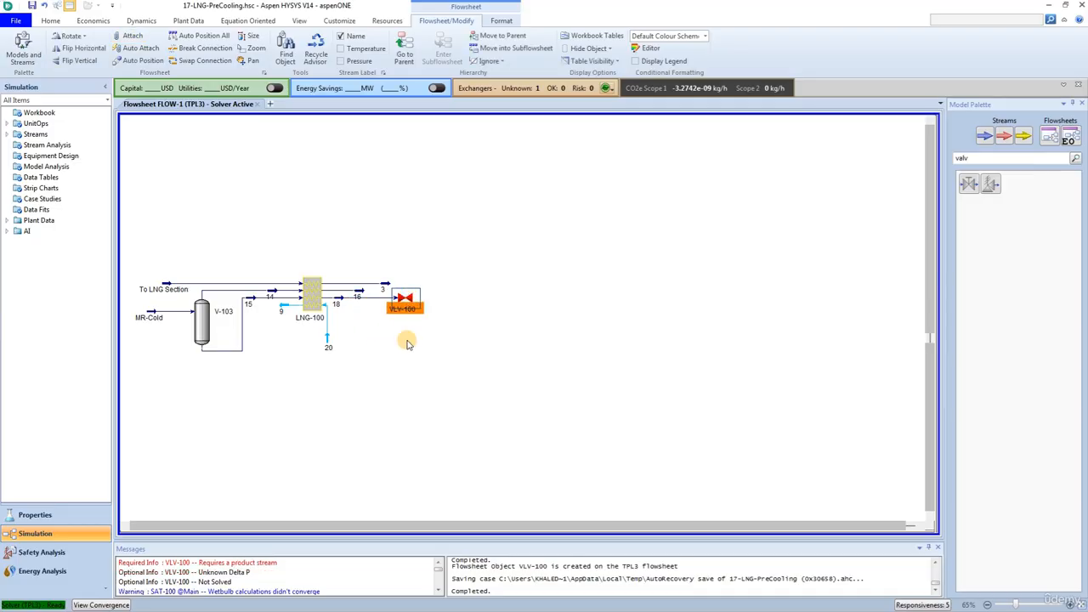
- Rename the valve VLV-104 and define its outlet stream as 19
{"action": "double_click", "coordinate": [407, 299]}
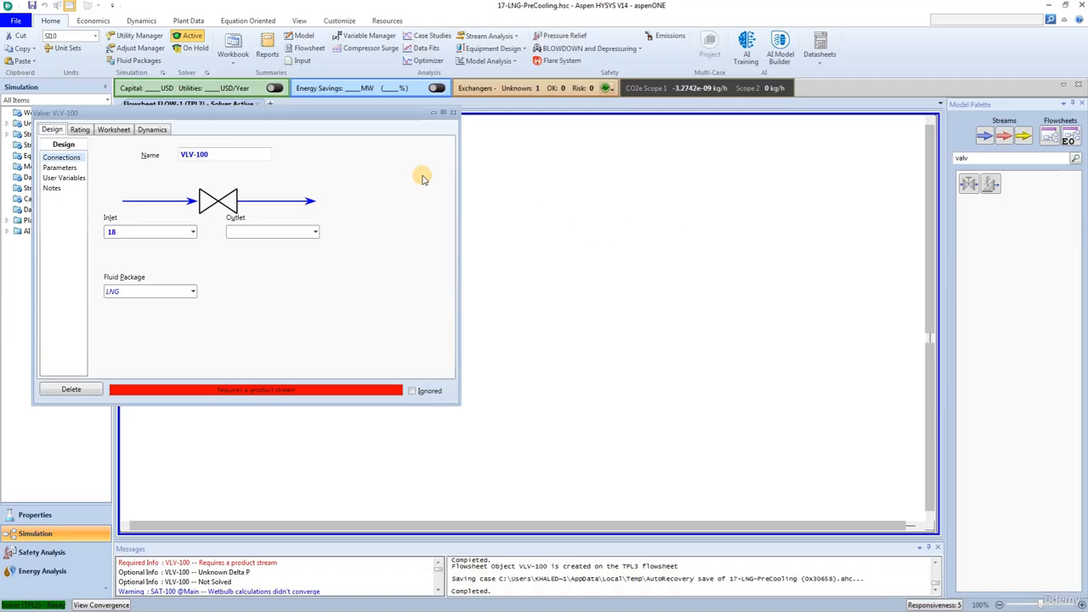
{"action": "left_click", "coordinate": [253, 149]}
{"action": "left_click", "coordinate": [251, 152]}
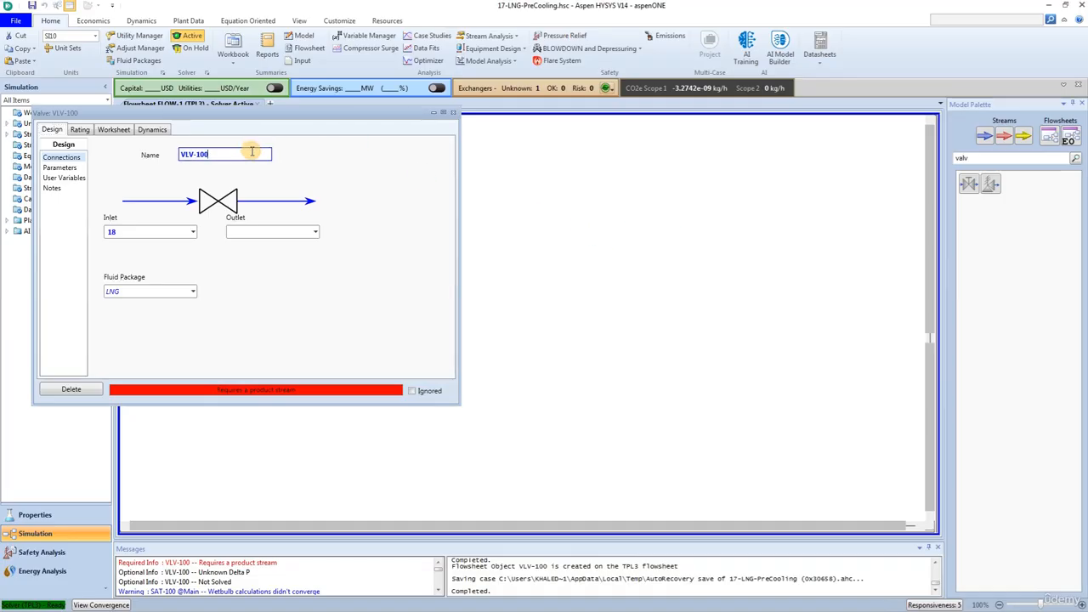
{"action": "key", "text": "BackSpace"}
{"action": "type", "text": "4"}
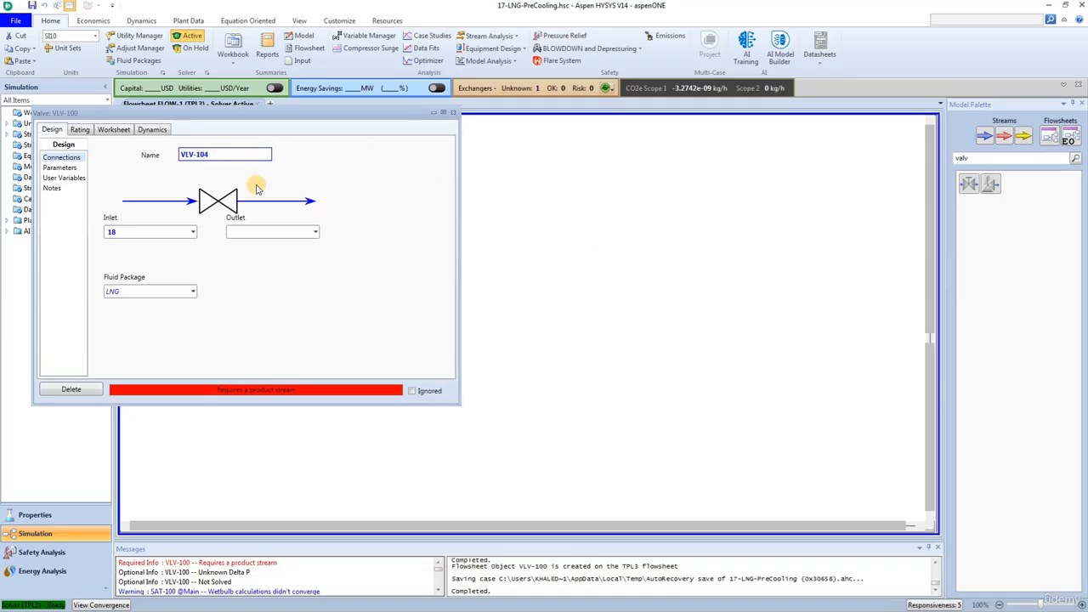
{"action": "left_click", "coordinate": [255, 233]}
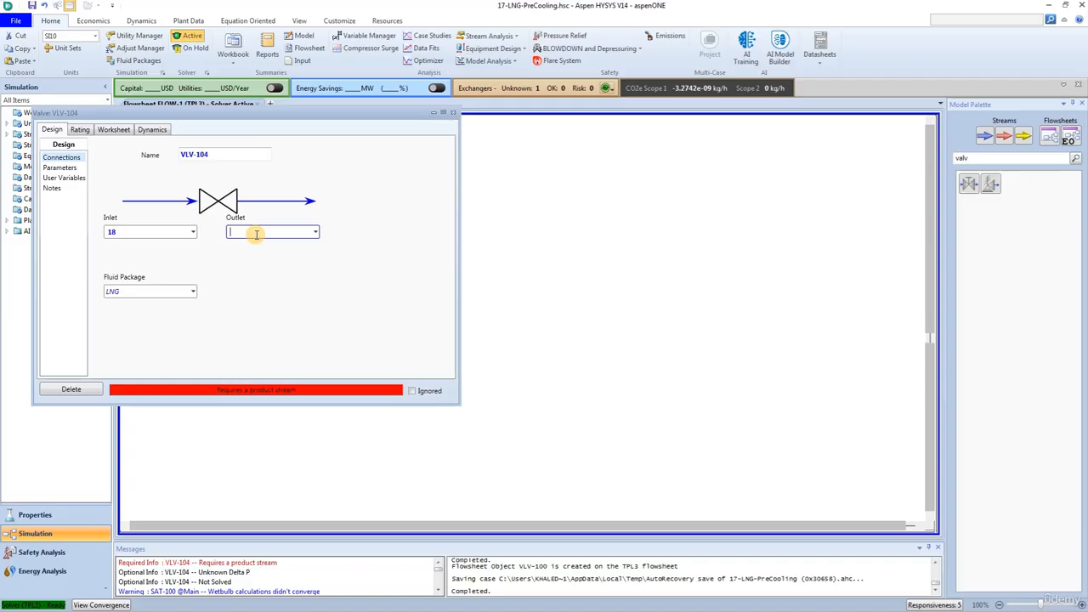
{"action": "type", "text": "19"}
{"action": "key", "text": "Return"}
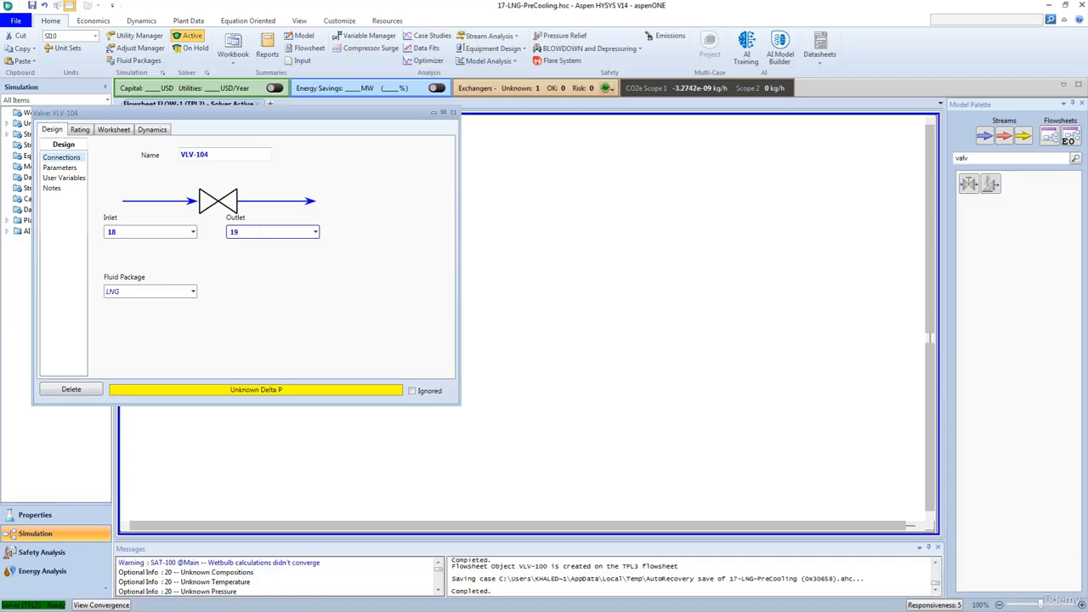
- Set the pressure of stream 19 to 260 kPa in the VLV-104 worksheet and close the valve's window
{"action": "left_click", "coordinate": [114, 130]}
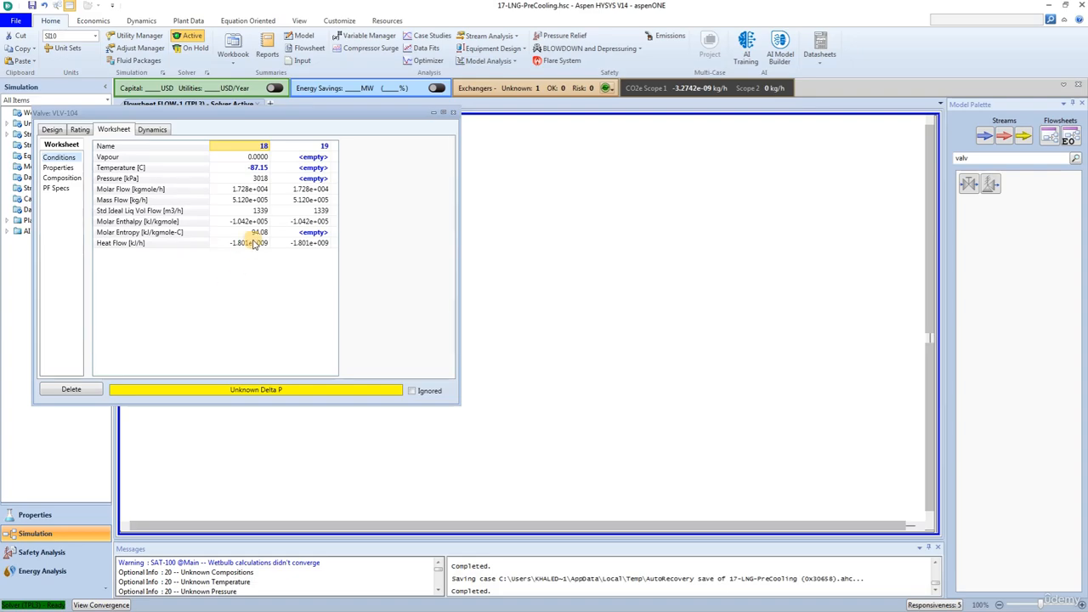
{"action": "left_click", "coordinate": [311, 178]}
{"action": "type", "text": "360"}
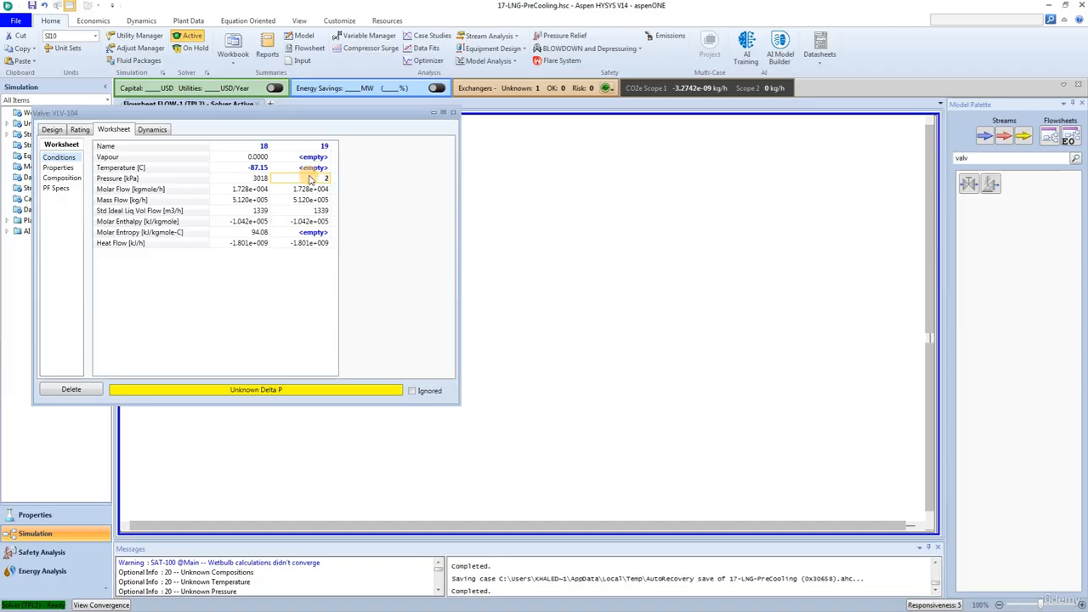
{"action": "key", "text": "Return"}
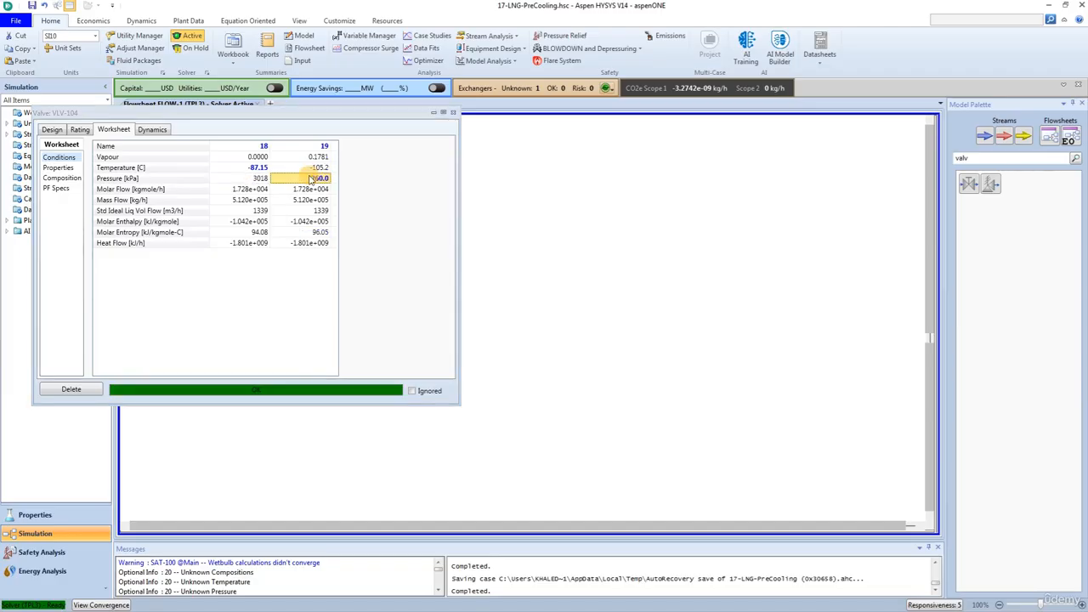
{"action": "left_click", "coordinate": [454, 114]}
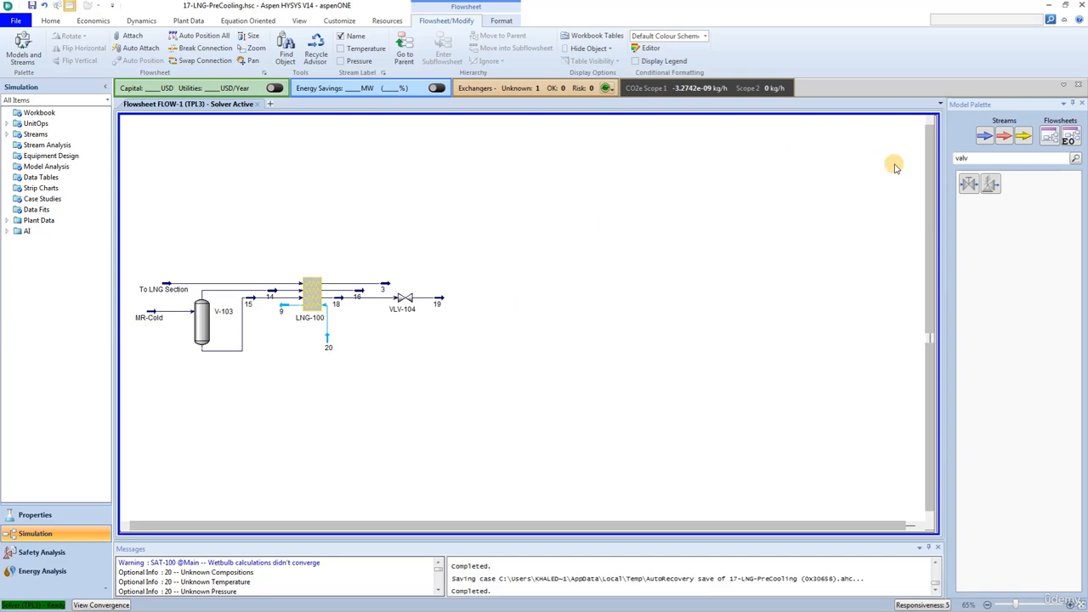
- Search the model palette for a mixer and place one on the flowsheet below LNG-100 and VLV-104
{"action": "left_click", "coordinate": [974, 157]}
{"action": "left_click_drag", "start_coordinate": [975, 157], "coordinate": [913, 154]}
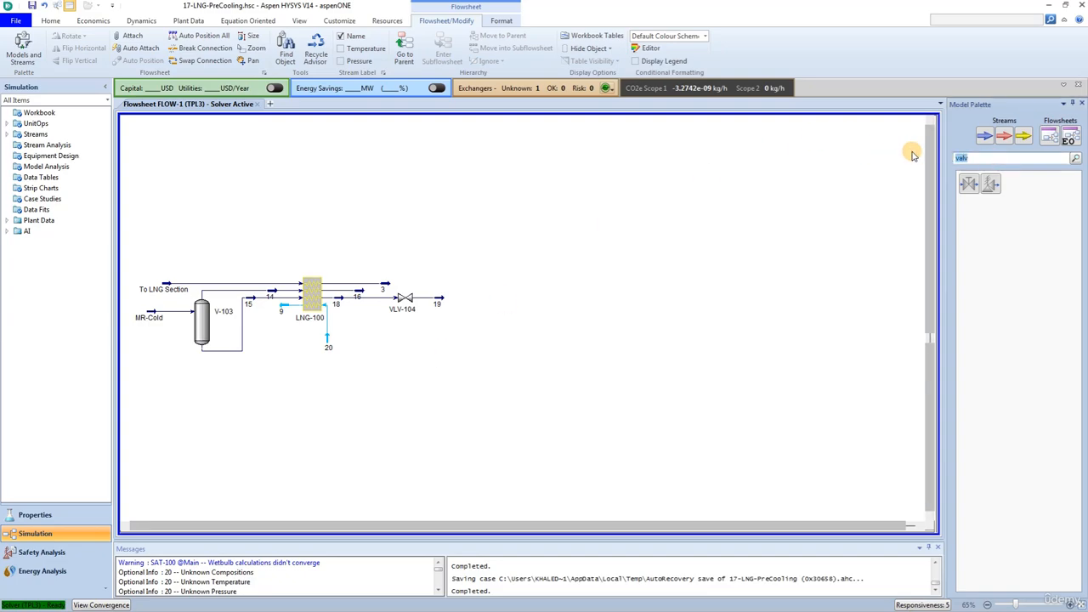
{"action": "type", "text": "mi"}
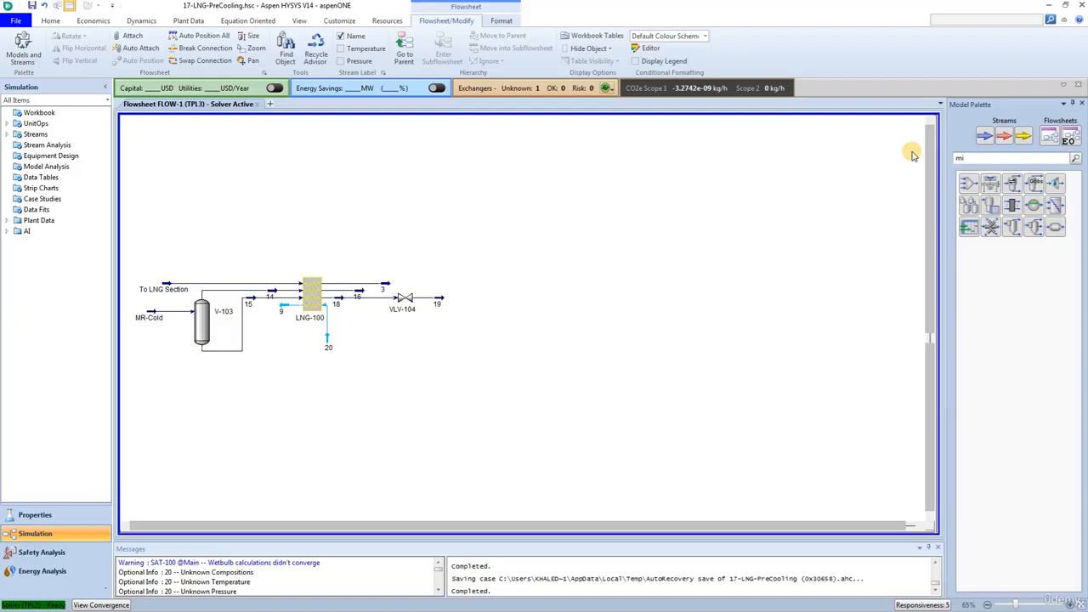
{"action": "left_click", "coordinate": [968, 183]}
{"action": "left_click", "coordinate": [388, 389]}
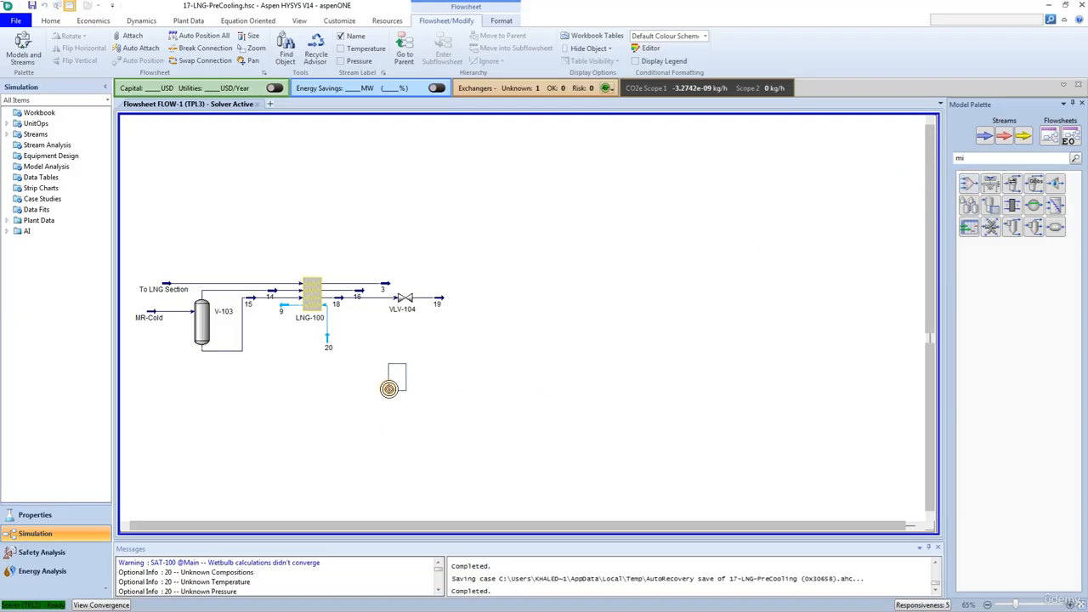
{"action": "left_click", "coordinate": [358, 385]}
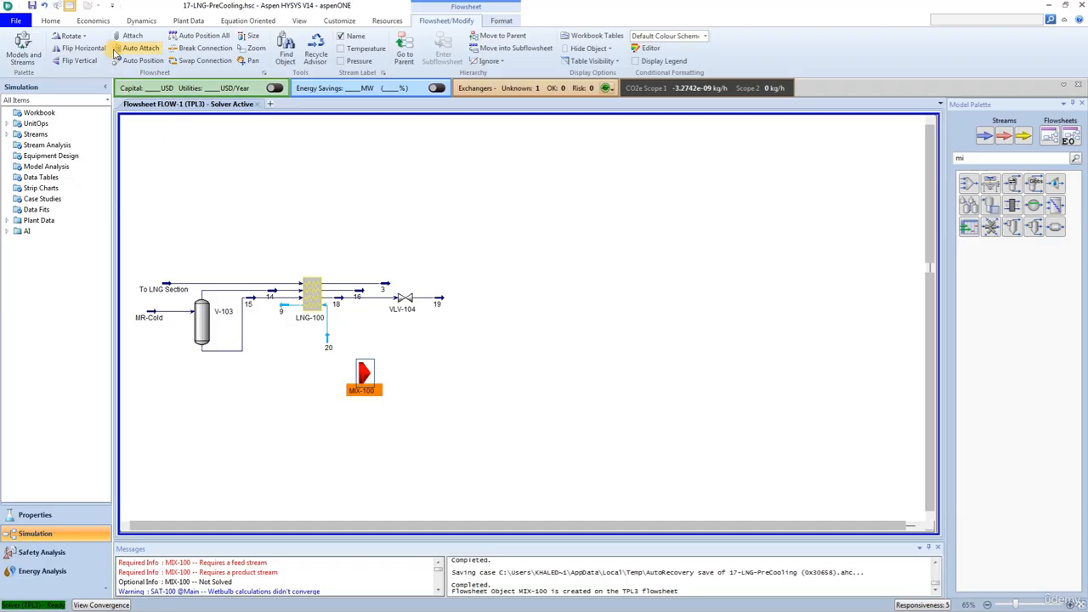
- Rotate the mixer so its outlet points downward and move it beneath stream 19
{"action": "left_click", "coordinate": [57, 37]}
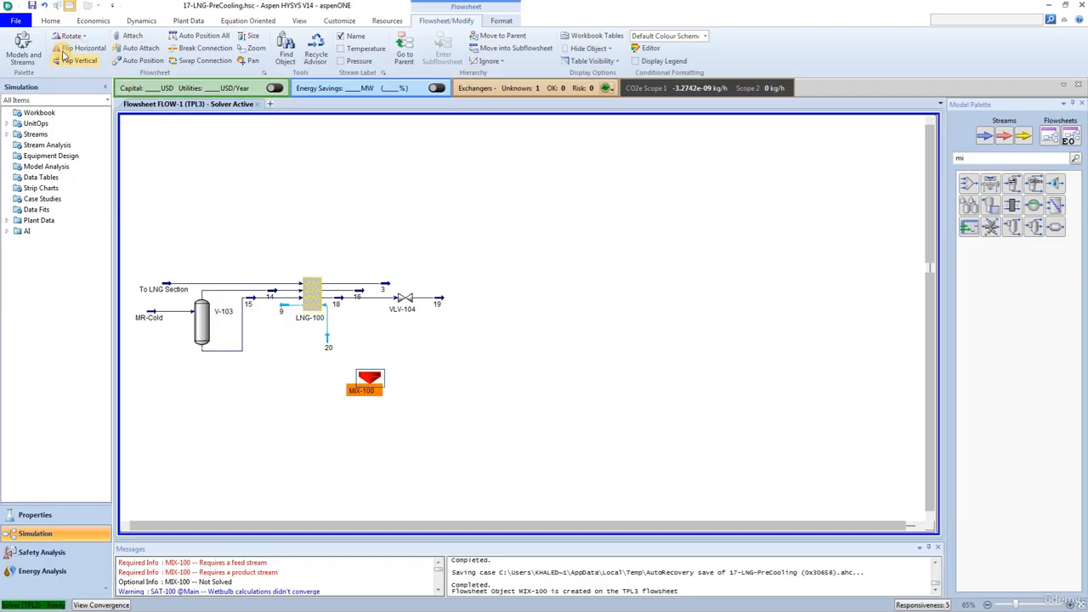
{"action": "left_click", "coordinate": [362, 410]}
{"action": "left_click_drag", "start_coordinate": [371, 378], "coordinate": [445, 373]}
- Attach the mixer's outlet to stream 20, the cold feed of LNG-100
{"action": "left_click", "coordinate": [330, 388]}
{"action": "key", "text": "ctrl"}
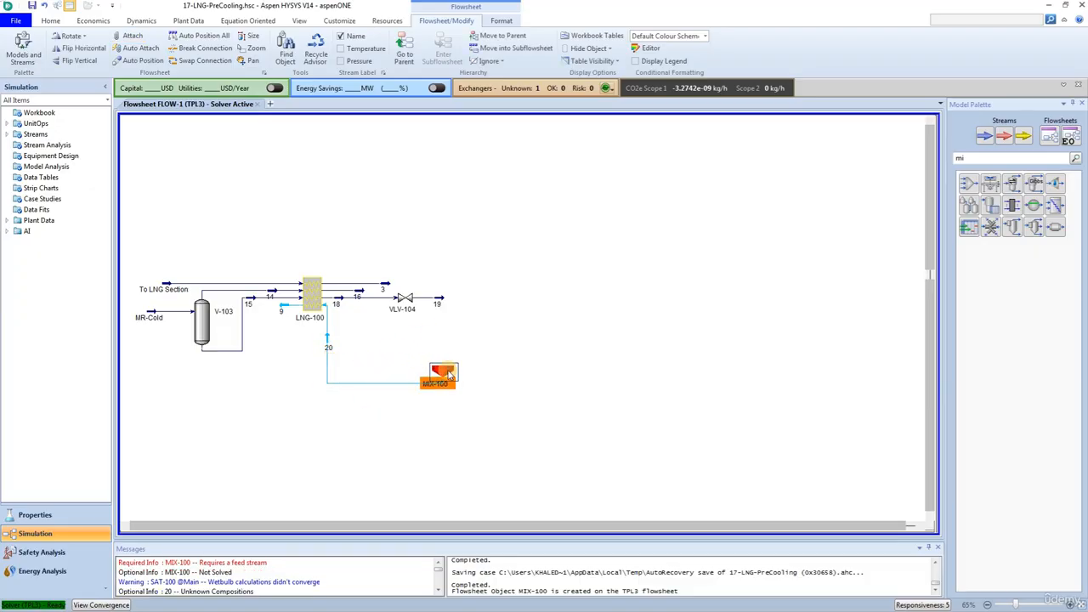
{"action": "key", "text": "ctrl"}
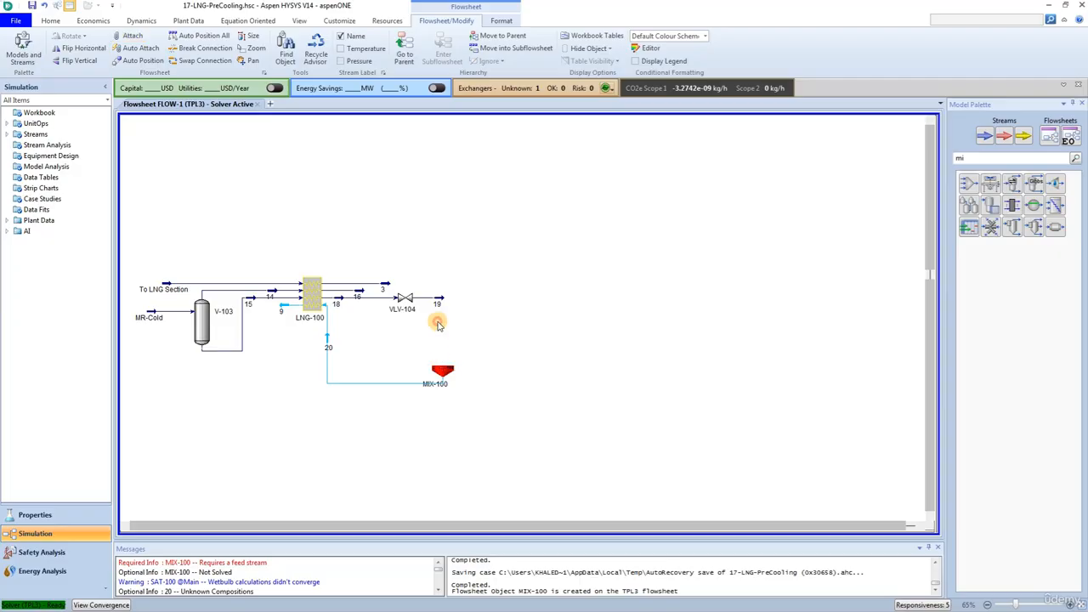
- Shift the mixer slightly further right and attach stream 19 as its feed
{"action": "left_click_drag", "start_coordinate": [440, 372], "coordinate": [462, 372]}
{"action": "key", "text": "ctrl"}
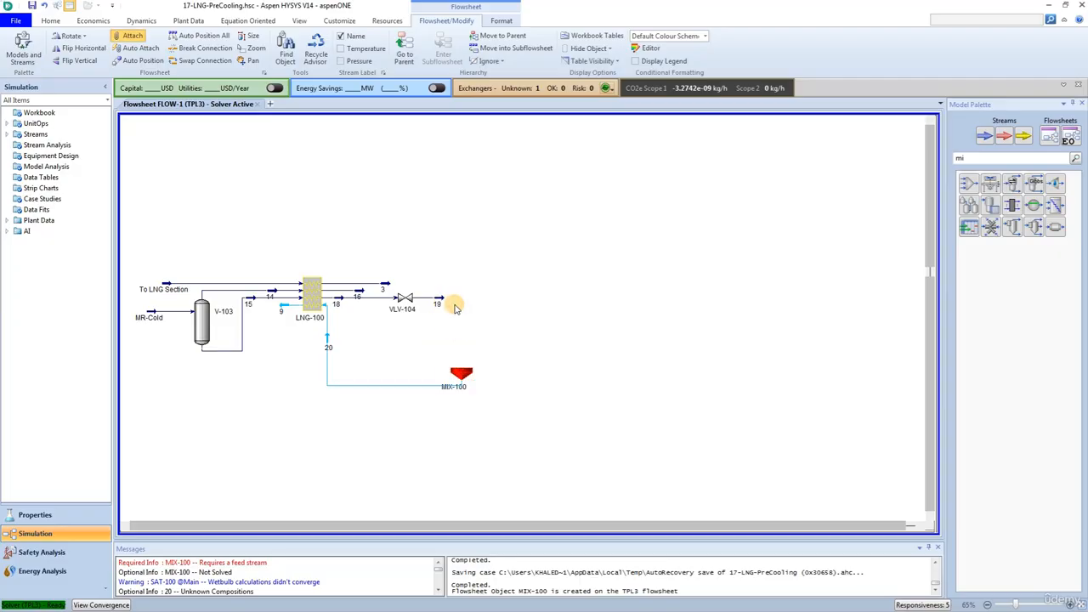
{"action": "left_click_drag", "start_coordinate": [438, 298], "coordinate": [456, 370]}
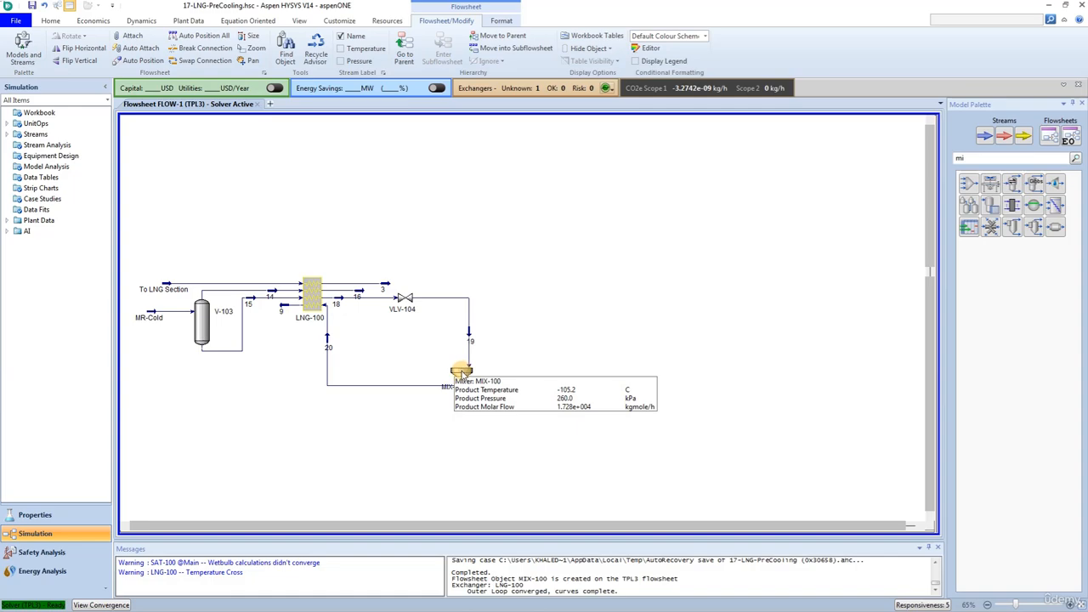
- Create a new material stream above MIX-100 that enters the mixer as its second feed
{"action": "key", "text": "ctrl"}
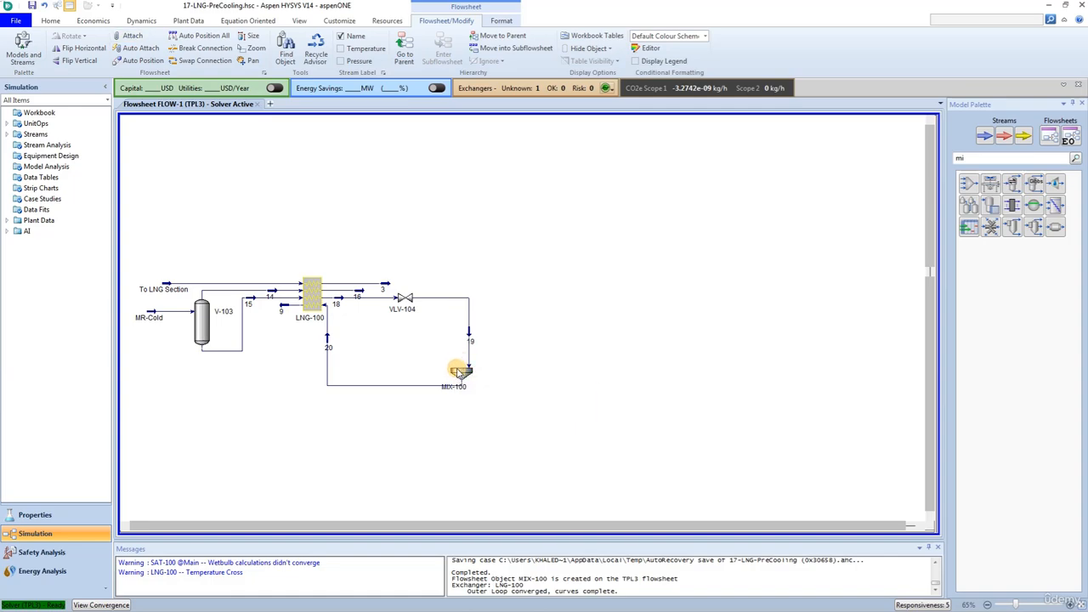
{"action": "left_click", "coordinate": [459, 371]}
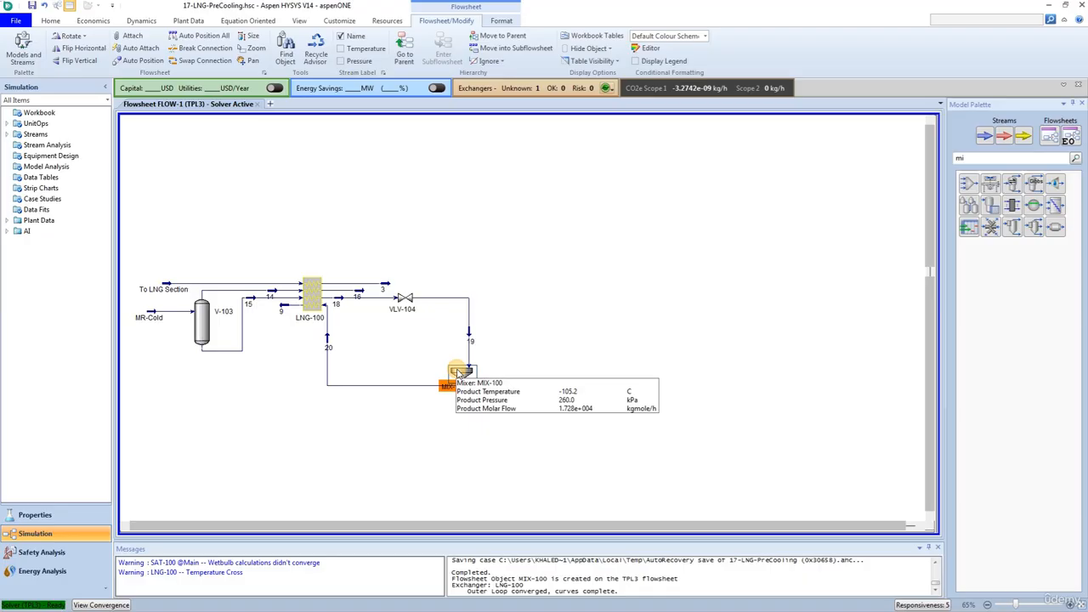
{"action": "key", "text": "ctrl"}
{"action": "left_click_drag", "start_coordinate": [459, 370], "coordinate": [466, 312]}
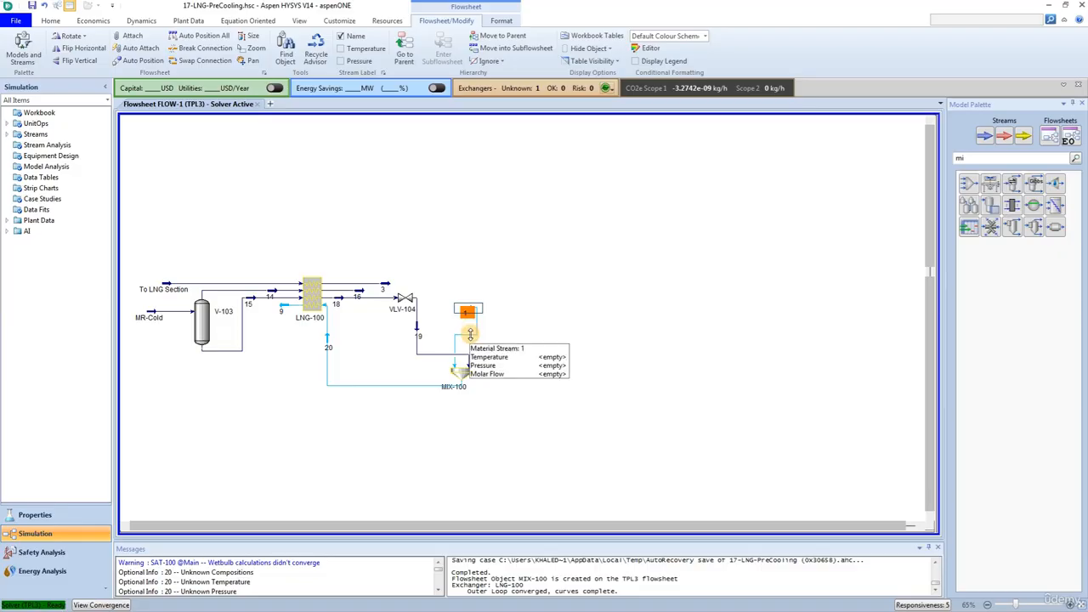
- Break the connection between stream 19 and MIX-100 and reattach stream 19 to the mixer so the two feed lines no longer cross
{"action": "left_click", "coordinate": [174, 49]}
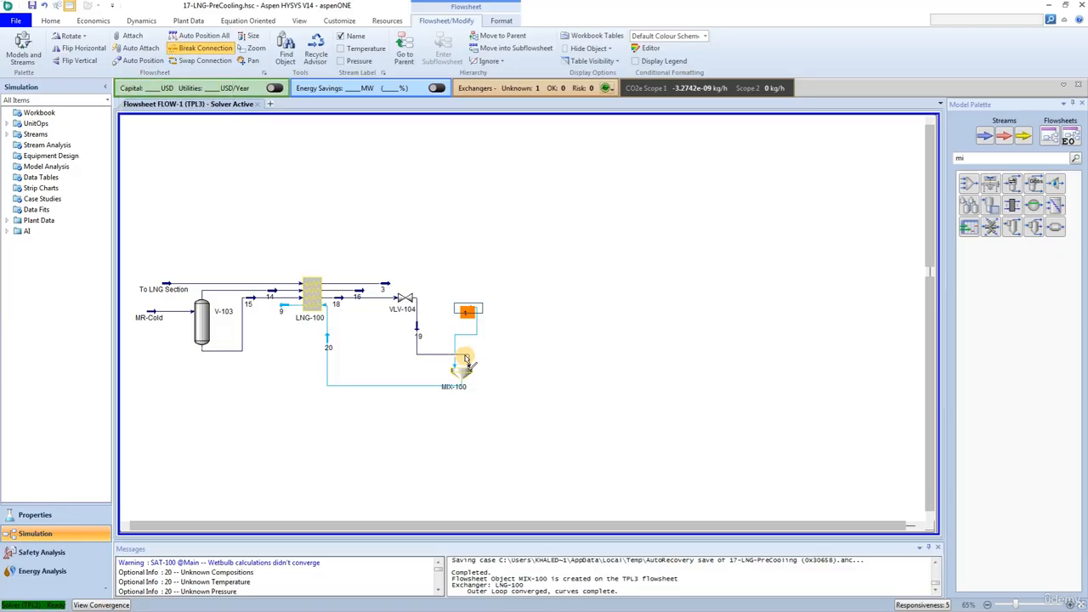
{"action": "left_click", "coordinate": [464, 357]}
{"action": "key", "text": "ctrl"}
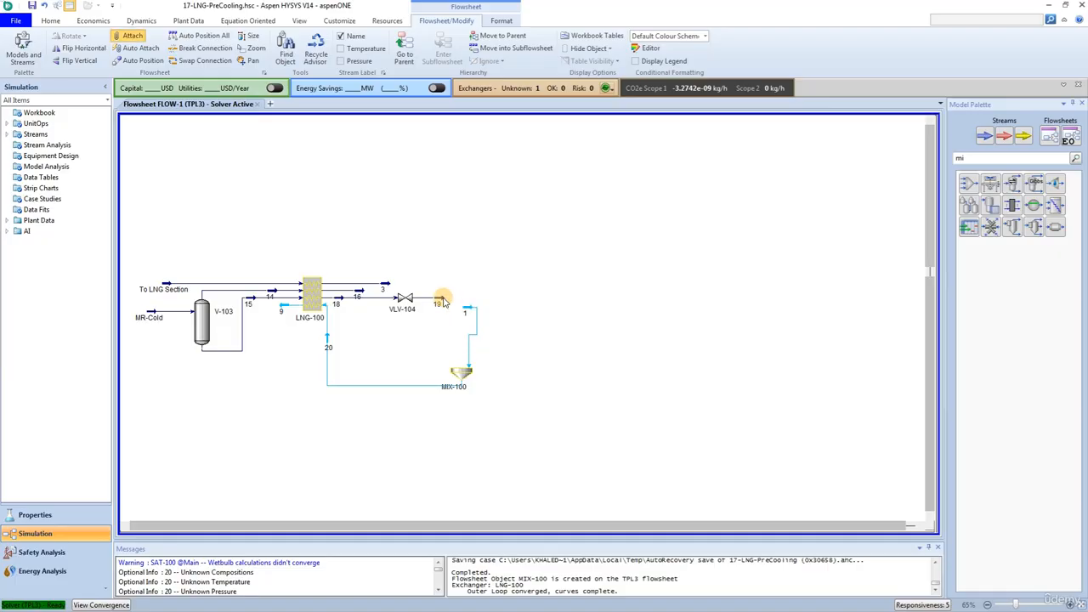
{"action": "left_click_drag", "start_coordinate": [441, 302], "coordinate": [461, 367]}
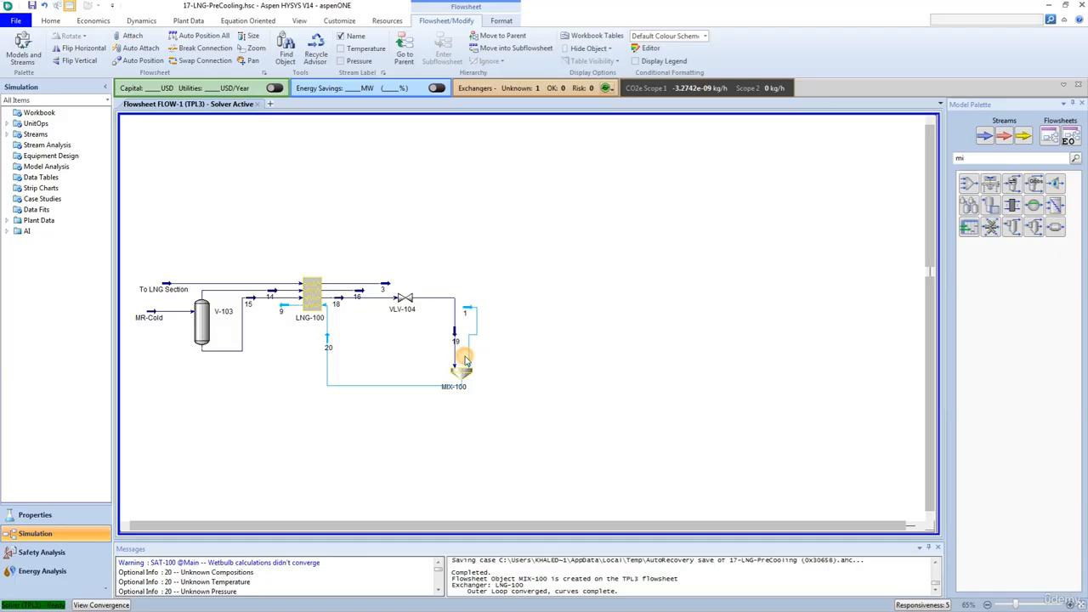
- Rotate stream 1 to run vertically and align it above the mixer's second inlet
{"action": "left_click", "coordinate": [471, 314]}
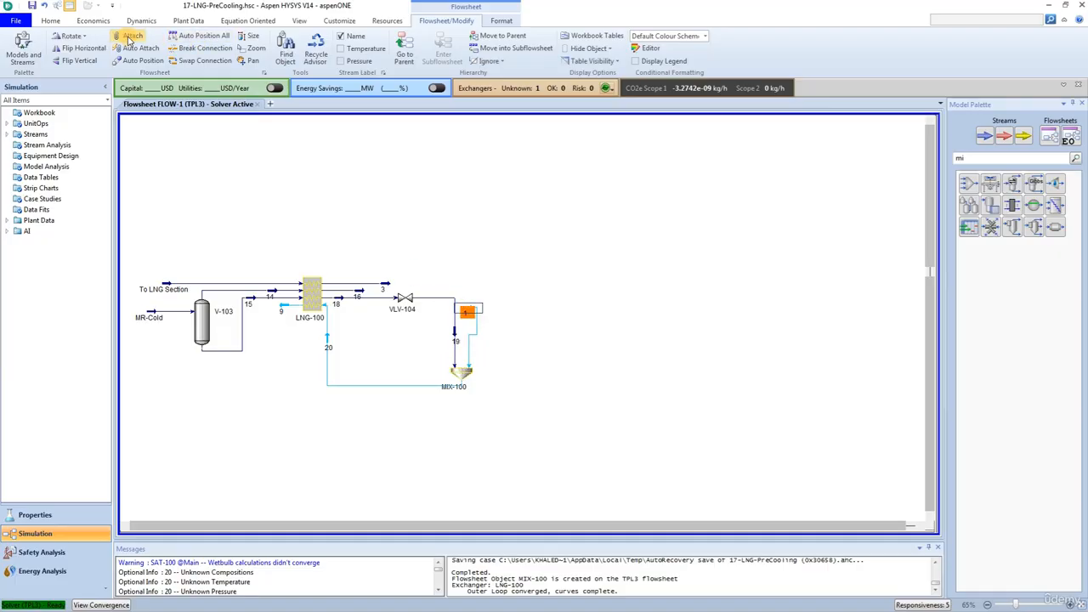
{"action": "left_click", "coordinate": [60, 36]}
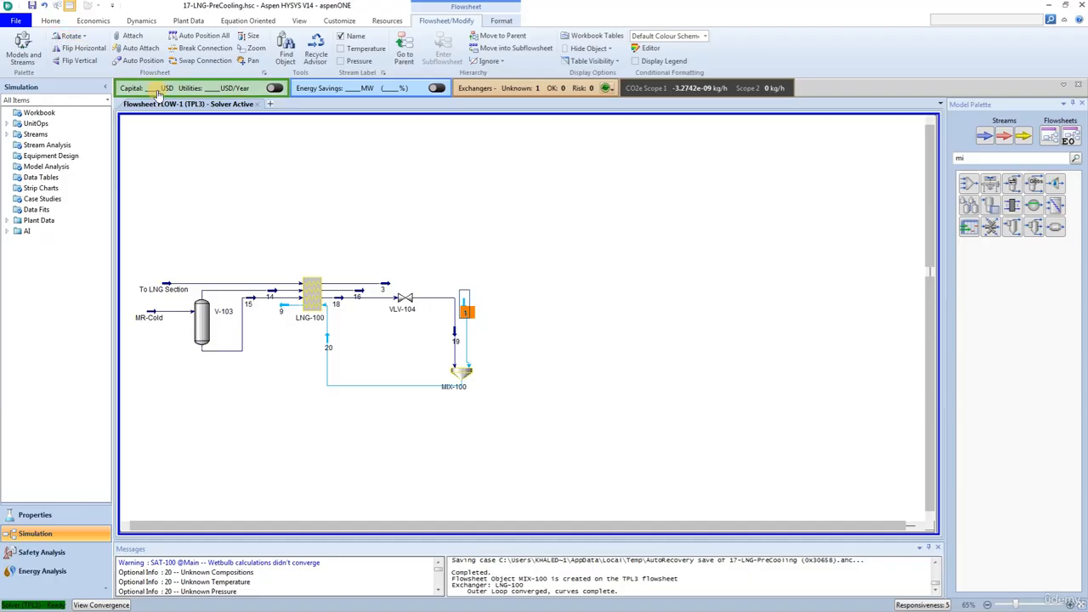
{"action": "left_click", "coordinate": [514, 347]}
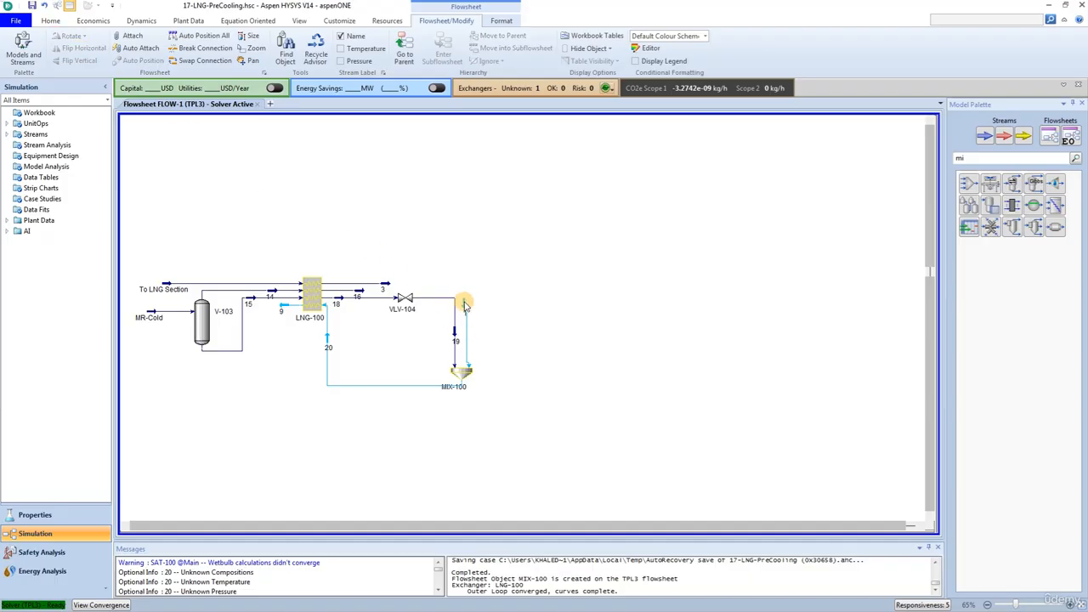
{"action": "left_click", "coordinate": [473, 309]}
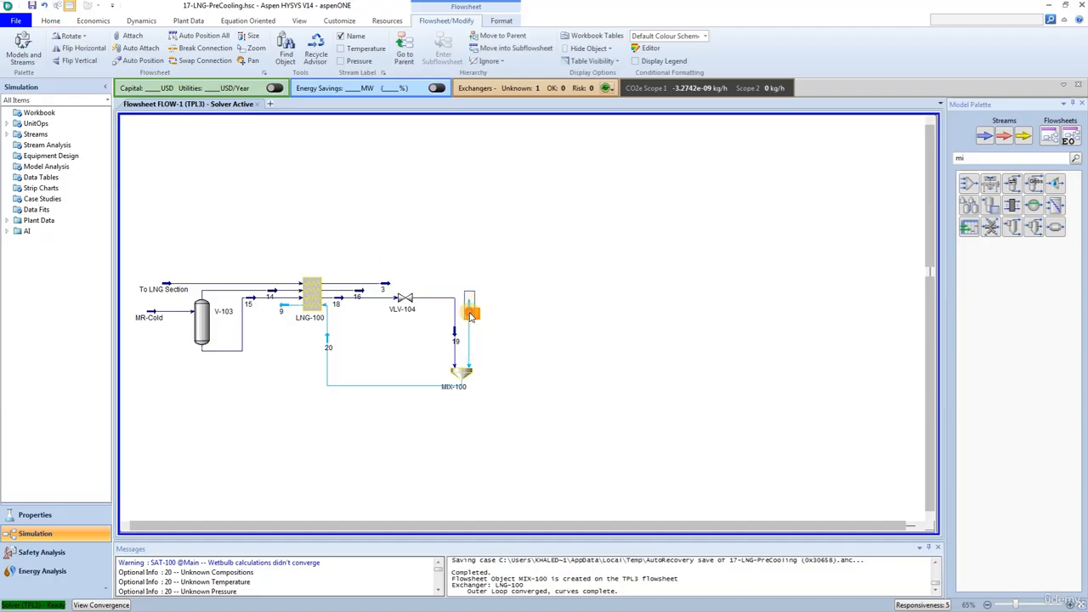
- Rename the mixer's second feed stream as 17
{"action": "double_click", "coordinate": [472, 310]}
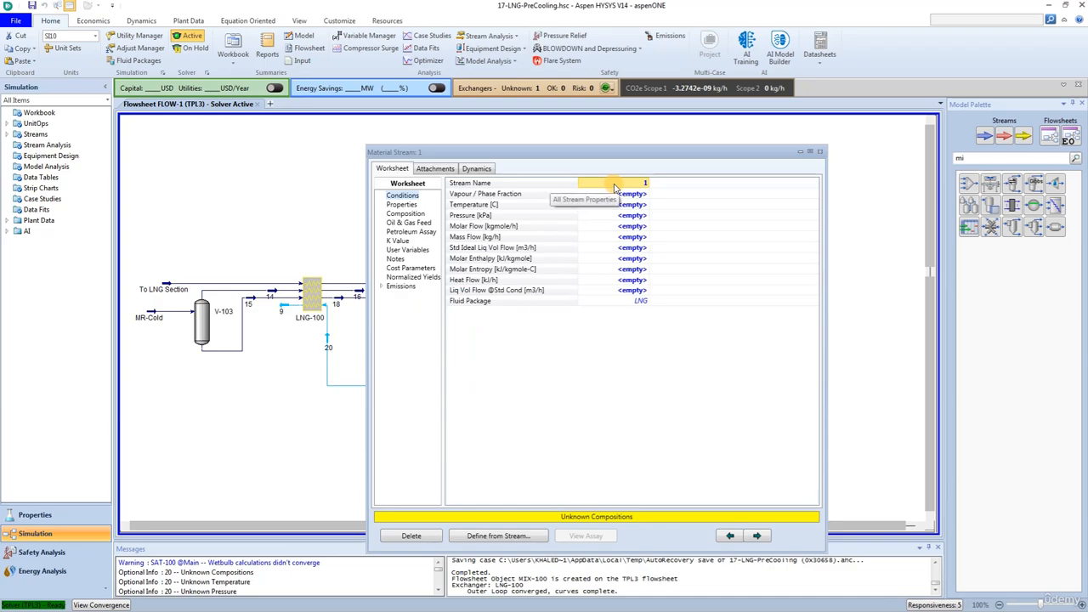
{"action": "type", "text": "17"}
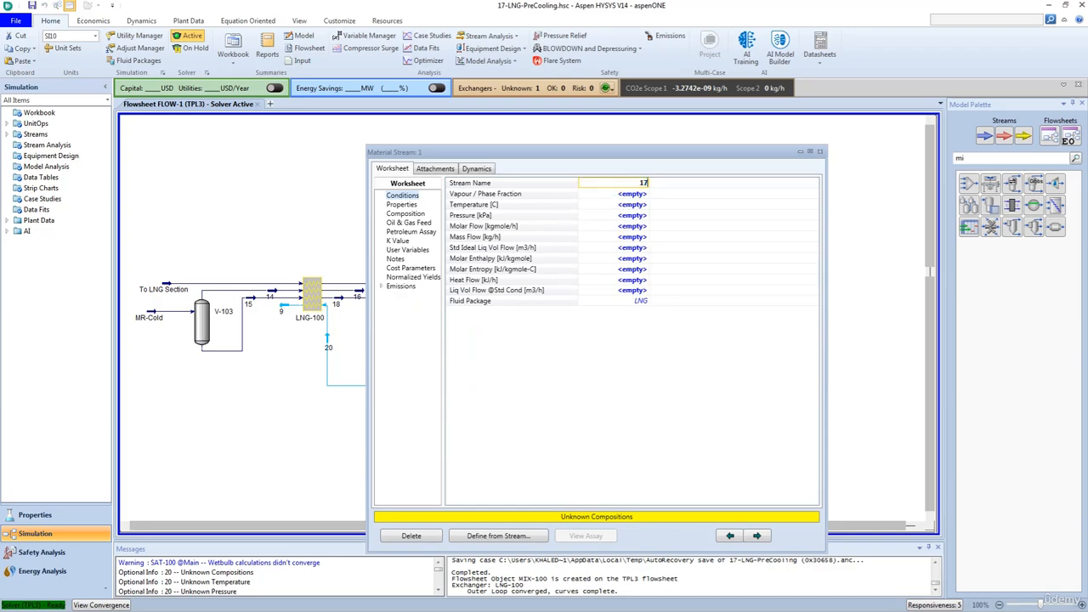
{"action": "key", "text": "Return"}
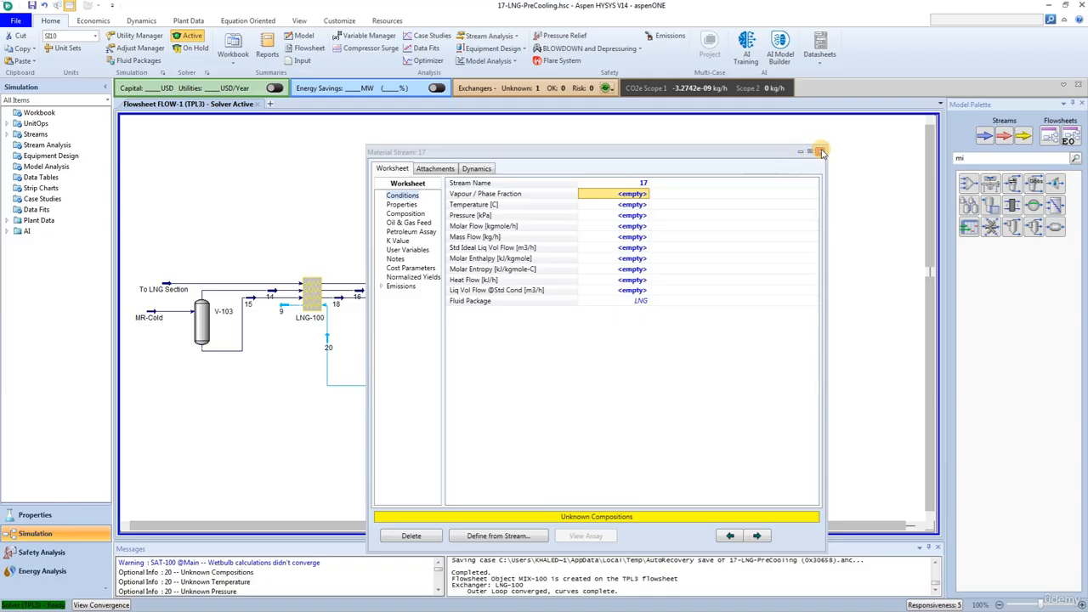
{"action": "left_click", "coordinate": [820, 152]}
{"action": "left_click", "coordinate": [599, 333]}
- Rename the mixer as MIX-103 and check its automatic pressure assignment
{"action": "left_click", "coordinate": [462, 374]}
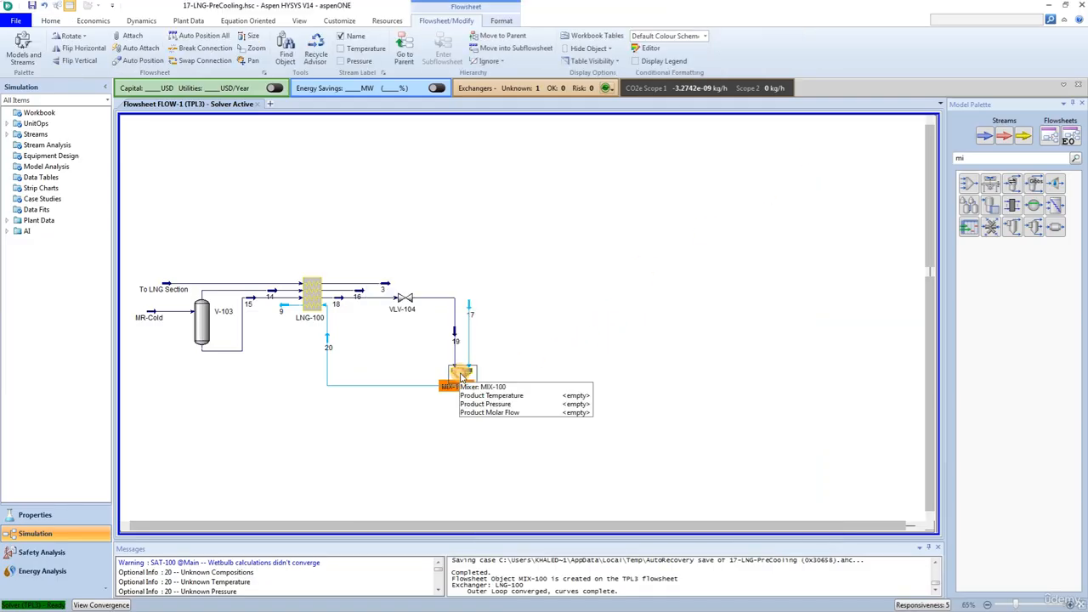
{"action": "double_click", "coordinate": [461, 376]}
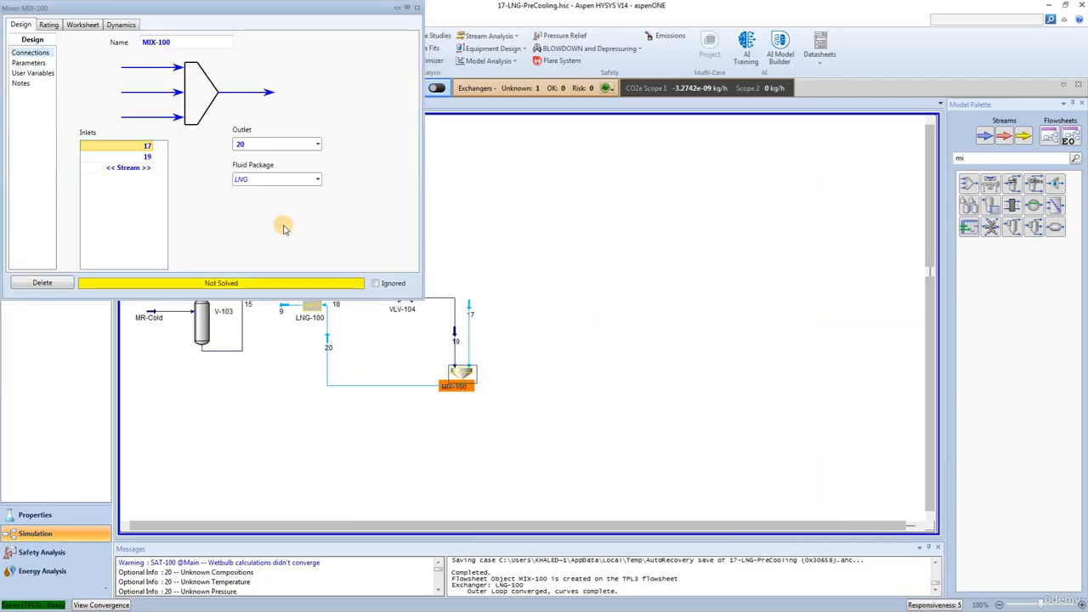
{"action": "left_click", "coordinate": [169, 42]}
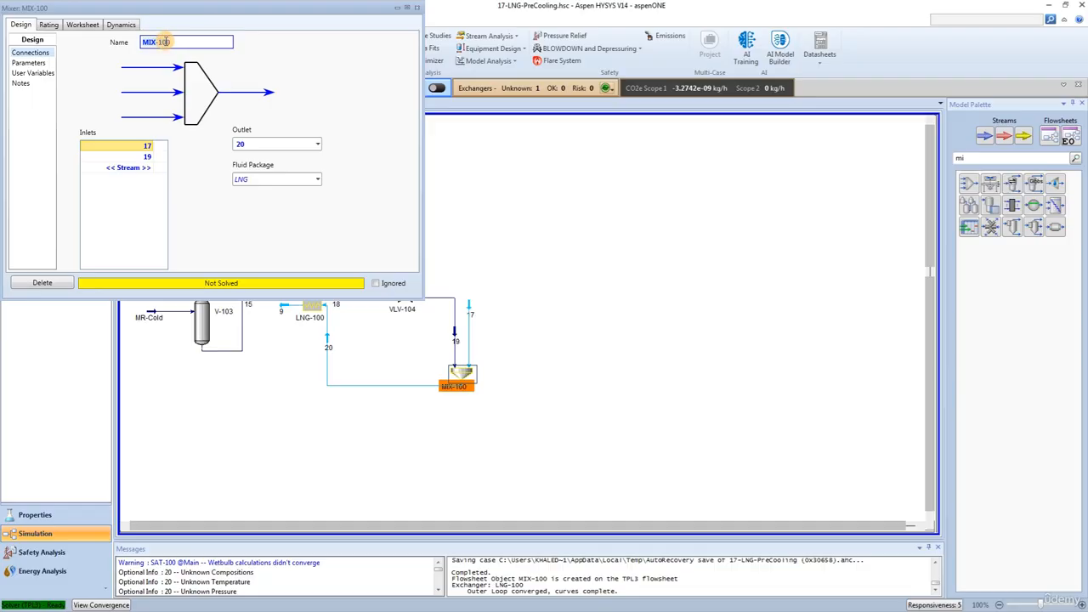
{"action": "type", "text": "3"}
{"action": "left_click", "coordinate": [197, 216]}
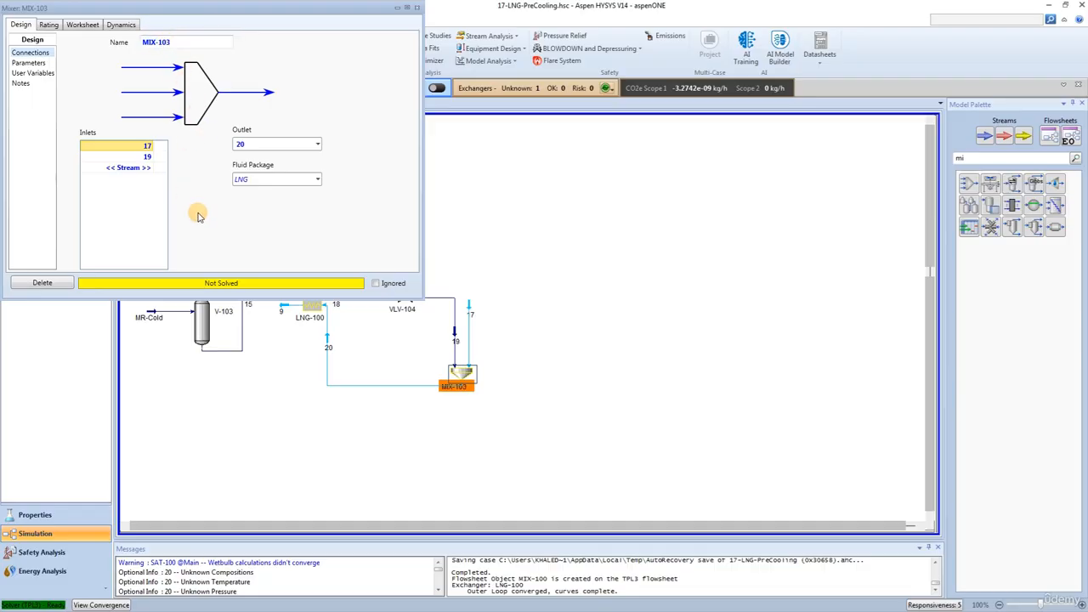
{"action": "left_click", "coordinate": [28, 63]}
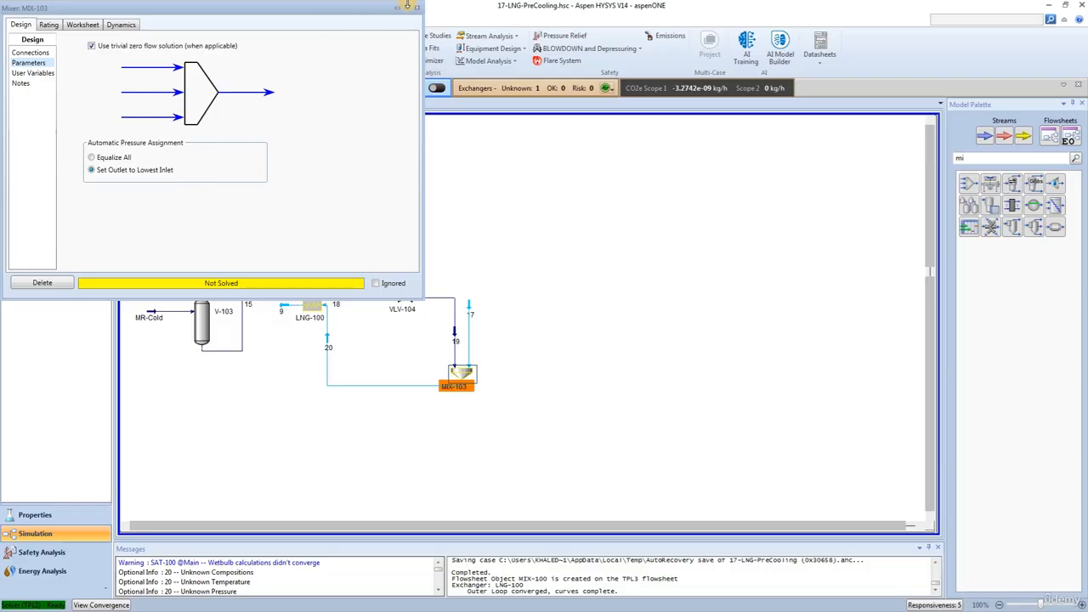
{"action": "left_click", "coordinate": [417, 9]}
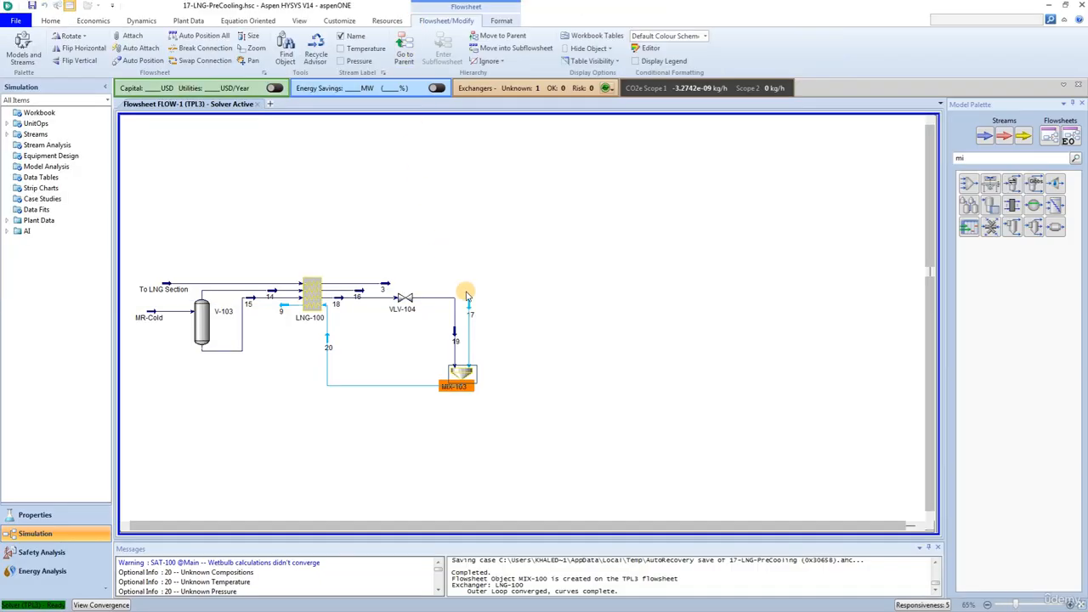
- Add a separator to the flowsheet beyond the mixer and attach stream 16 as its feed
{"action": "double_click", "coordinate": [962, 158]}
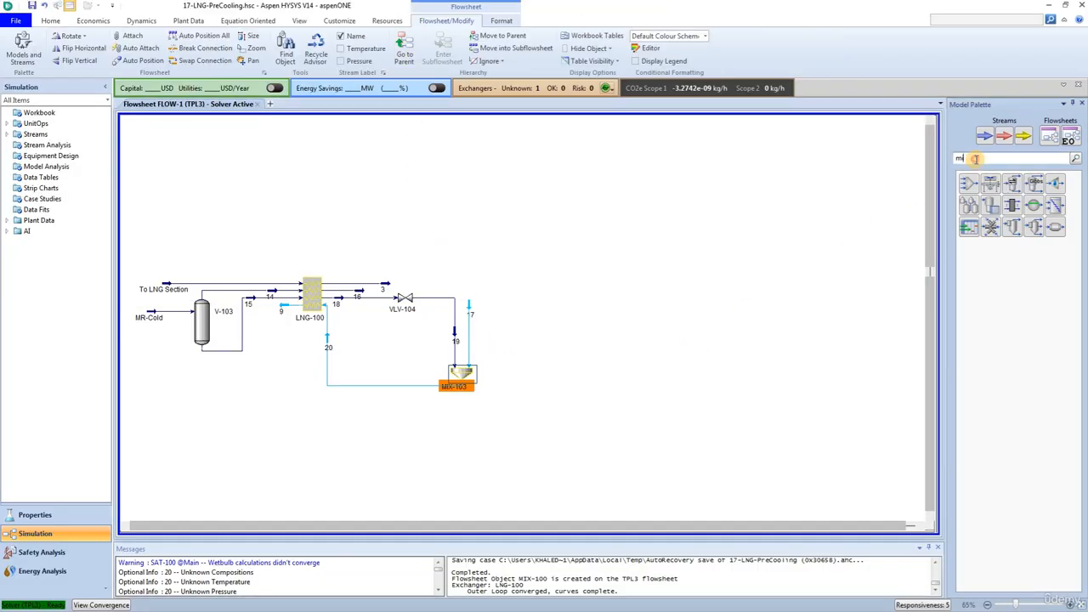
{"action": "type", "text": "sep"}
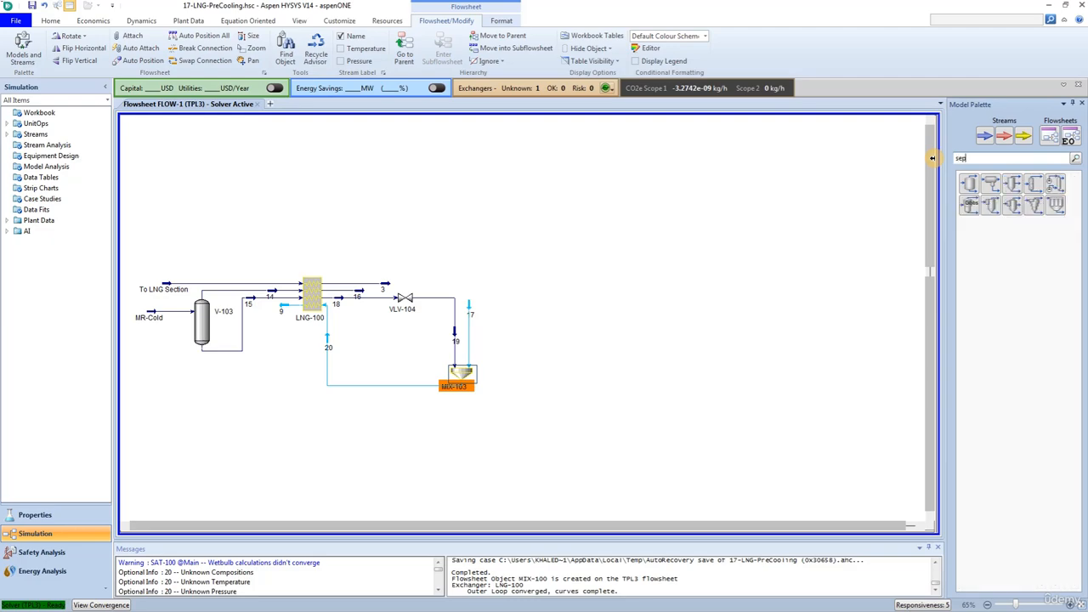
{"action": "left_click_drag", "start_coordinate": [969, 184], "coordinate": [516, 297]}
{"action": "key", "text": "ctrl"}
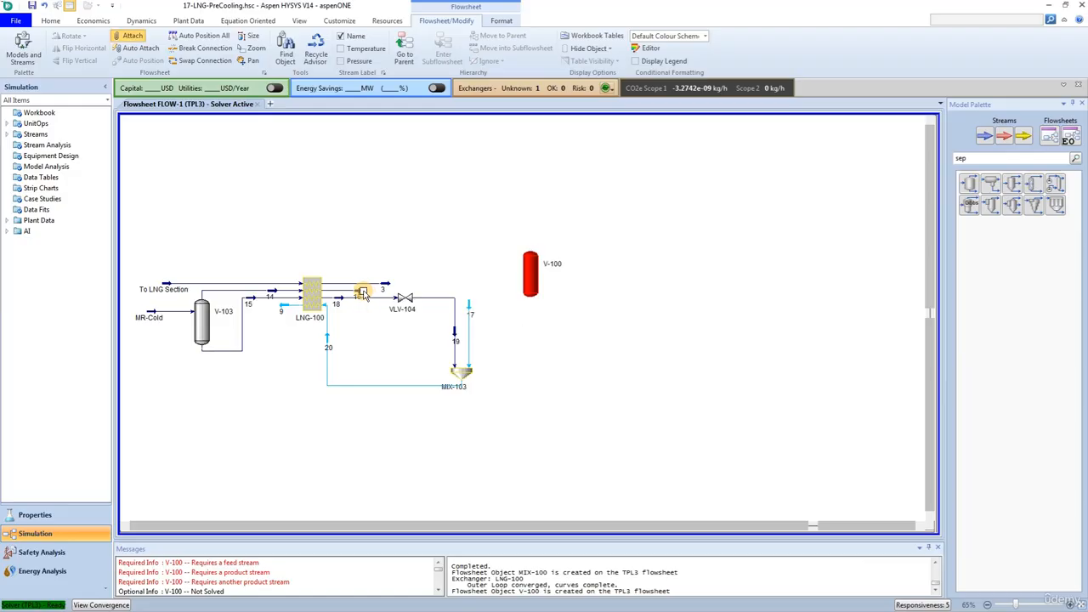
{"action": "left_click_drag", "start_coordinate": [368, 295], "coordinate": [519, 277]}
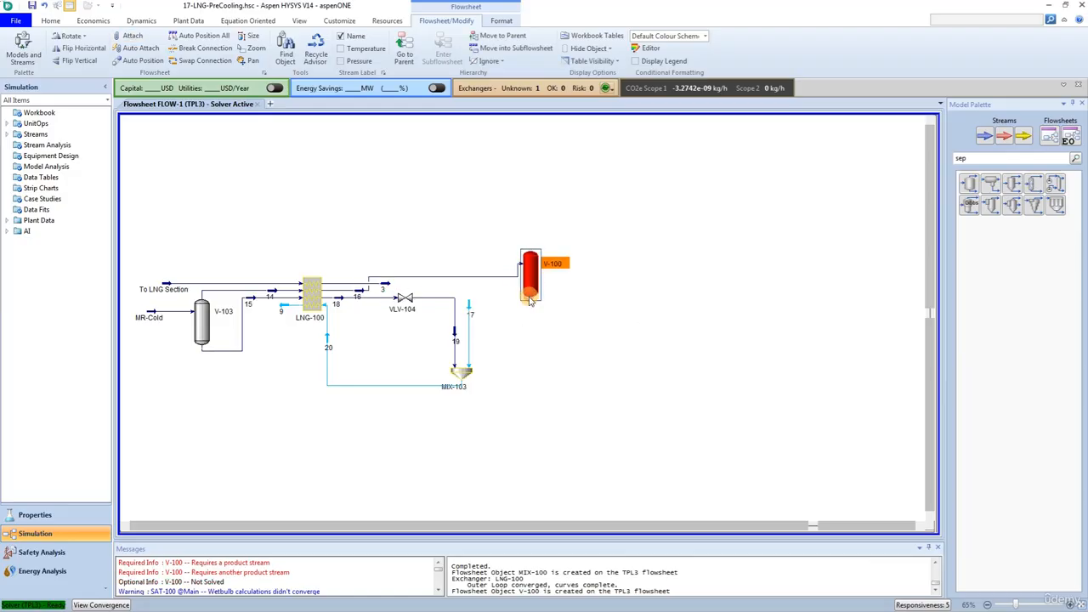
- Create a vapour product stream and a liquid product stream on the new separator
{"action": "key", "text": "ctrl"}
{"action": "left_click_drag", "start_coordinate": [530, 272], "coordinate": [559, 242]}
{"action": "left_click_drag", "start_coordinate": [528, 320], "coordinate": [566, 343]}
- Rename the separator's vapour product as 21 and its liquid product as 22
{"action": "double_click", "coordinate": [562, 242]}
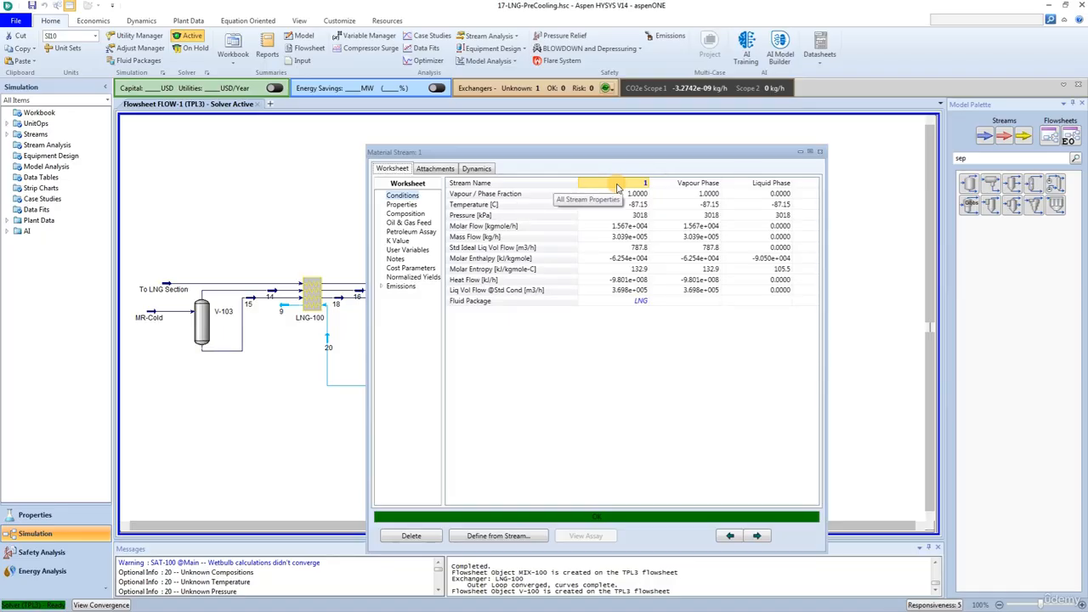
{"action": "type", "text": "21"}
{"action": "key", "text": "Return"}
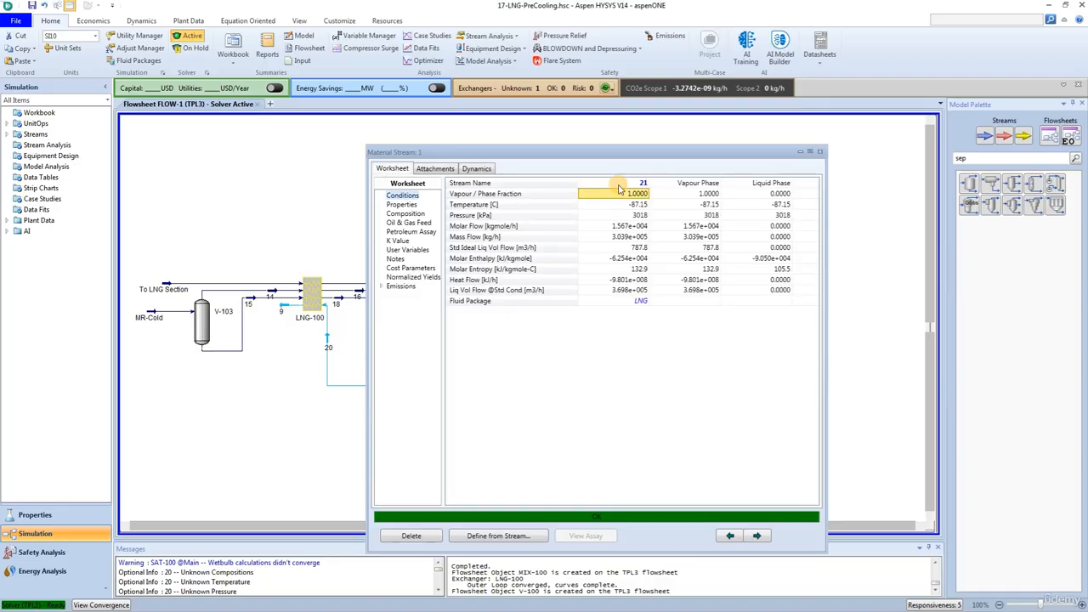
{"action": "left_click", "coordinate": [820, 152]}
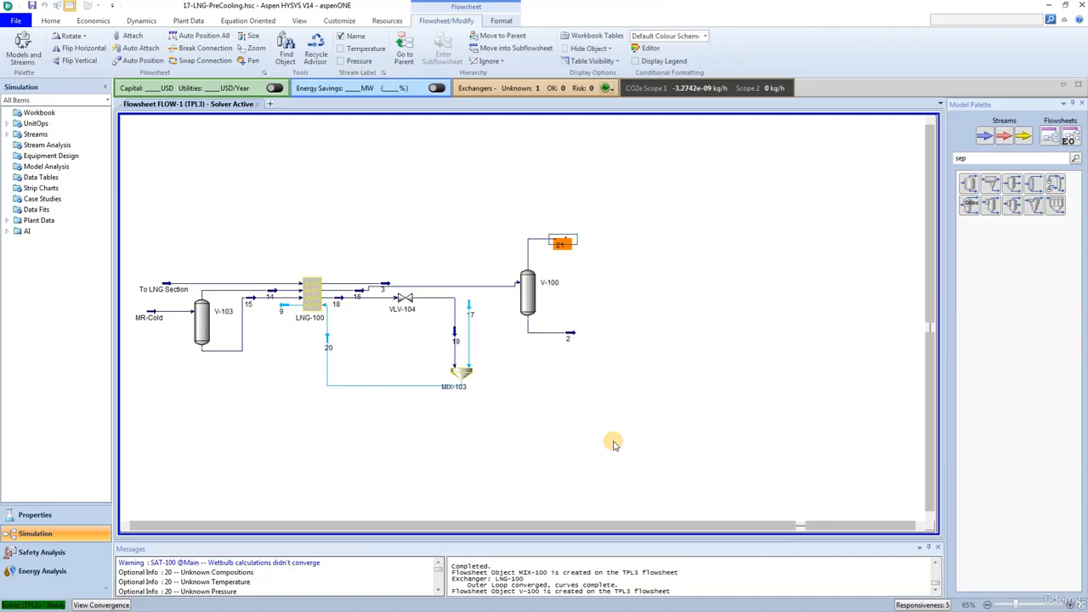
{"action": "double_click", "coordinate": [568, 335]}
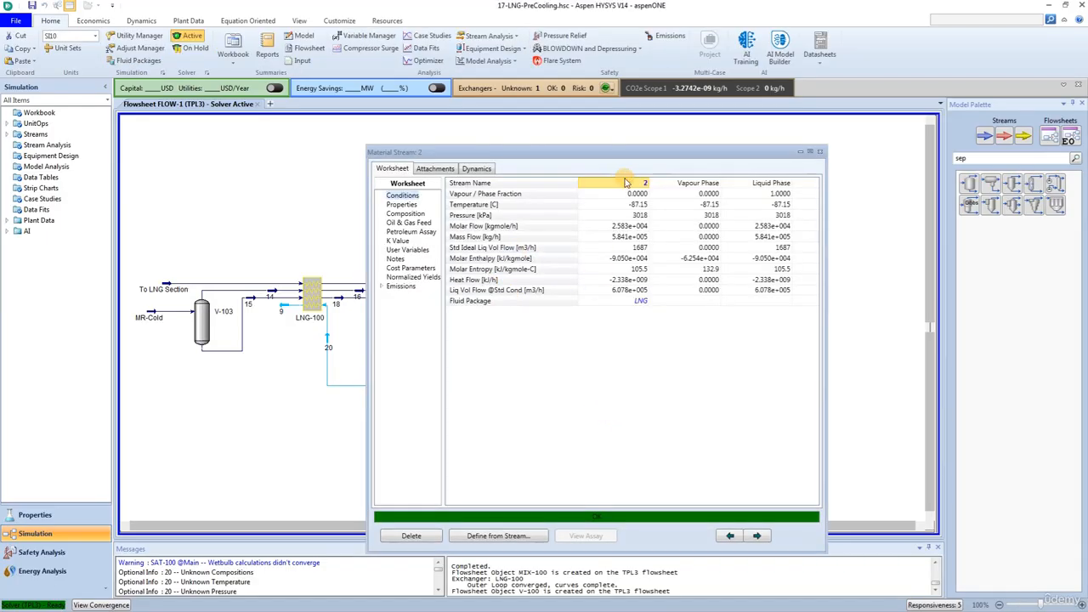
{"action": "left_click", "coordinate": [625, 183]}
{"action": "type", "text": "22"}
{"action": "key", "text": "Return"}
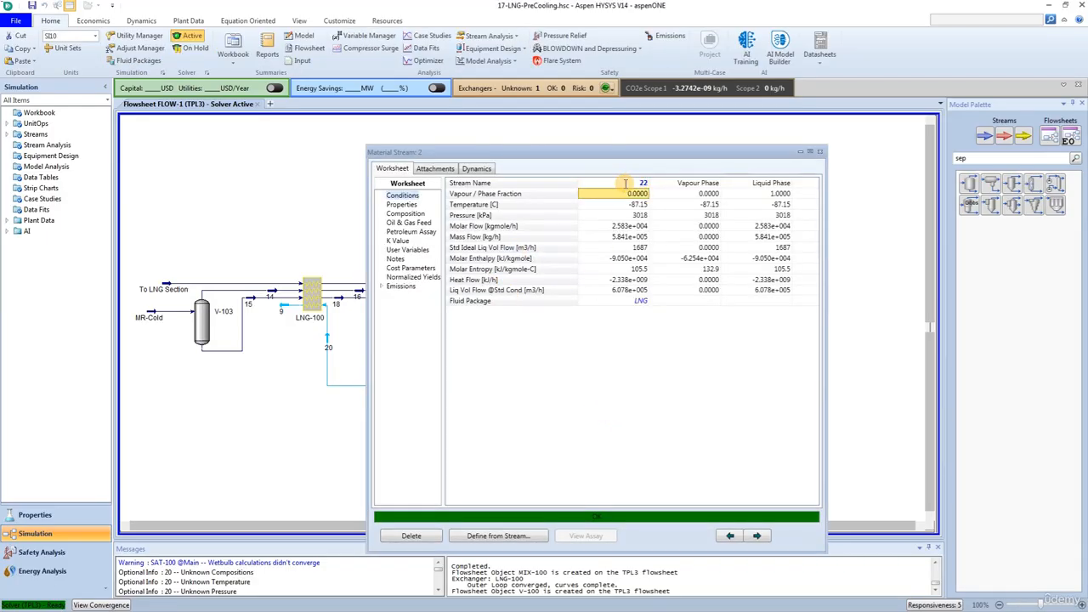
{"action": "left_click", "coordinate": [820, 152]}
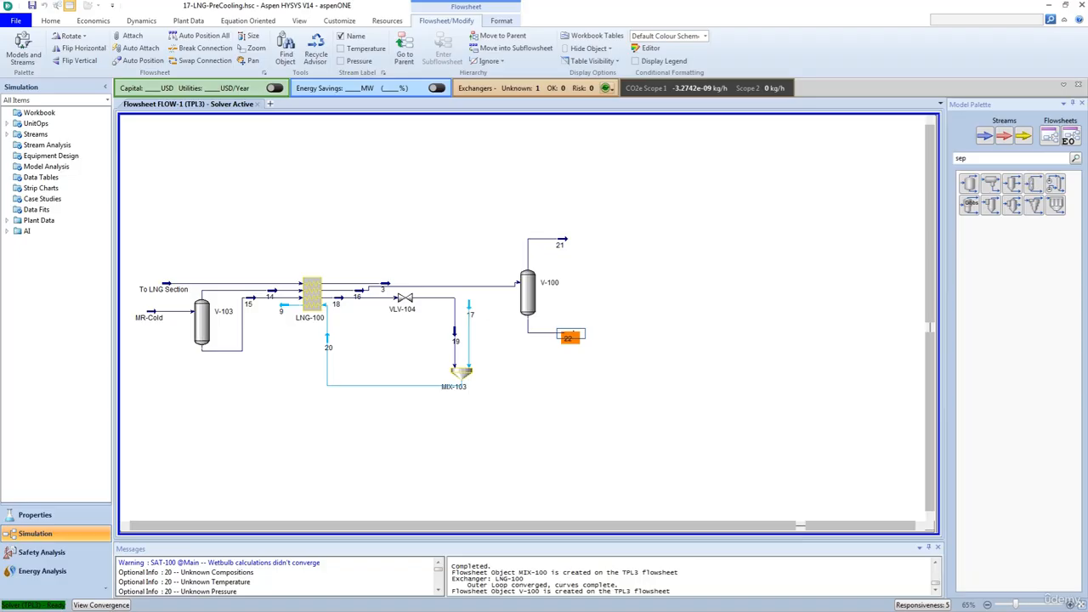
- Add a second LNG exchanger to the flowsheet, beyond the new separator
{"action": "double_click", "coordinate": [967, 158]}
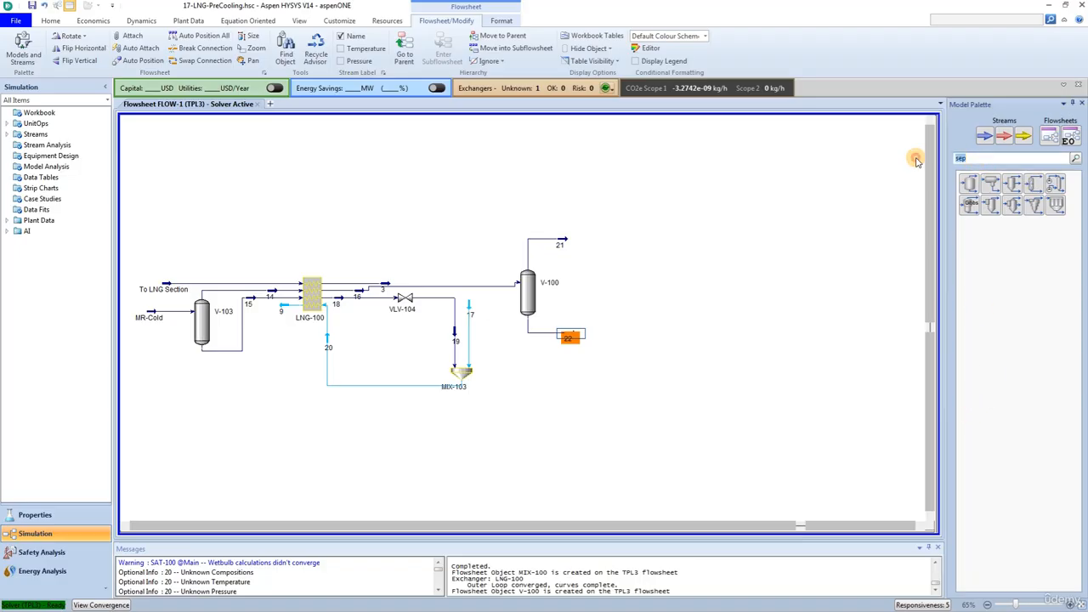
{"action": "key", "text": "BackSpace"}
{"action": "type", "text": "lng"}
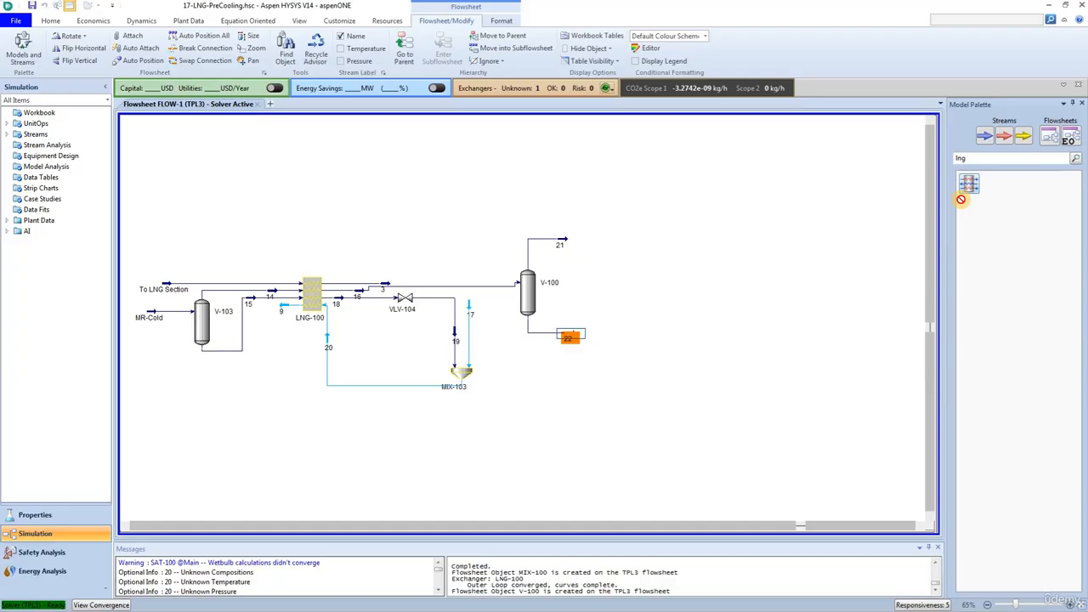
{"action": "left_click_drag", "start_coordinate": [967, 190], "coordinate": [638, 293]}
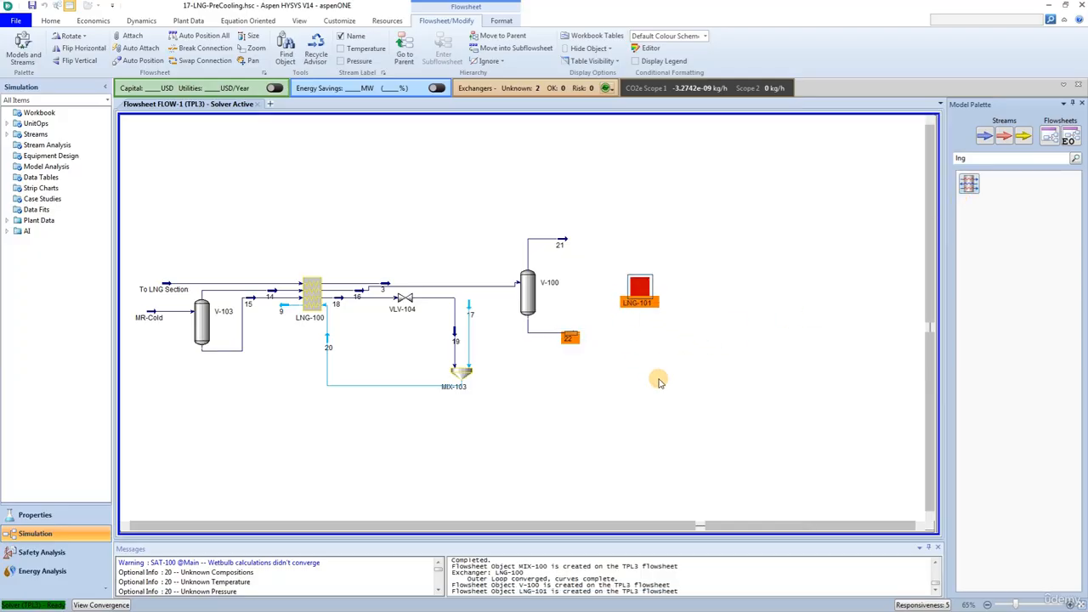
- Assign stream 21 as the first inlet and stream 22 as the second inlet of LNG-101
{"action": "double_click", "coordinate": [638, 289]}
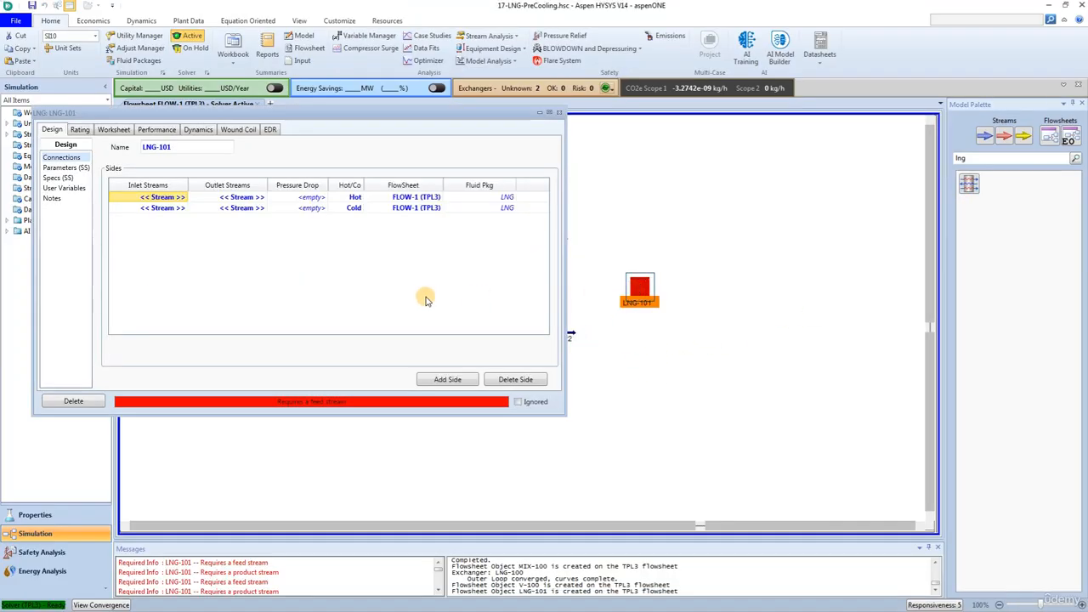
{"action": "left_click", "coordinate": [183, 196]}
{"action": "left_click", "coordinate": [184, 196]}
{"action": "left_click", "coordinate": [144, 235]}
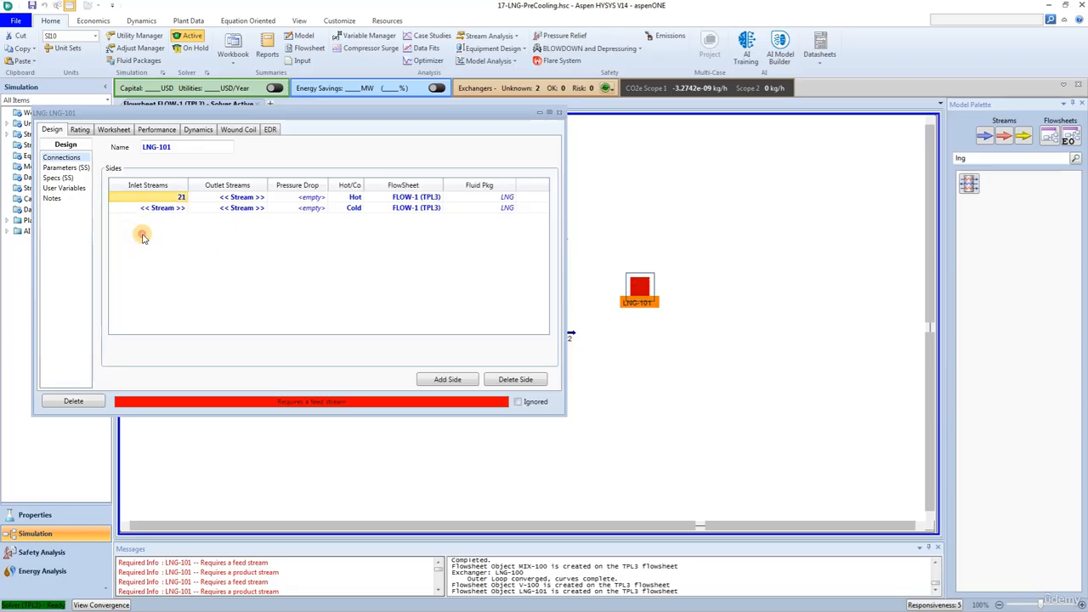
{"action": "left_click", "coordinate": [184, 207]}
{"action": "left_click", "coordinate": [183, 208]}
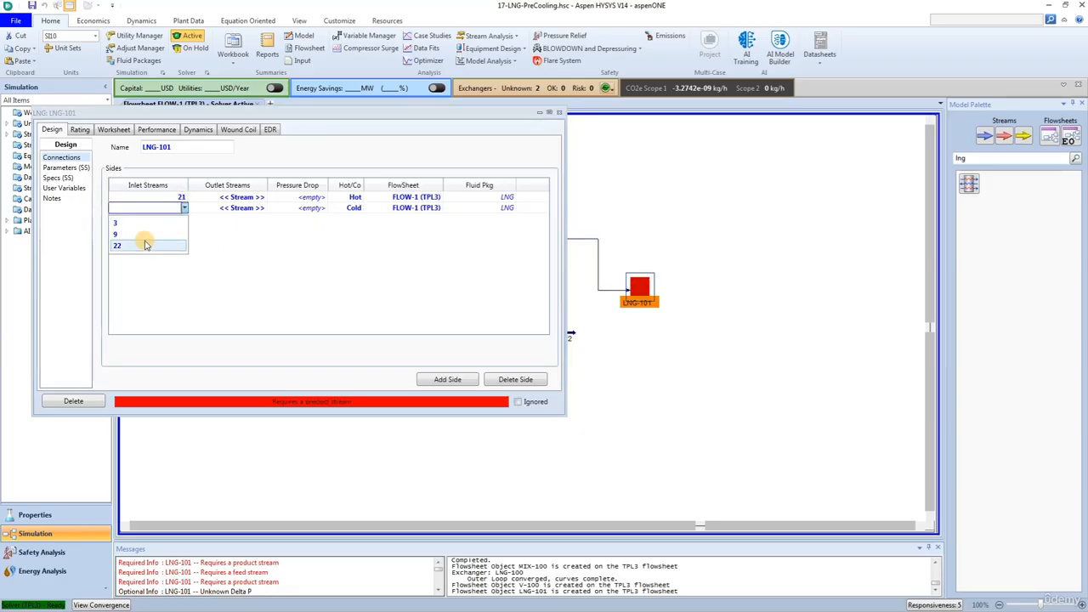
{"action": "left_click", "coordinate": [145, 244]}
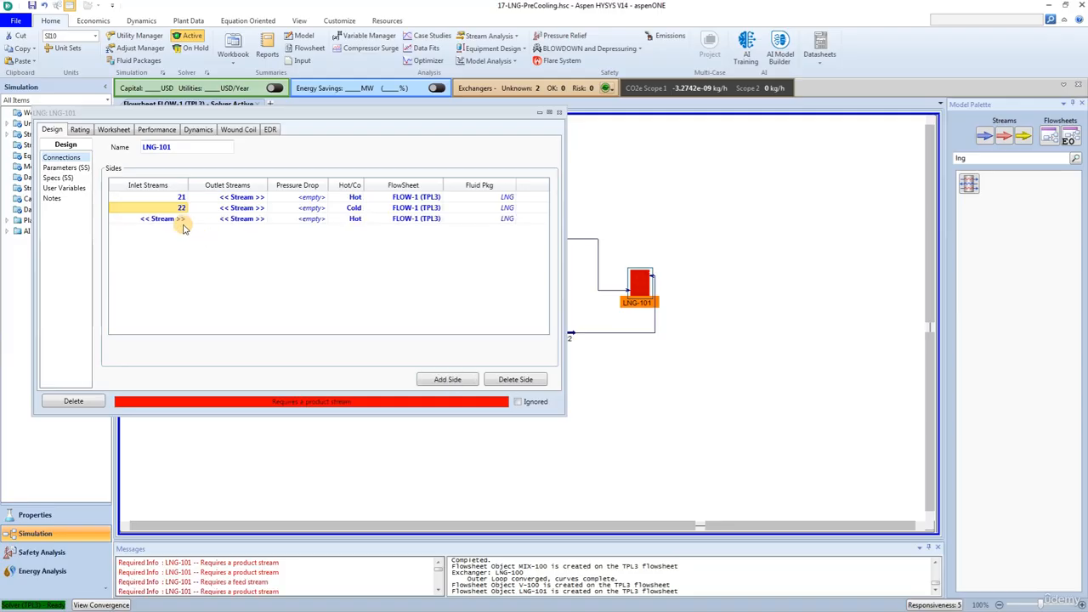
- Enter a new stream 27 as the third inlet of LNG-101
{"action": "left_click", "coordinate": [183, 218]}
{"action": "left_click", "coordinate": [184, 218]}
{"action": "left_click", "coordinate": [162, 218]}
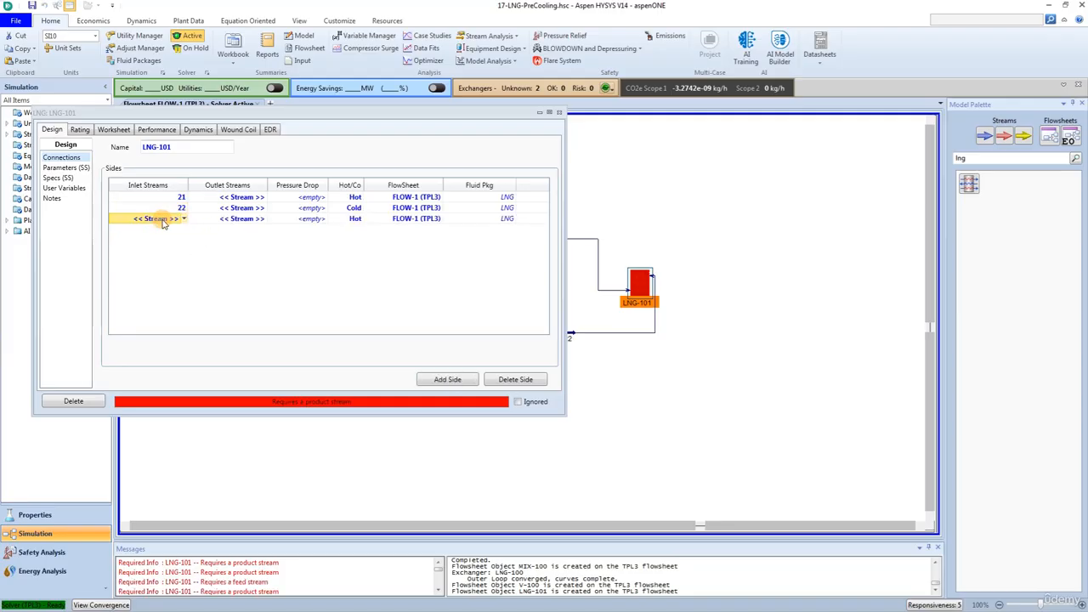
{"action": "left_click", "coordinate": [182, 219]}
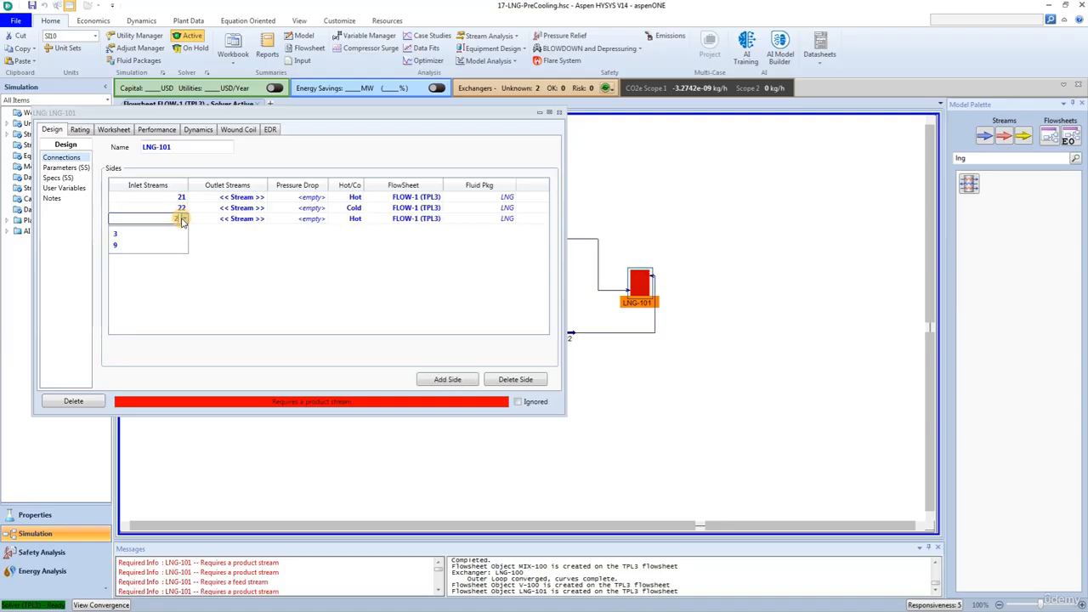
{"action": "key", "text": "Return"}
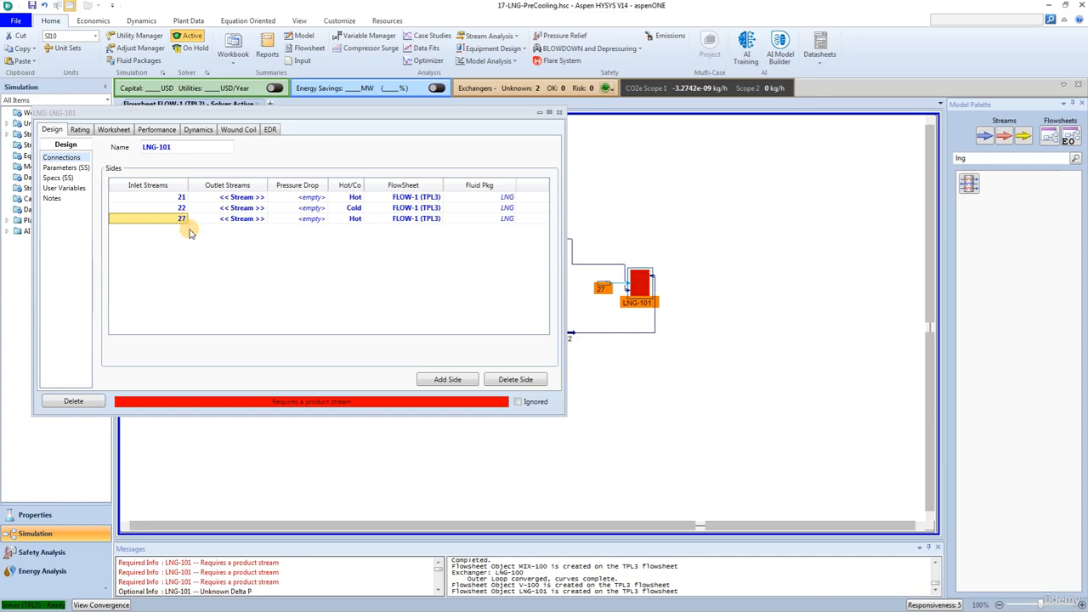
- Add a fourth side to LNG-101 with stream 3 as its inlet
{"action": "left_click", "coordinate": [419, 381]}
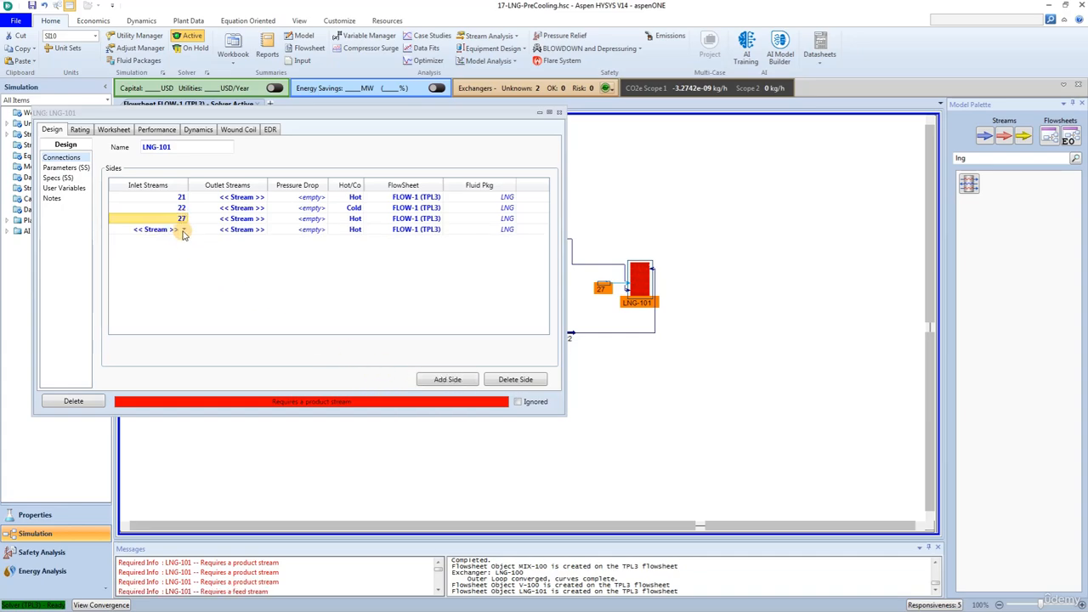
{"action": "left_click", "coordinate": [174, 230]}
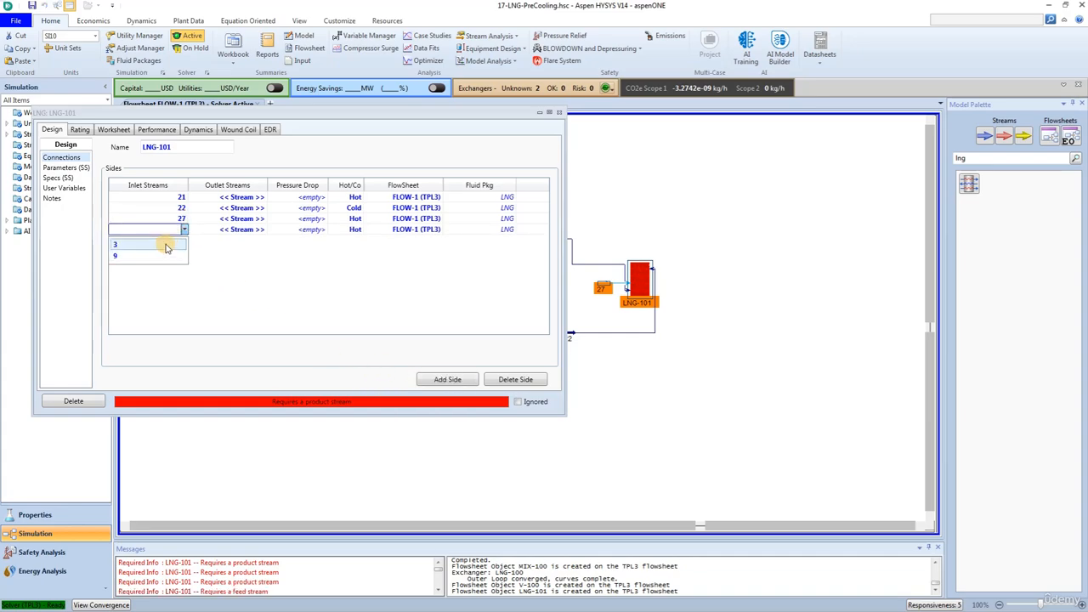
{"action": "left_click", "coordinate": [165, 246]}
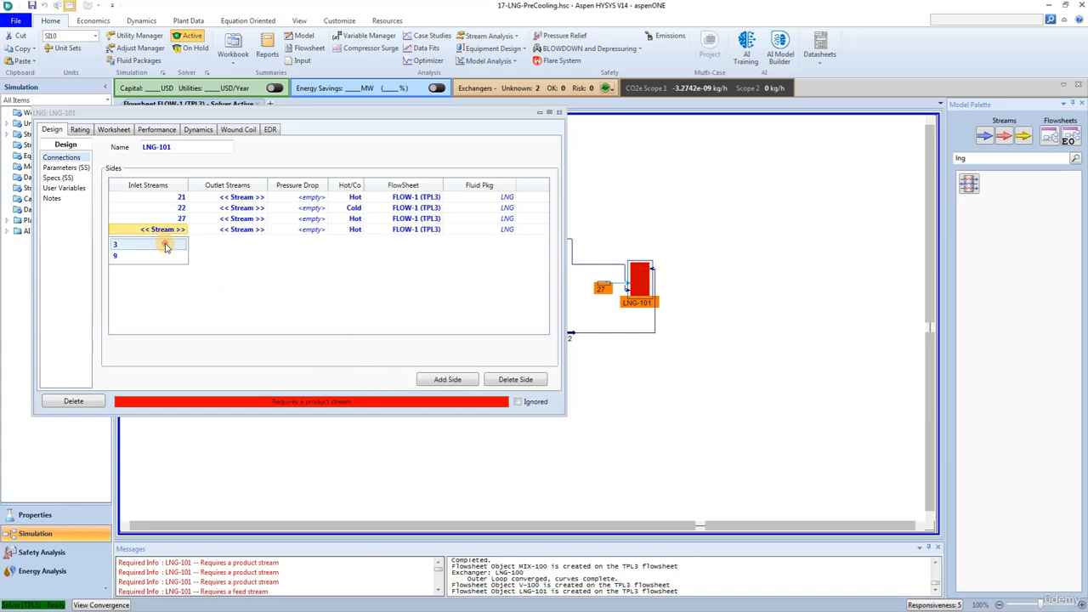
- Assign outlet streams 23, 25, 17 and 4 to the LNG-101 sides fed by 21, 22, 27 and 3 respectively
{"action": "left_click", "coordinate": [264, 200]}
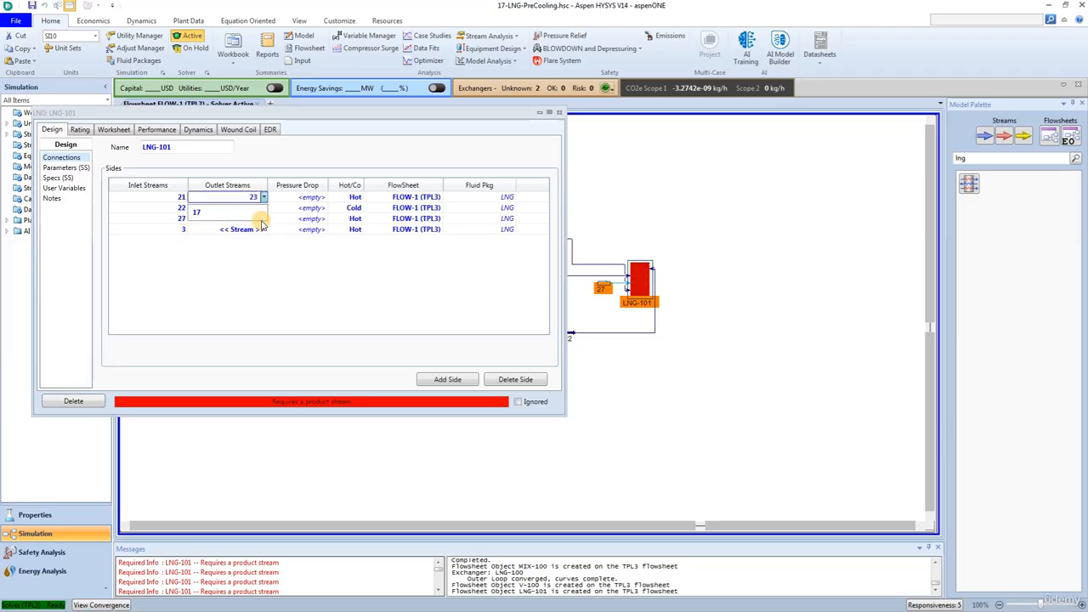
{"action": "key", "text": "Return"}
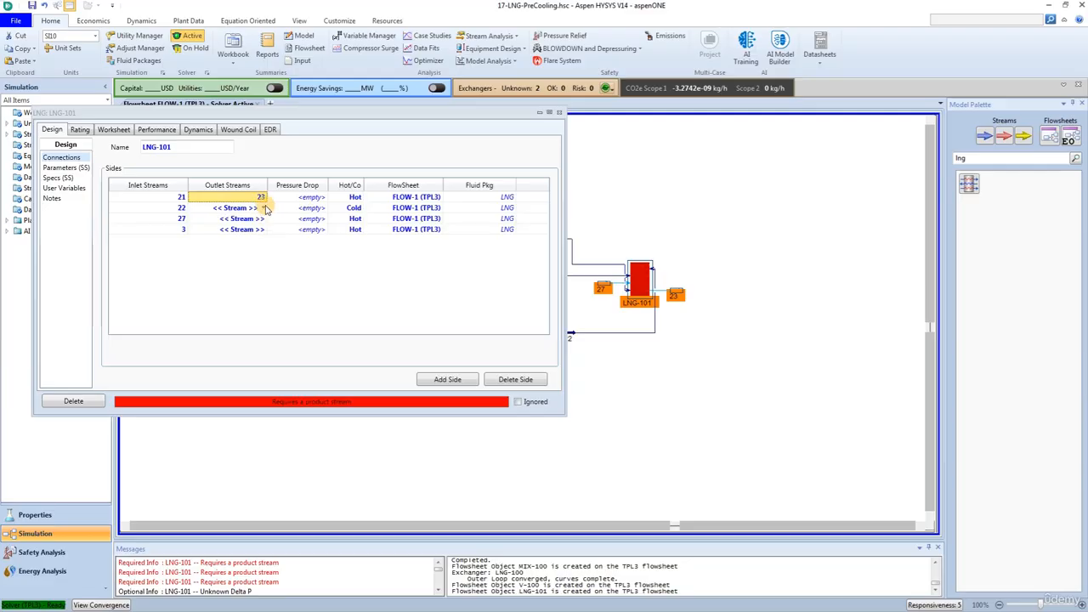
{"action": "left_click", "coordinate": [259, 208]}
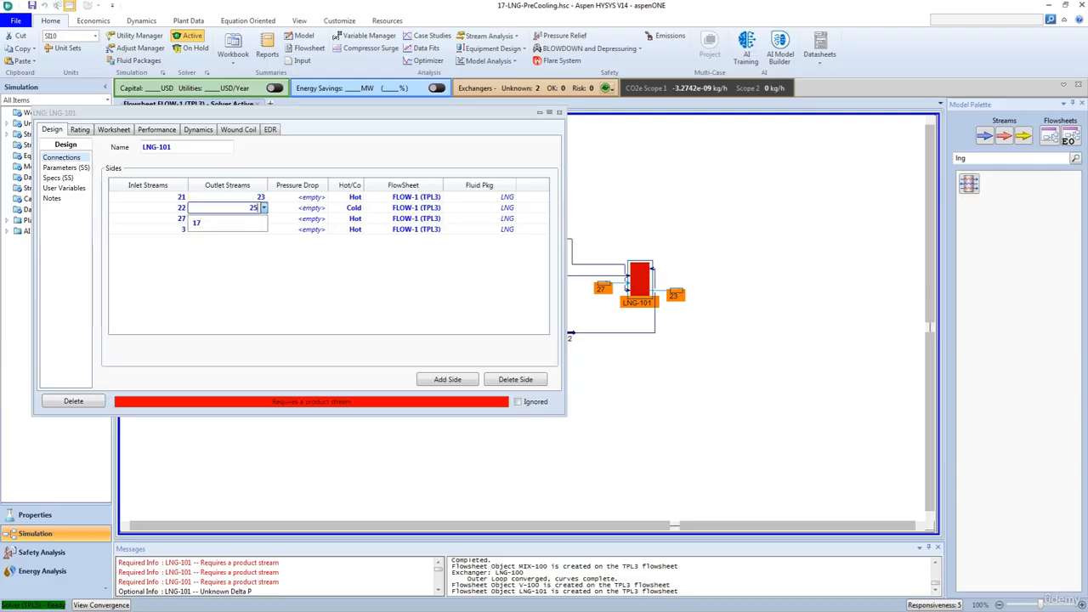
{"action": "key", "text": "Return"}
{"action": "left_click", "coordinate": [263, 219]}
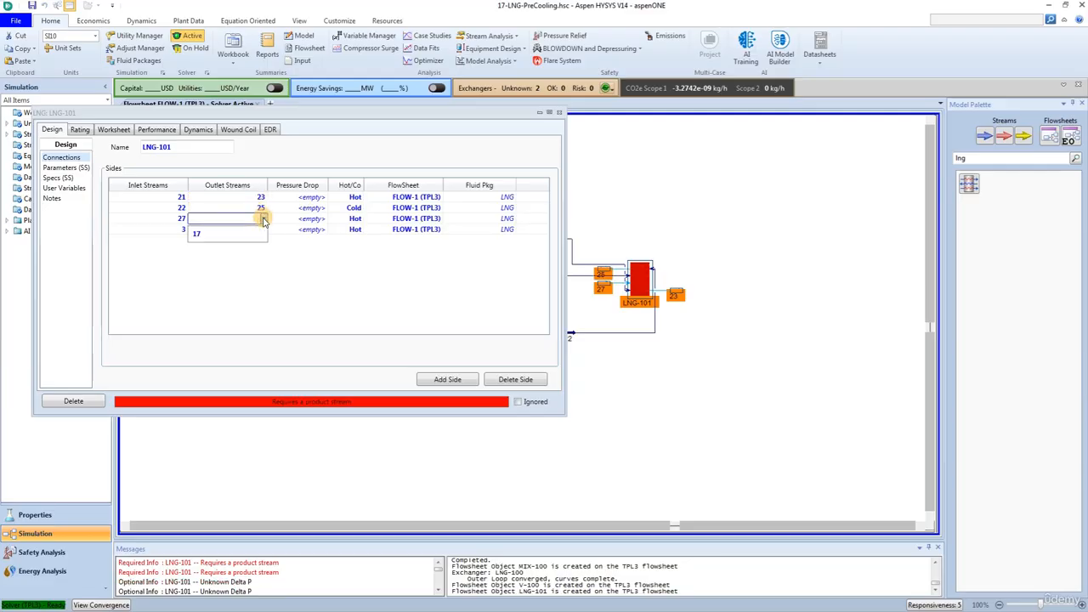
{"action": "type", "text": "17"}
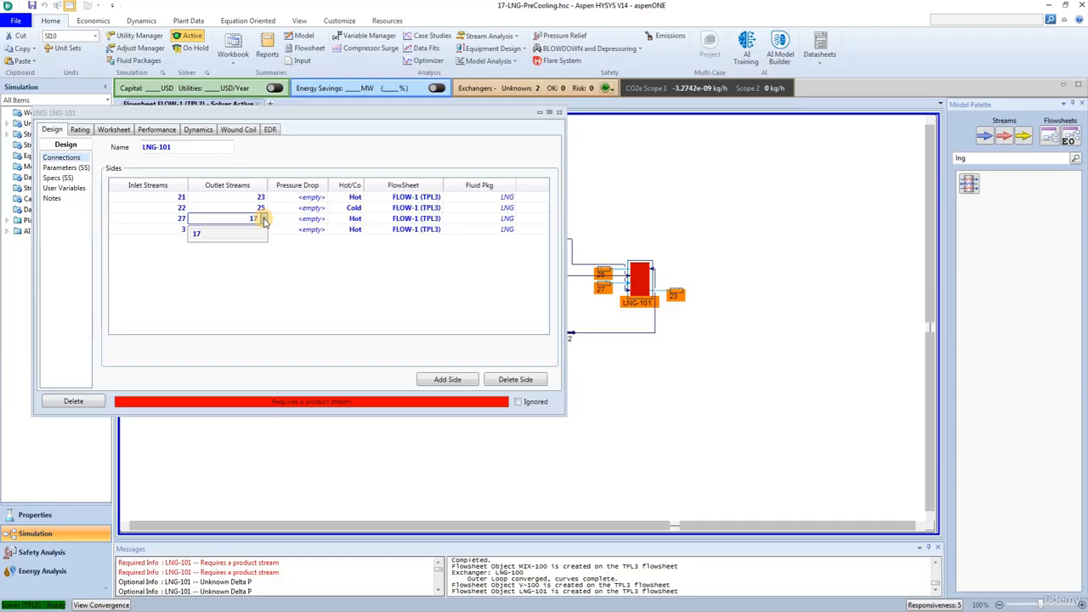
{"action": "key", "text": "Return"}
{"action": "left_click", "coordinate": [264, 230]}
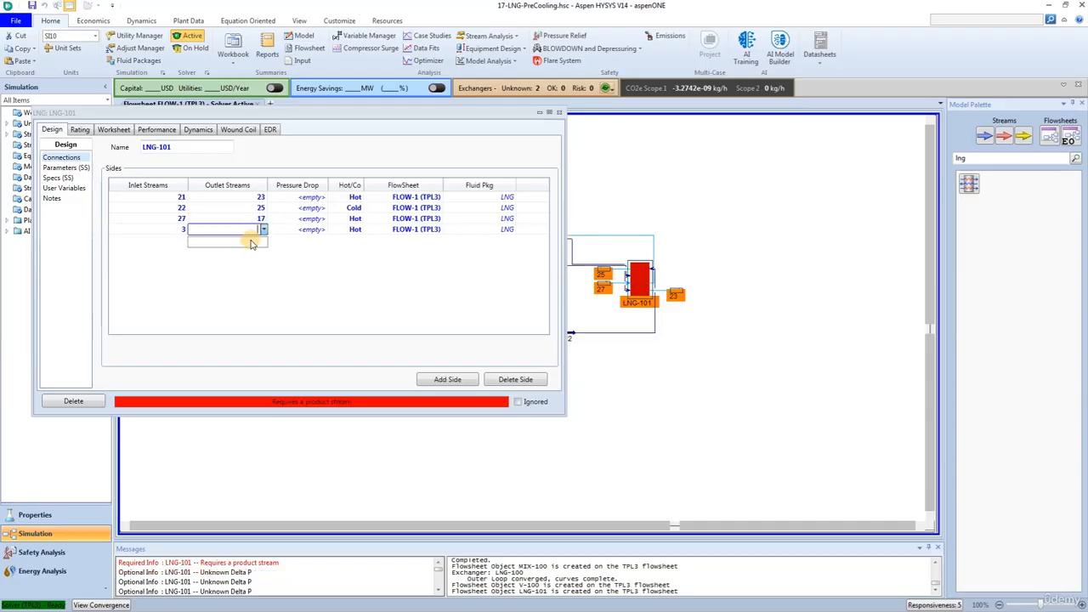
{"action": "type", "text": "4"}
{"action": "key", "text": "Return"}
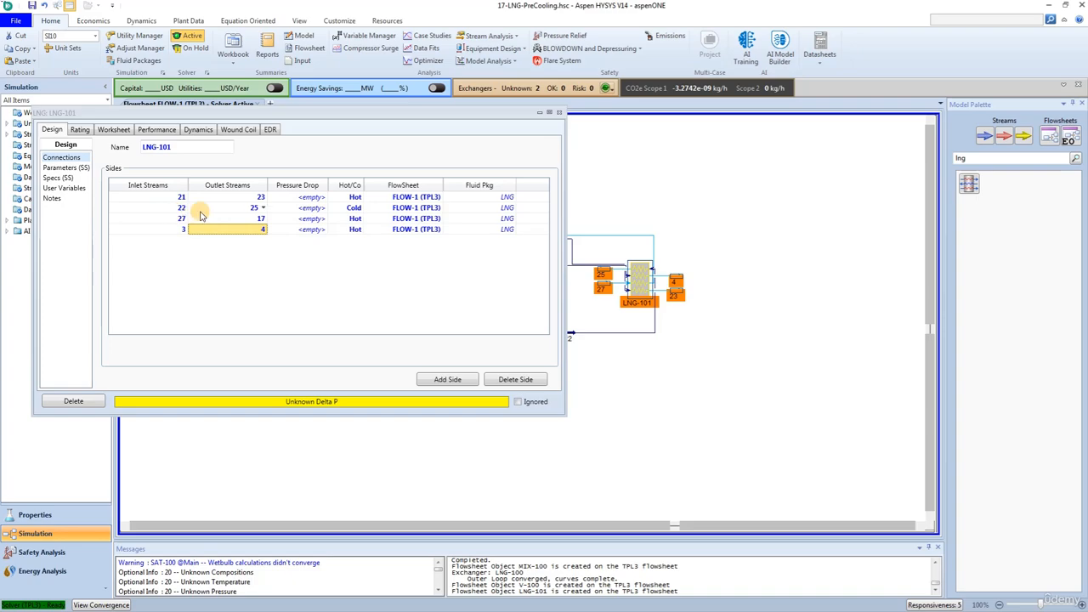
- Set the LNG-101 side fed by stream 22 to Hot and the side fed by stream 27 to Cold
{"action": "left_click", "coordinate": [360, 208]}
{"action": "left_click", "coordinate": [353, 223]}
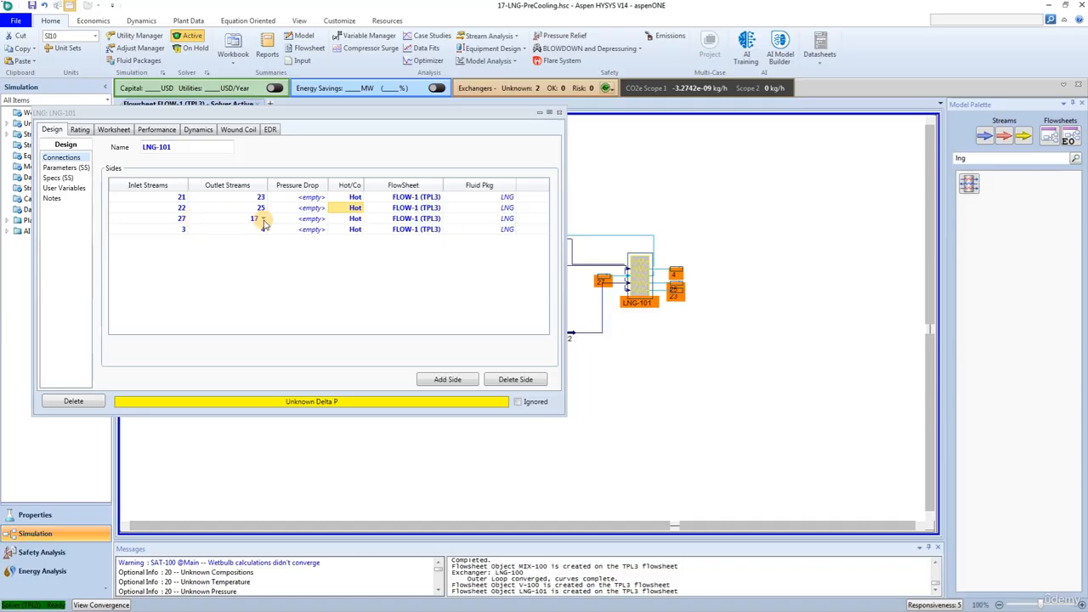
{"action": "left_click", "coordinate": [356, 218]}
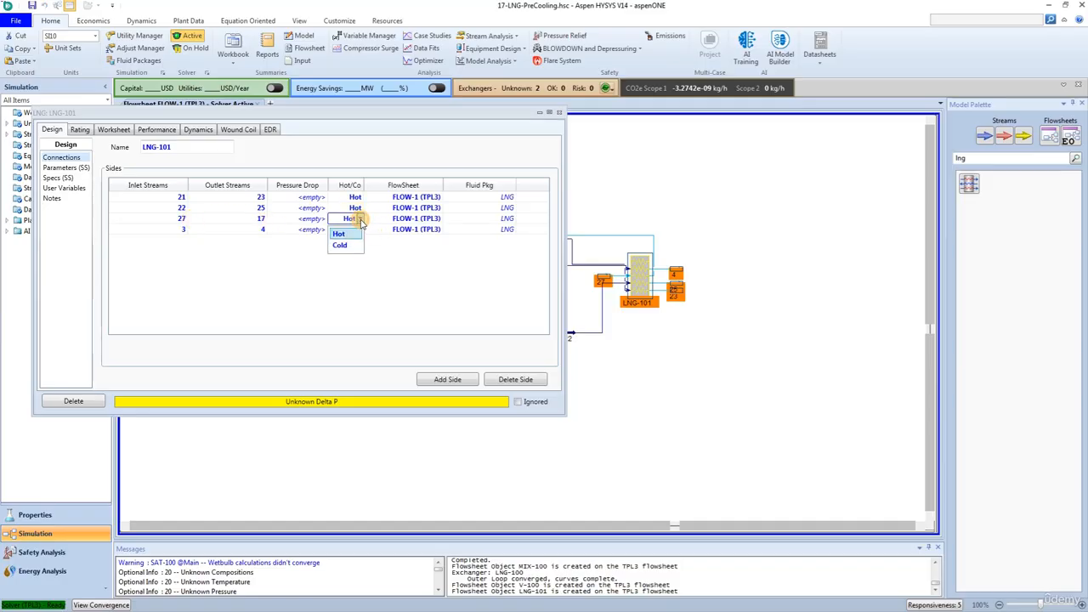
{"action": "left_click", "coordinate": [340, 245]}
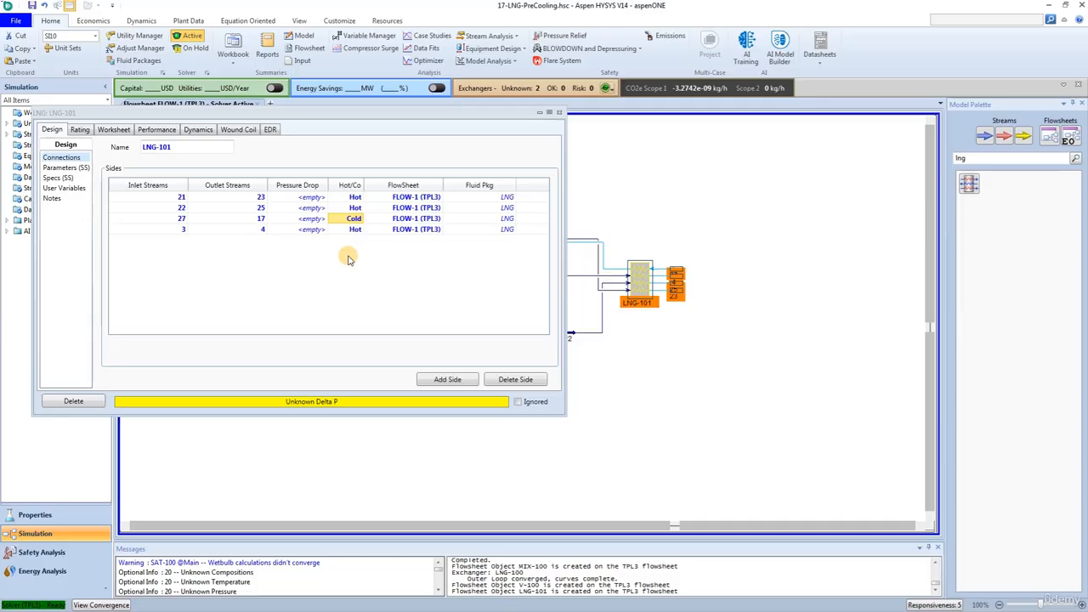
- Set the LNG-101 pressure drops to 200 kPa for the sides fed by 21, 22 and 3, and 30 kPa for the stream 27 side
{"action": "left_click", "coordinate": [293, 198]}
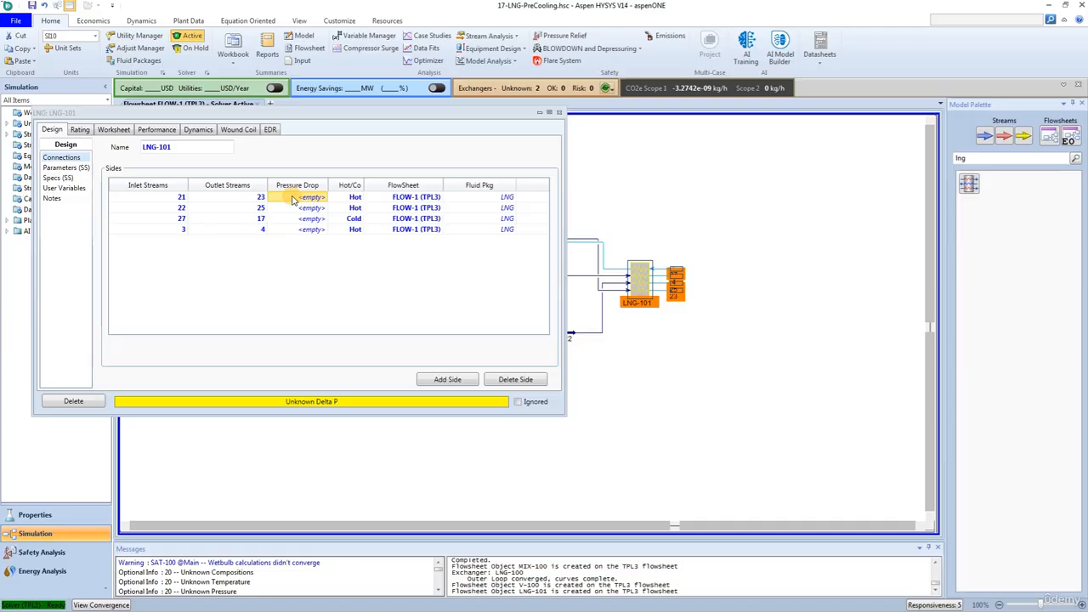
{"action": "type", "text": "200"}
{"action": "left_click", "coordinate": [306, 210]}
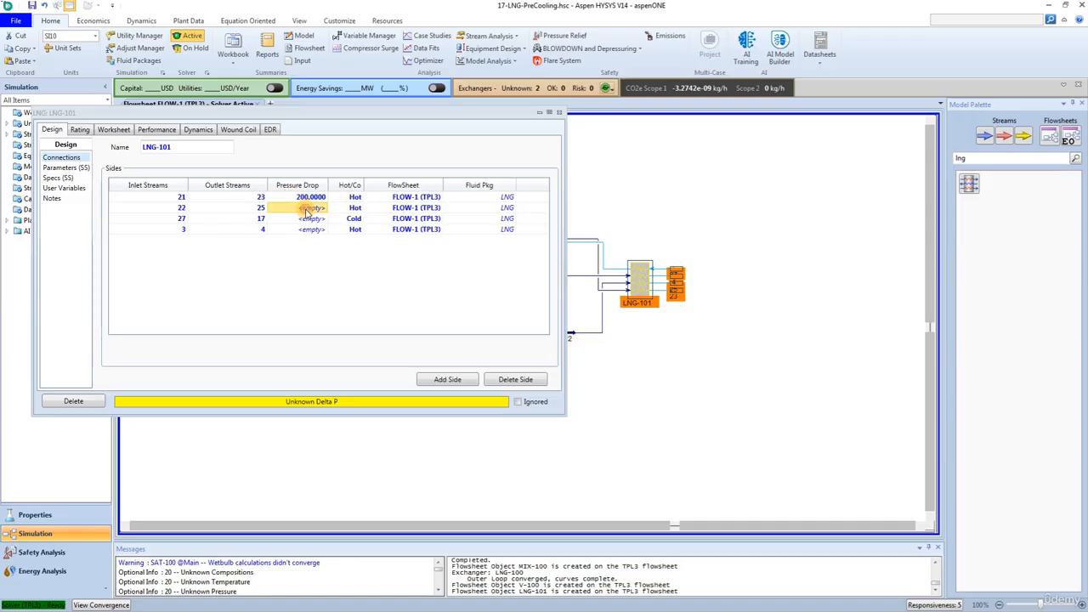
{"action": "type", "text": "200"}
{"action": "key", "text": "Return"}
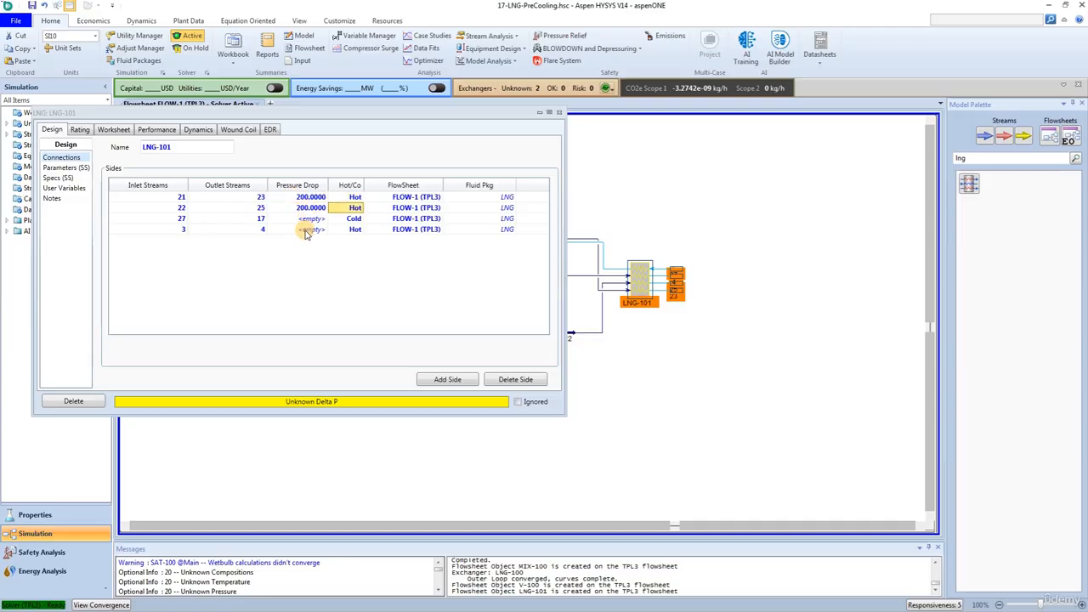
{"action": "left_click", "coordinate": [307, 230]}
{"action": "type", "text": "200"}
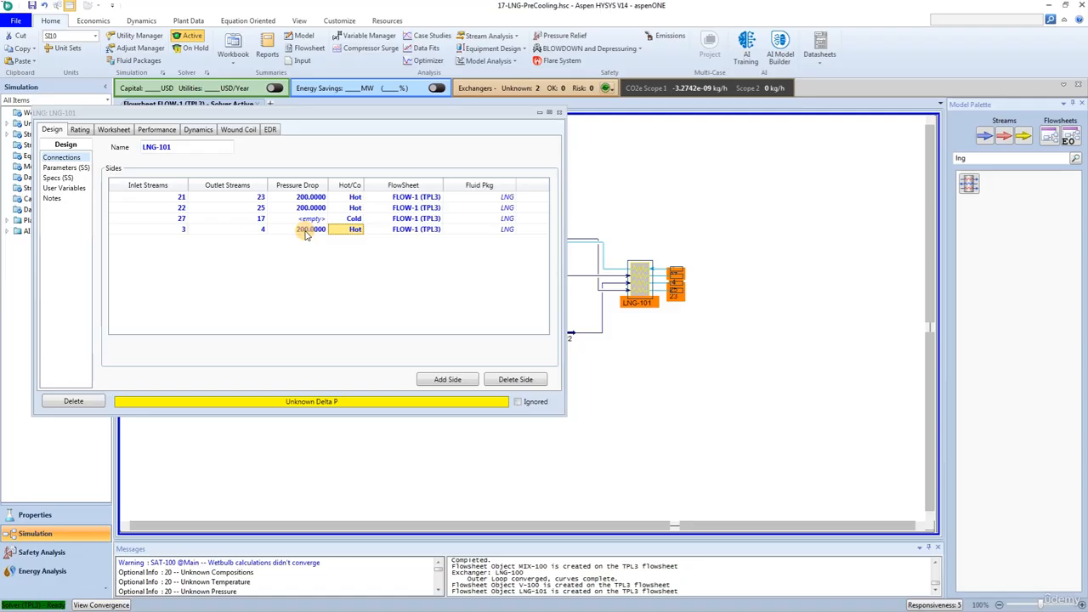
{"action": "left_click", "coordinate": [310, 219]}
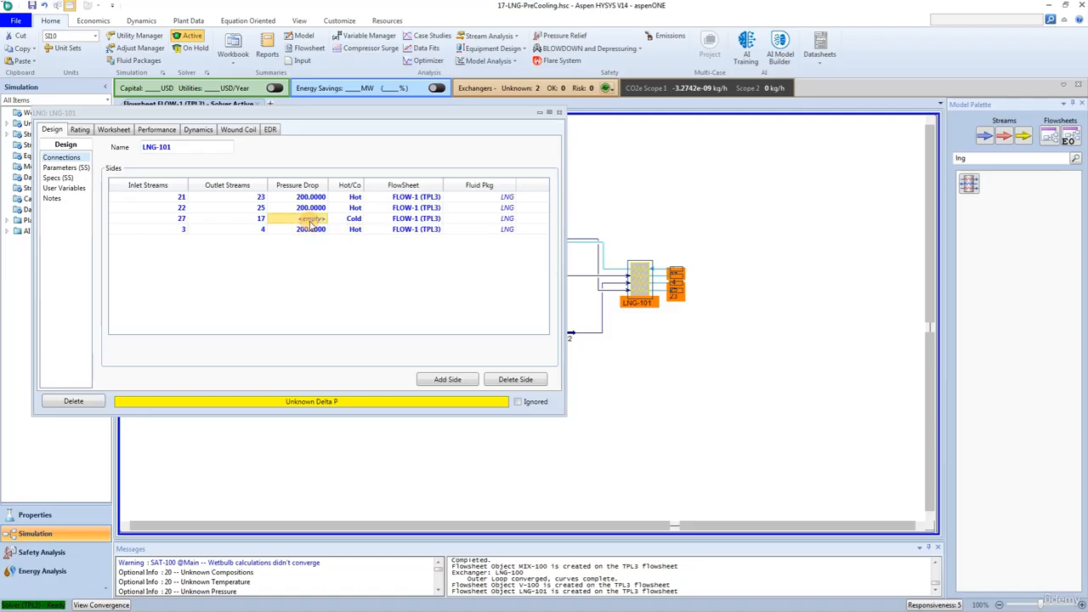
{"action": "type", "text": "30"}
{"action": "key", "text": "Return"}
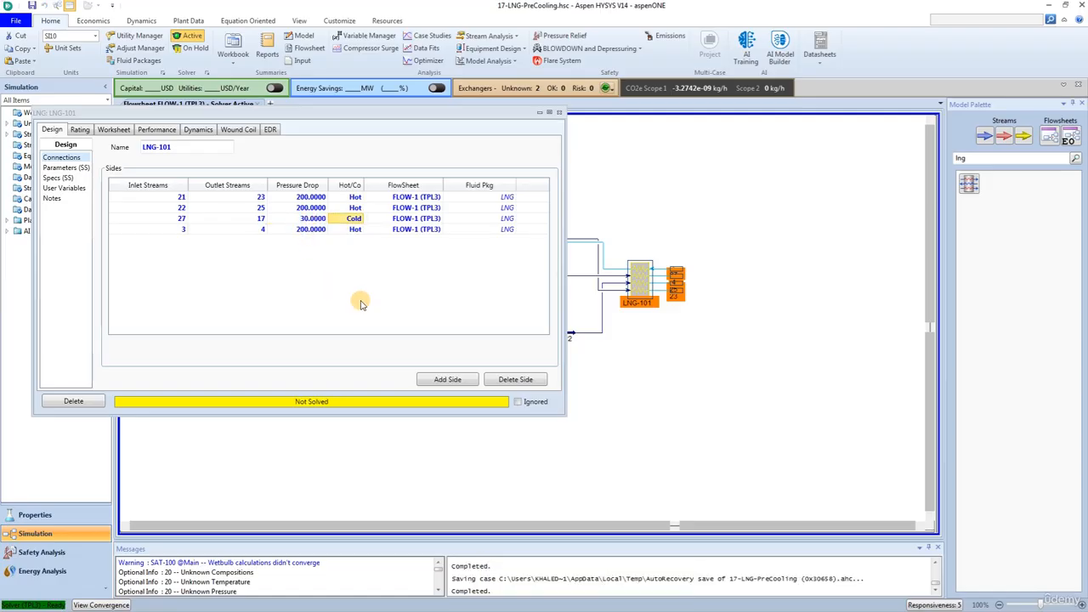
- Set the temperature of LNG-101 outlet stream 23 to -113.7 °C in the exchanger's worksheet
{"action": "left_click", "coordinate": [113, 133]}
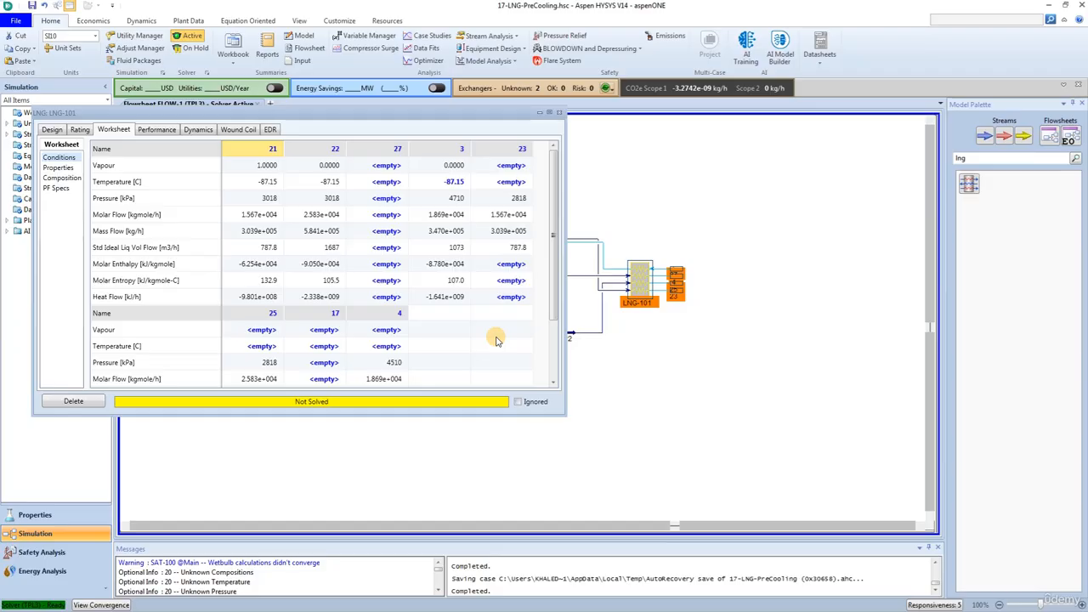
{"action": "left_click", "coordinate": [509, 183]}
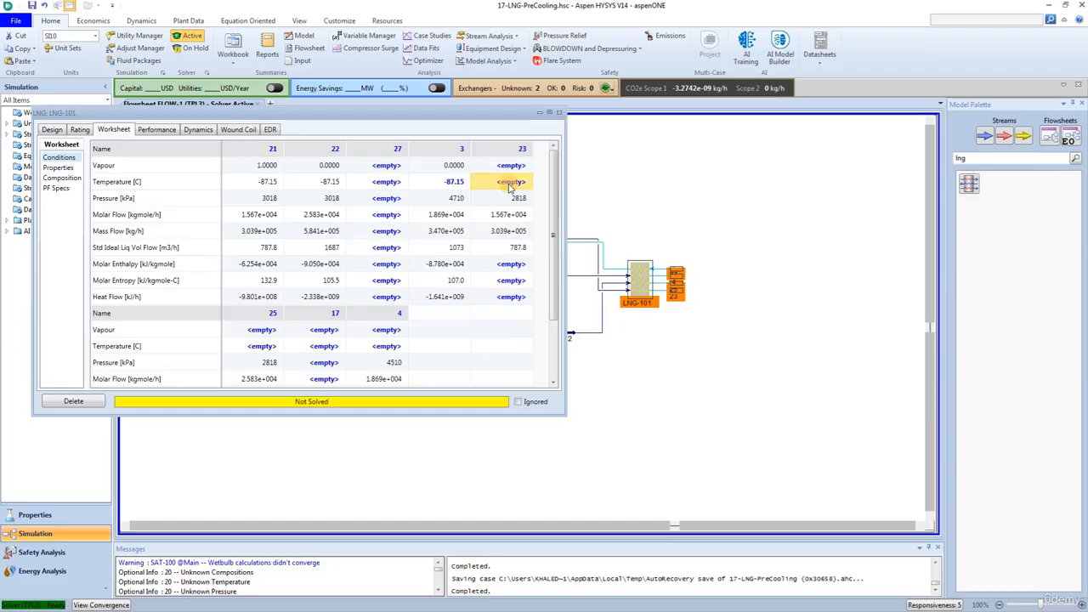
{"action": "left_click", "coordinate": [509, 183]}
{"action": "type", "text": "-113.7"}
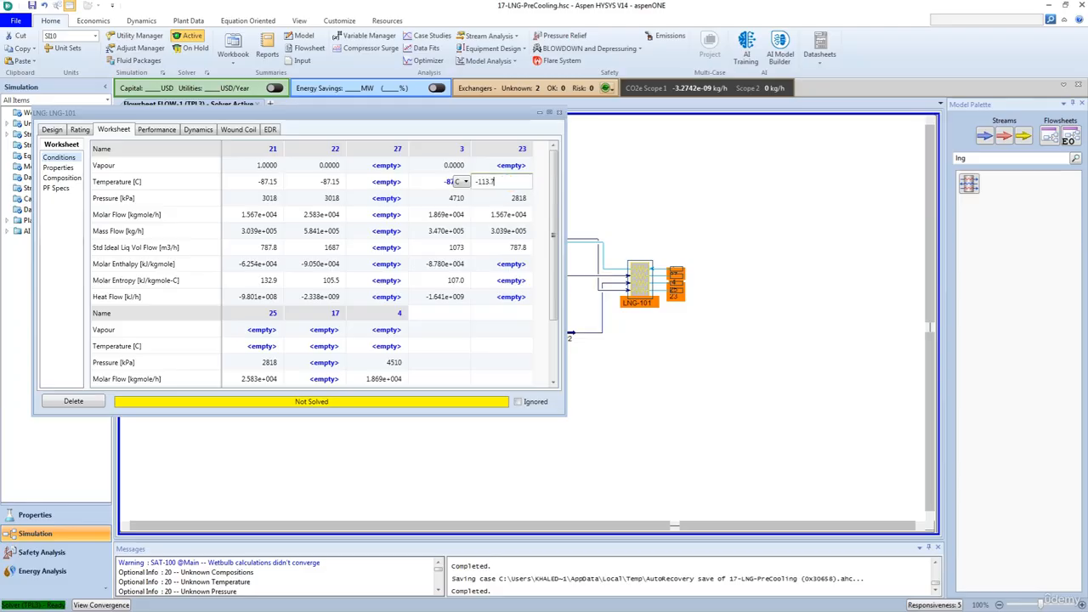
{"action": "key", "text": "Return"}
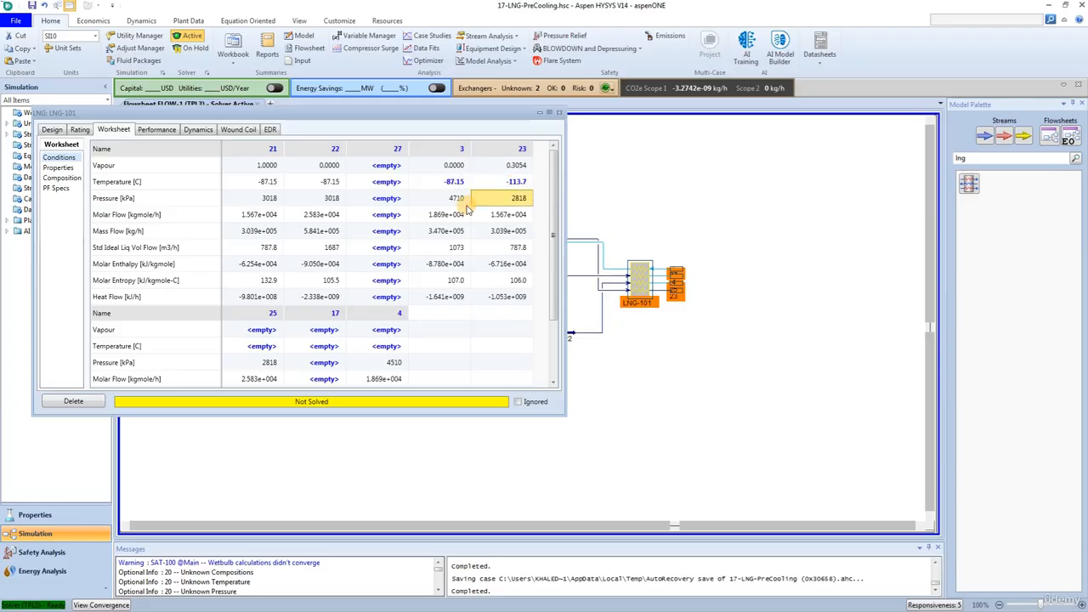
- Set the temperatures of outlet streams 25 and 4 to -113.7 °C and close the LNG-101 window
{"action": "left_click", "coordinate": [261, 347]}
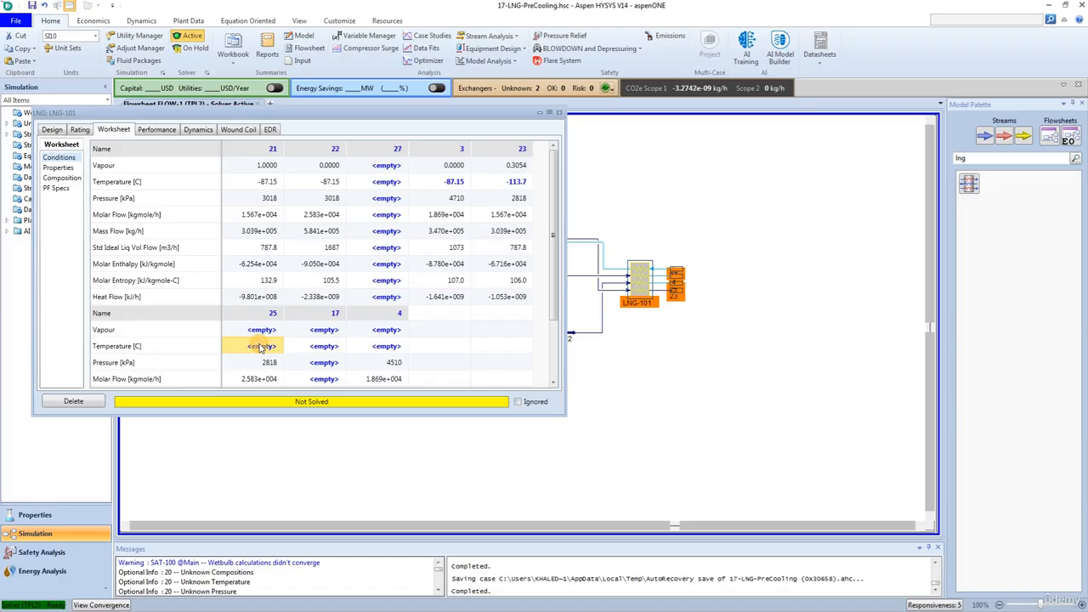
{"action": "left_click", "coordinate": [261, 346]}
{"action": "type", "text": "-113.7"}
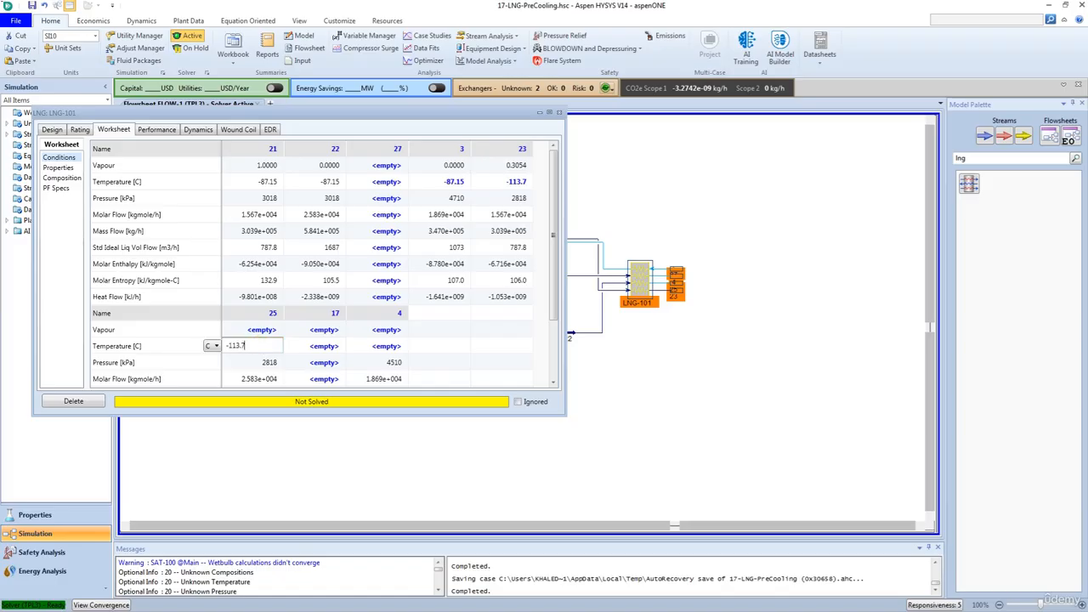
{"action": "key", "text": "Return"}
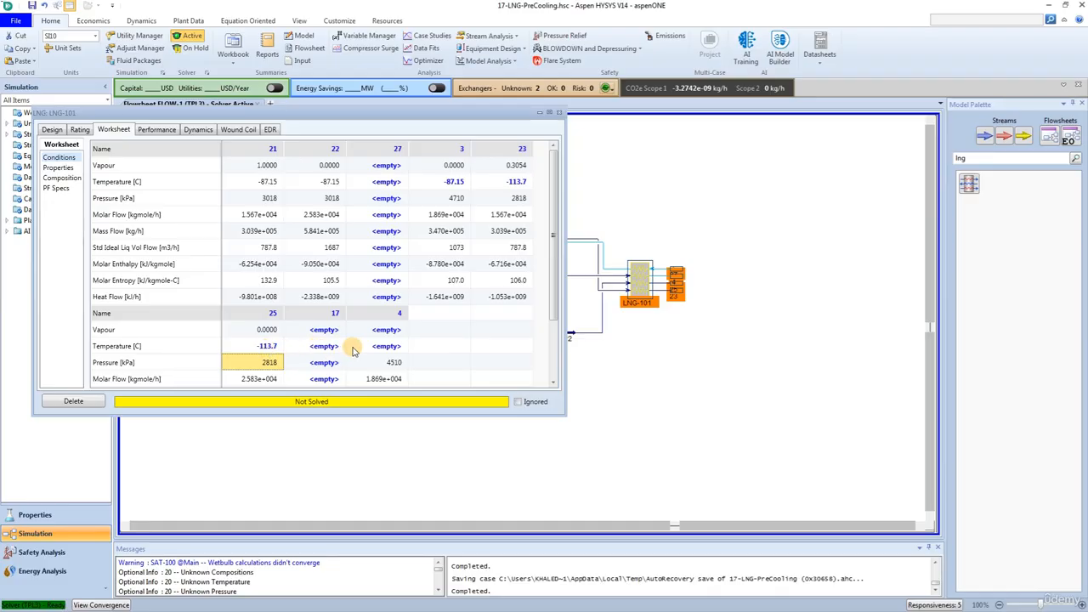
{"action": "left_click", "coordinate": [384, 348]}
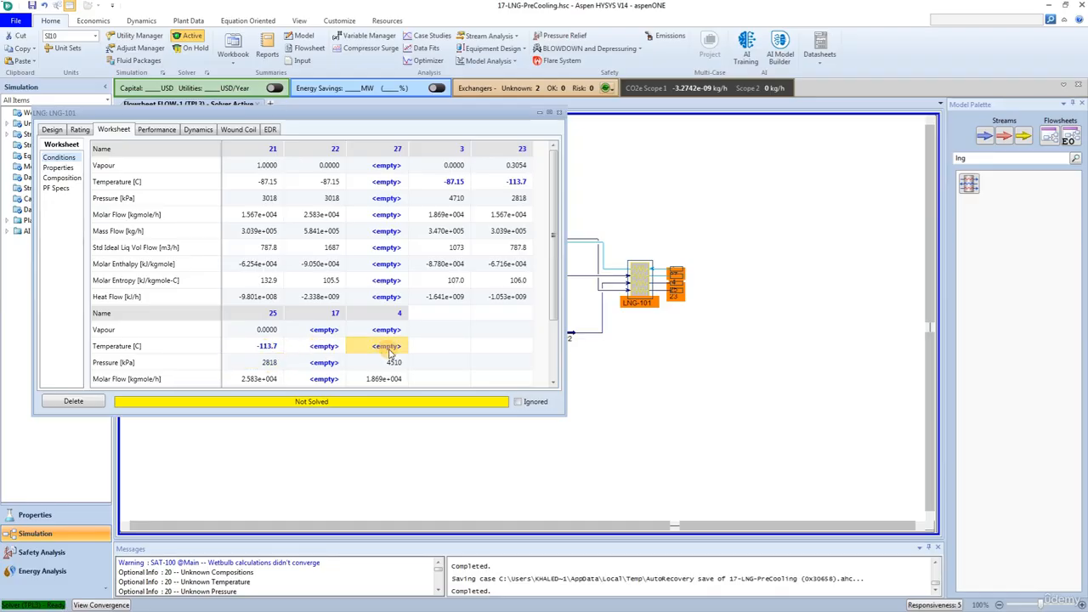
{"action": "type", "text": "-113.7"}
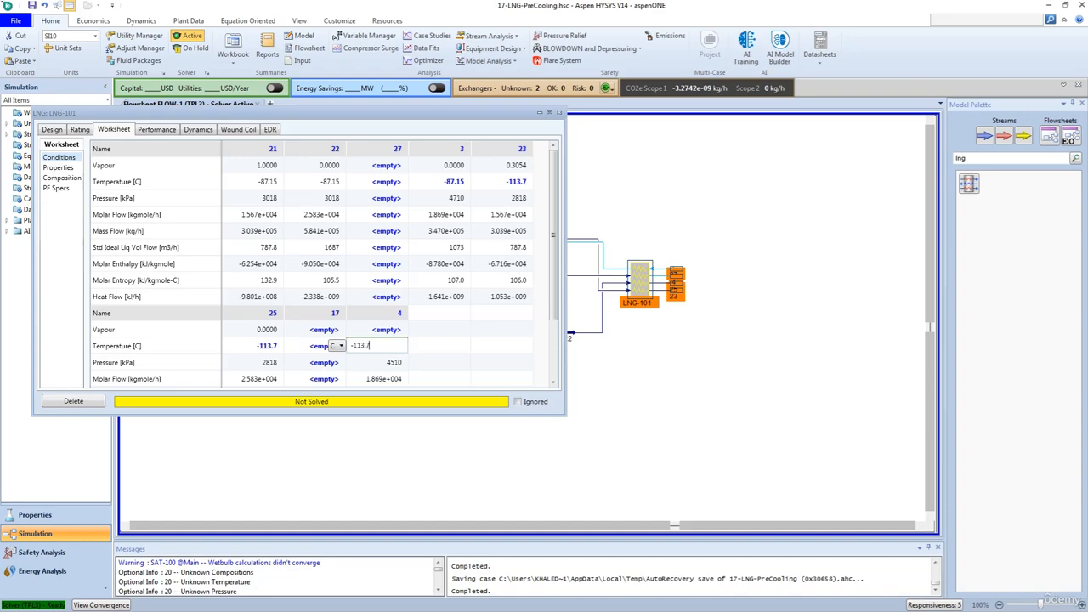
{"action": "key", "text": "Return"}
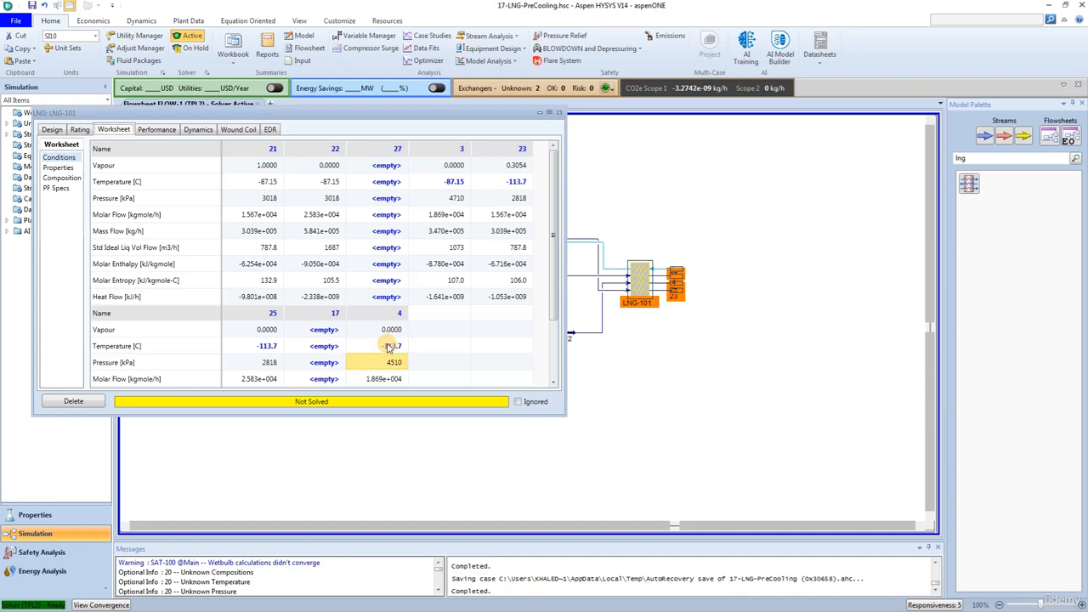
{"action": "left_click", "coordinate": [558, 112]}
- Find the control valve in the model palette and place one on the flowsheet above stream 25
{"action": "scroll", "coordinate": [559, 337], "scroll_direction": "down", "scroll_amount": 2}
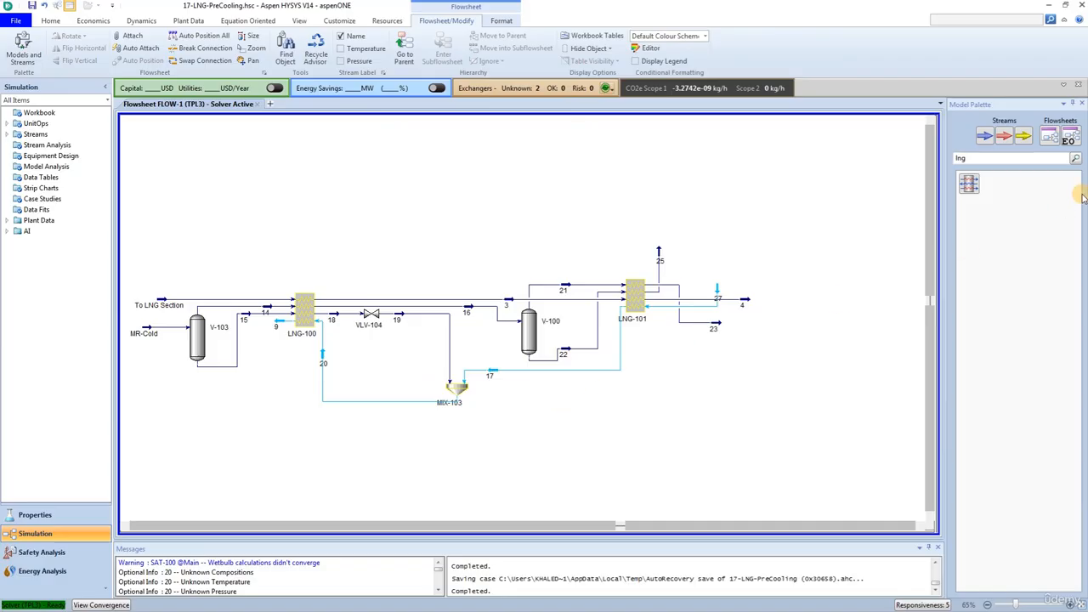
{"action": "double_click", "coordinate": [987, 159]}
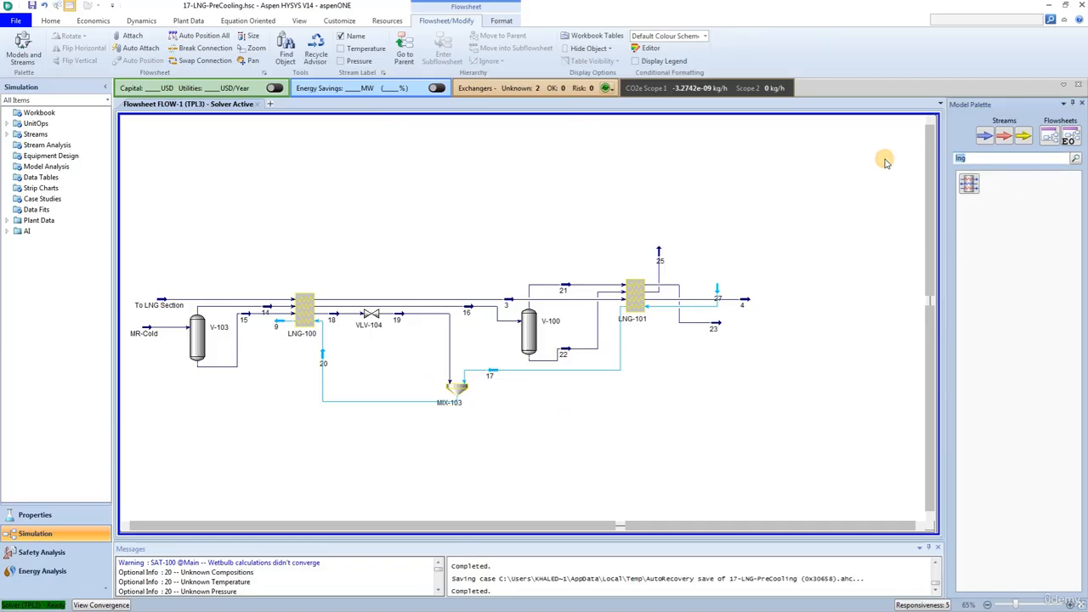
{"action": "type", "text": "valv"}
{"action": "key", "text": "BackSpace"}
{"action": "key", "text": "BackSpace"}
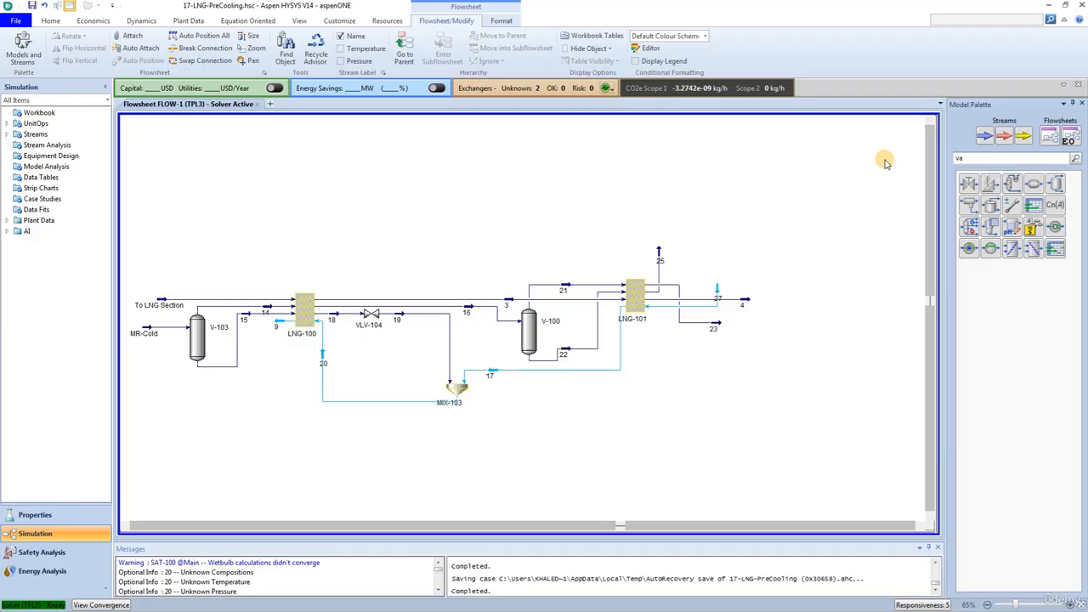
{"action": "left_click_drag", "start_coordinate": [968, 184], "coordinate": [681, 232]}
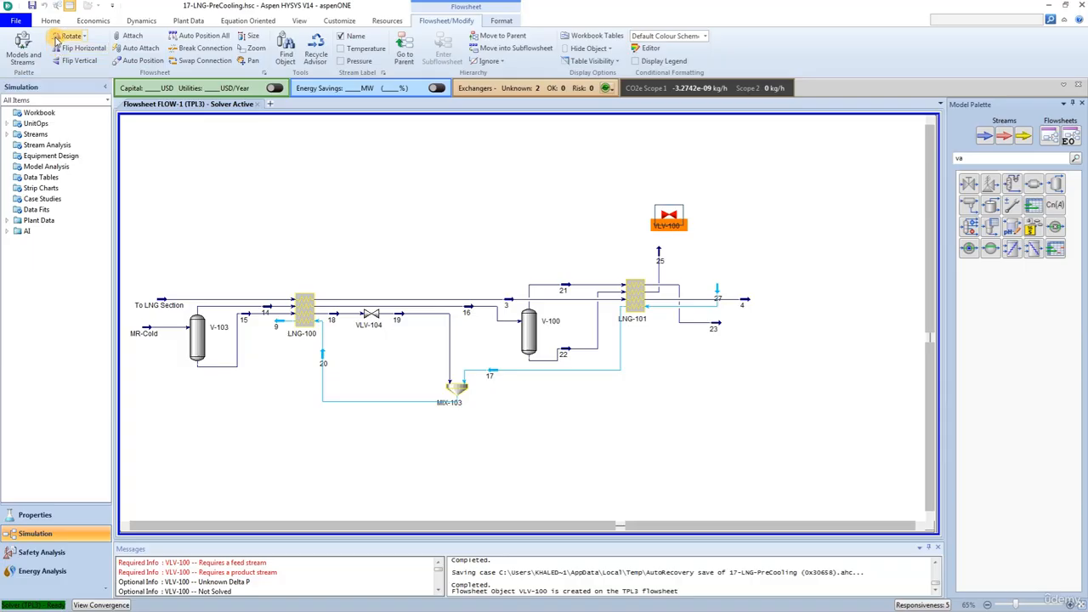
- Rotate the new valve upright in line above stream 25 and attach stream 25 as its feed
{"action": "left_click", "coordinate": [57, 36]}
{"action": "left_click", "coordinate": [753, 234]}
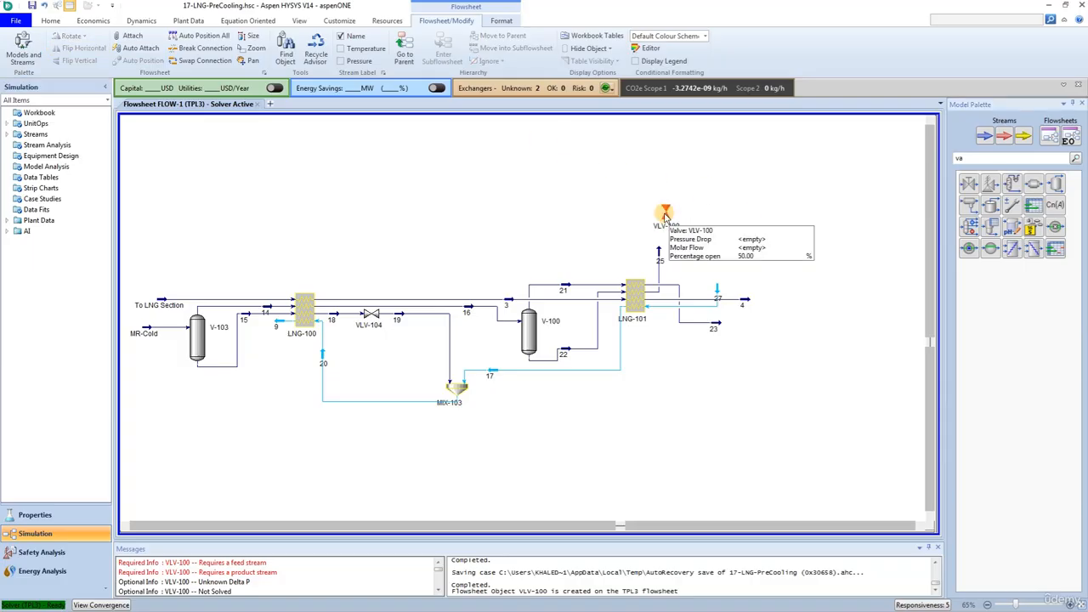
{"action": "left_click_drag", "start_coordinate": [666, 213], "coordinate": [658, 208]}
{"action": "key", "text": "ctrl"}
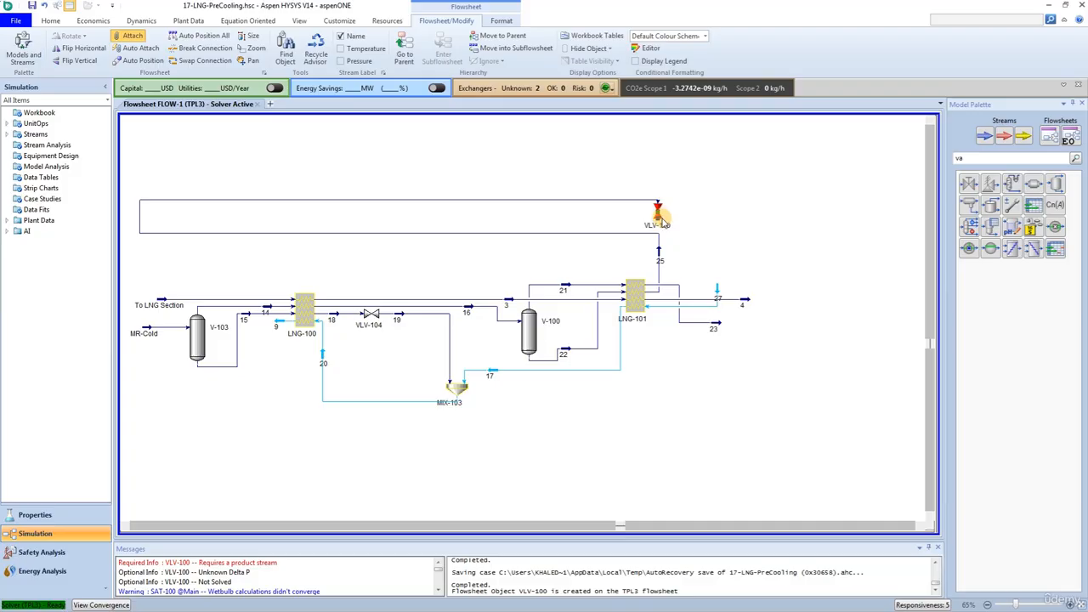
- Rotate the valve until its inlet faces stream 25 below, and draw a new outlet stream from its upper end
{"action": "left_click", "coordinate": [660, 216]}
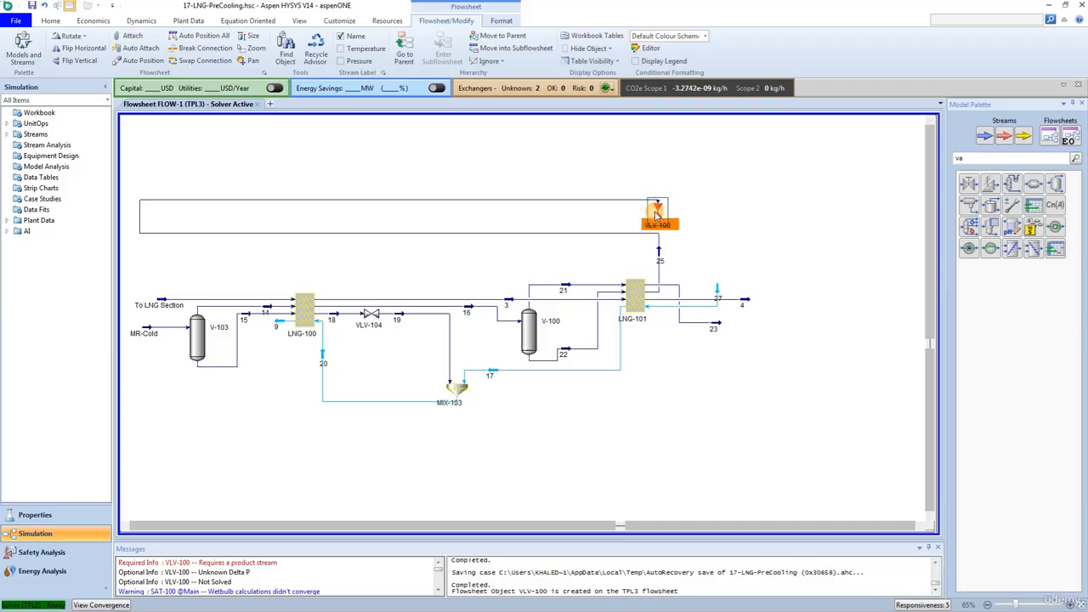
{"action": "left_click", "coordinate": [61, 39]}
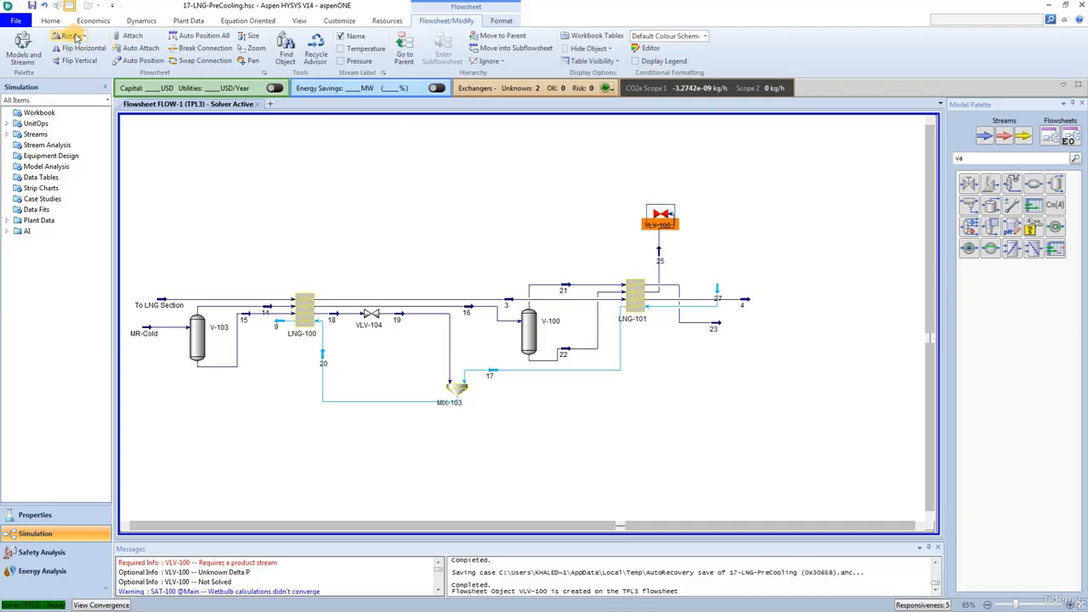
{"action": "left_click", "coordinate": [62, 37]}
{"action": "left_click", "coordinate": [709, 221]}
{"action": "key", "text": "ctrl"}
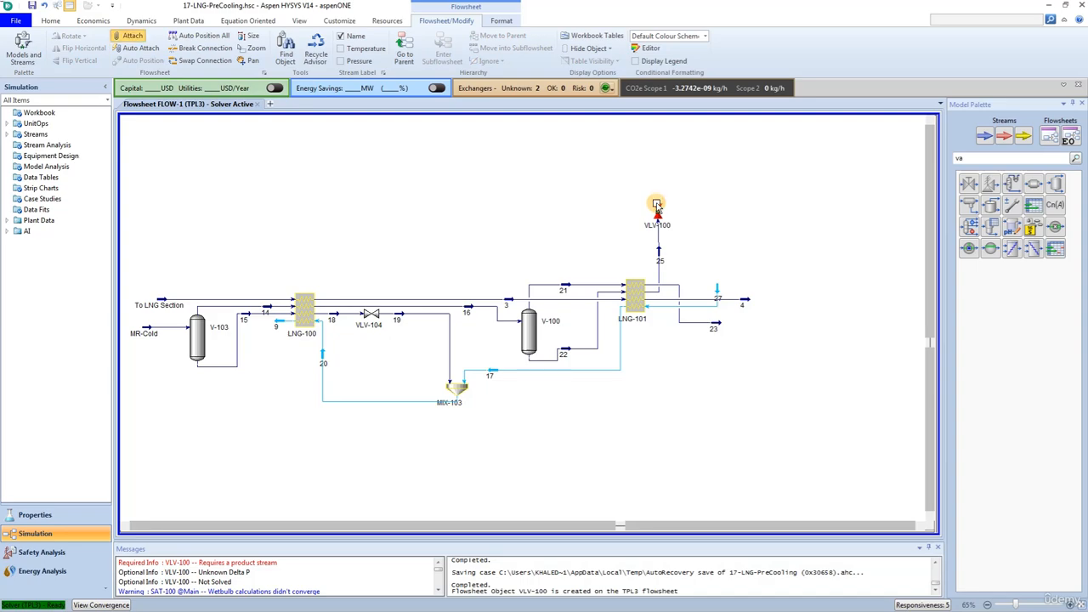
{"action": "left_click_drag", "start_coordinate": [657, 205], "coordinate": [684, 188]}
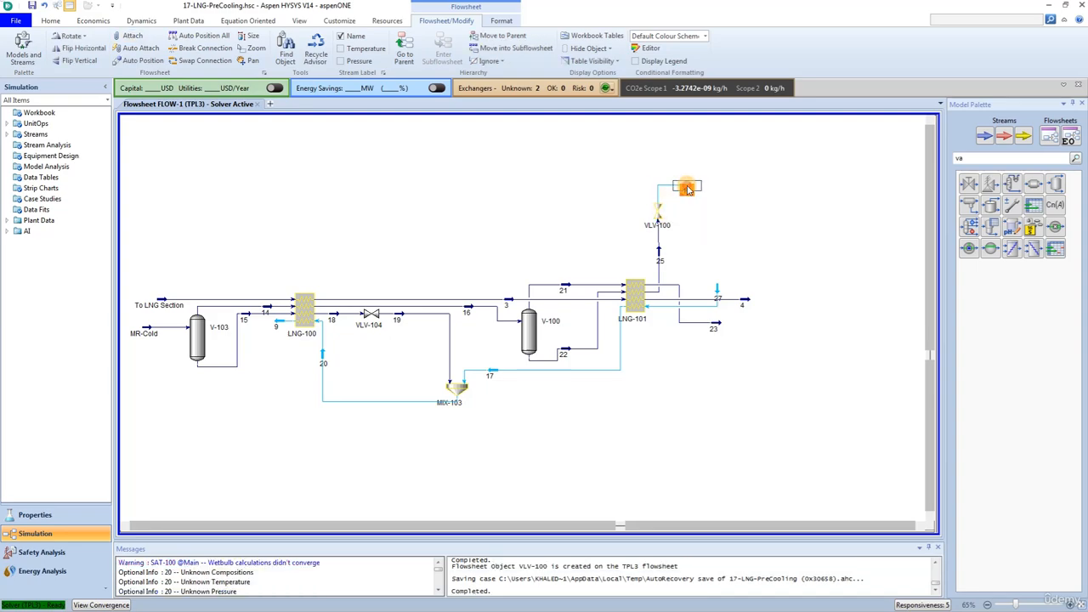
- Rename the valve's new outlet stream to 26 and close its window
{"action": "double_click", "coordinate": [686, 191]}
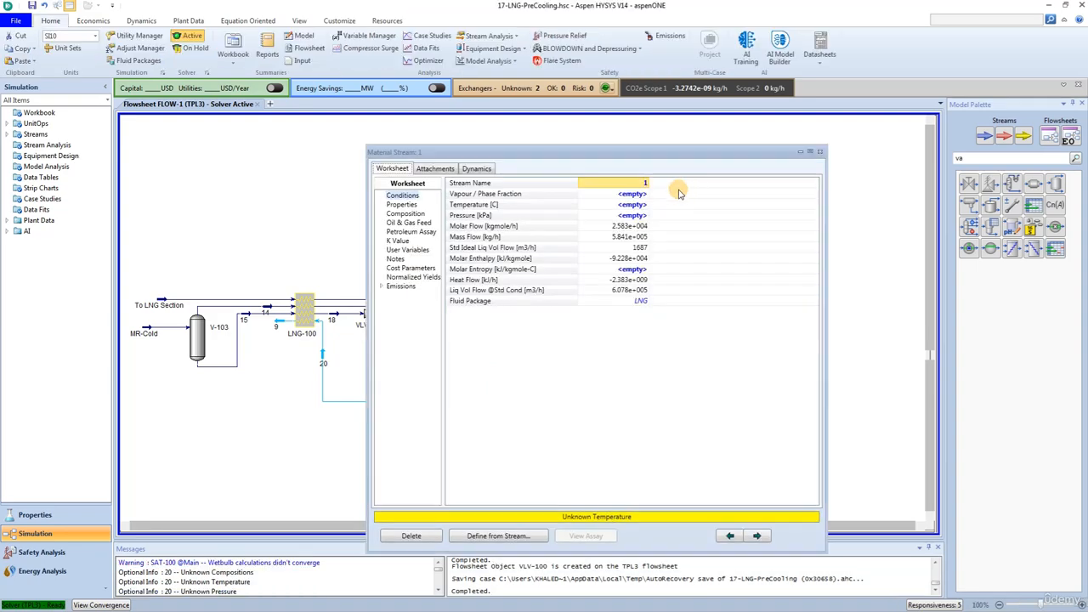
{"action": "left_click", "coordinate": [600, 184]}
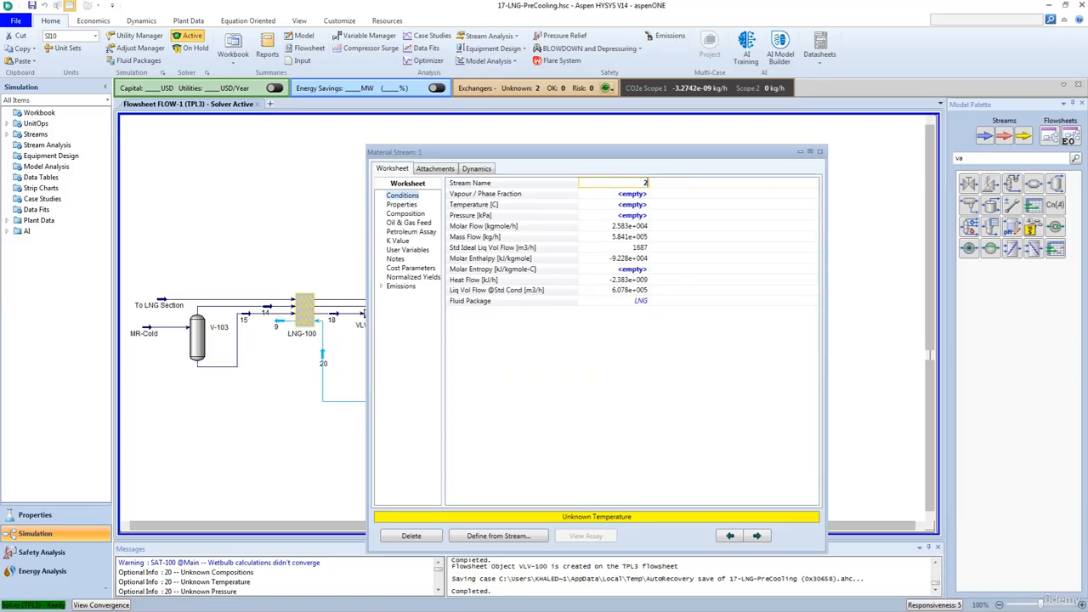
{"action": "type", "text": "26"}
{"action": "key", "text": "Return"}
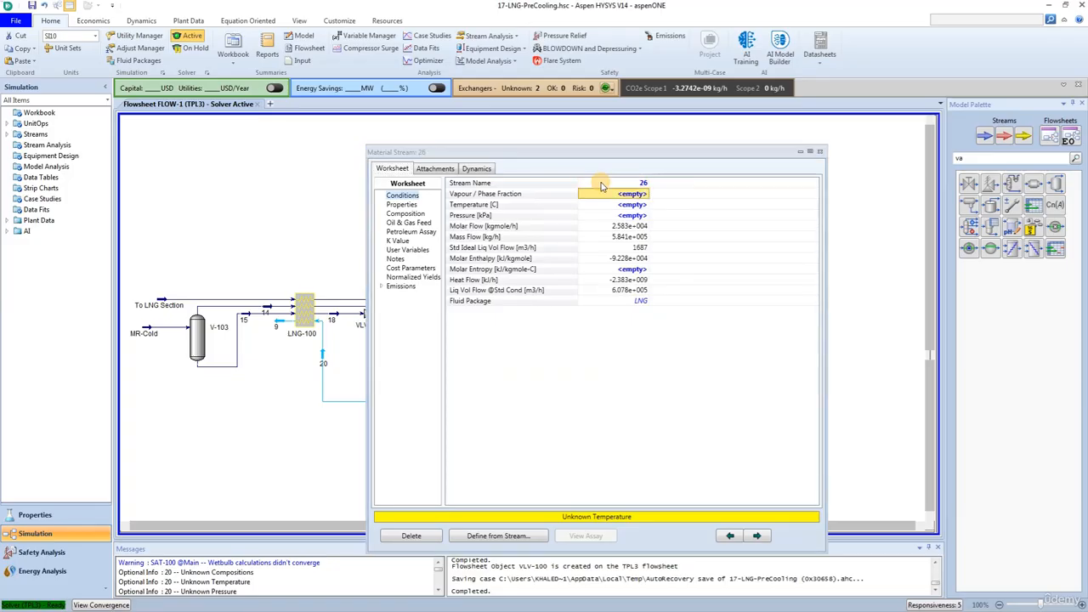
{"action": "left_click", "coordinate": [818, 153]}
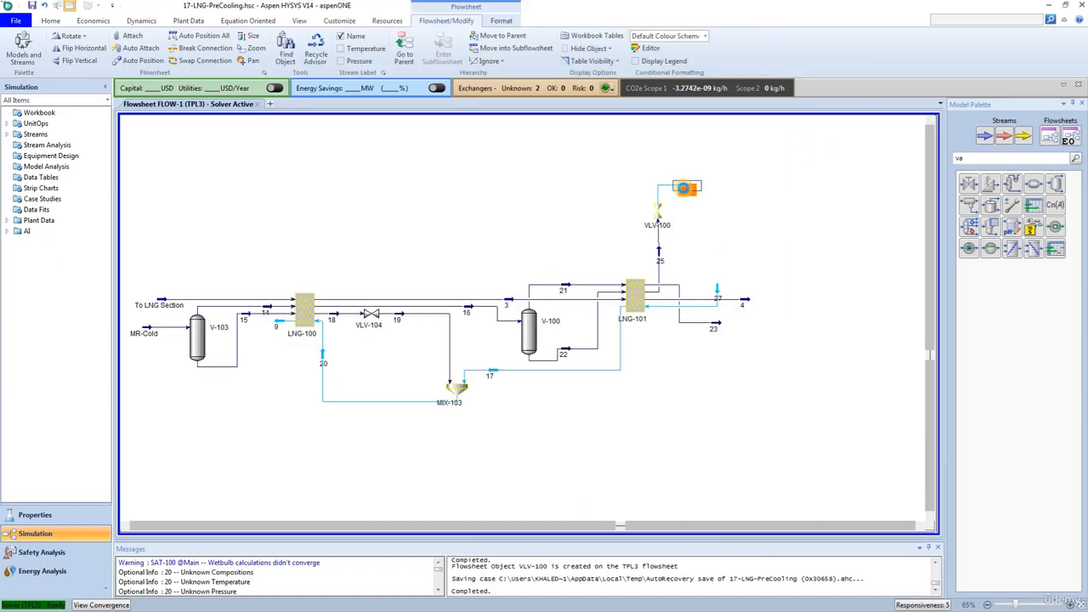
- Set the pressure of valve outlet stream 26 to 260 kPa and close the stream window
{"action": "double_click", "coordinate": [685, 189]}
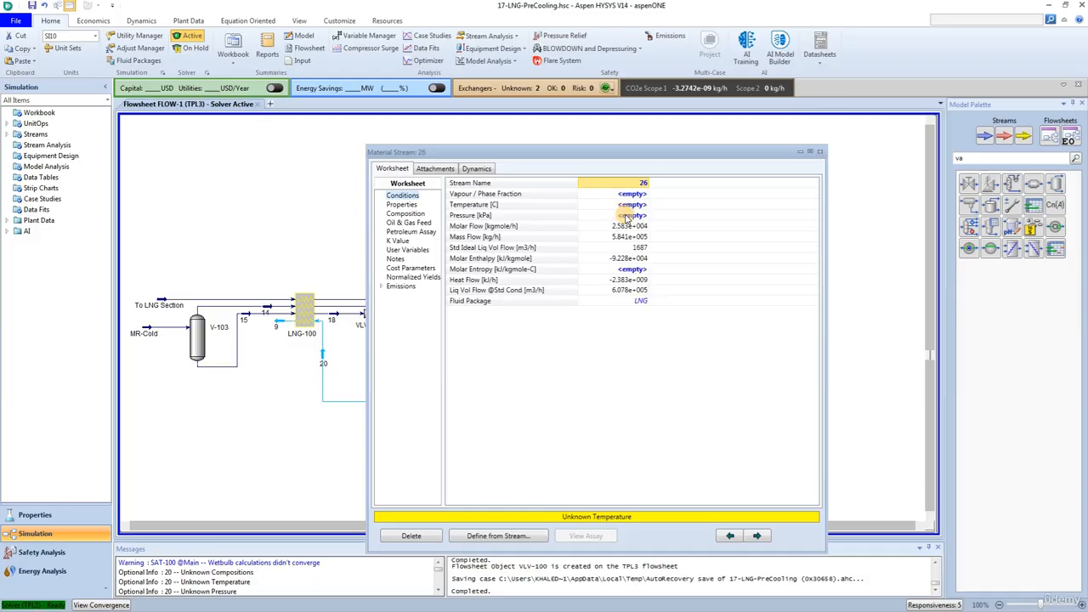
{"action": "left_click", "coordinate": [628, 217]}
{"action": "type", "text": "260"}
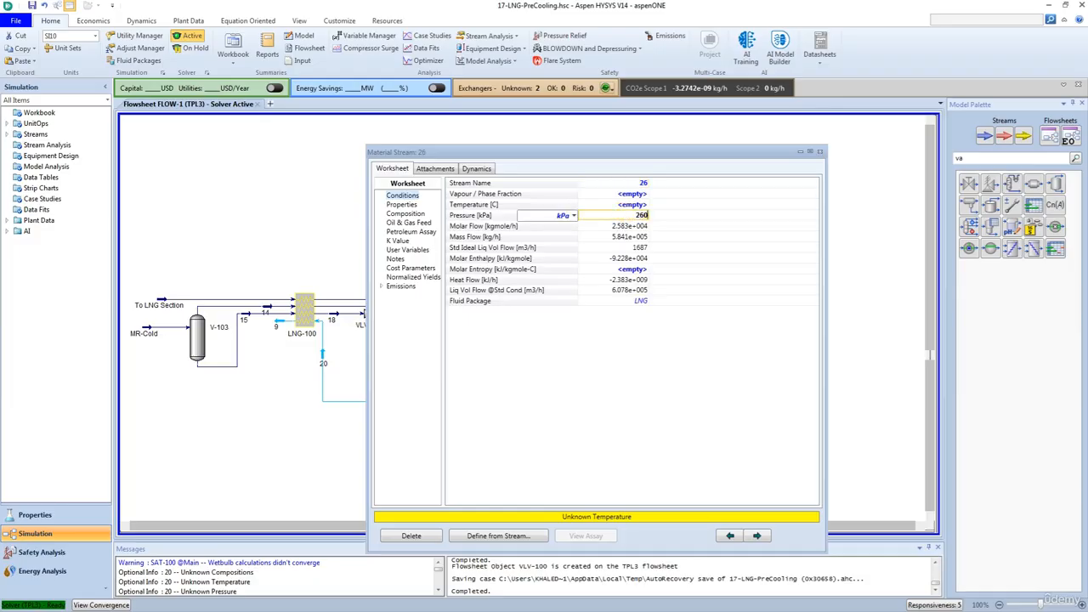
{"action": "key", "text": "Return"}
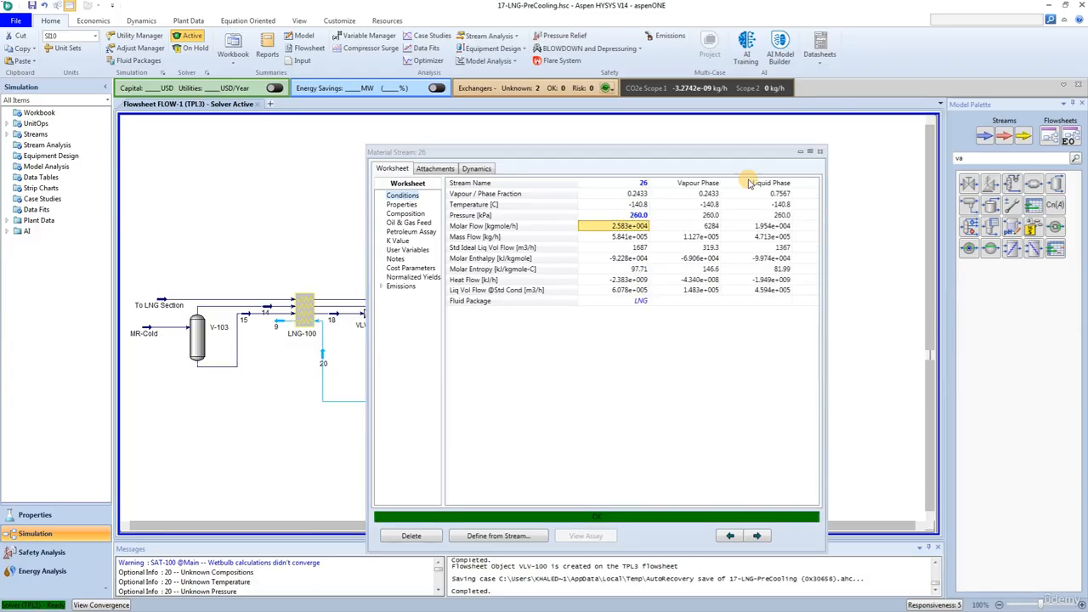
{"action": "left_click", "coordinate": [820, 151]}
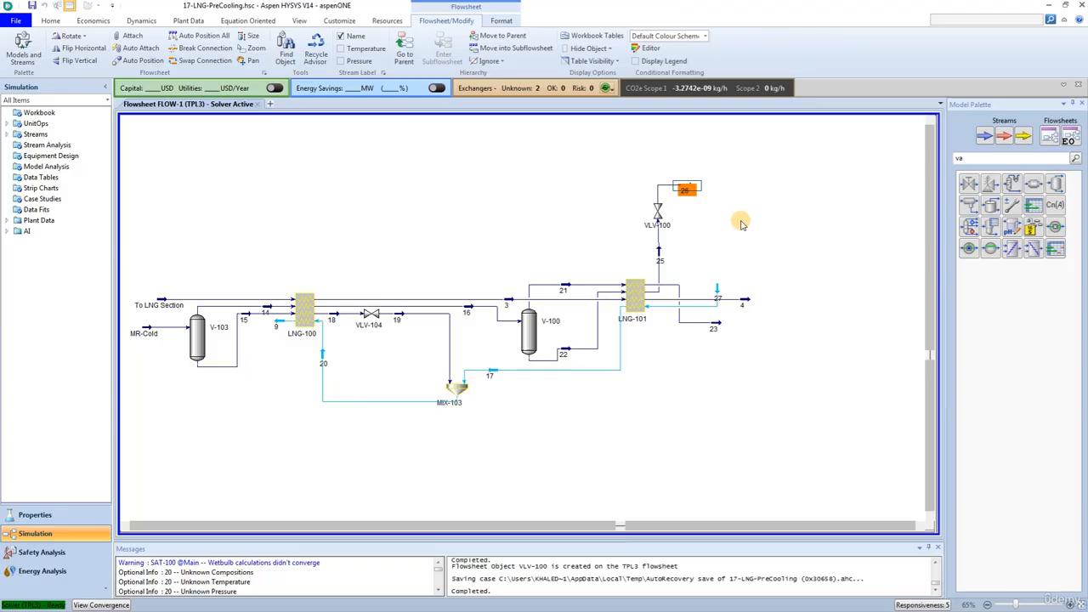
- Rename the valve between streams 25 and 26 to VLV-105 and close its window
{"action": "left_click", "coordinate": [656, 213]}
{"action": "double_click", "coordinate": [656, 212]}
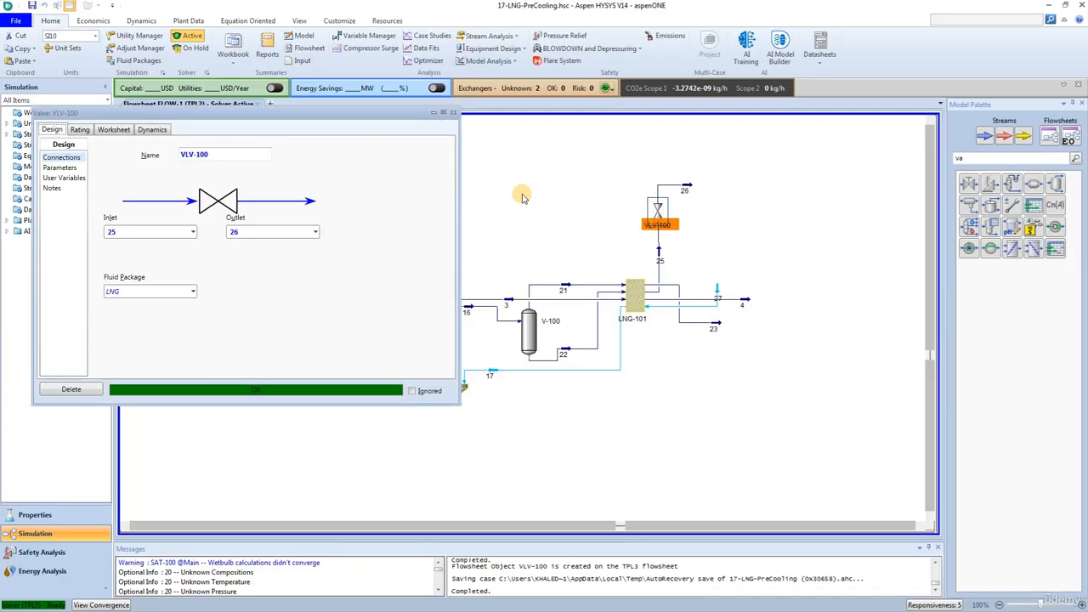
{"action": "left_click", "coordinate": [221, 155]}
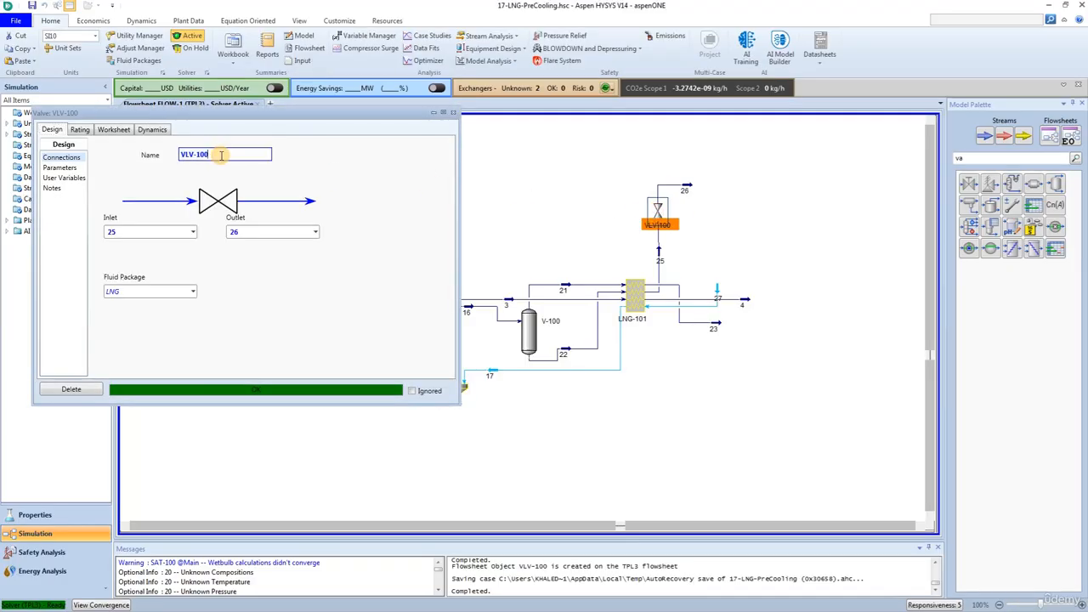
{"action": "type", "text": "5"}
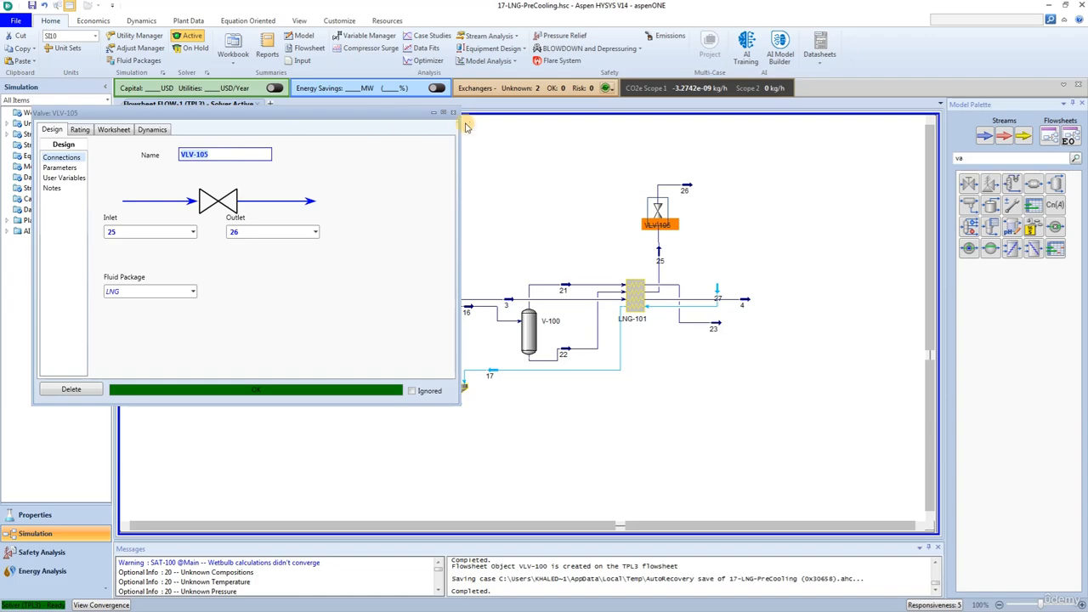
{"action": "left_click", "coordinate": [453, 112]}
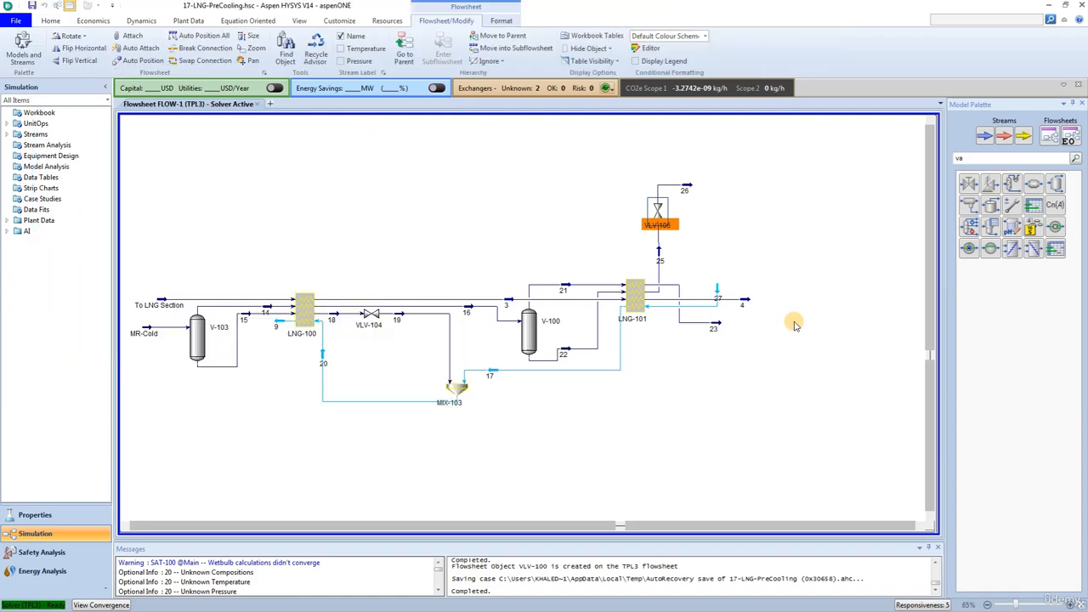
- Find the mixer in the model palette, place one beside VLV-105, and rotate it so its outlet points down
{"action": "left_click", "coordinate": [991, 158]}
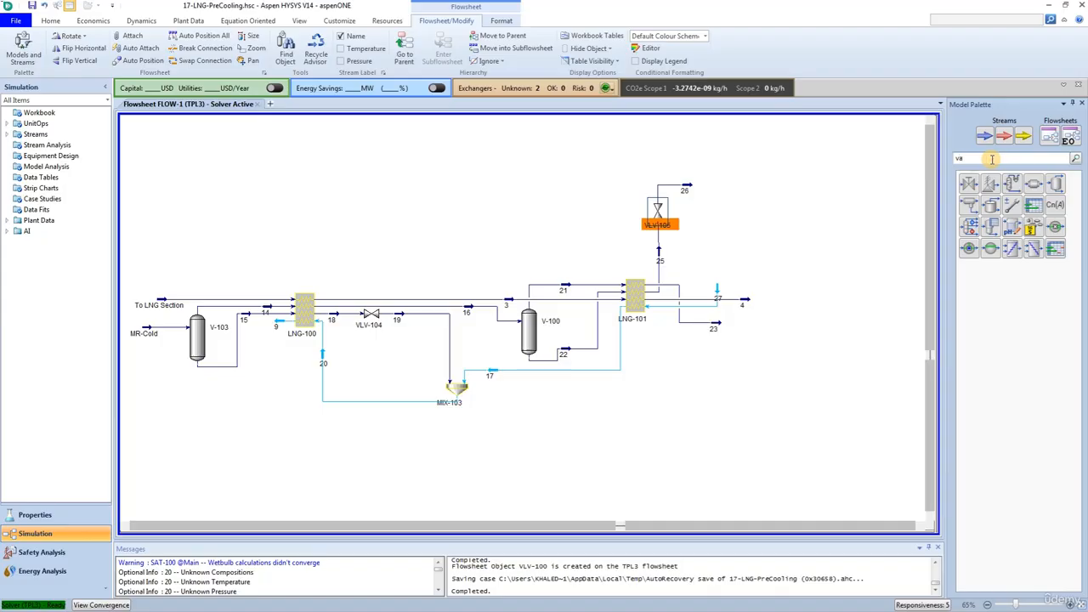
{"action": "key", "text": "BackSpace"}
{"action": "key", "text": "BackSpace"}
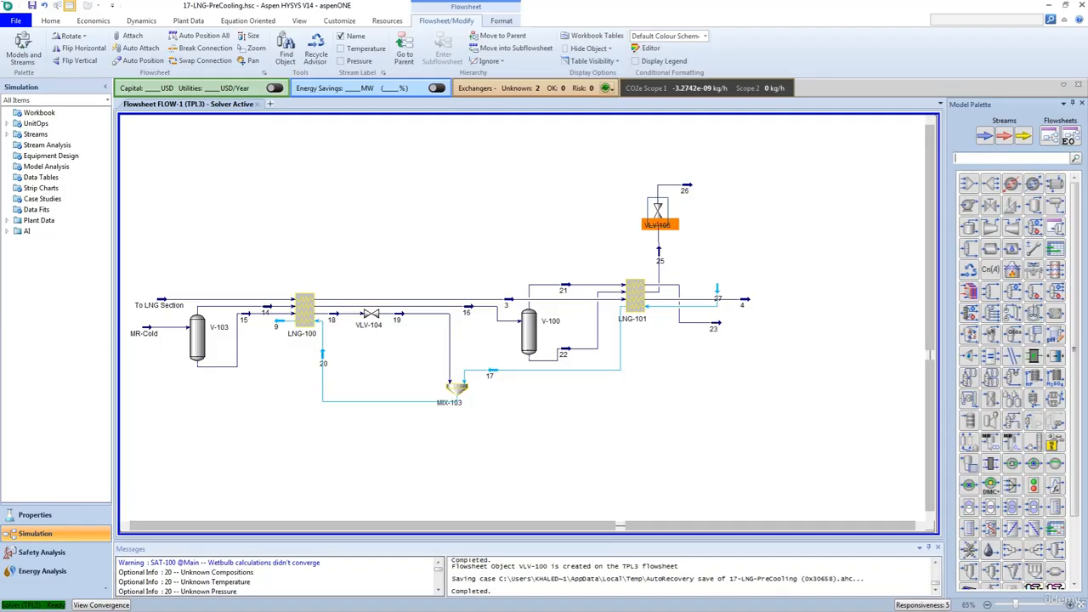
{"action": "type", "text": "mix"}
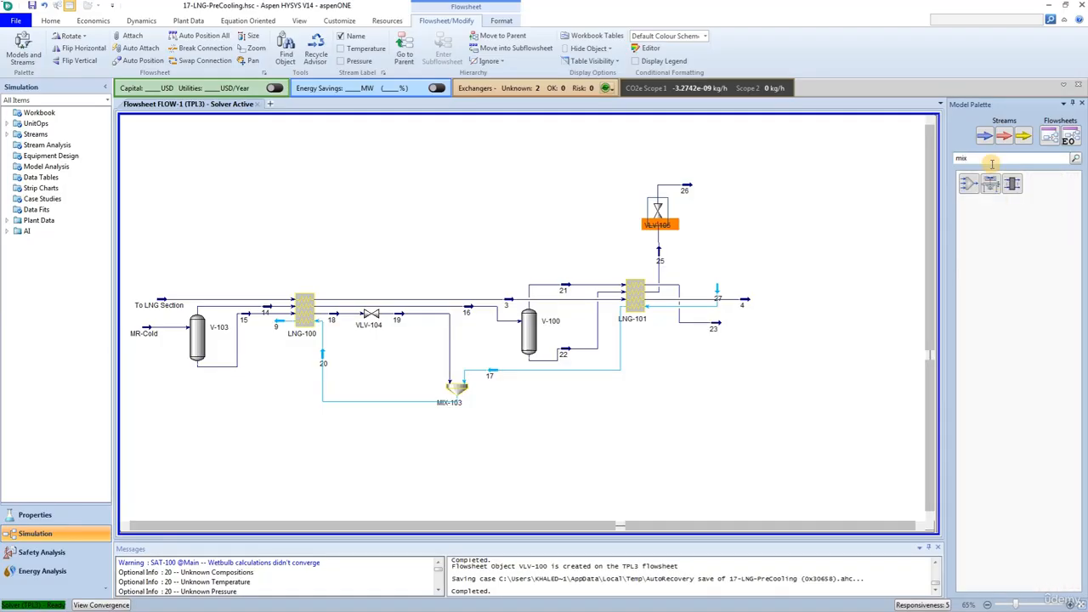
{"action": "left_click_drag", "start_coordinate": [968, 183], "coordinate": [749, 228]}
{"action": "left_click", "coordinate": [57, 37]}
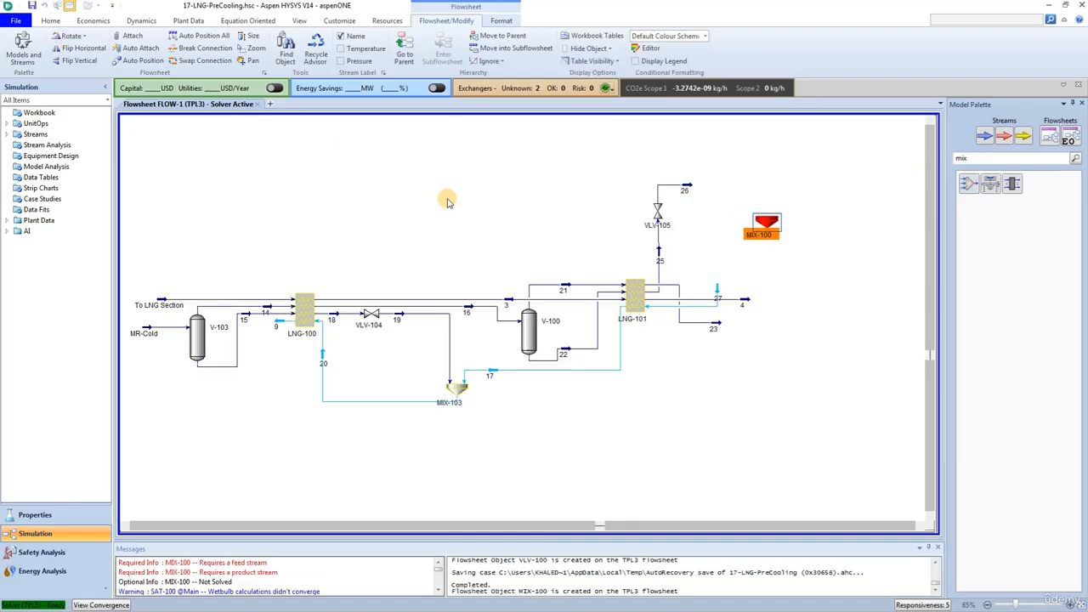
- Move the mixer directly above stream 27 and attach stream 27 as its product
{"action": "left_click_drag", "start_coordinate": [764, 223], "coordinate": [720, 239]}
{"action": "left_click", "coordinate": [743, 276]}
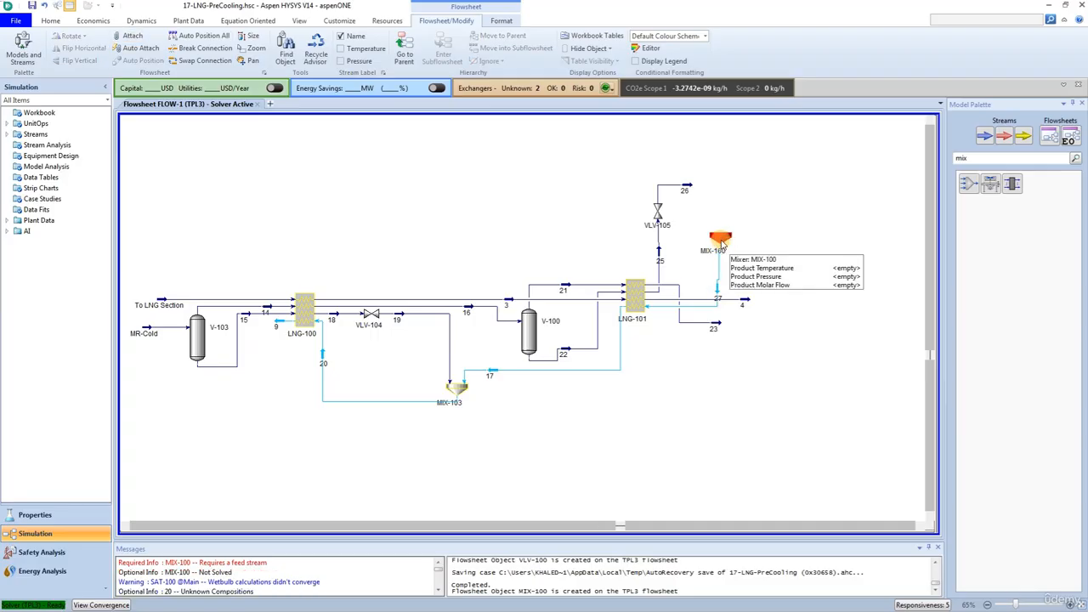
{"action": "left_click", "coordinate": [718, 244]}
- Attach stream 26 and a new stream from above as the mixer's inlets, and rotate the new stream's arrow to horizontal
{"action": "key", "text": "ctrl"}
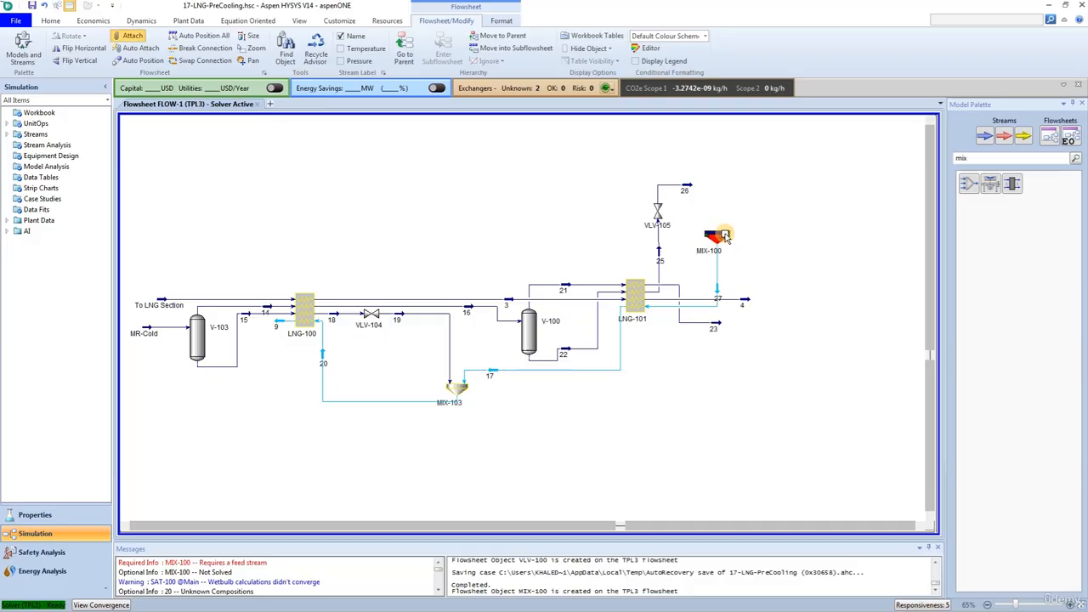
{"action": "left_click_drag", "start_coordinate": [724, 176], "coordinate": [717, 236]}
{"action": "left_click", "coordinate": [730, 174]}
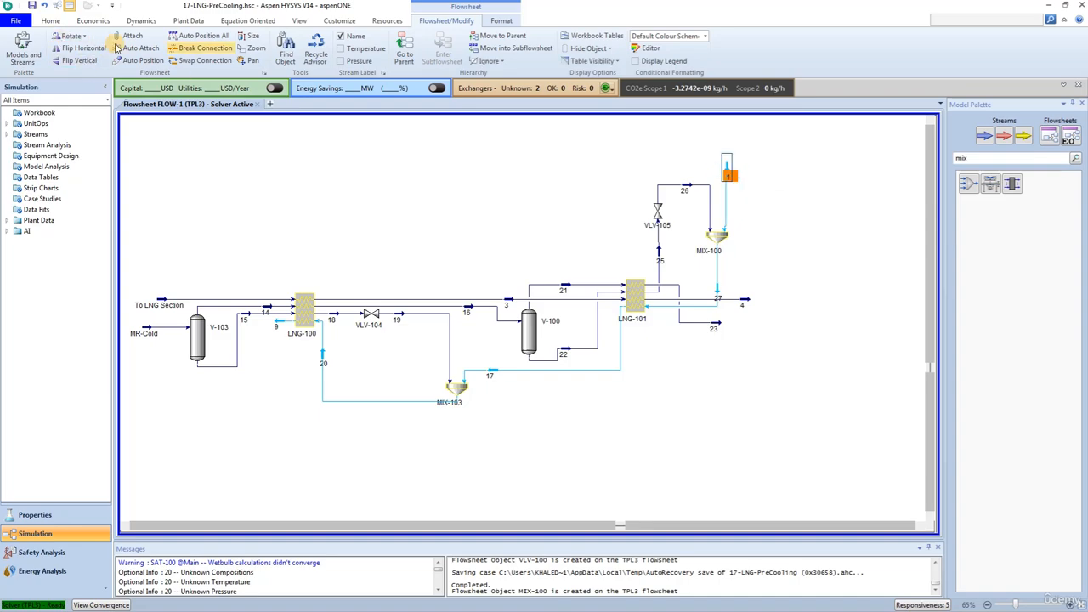
{"action": "mouse_move", "coordinate": [727, 173]}
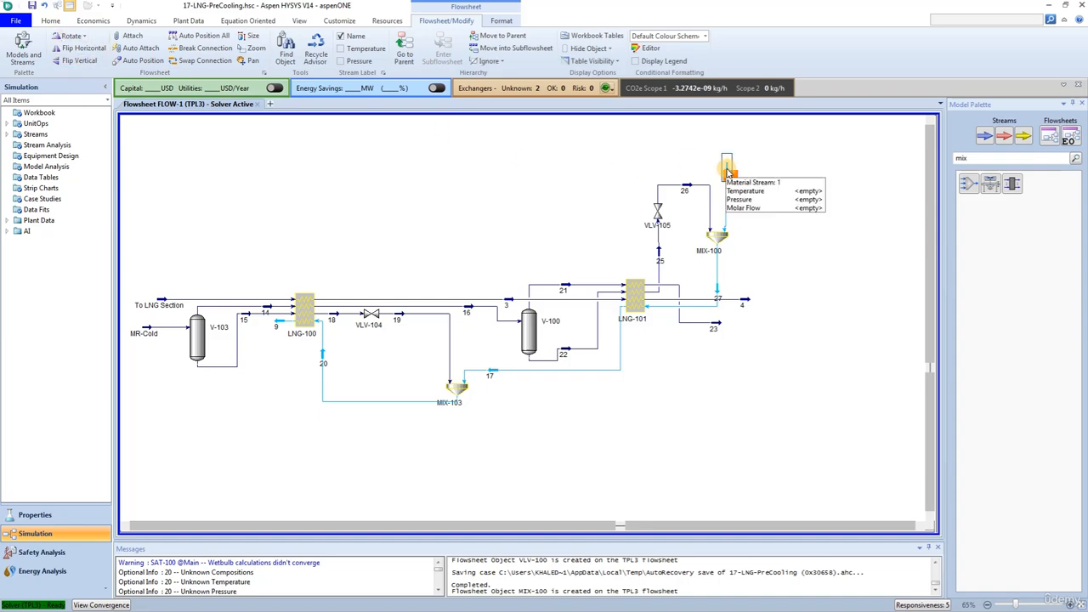
{"action": "left_click", "coordinate": [71, 36]}
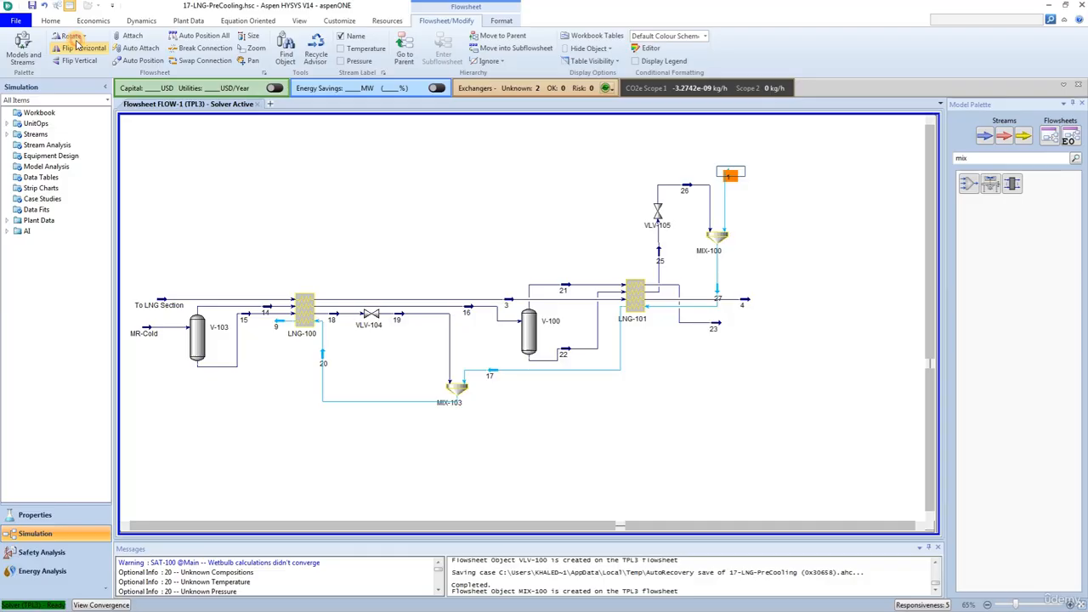
- Rename the new mixer inlet stream to 24 and move it down level with stream 26
{"action": "double_click", "coordinate": [729, 174]}
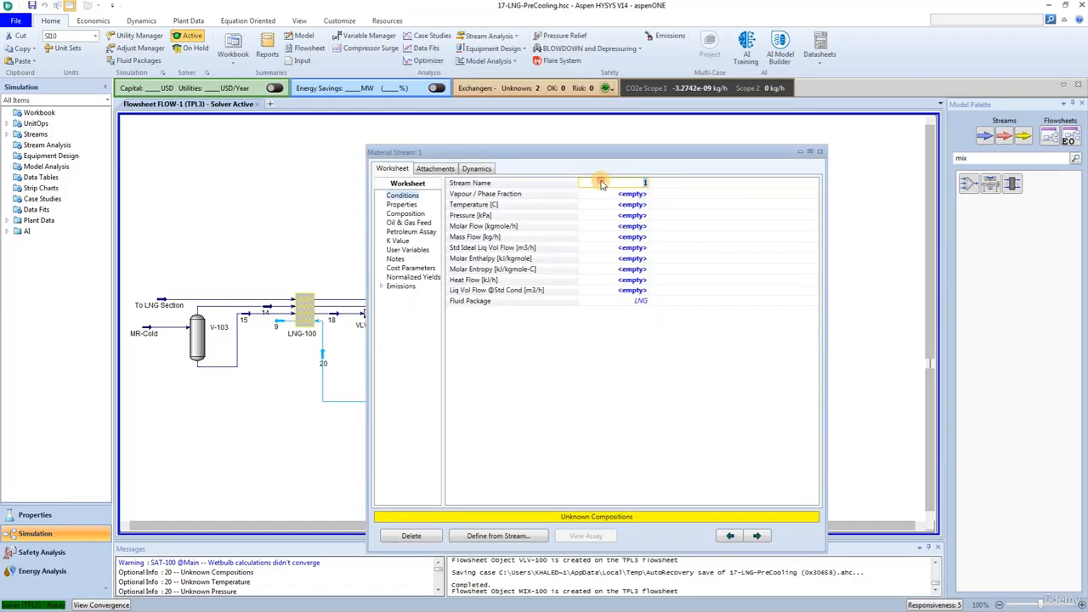
{"action": "type", "text": "24"}
{"action": "key", "text": "Return"}
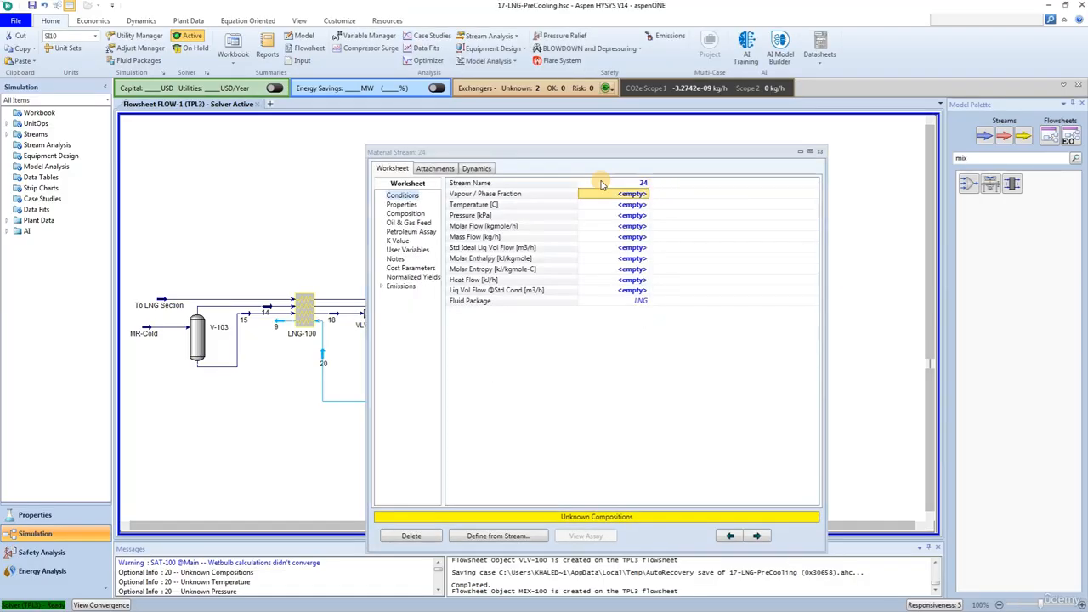
{"action": "left_click", "coordinate": [821, 154]}
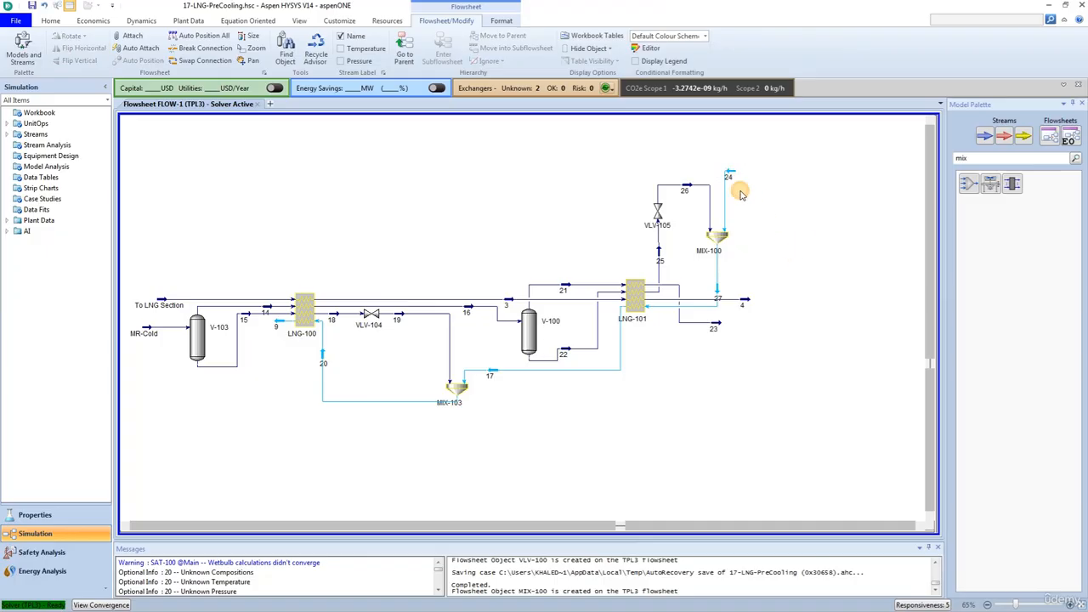
{"action": "left_click_drag", "start_coordinate": [734, 181], "coordinate": [736, 190]}
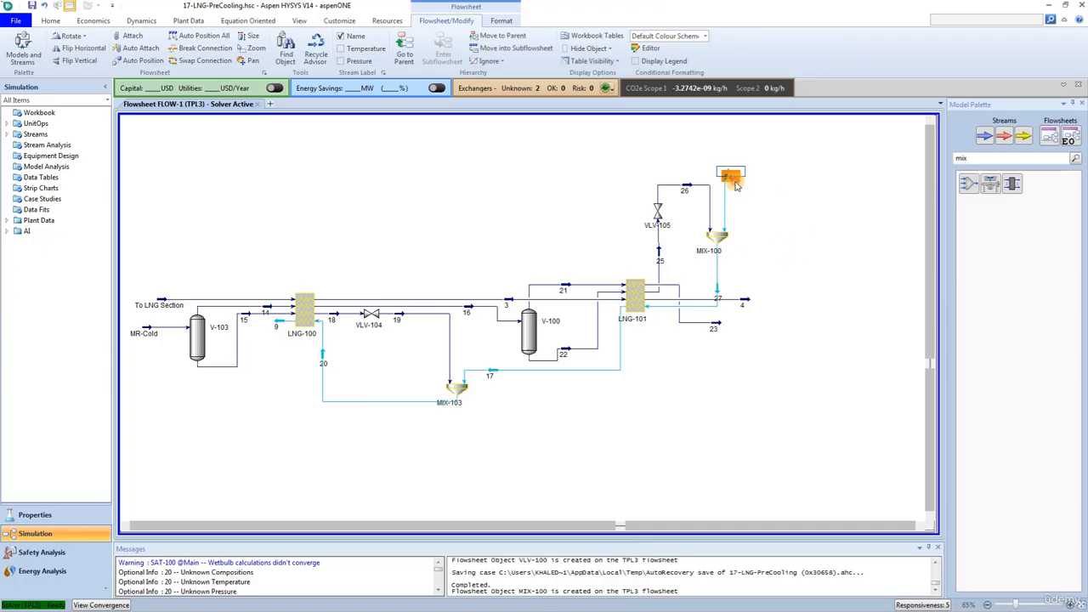
- Rename the mixer feeding stream 27 to MIX-104 and close its window
{"action": "left_click", "coordinate": [716, 243]}
{"action": "double_click", "coordinate": [716, 243]}
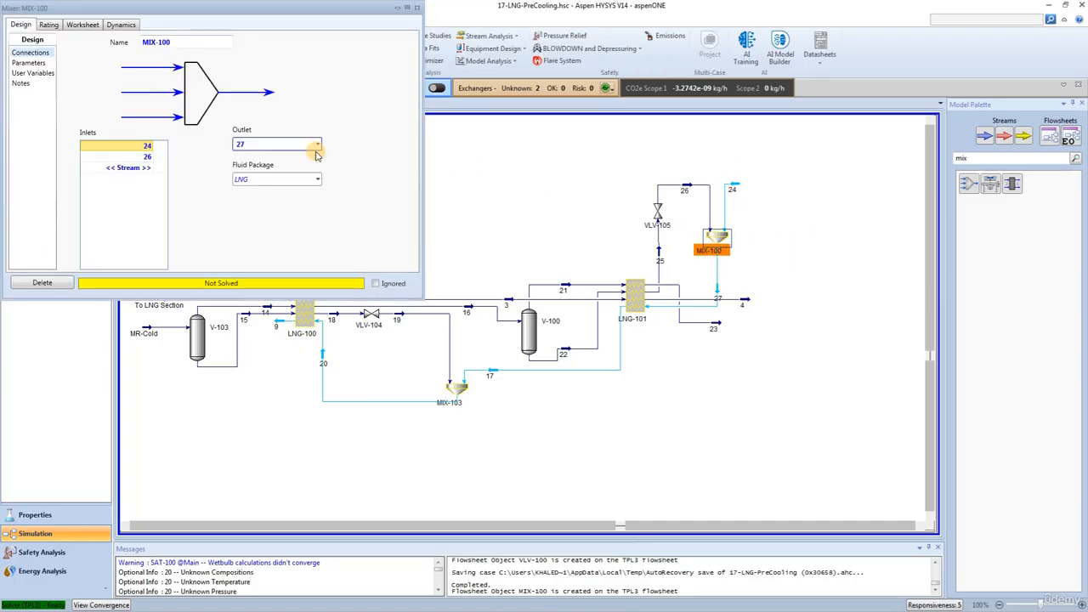
{"action": "left_click", "coordinate": [179, 41]}
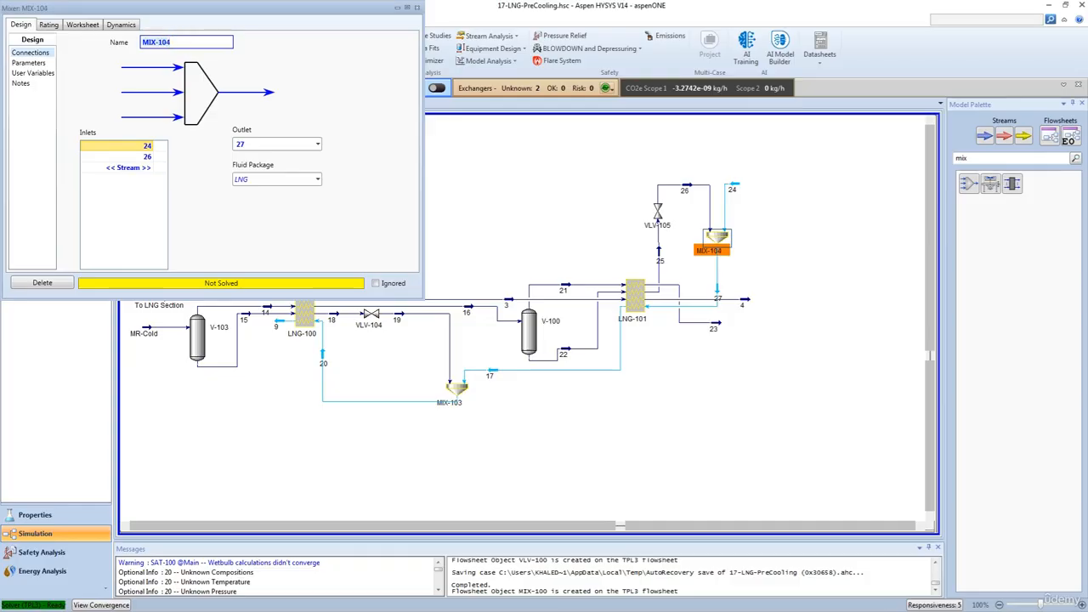
{"action": "left_click", "coordinate": [417, 6]}
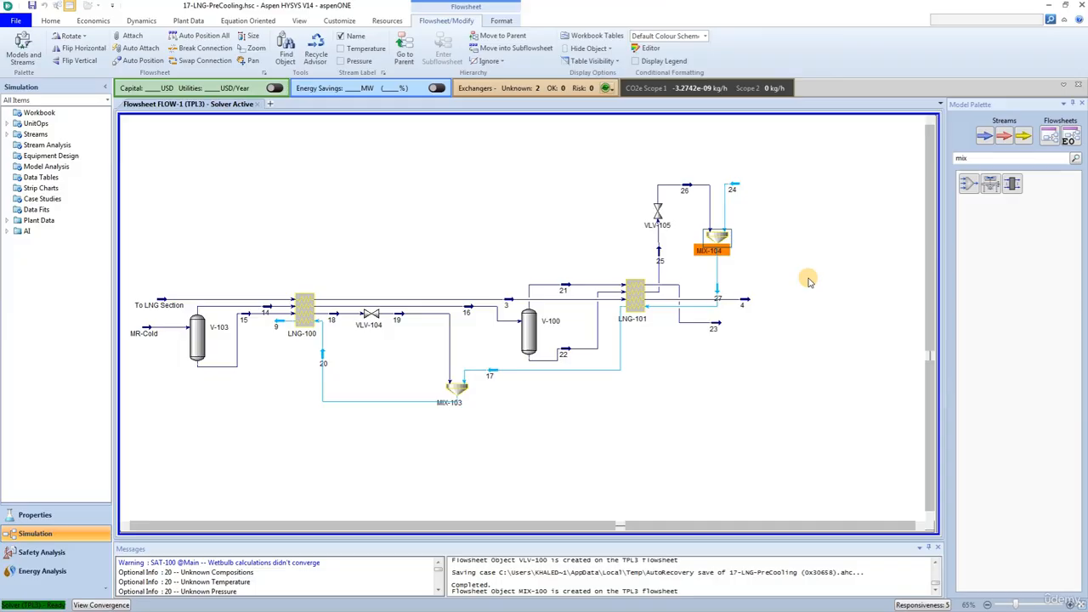
- Find the LNG exchanger in the model palette and place a third one beyond MIX-104 and stream 27
{"action": "left_click", "coordinate": [986, 158]}
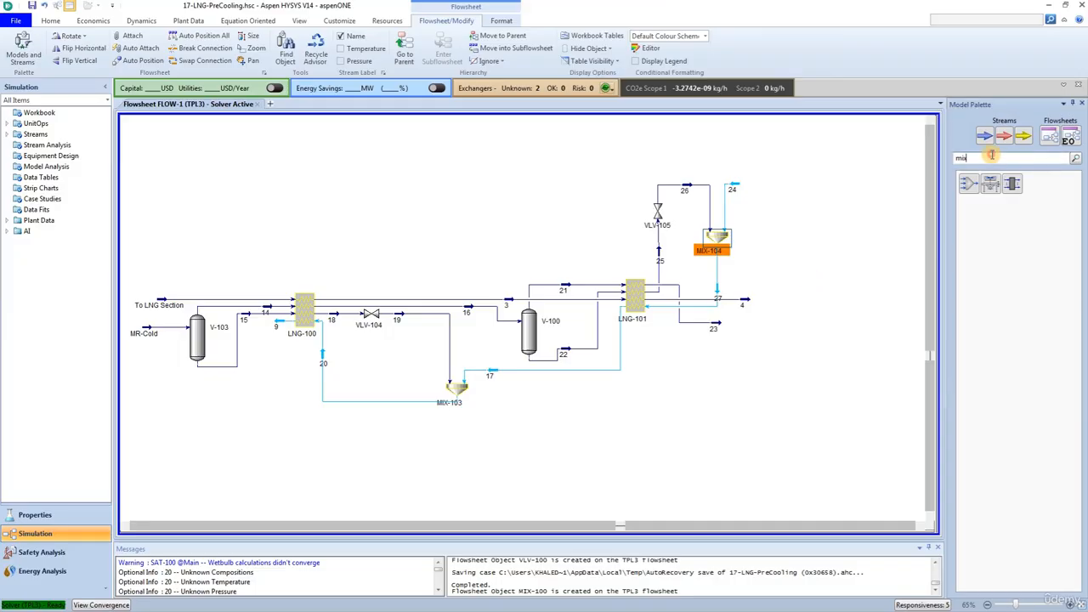
{"action": "type", "text": "lng"}
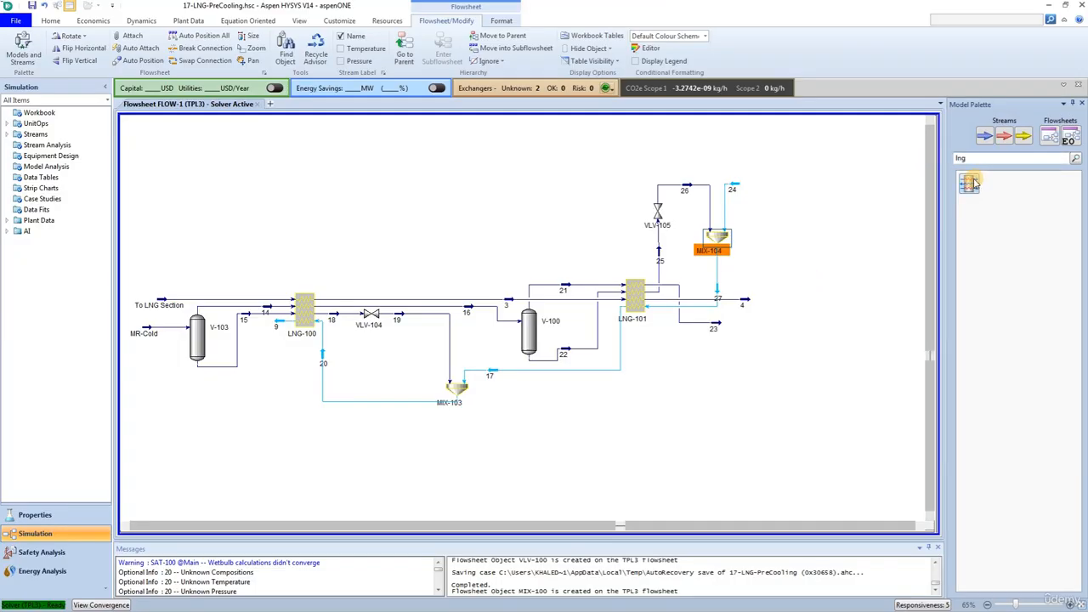
{"action": "left_click_drag", "start_coordinate": [969, 183], "coordinate": [798, 260]}
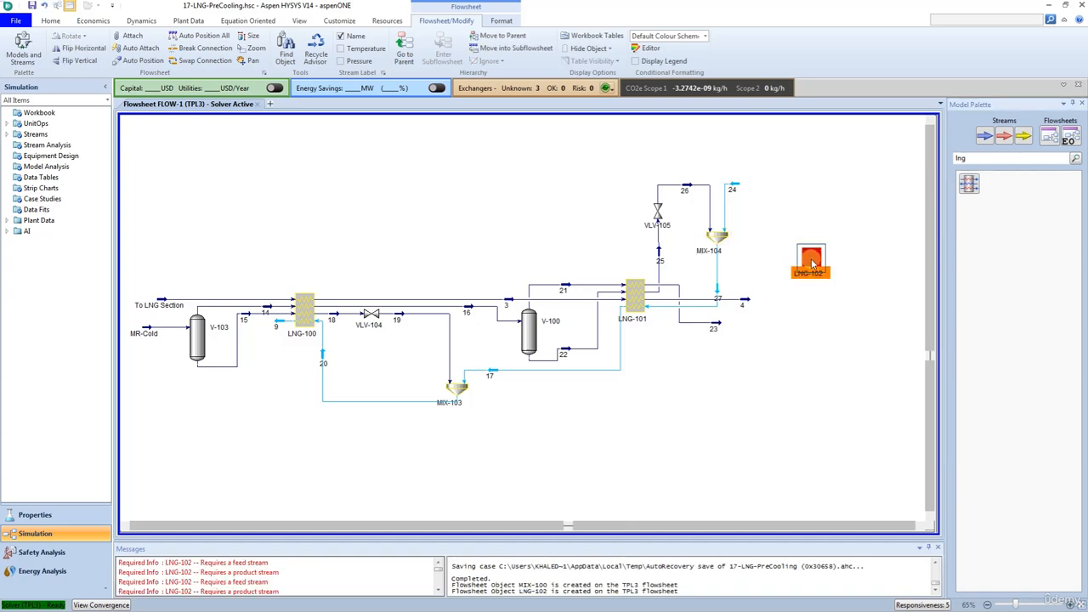
- Open the newly placed third LNG exchanger and rename it LNG-300
{"action": "double_click", "coordinate": [811, 263]}
{"action": "left_click", "coordinate": [174, 146]}
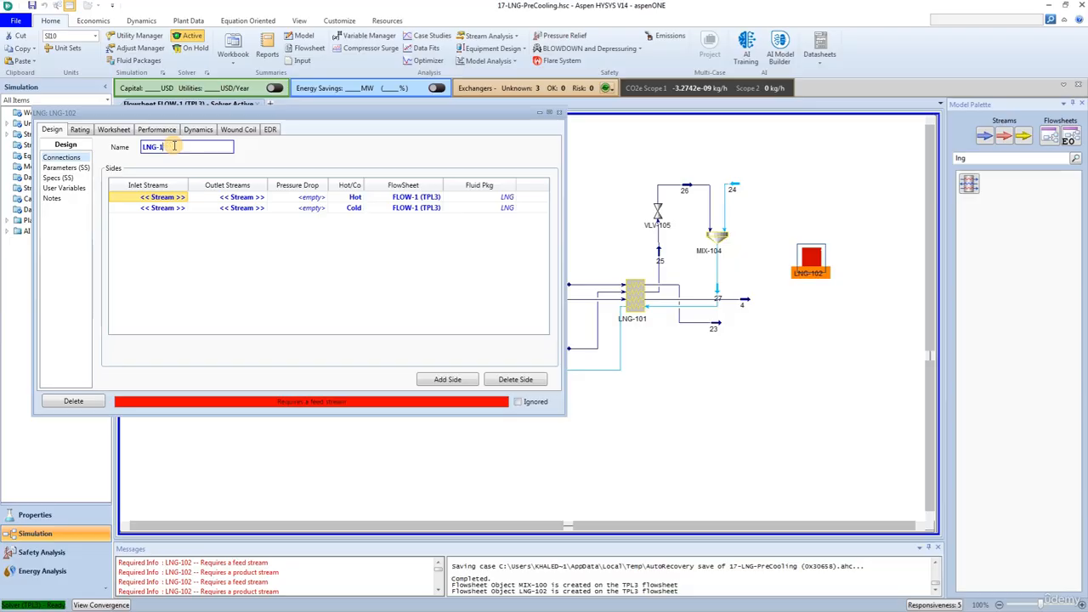
{"action": "type", "text": "300"}
- Set stream 23 as LNG-300's hot-side inlet and create stream 29 as its cold-side inlet
{"action": "left_click", "coordinate": [180, 198]}
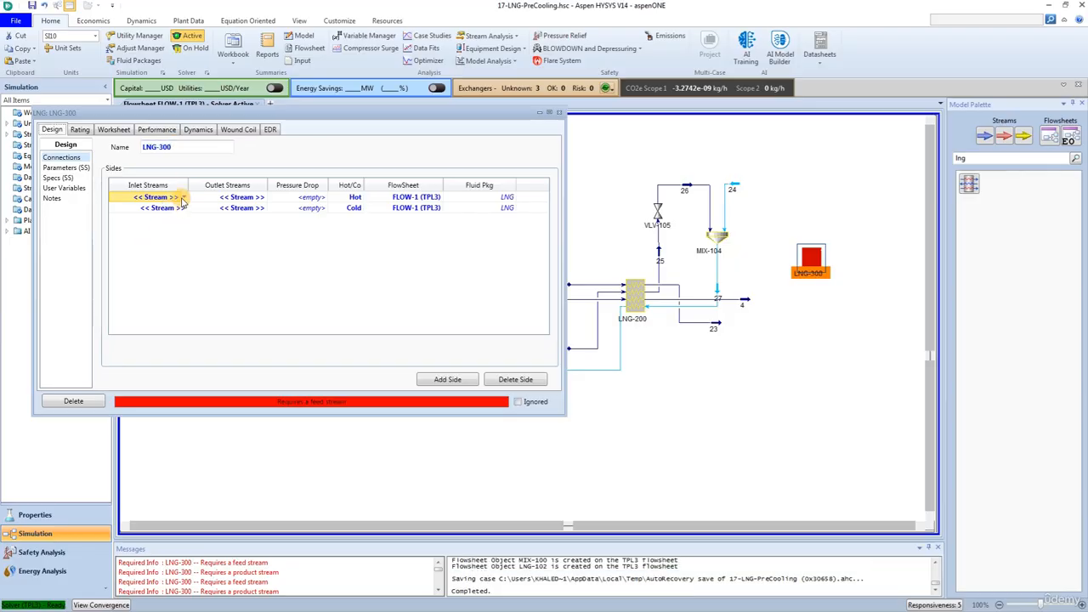
{"action": "left_click", "coordinate": [182, 197]}
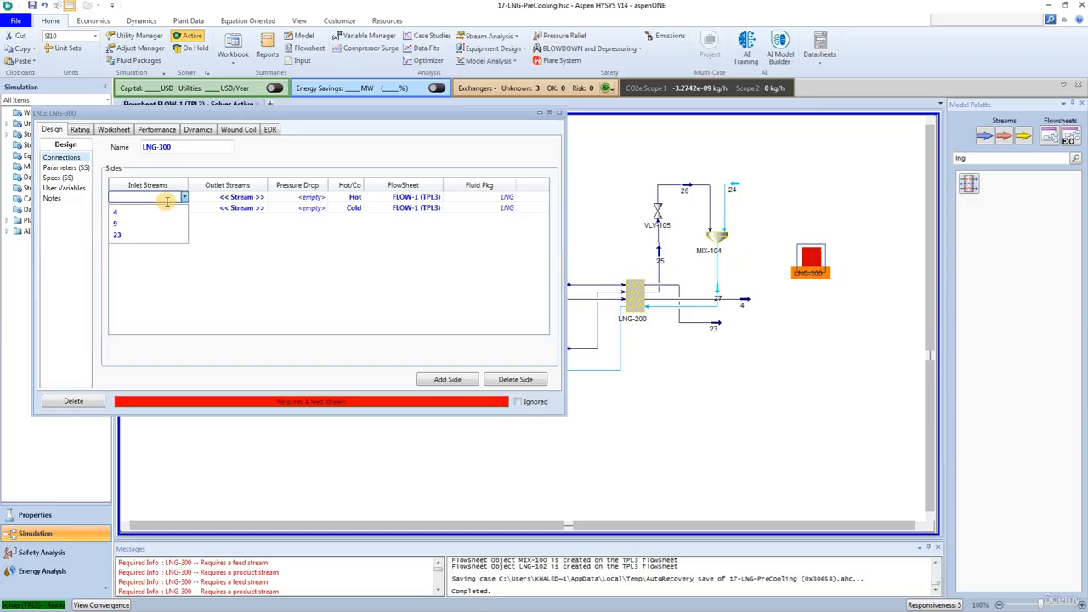
{"action": "left_click", "coordinate": [117, 235]}
{"action": "left_click", "coordinate": [180, 209]}
{"action": "left_click", "coordinate": [185, 208]}
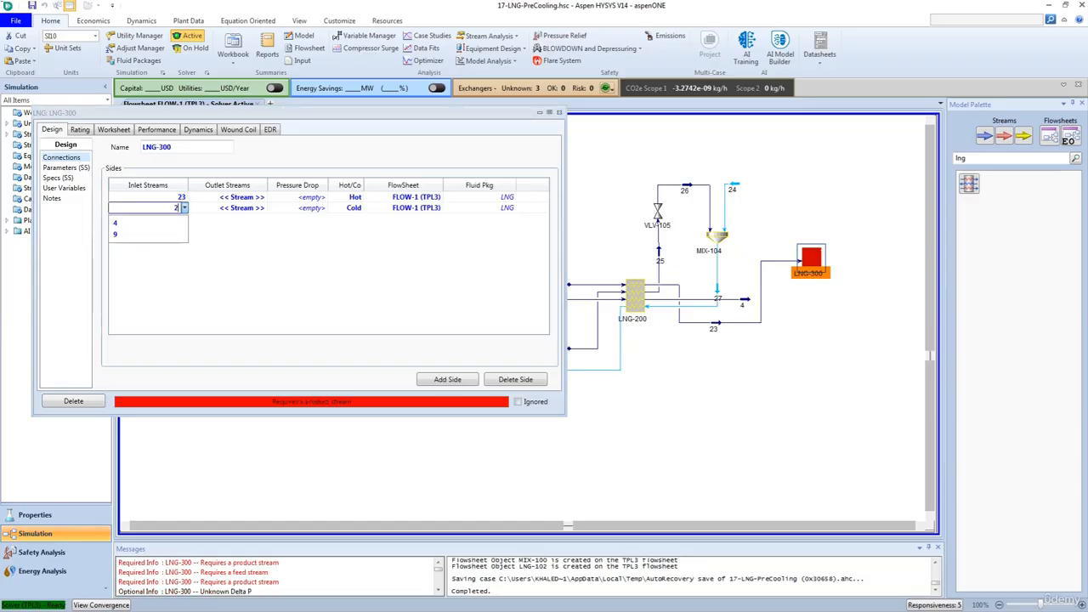
{"action": "type", "text": "29"}
{"action": "key", "text": "Return"}
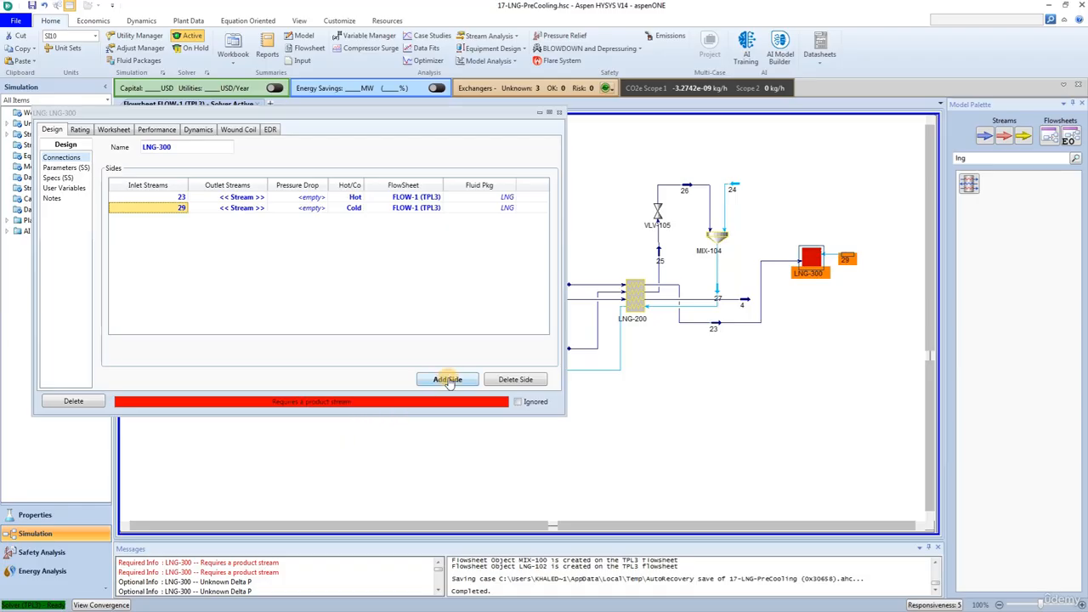
- Add a third side to LNG-300 with stream 4 as its inlet
{"action": "left_click", "coordinate": [447, 379]}
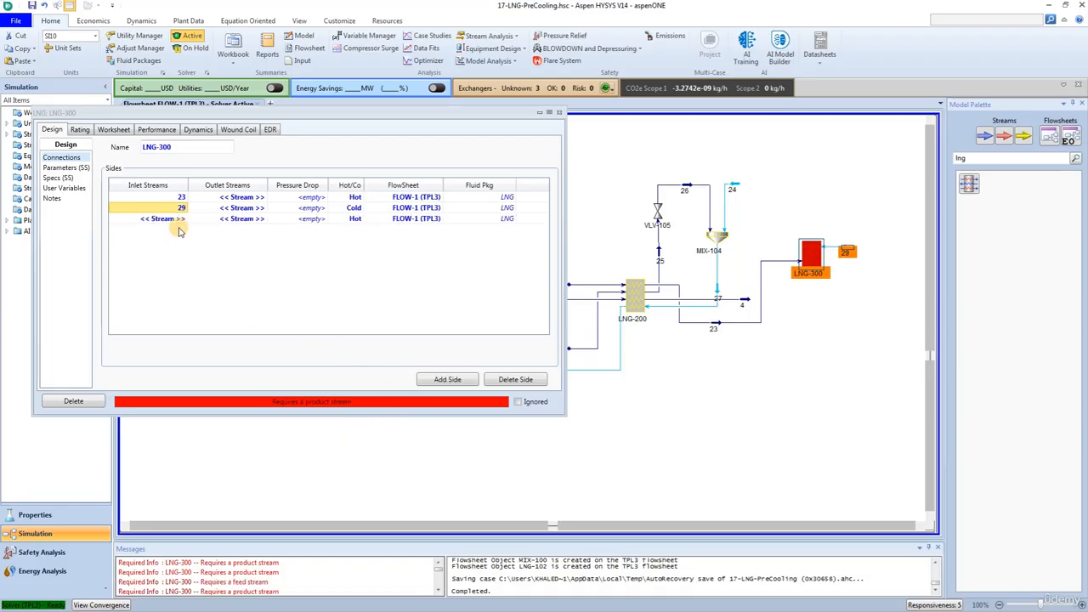
{"action": "left_click", "coordinate": [186, 219]}
{"action": "left_click", "coordinate": [186, 218]}
{"action": "left_click", "coordinate": [171, 237]}
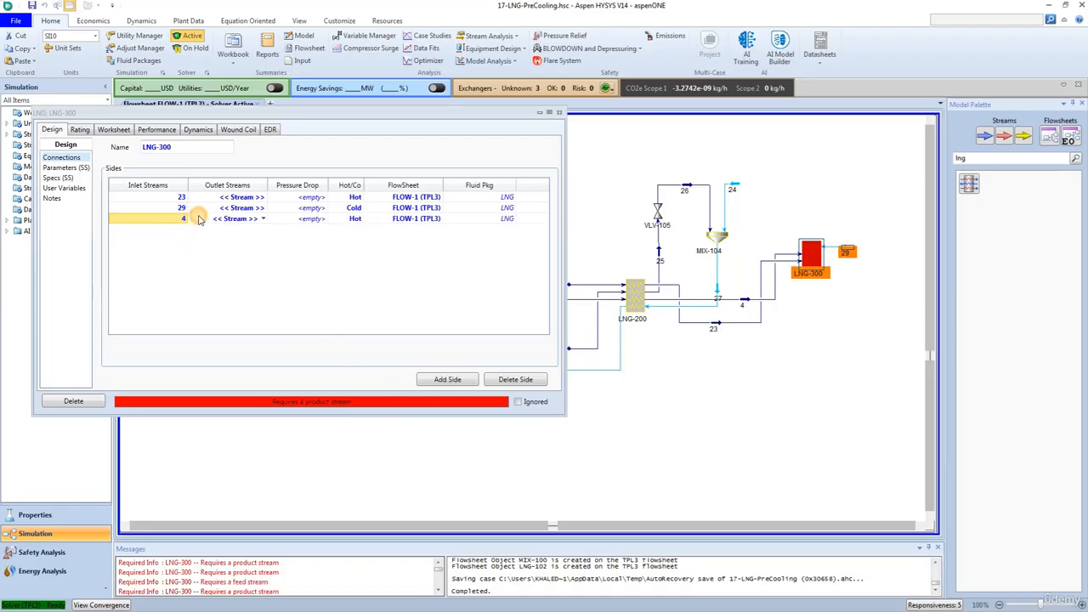
- Assign LNG-300's outlets: new stream 28 for inlet 23, existing stream 24 for inlet 29, and new stream 5 for inlet 4
{"action": "left_click", "coordinate": [263, 198]}
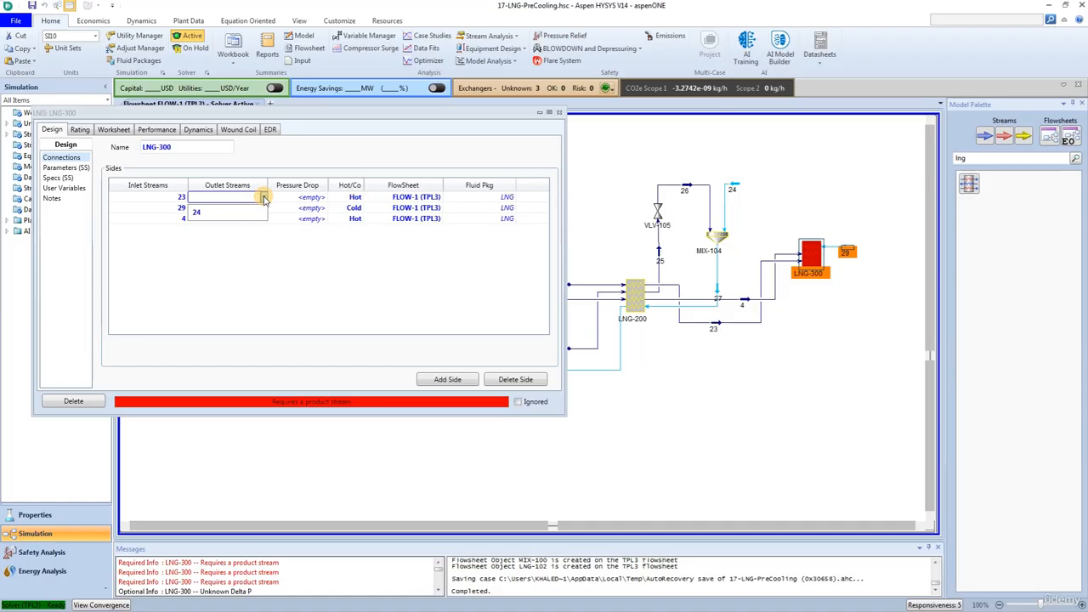
{"action": "type", "text": "28"}
{"action": "key", "text": "Return"}
{"action": "left_click", "coordinate": [264, 209]}
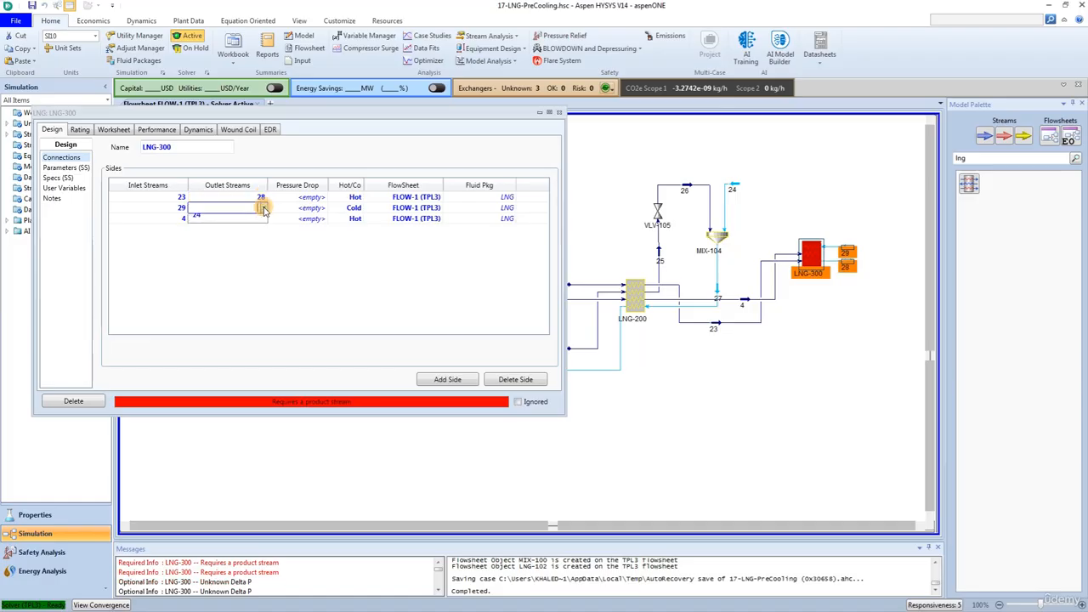
{"action": "left_click", "coordinate": [265, 221]}
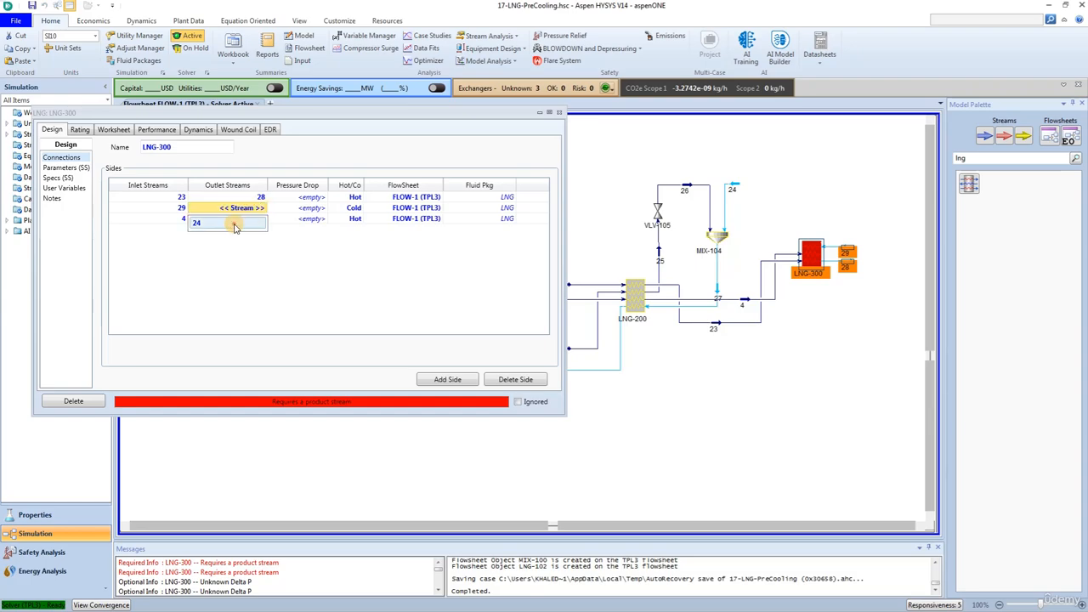
{"action": "left_click", "coordinate": [264, 219]}
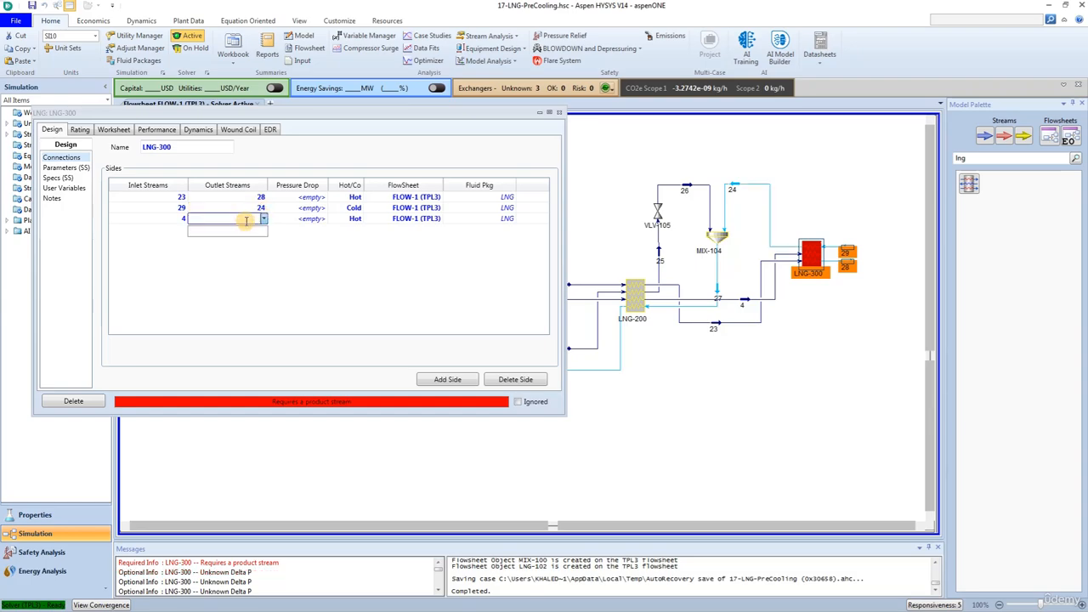
{"action": "key", "text": "Return"}
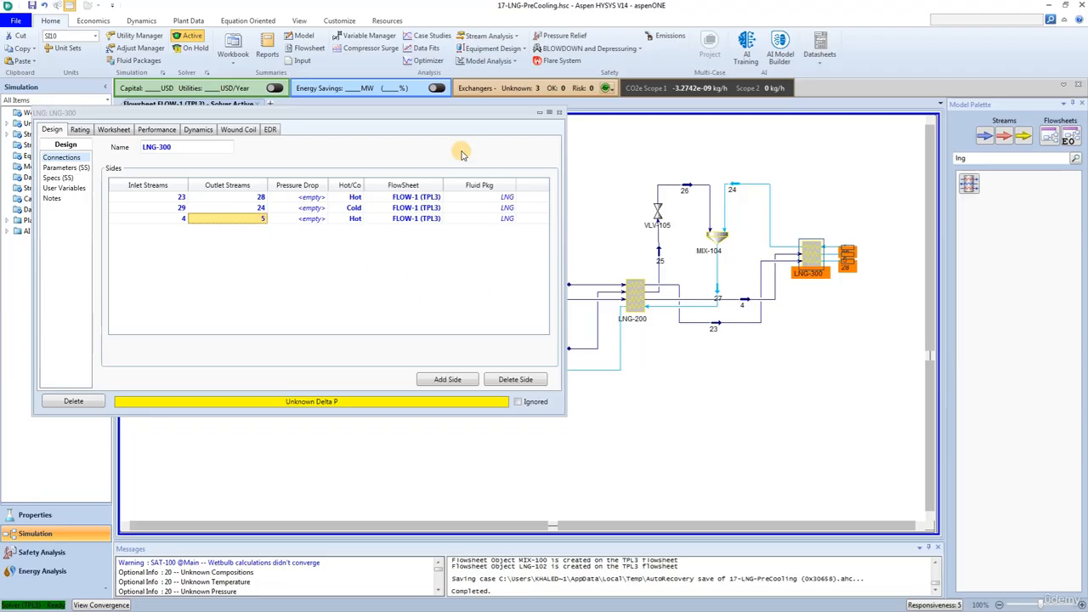
{"action": "left_click", "coordinate": [358, 250]}
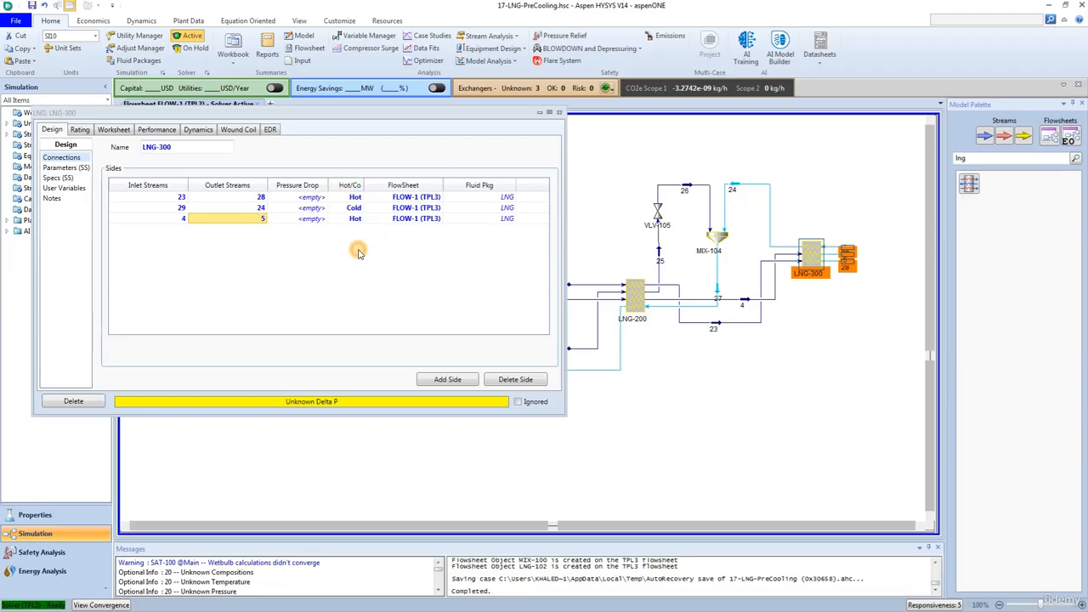
- Set the temperatures of outlet streams 28 and 5 to -155.8 °C in LNG-300's worksheet and close its window
{"action": "left_click", "coordinate": [107, 130]}
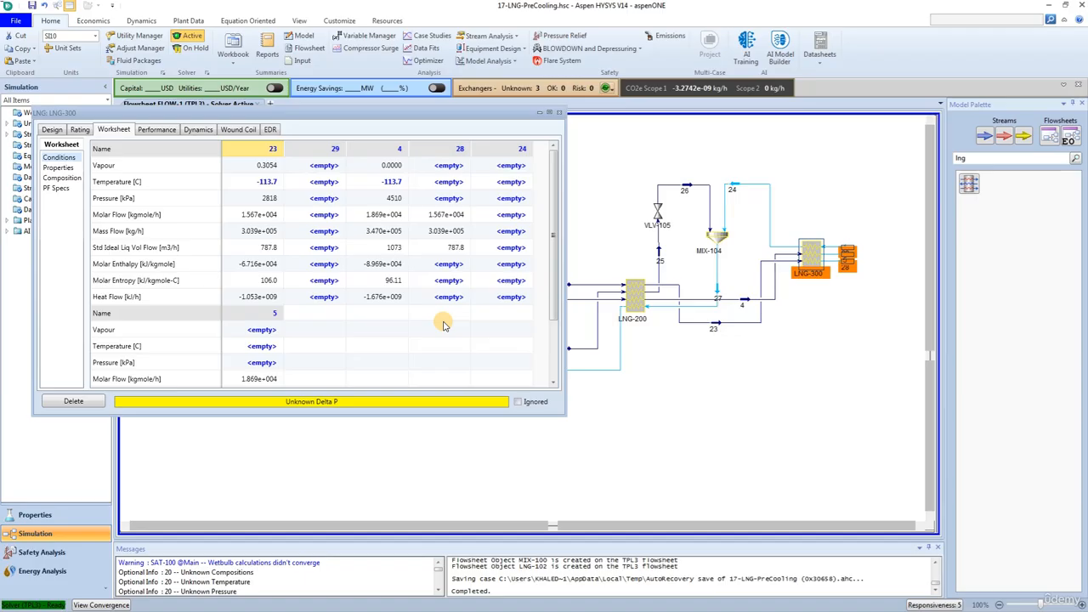
{"action": "left_click", "coordinate": [439, 186]}
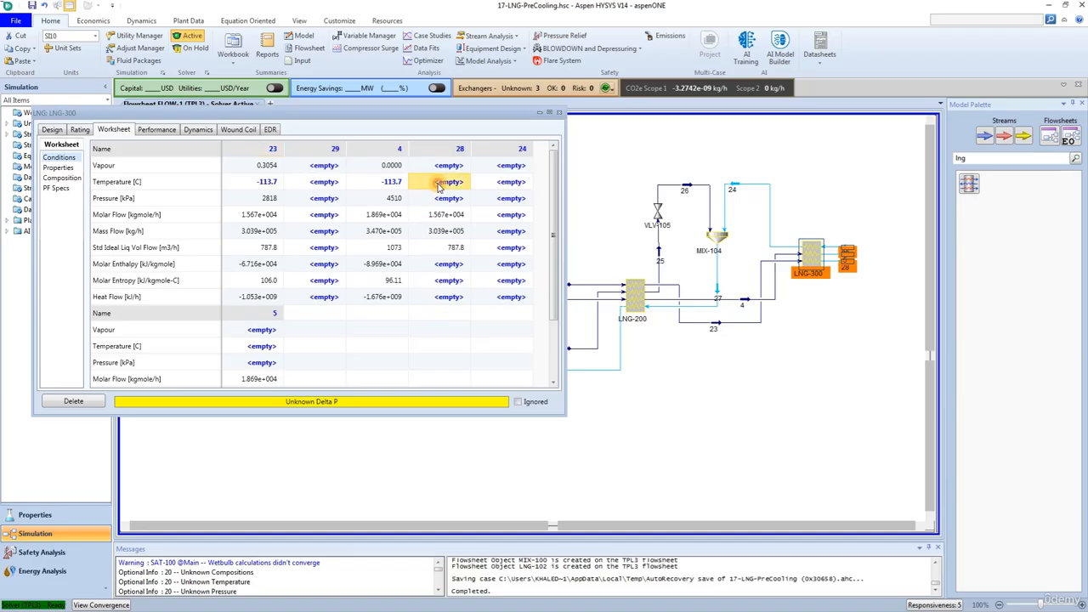
{"action": "type", "text": "-1"}
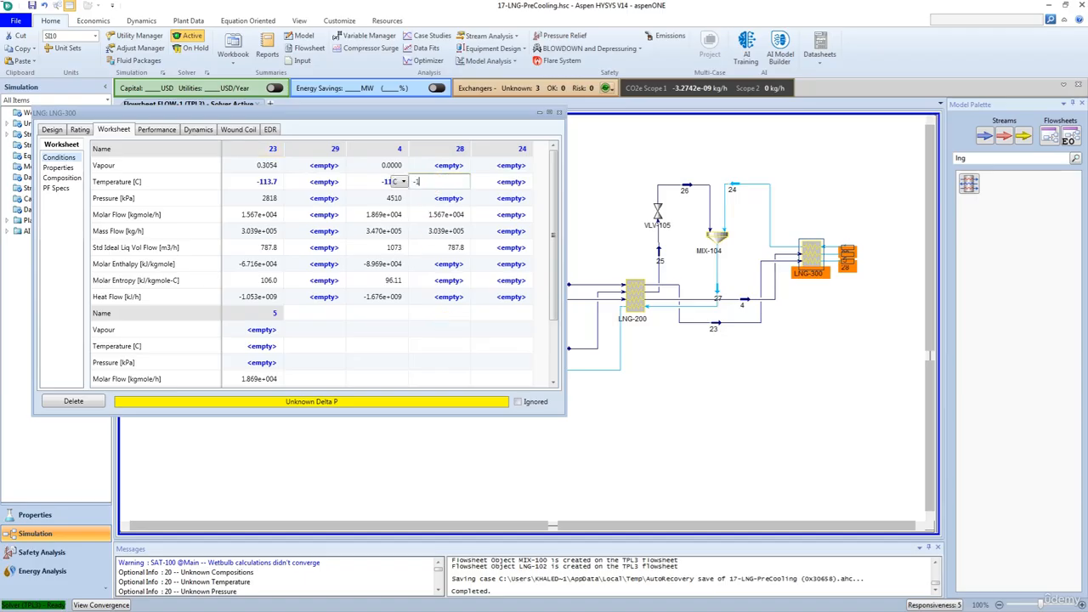
{"action": "type", "text": "55.8"}
{"action": "key", "text": "Return"}
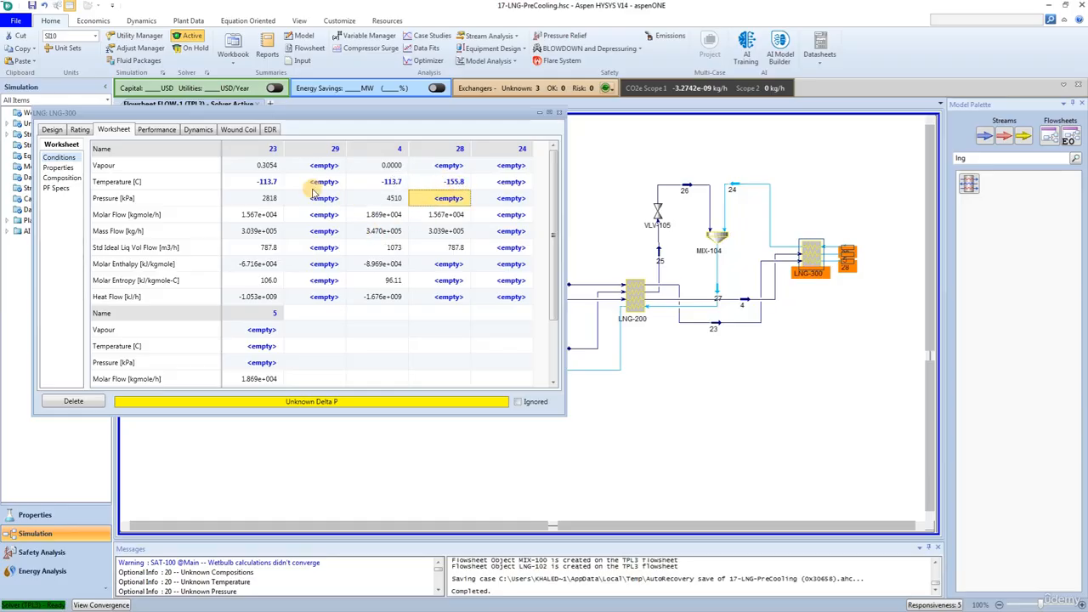
{"action": "left_click", "coordinate": [262, 346]}
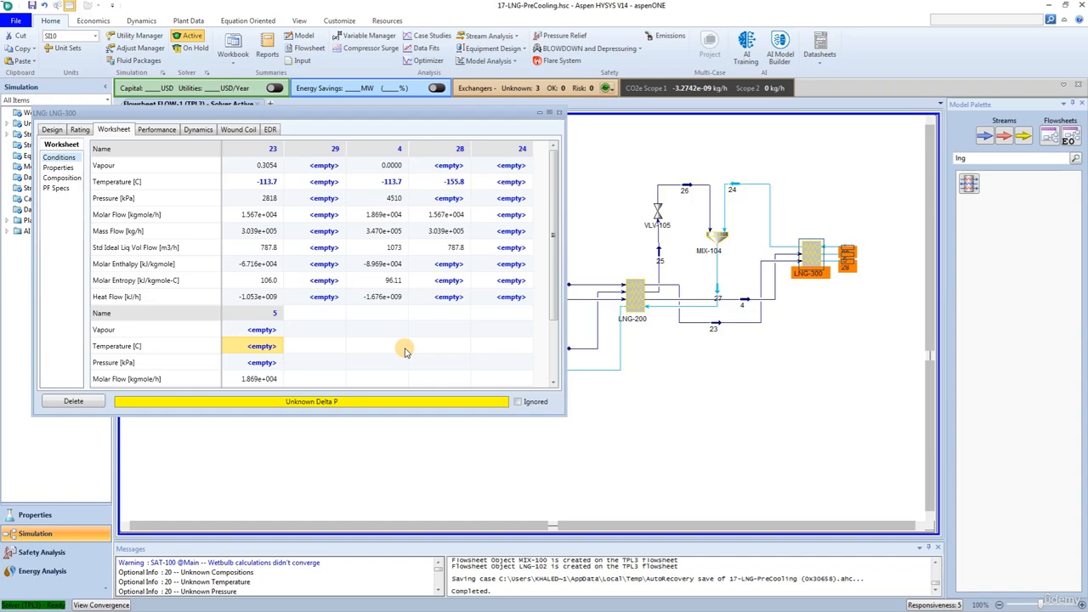
{"action": "type", "text": "-155.8"}
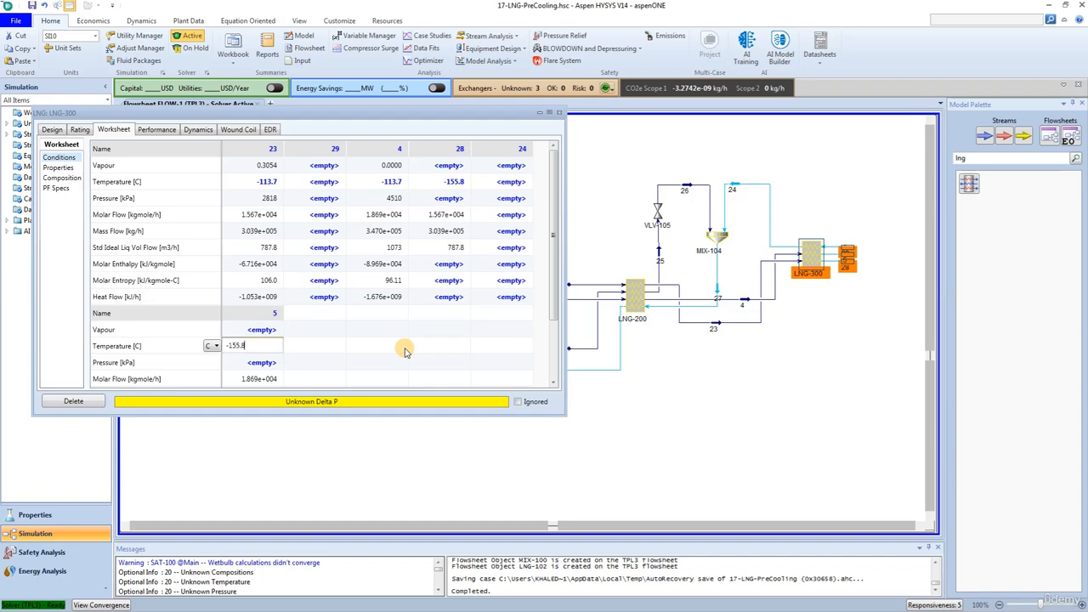
{"action": "key", "text": "Return"}
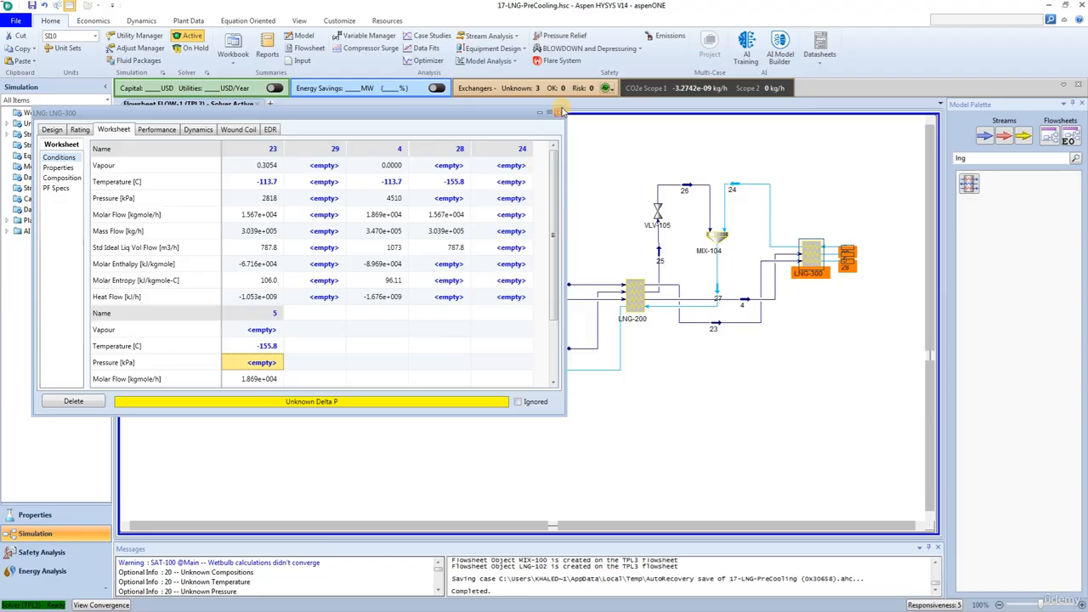
{"action": "left_click", "coordinate": [560, 114]}
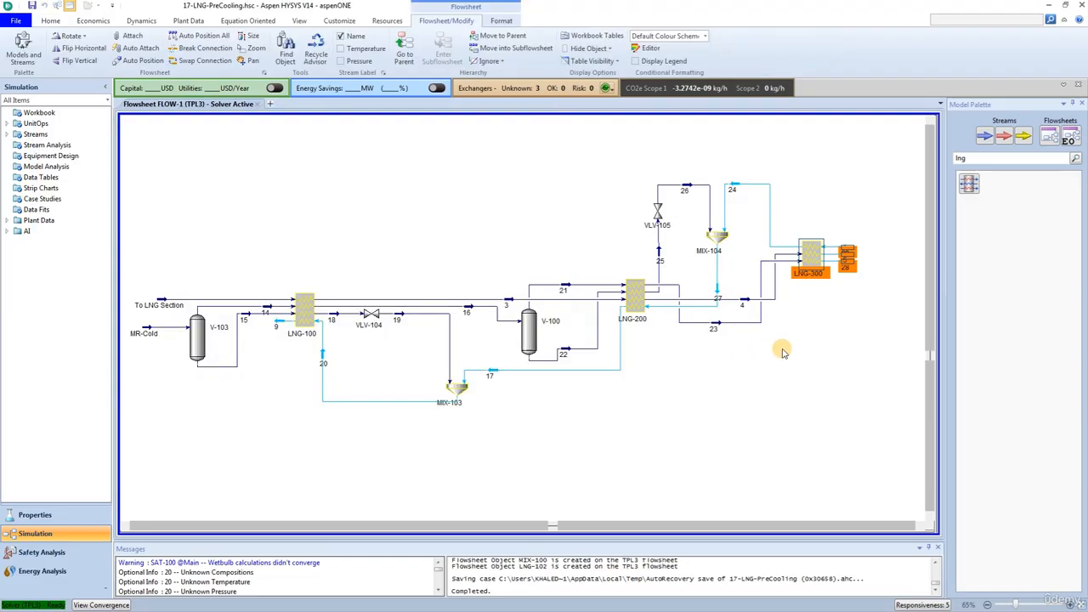
- Find the valve in the model palette and place one beyond LNG-300, with stream 28 as inlet and stream 29 as outlet
{"action": "left_click_drag", "start_coordinate": [986, 157], "coordinate": [878, 159]}
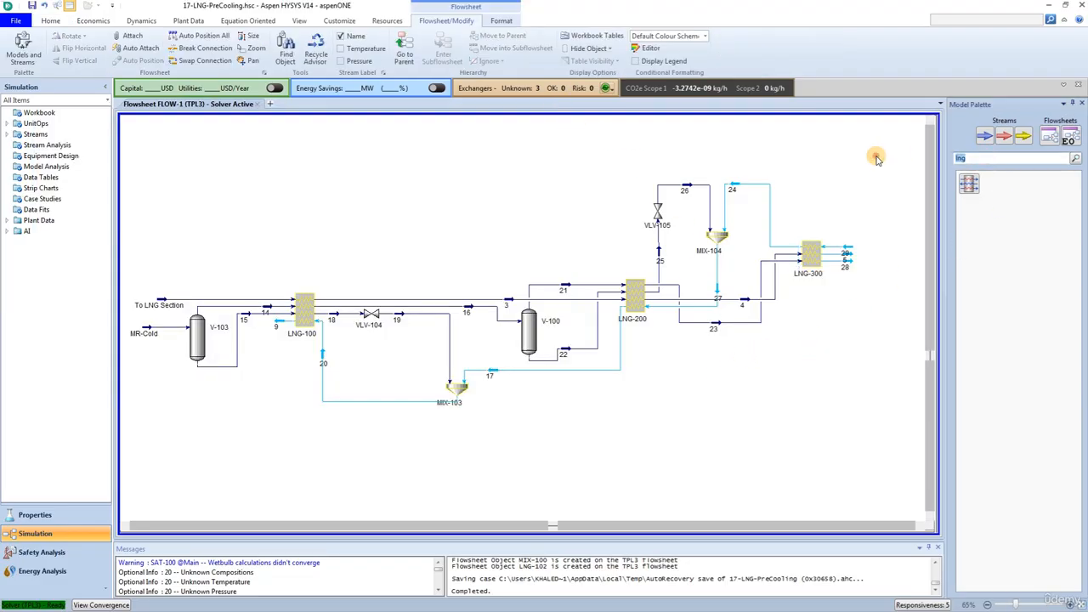
{"action": "type", "text": "val"}
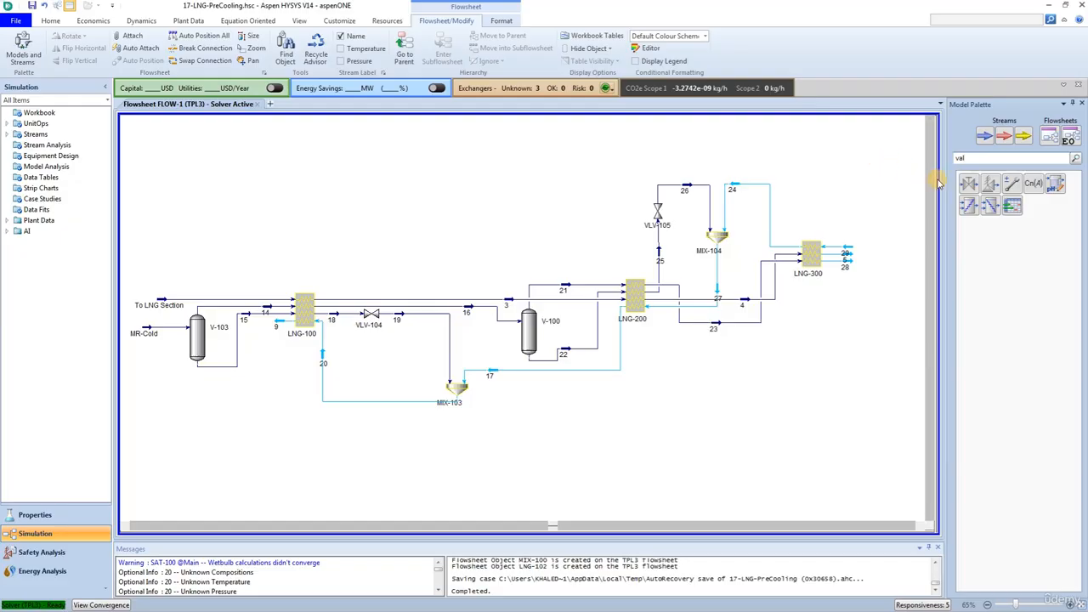
{"action": "left_click_drag", "start_coordinate": [969, 183], "coordinate": [884, 259]}
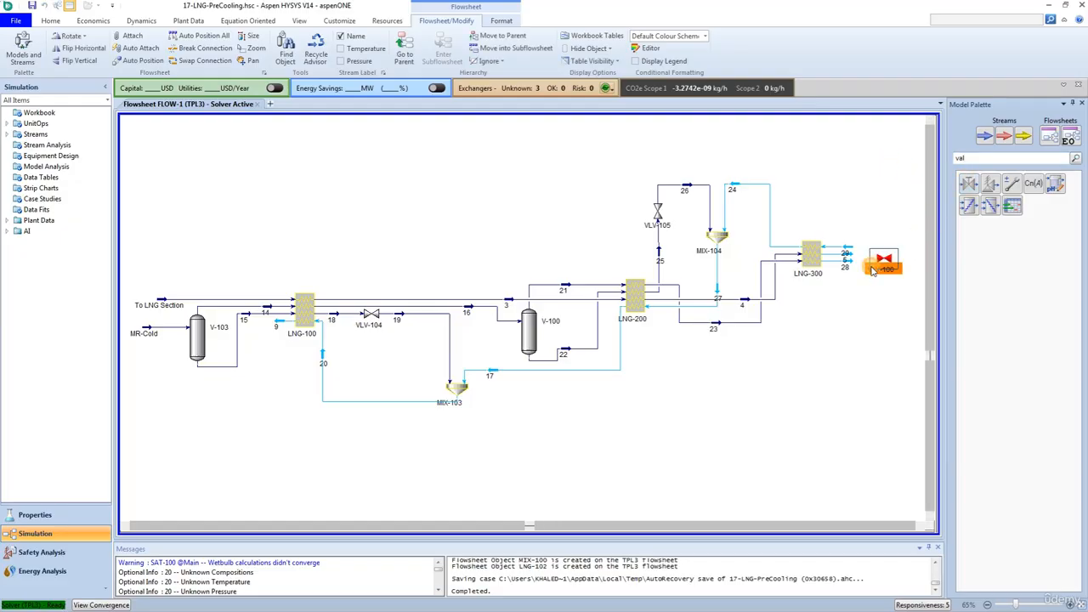
{"action": "left_click", "coordinate": [882, 259]}
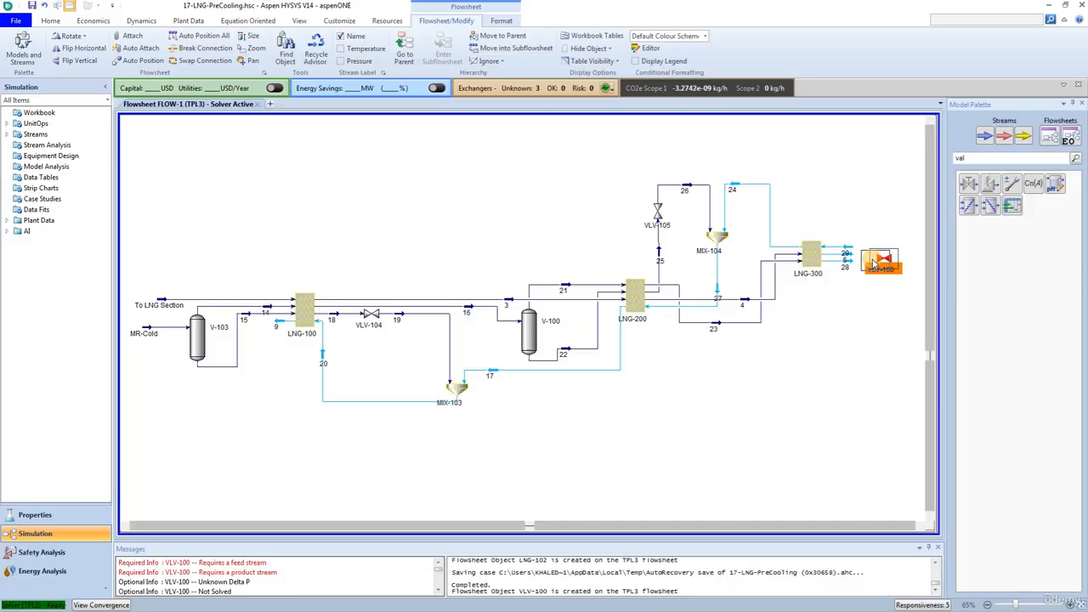
{"action": "left_click_drag", "start_coordinate": [873, 263], "coordinate": [848, 248]}
{"action": "key", "text": "ctrl"}
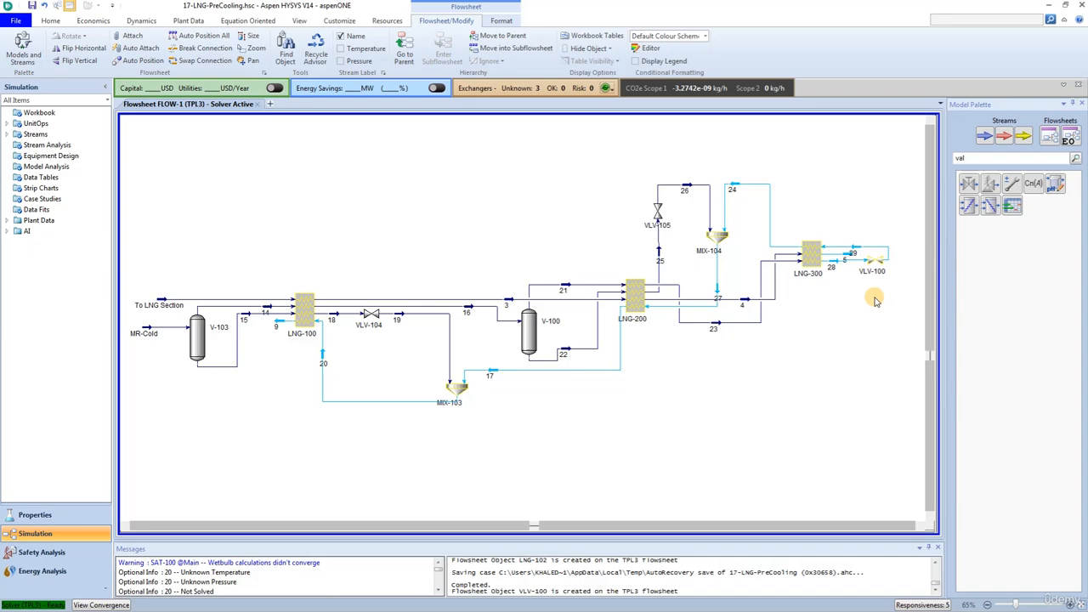
- Open stream 29 and set its pressure to 260 kPa
{"action": "double_click", "coordinate": [852, 251]}
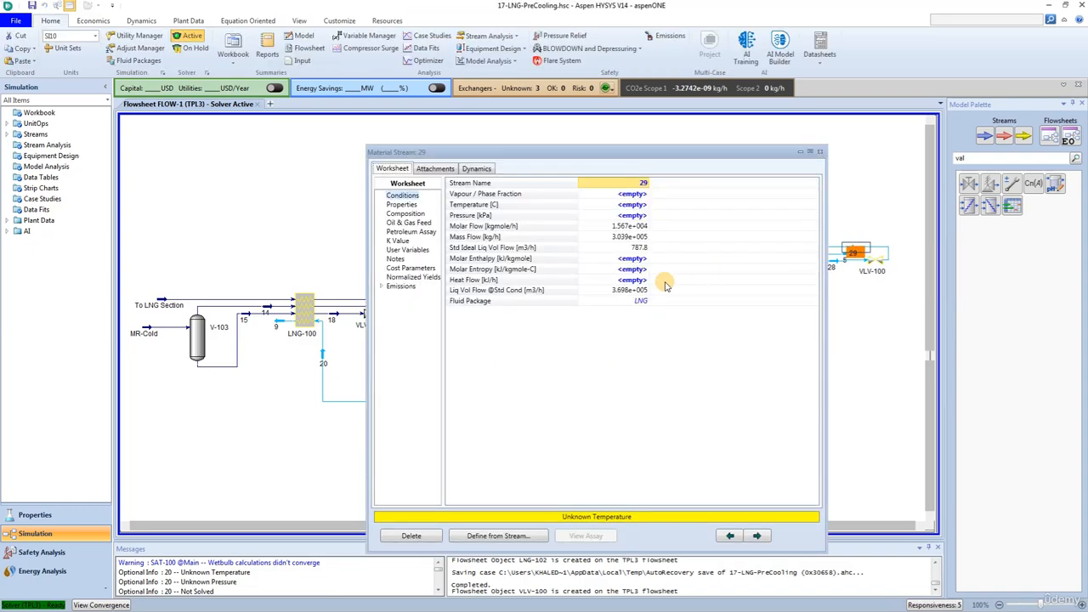
{"action": "left_click", "coordinate": [623, 217]}
{"action": "type", "text": "260"}
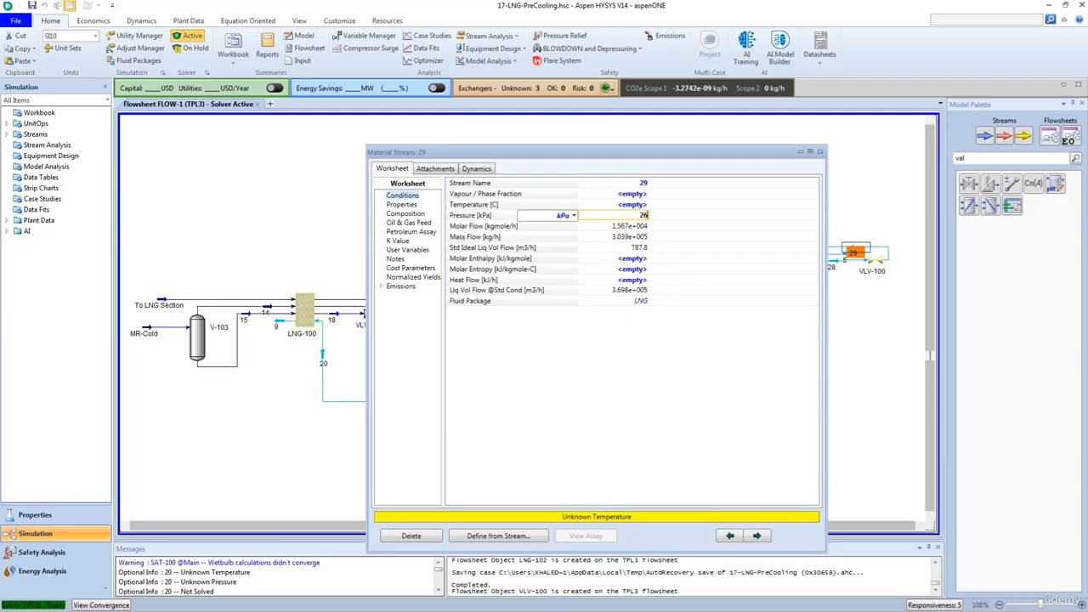
{"action": "key", "text": "Return"}
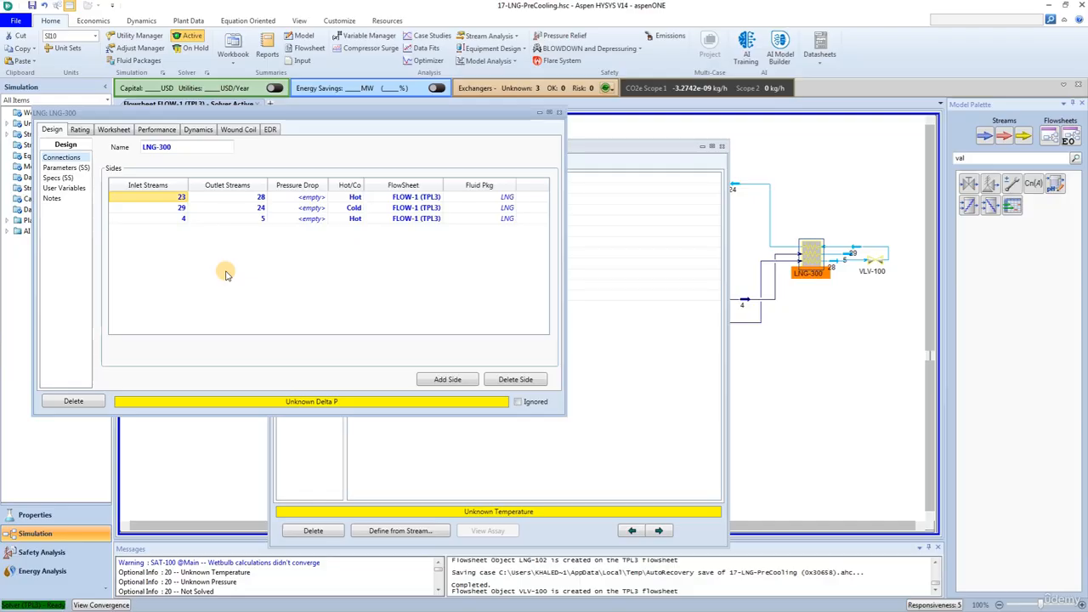
- Set LNG-300's pressure drops to 200 kPa on the two hot sides and 30 kPa on the cold side
{"action": "left_click", "coordinate": [312, 198]}
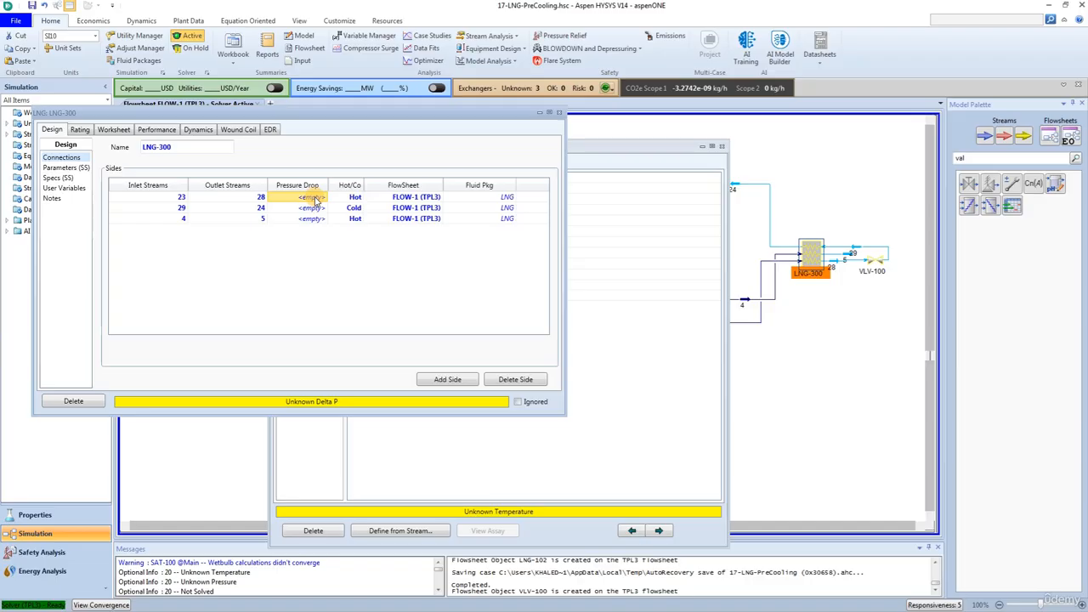
{"action": "type", "text": "3"}
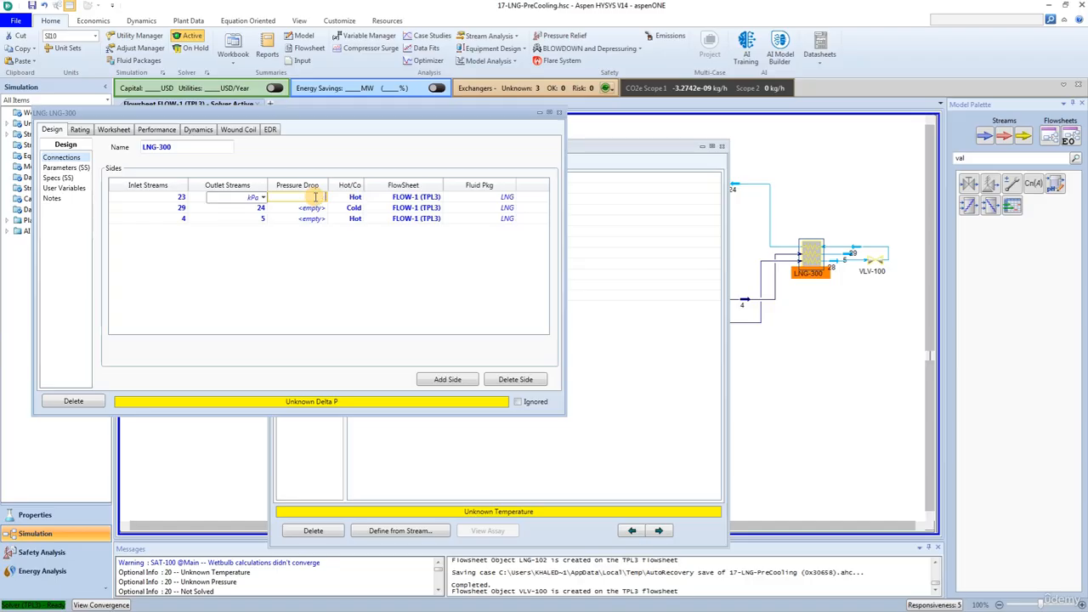
{"action": "type", "text": "200"}
{"action": "key", "text": "Return"}
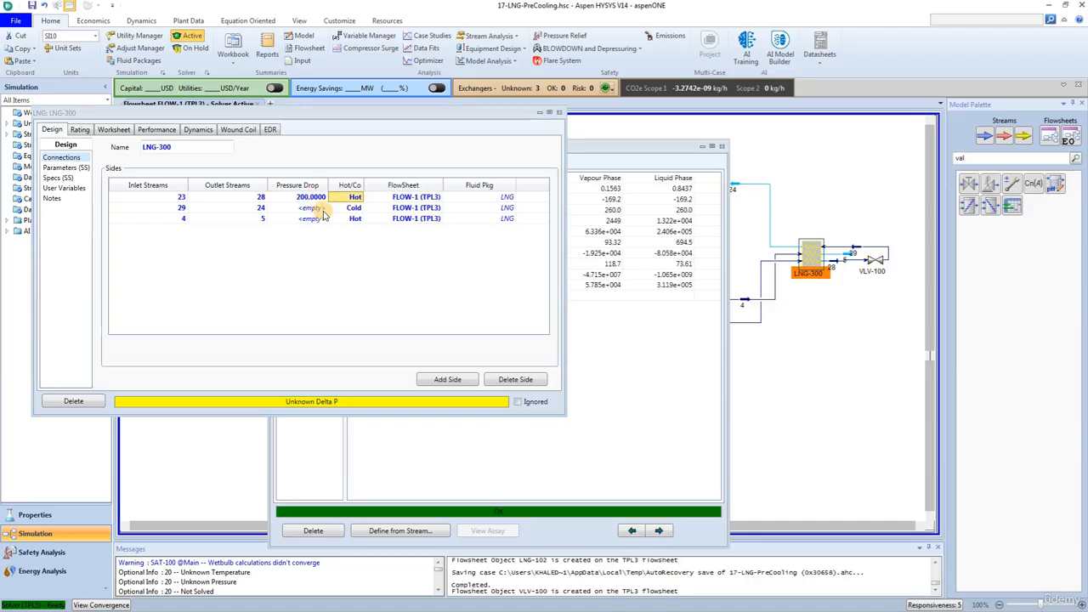
{"action": "left_click", "coordinate": [311, 219]}
{"action": "type", "text": "200"}
{"action": "key", "text": "Return"}
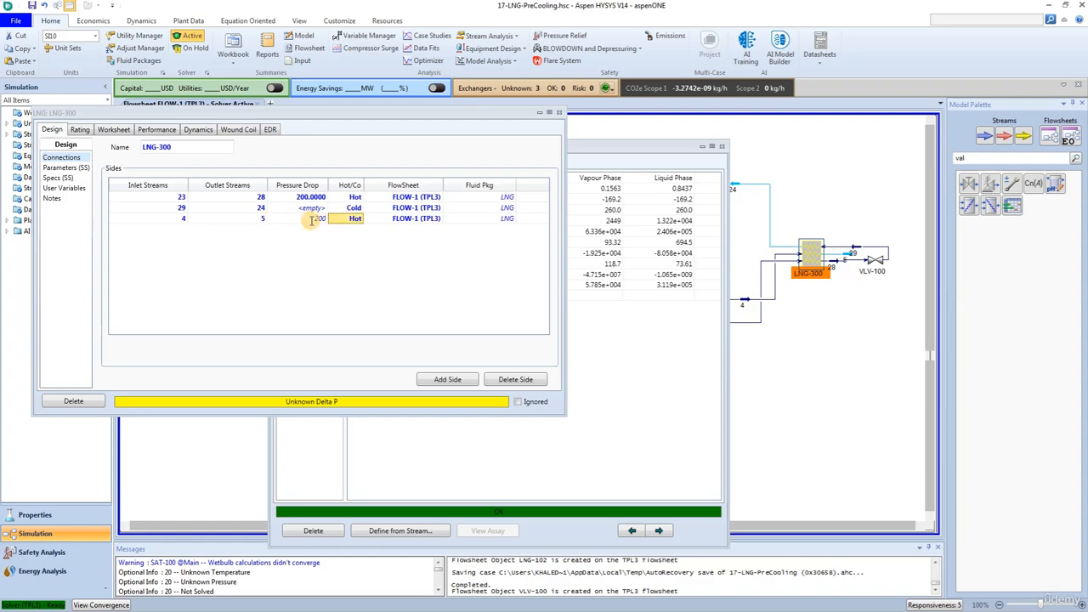
{"action": "left_click", "coordinate": [309, 209]}
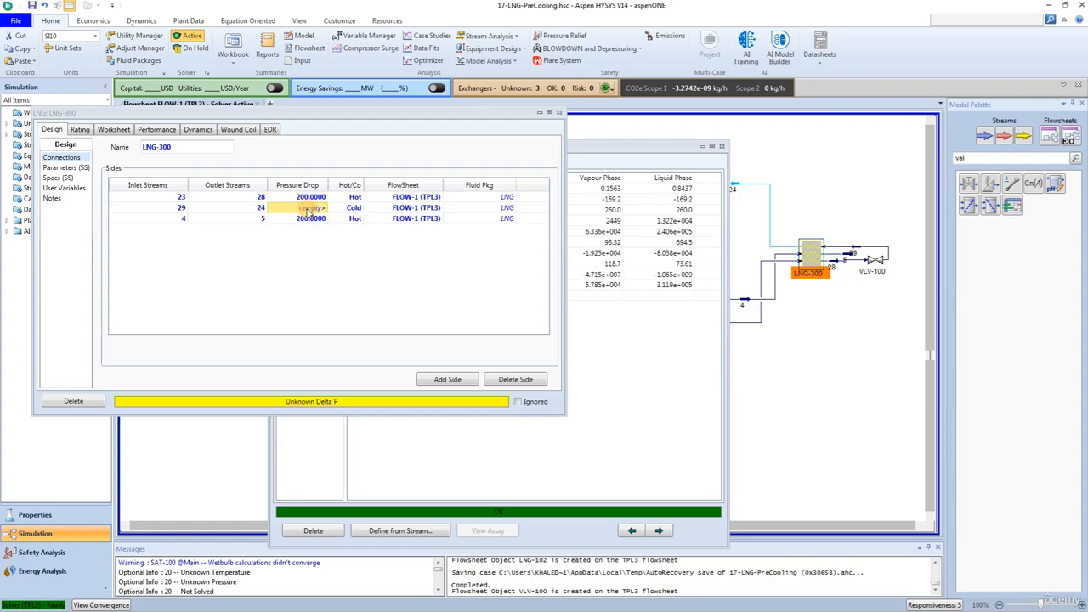
{"action": "type", "text": "30"}
{"action": "key", "text": "Return"}
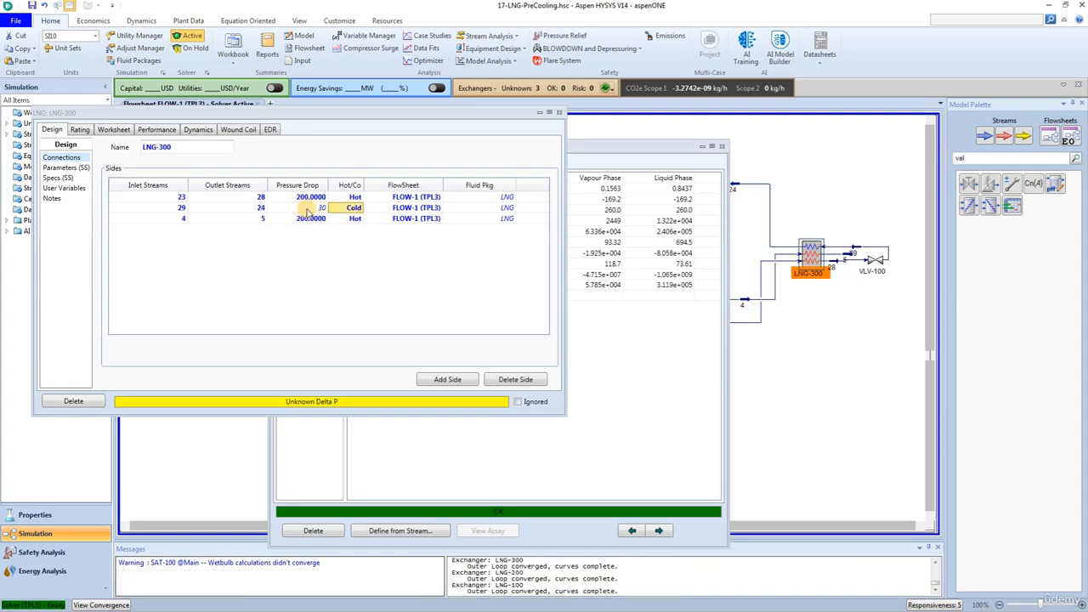
- Close the LNG-300 and stream 29 windows and place a new valve below LNG-300
{"action": "left_click", "coordinate": [560, 115]}
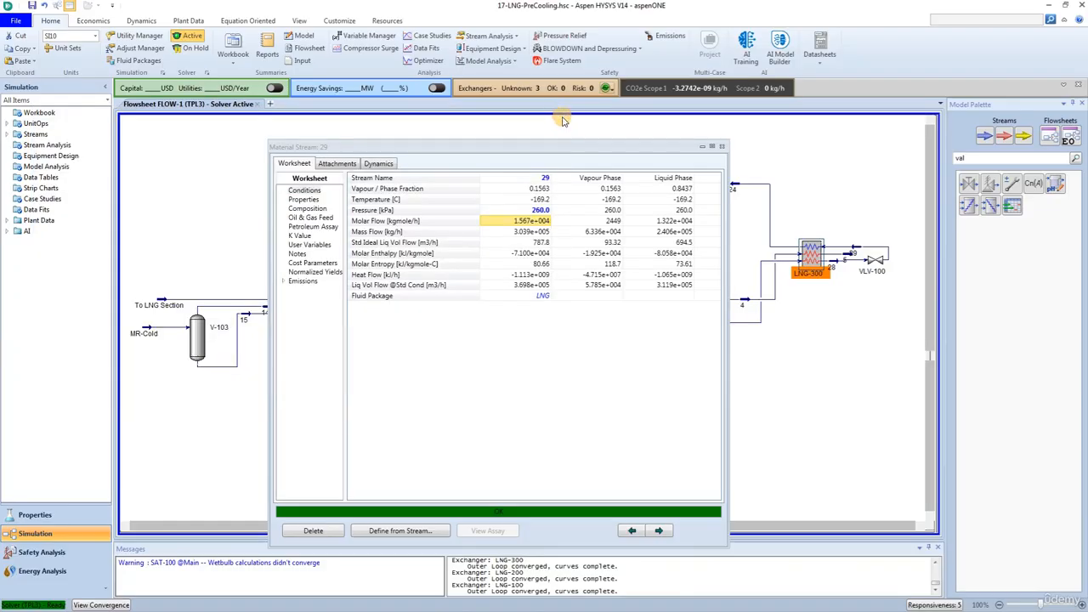
{"action": "left_click", "coordinate": [723, 146]}
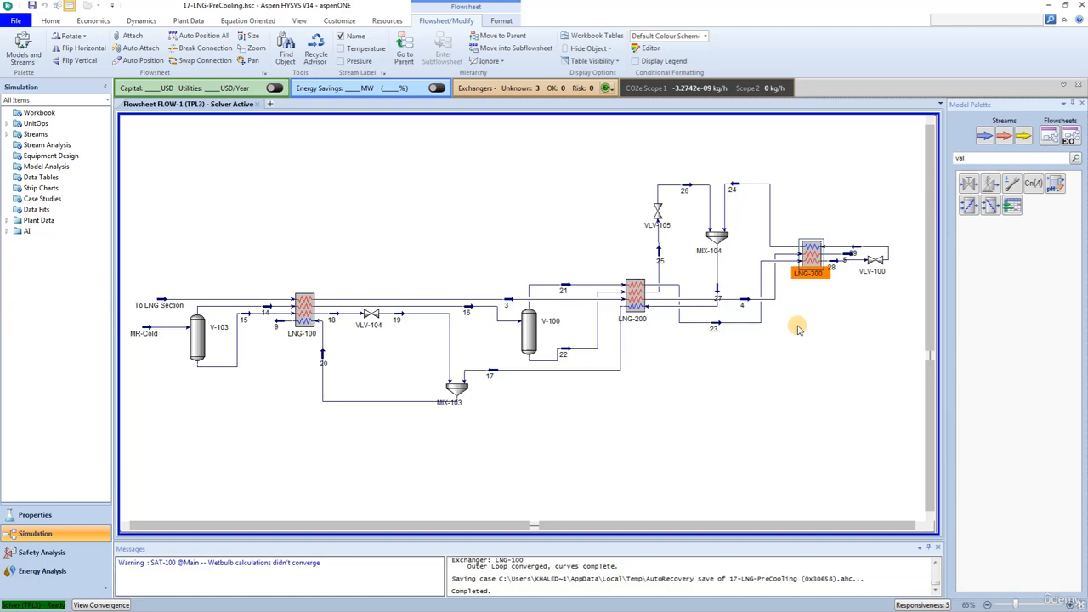
{"action": "left_click", "coordinate": [969, 184]}
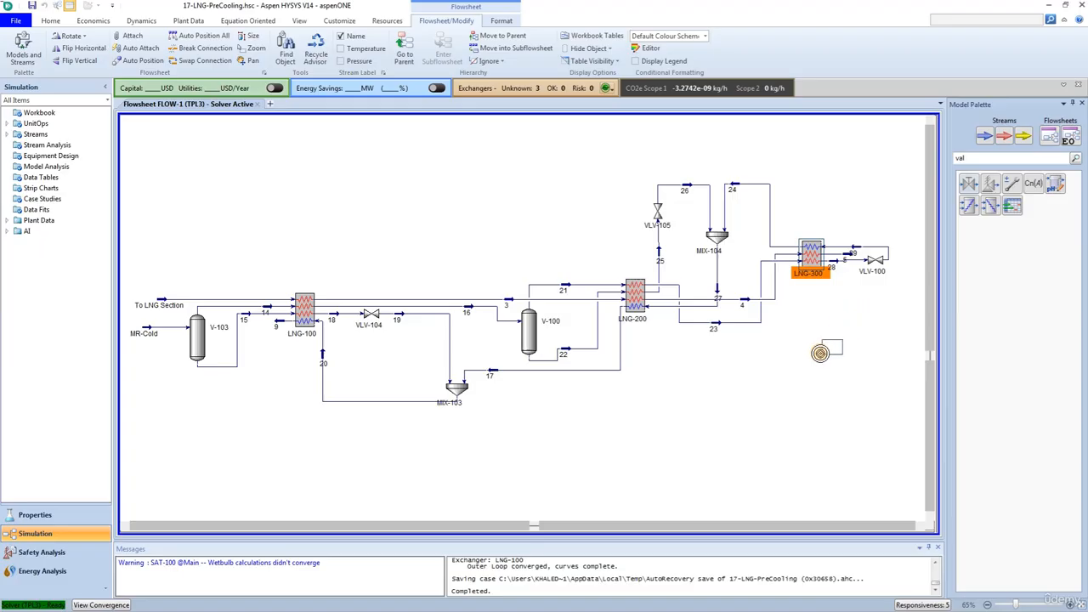
{"action": "left_click", "coordinate": [795, 345]}
{"action": "left_click", "coordinate": [824, 416]}
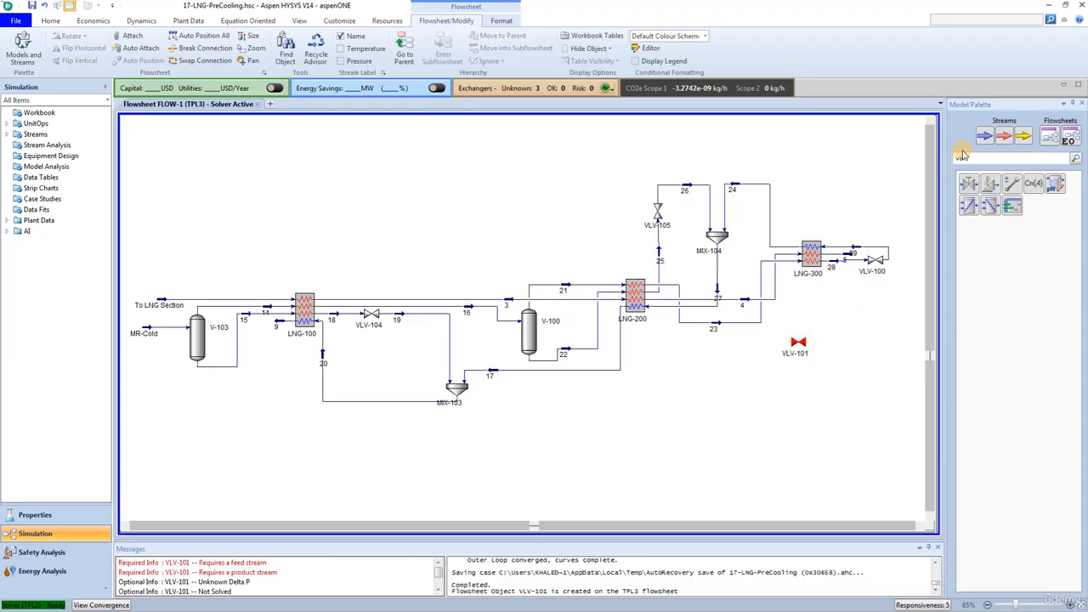
- Find the separator in the model palette and place one below and beyond the new valve
{"action": "type", "text": "sep"}
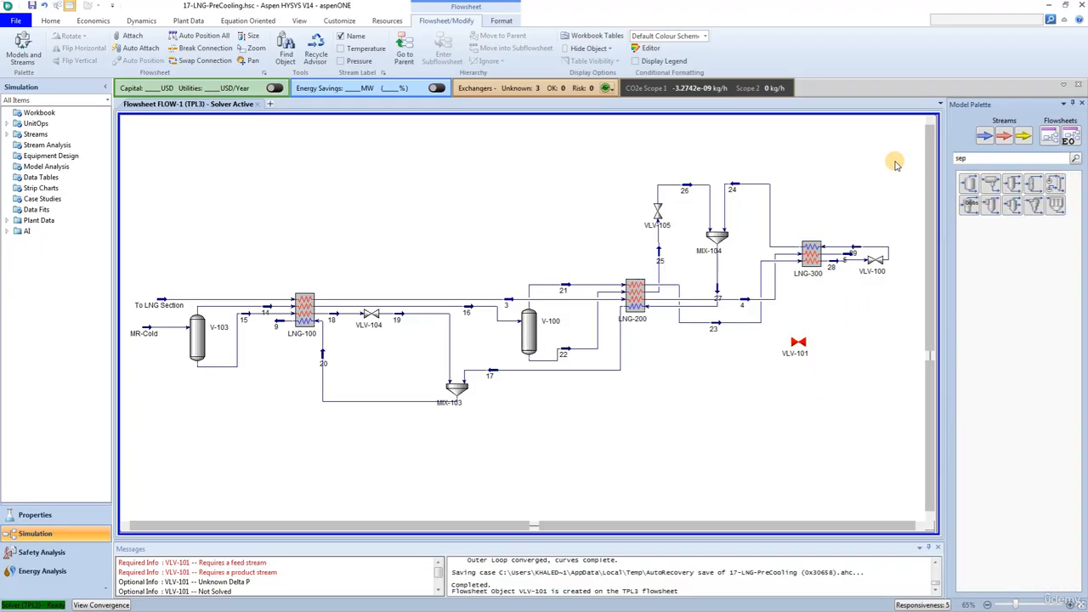
{"action": "left_click", "coordinate": [969, 185]}
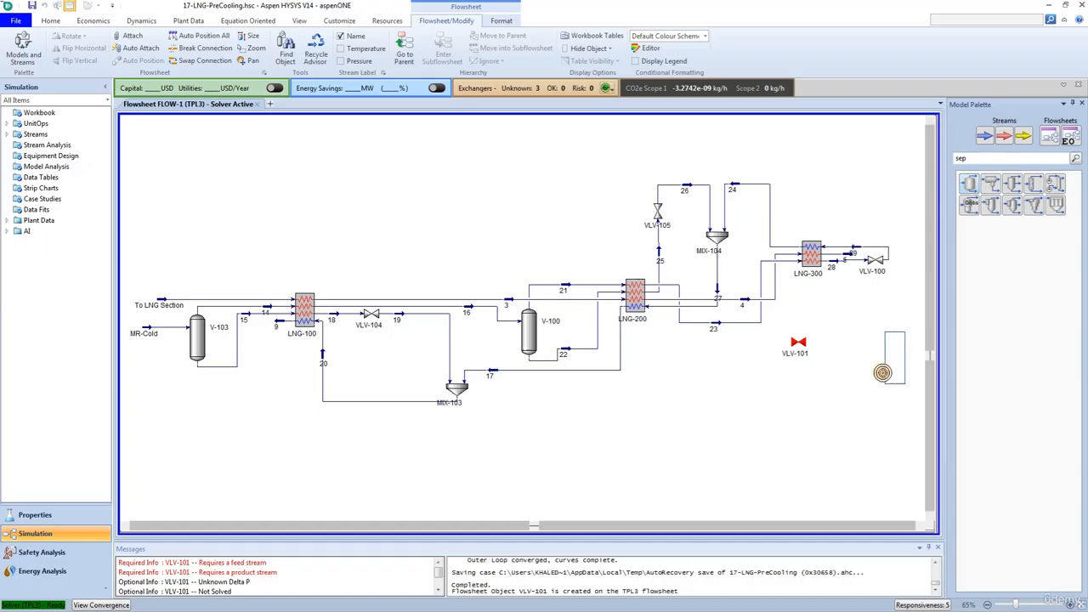
{"action": "left_click", "coordinate": [843, 439]}
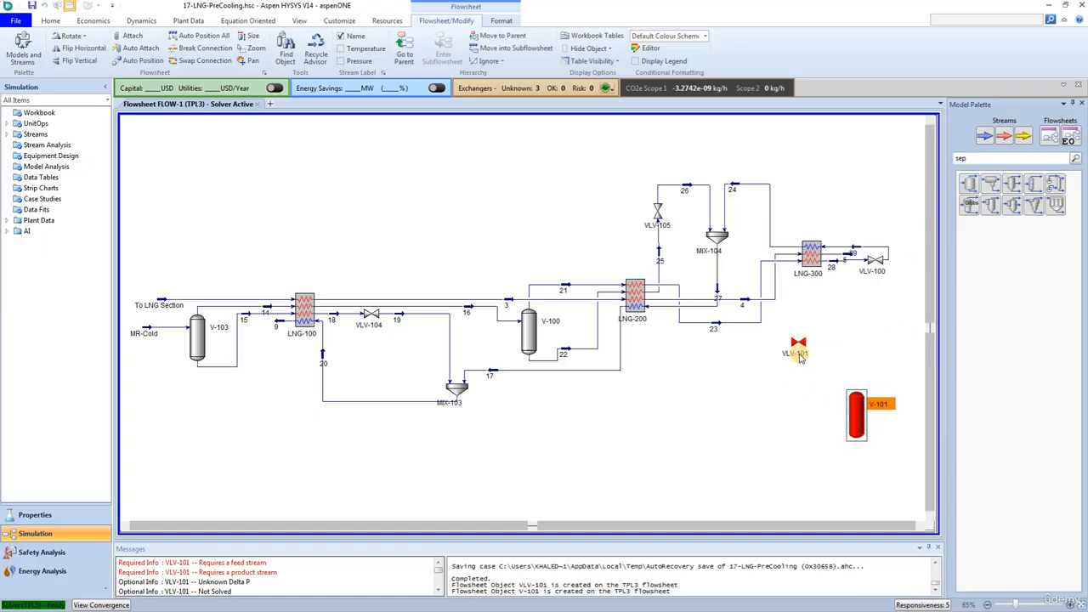
- Shift the new valve slightly, rename it VLV-103, and connect stream 5 as inlet and new stream 6 as outlet
{"action": "left_click_drag", "start_coordinate": [797, 343], "coordinate": [810, 342]}
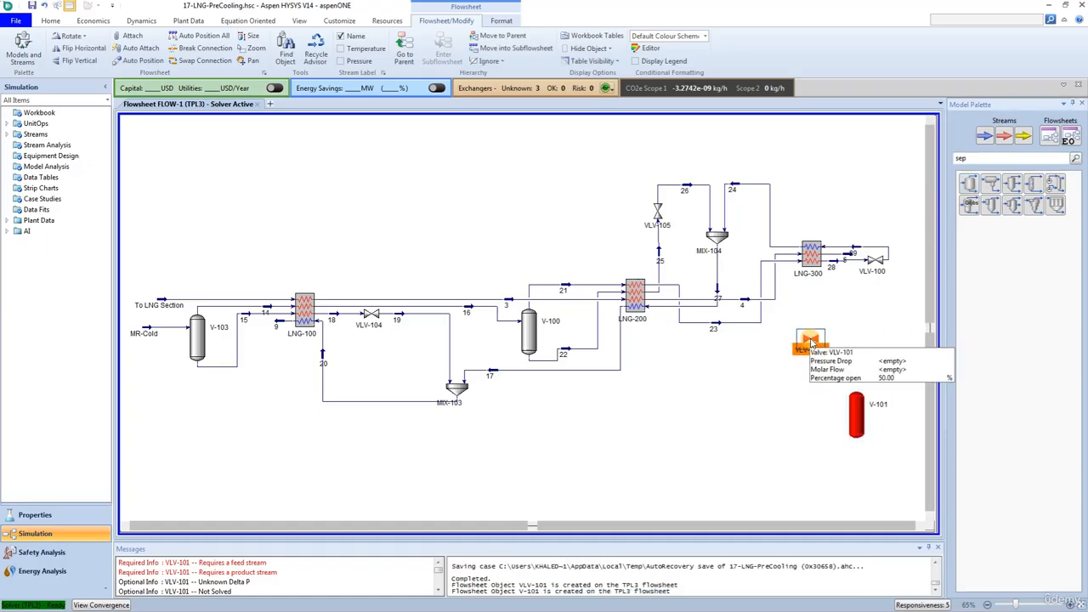
{"action": "double_click", "coordinate": [809, 341]}
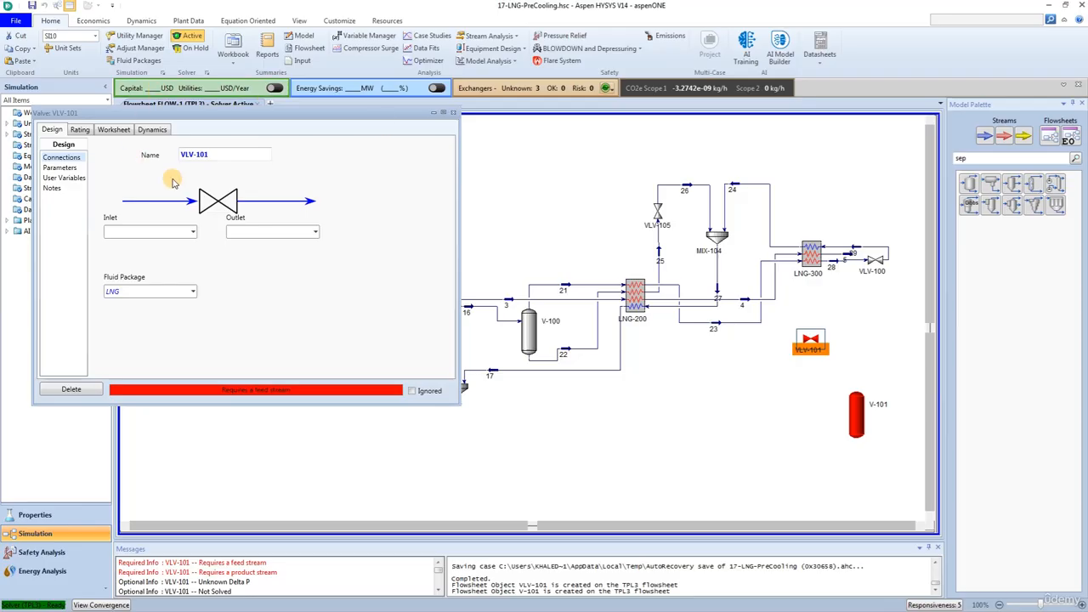
{"action": "left_click", "coordinate": [216, 153]}
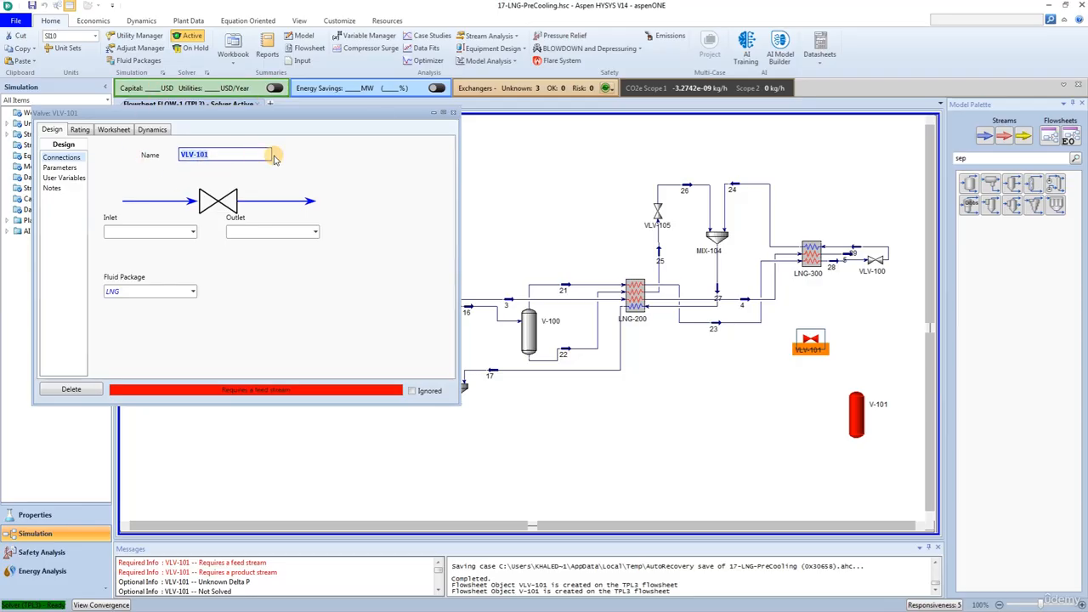
{"action": "key", "text": "End"}
{"action": "left_click", "coordinate": [195, 232]}
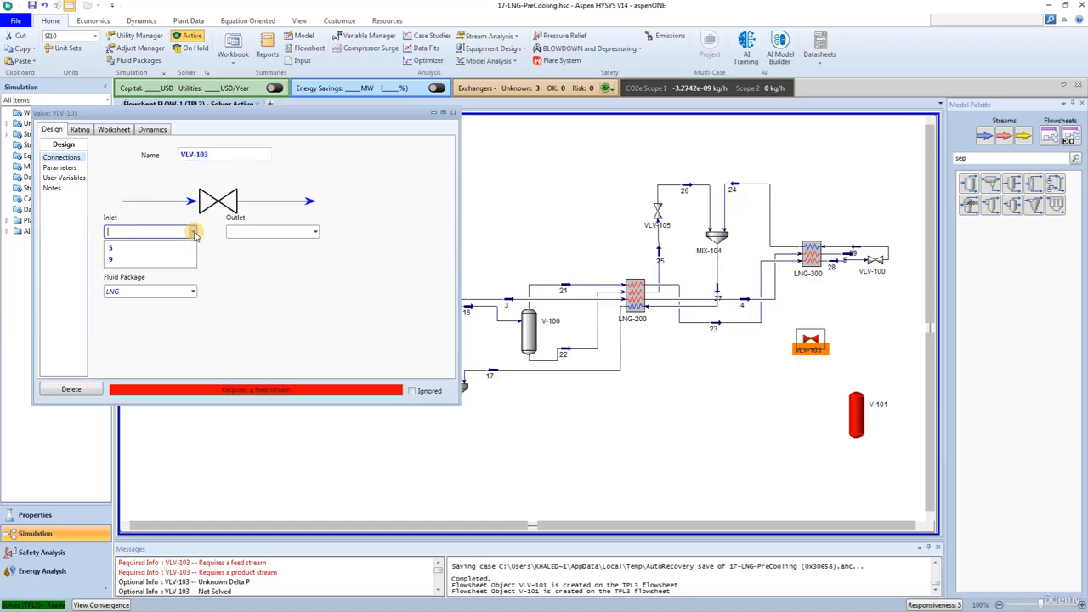
{"action": "left_click", "coordinate": [169, 251]}
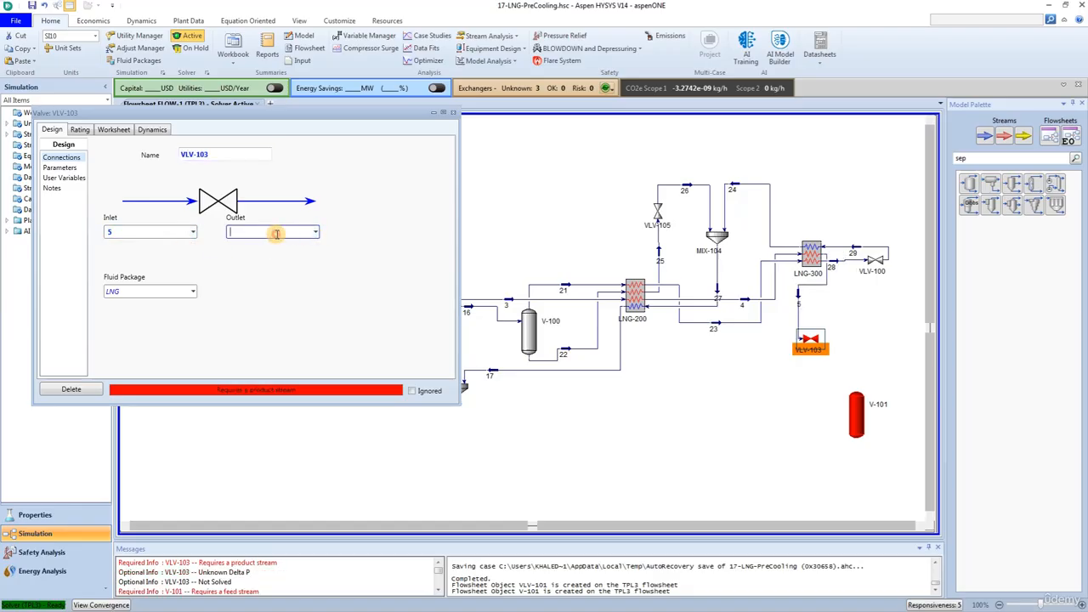
{"action": "type", "text": "6"}
{"action": "key", "text": "Return"}
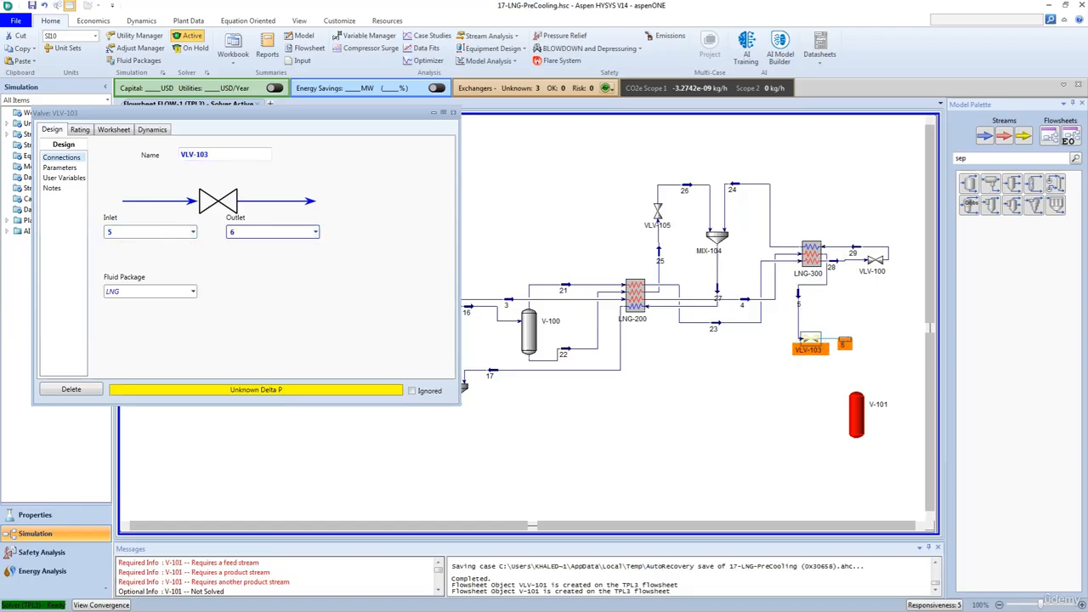
- Set stream 6's pressure to 150 kPa in VLV-103's worksheet and close the valve window
{"action": "left_click", "coordinate": [123, 130]}
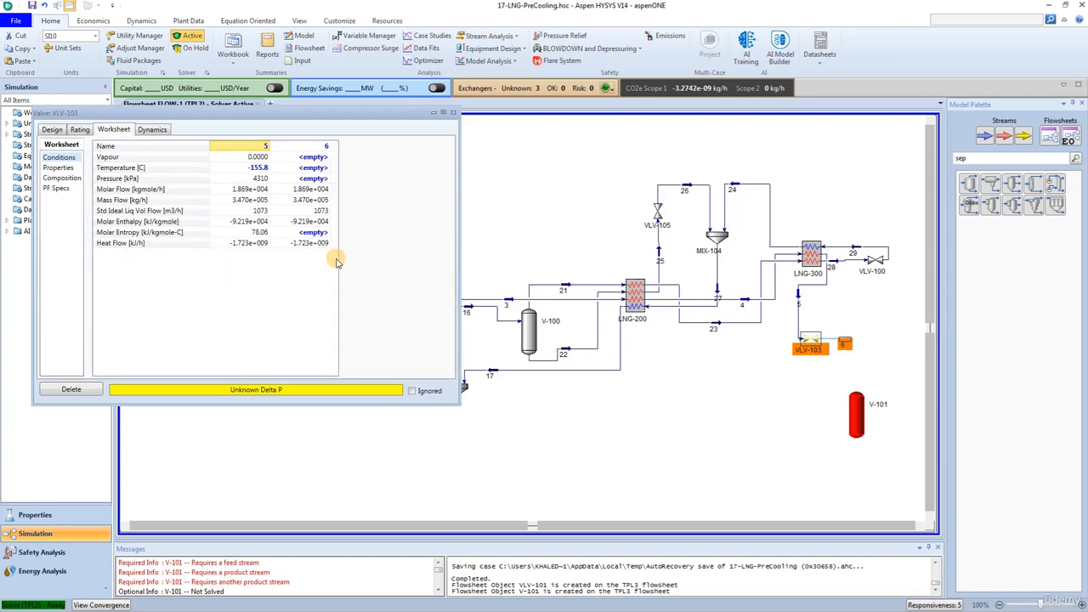
{"action": "left_click", "coordinate": [319, 178]}
{"action": "type", "text": "150"}
{"action": "key", "text": "Return"}
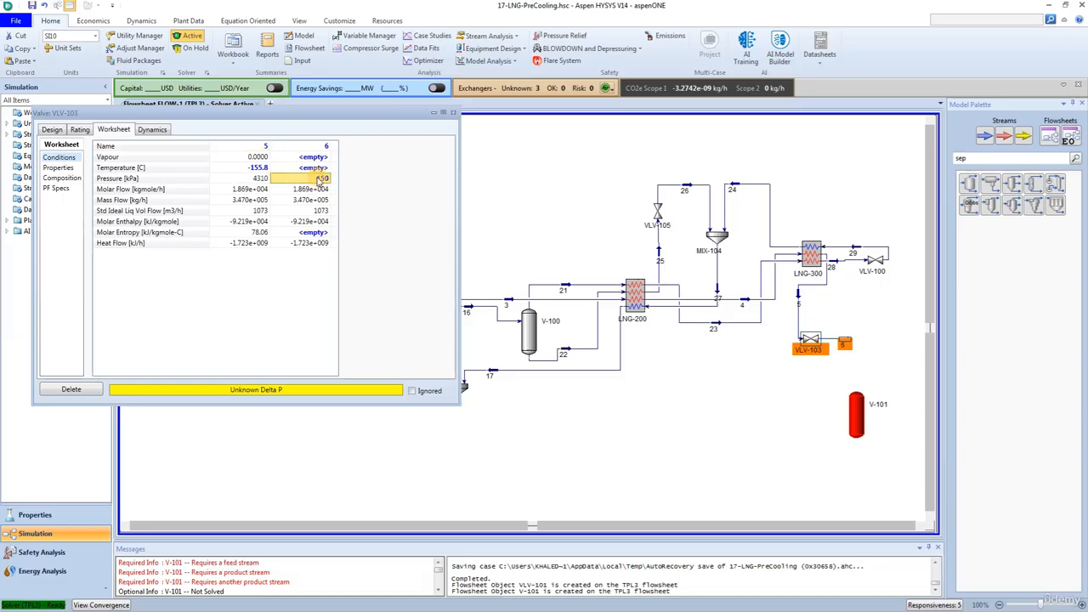
{"action": "left_click", "coordinate": [453, 113]}
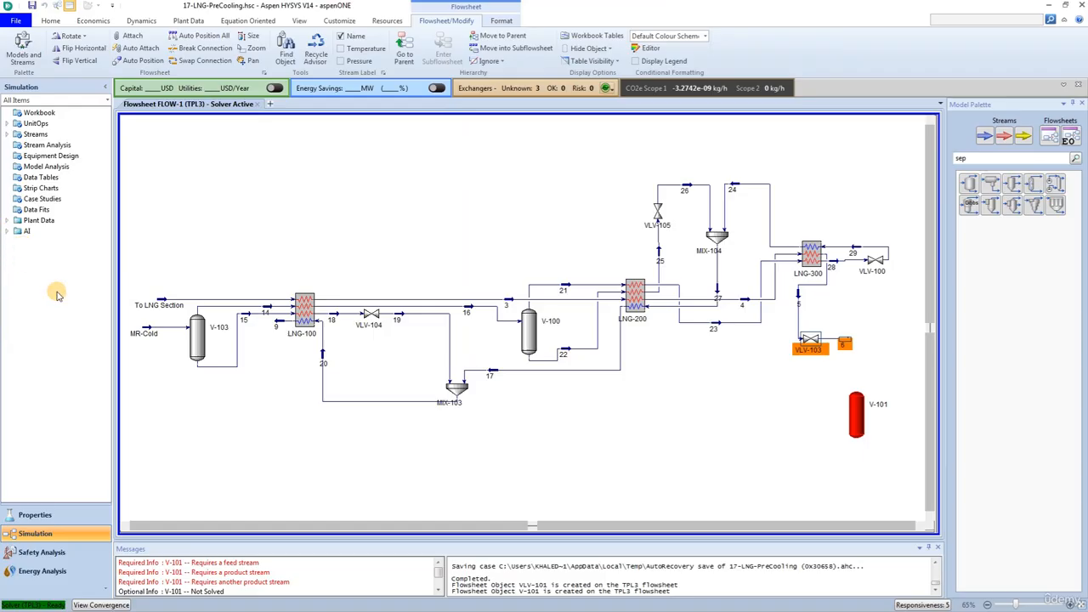
- Reposition separator V-101, connect stream 6 as its feed, and draw new vapour and liquid outlet streams from it
{"action": "left_click", "coordinate": [880, 402]}
{"action": "left_click_drag", "start_coordinate": [880, 402], "coordinate": [901, 375]}
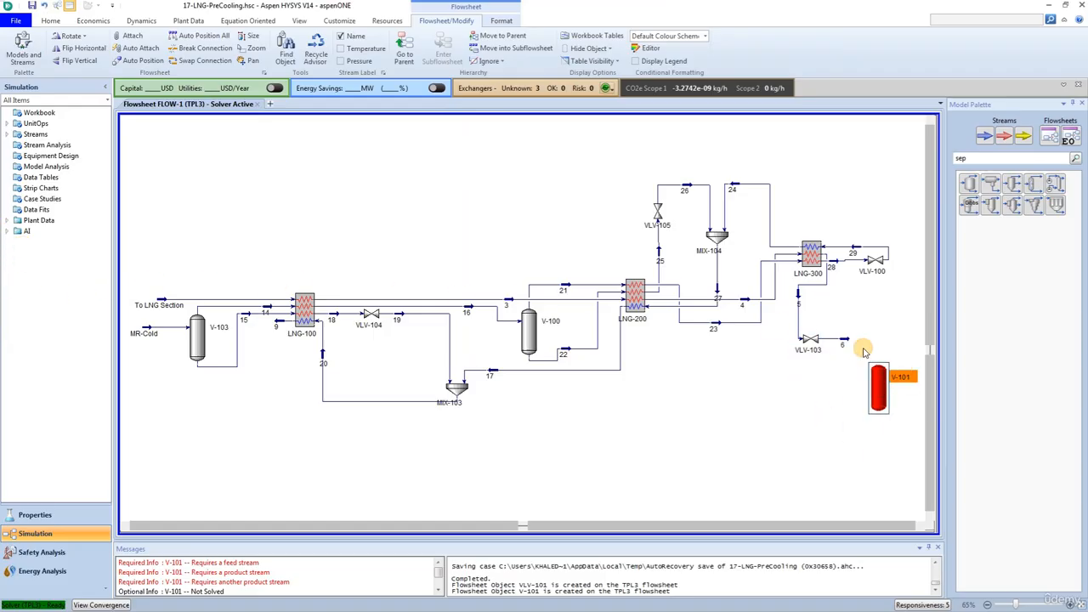
{"action": "key", "text": "ctrl"}
{"action": "left_click_drag", "start_coordinate": [846, 340], "coordinate": [906, 319]}
{"action": "left_click_drag", "start_coordinate": [880, 414], "coordinate": [909, 440]}
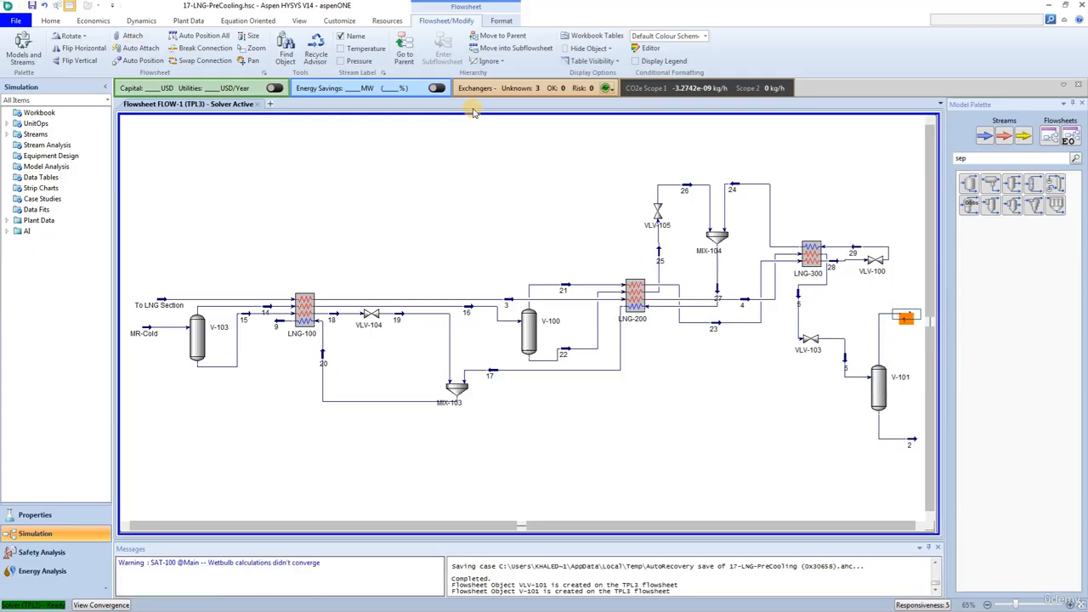
- Rename V-101's vapour outlet stream as To Flare and close its window
{"action": "double_click", "coordinate": [906, 317]}
{"action": "left_click", "coordinate": [518, 177]}
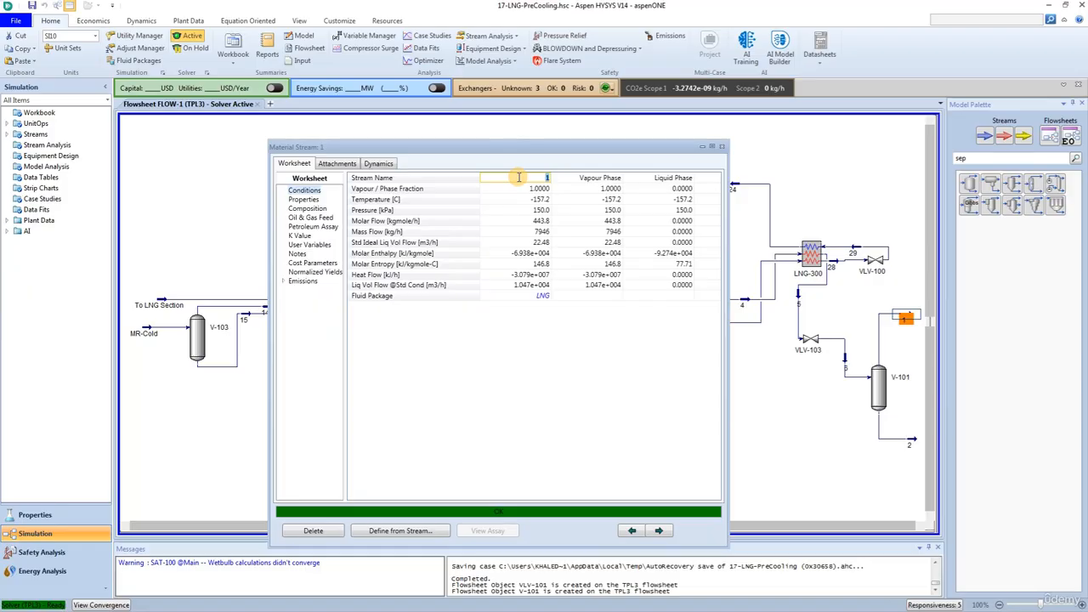
{"action": "type", "text": "To Flare"}
{"action": "key", "text": "Return"}
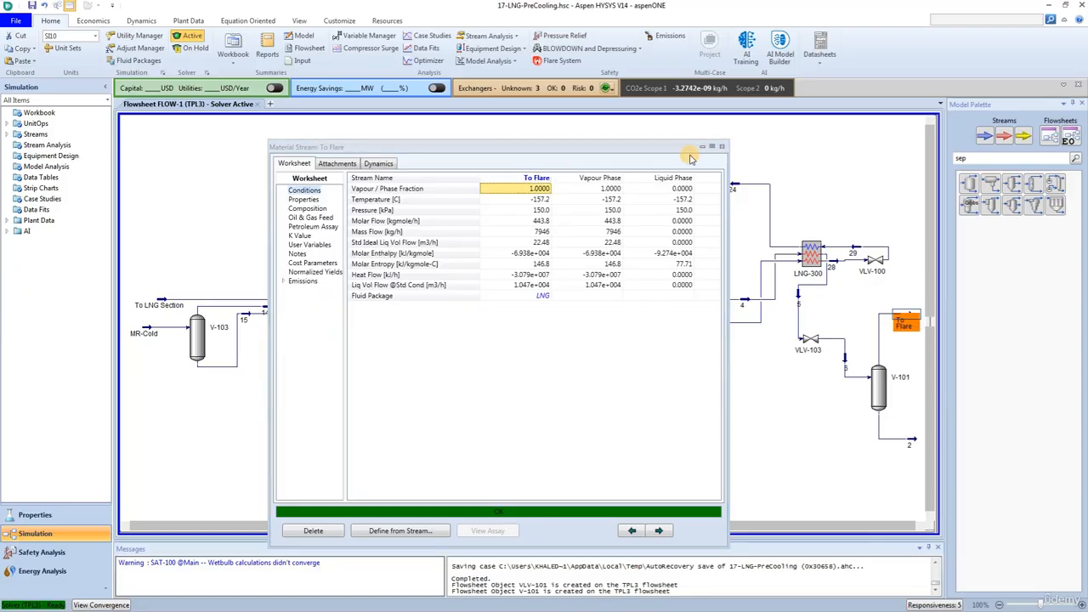
{"action": "left_click", "coordinate": [721, 146]}
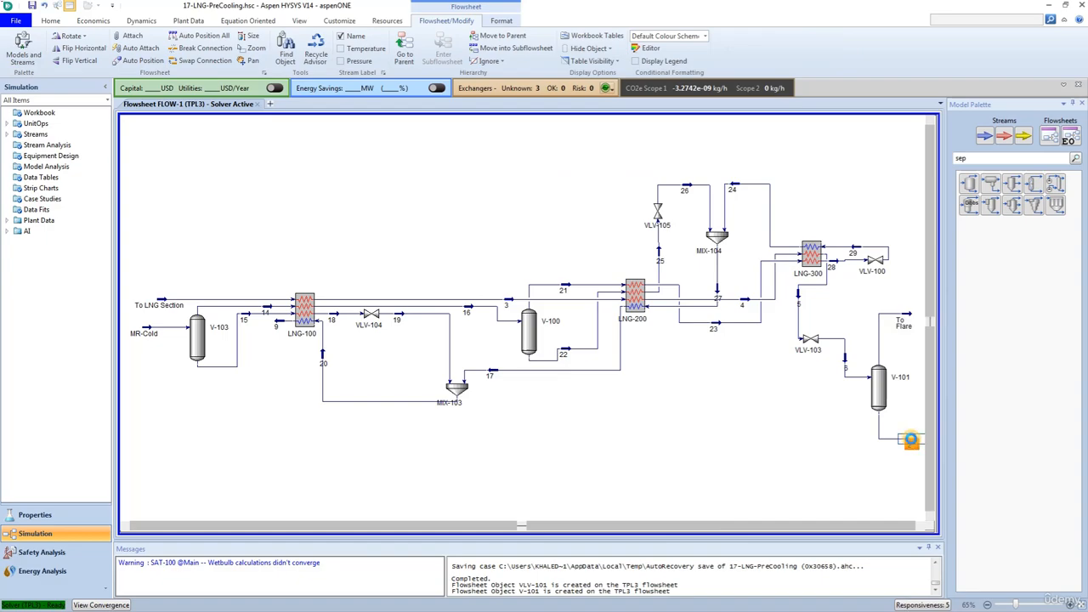
- Rename V-101's liquid outlet stream as LNG Product and close its window
{"action": "double_click", "coordinate": [911, 442]}
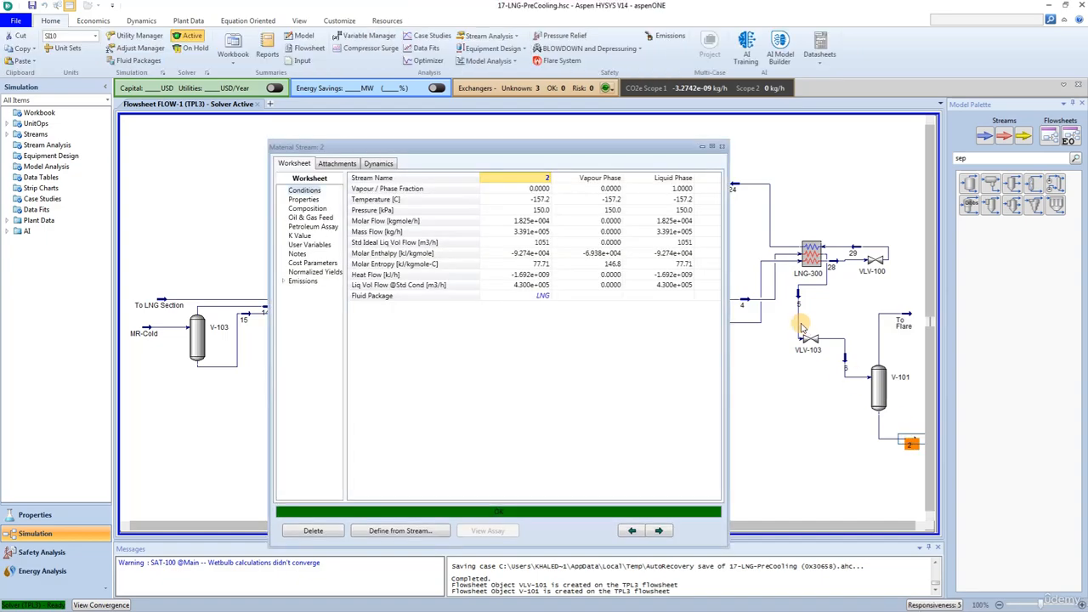
{"action": "left_click", "coordinate": [500, 177]}
{"action": "type", "text": "L"}
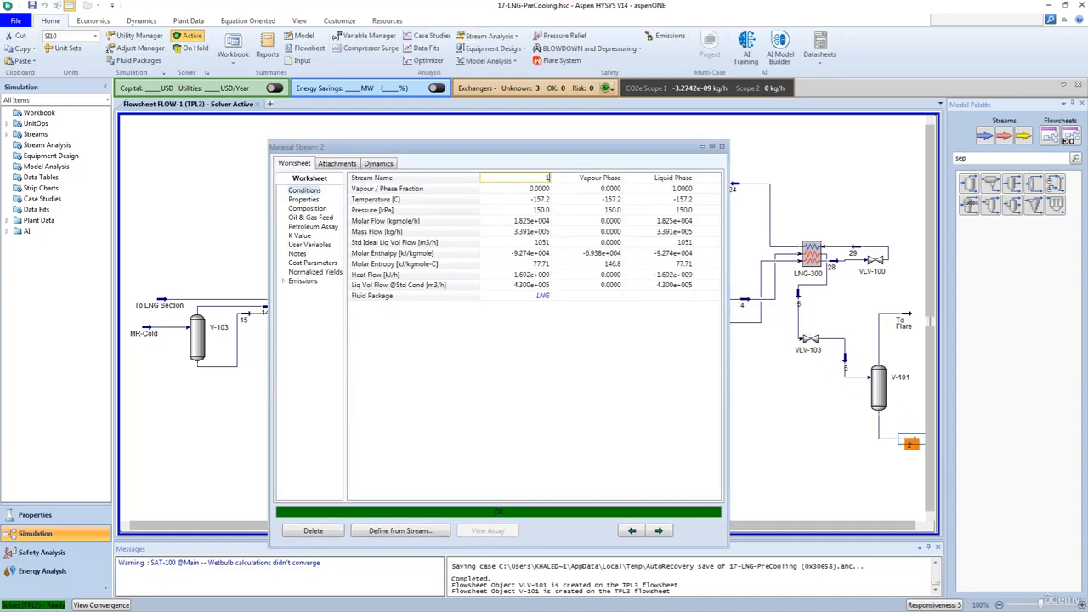
{"action": "type", "text": "NG Product"}
{"action": "key", "text": "Return"}
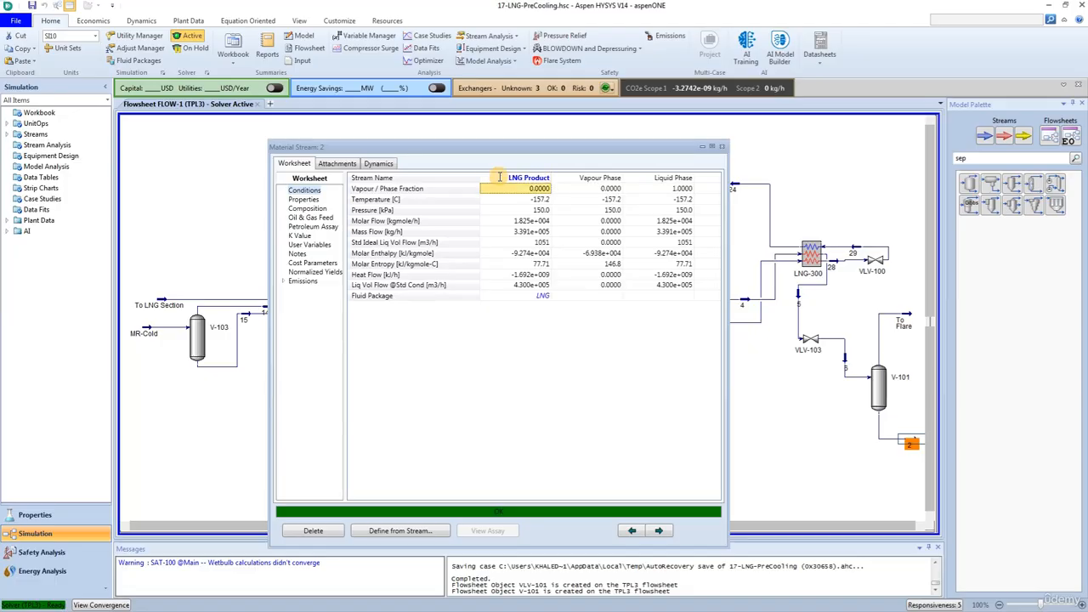
{"action": "left_click", "coordinate": [721, 146]}
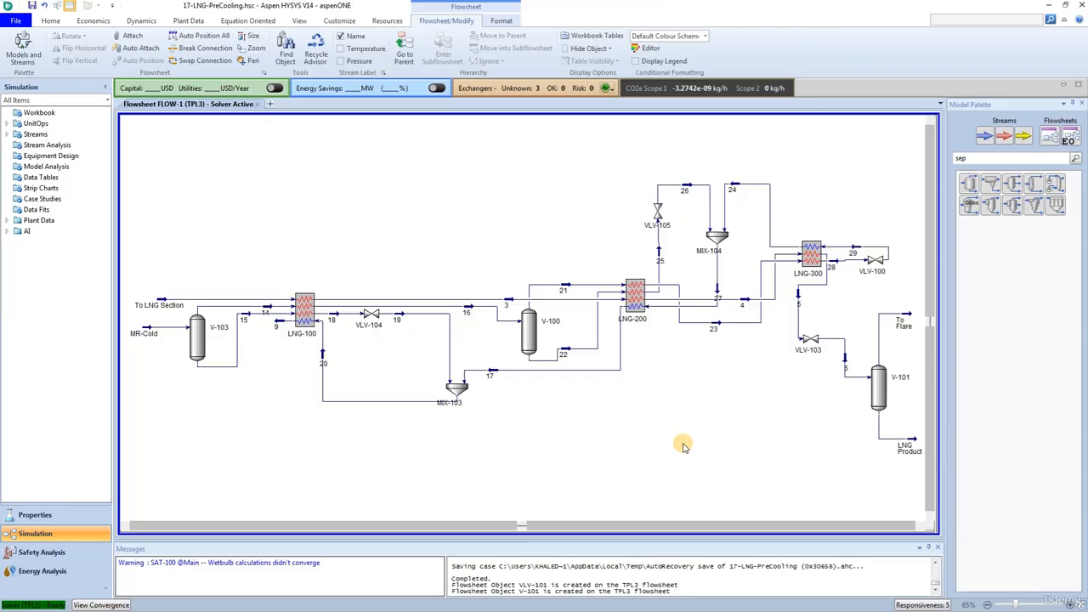
- Return to the parent flowsheet and connect FLOW-1's To Flare outlet to a new external stream named To Flare
{"action": "left_click", "coordinate": [401, 51]}
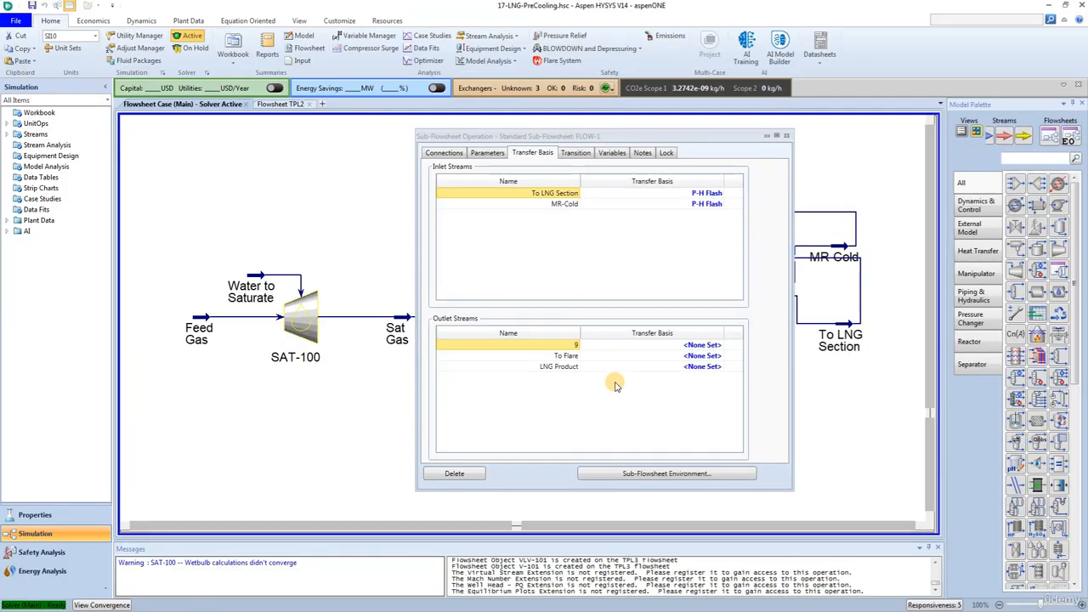
{"action": "left_click", "coordinate": [442, 153]}
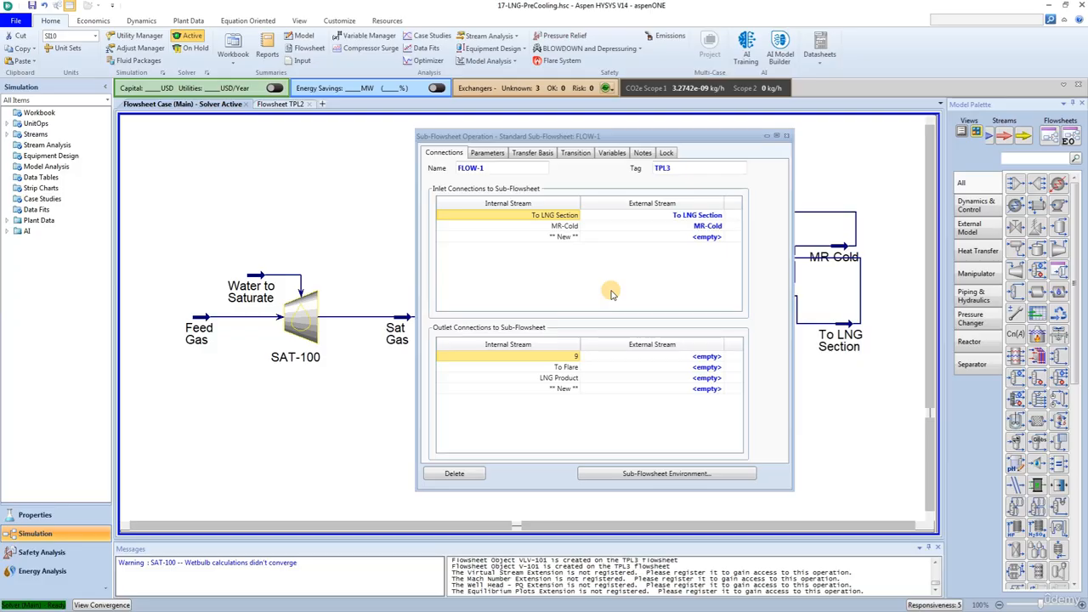
{"action": "left_click", "coordinate": [718, 367]}
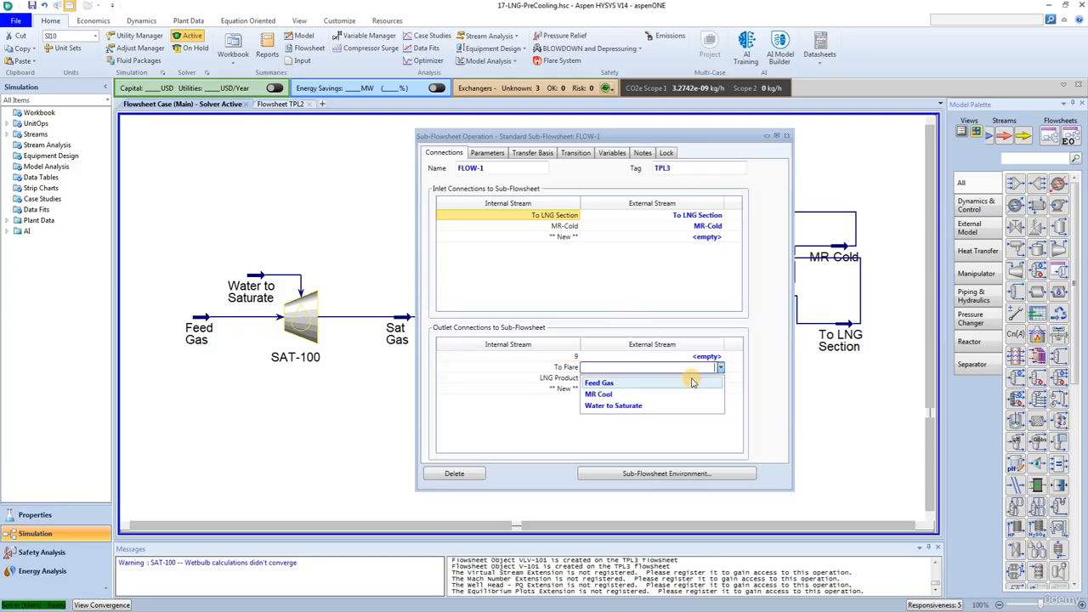
{"action": "type", "text": "T"}
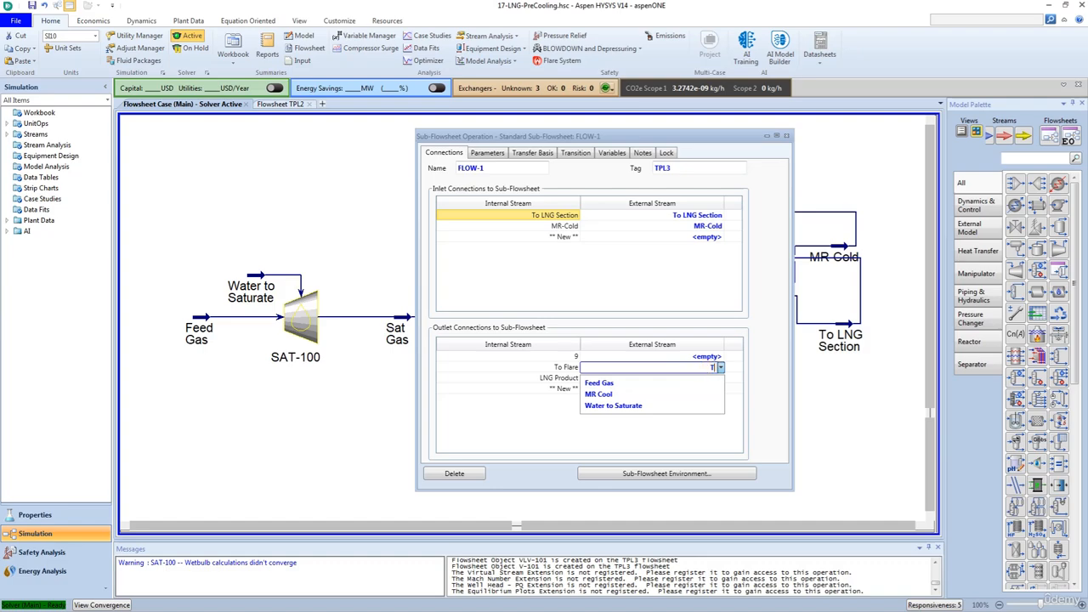
{"action": "type", "text": "o Flare"}
{"action": "key", "text": "Return"}
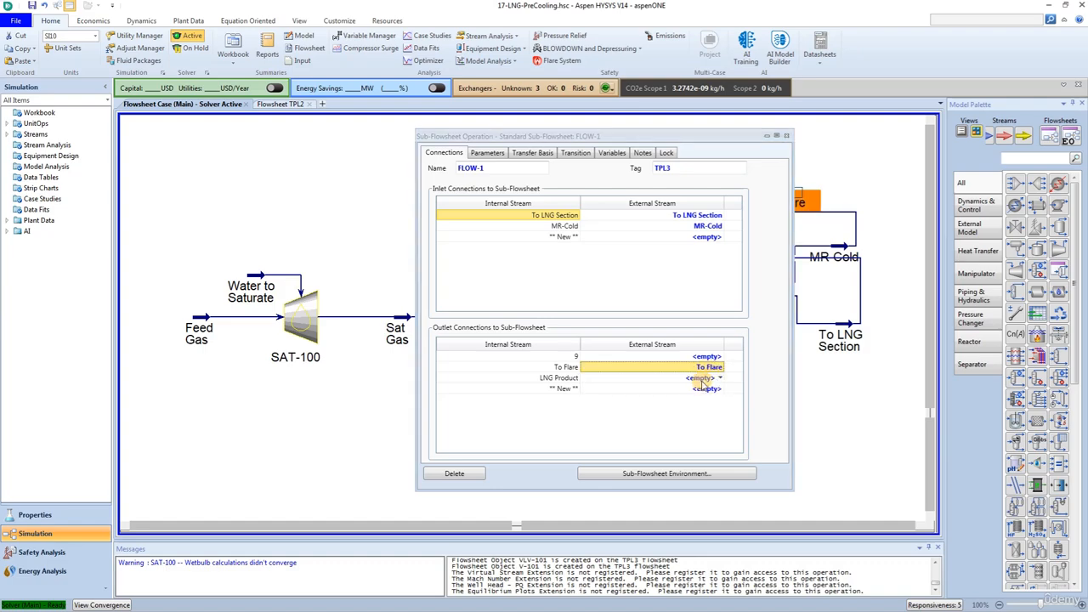
- Connect FLOW-1's LNG Product outlet to a new external stream named LNG Product
{"action": "left_click", "coordinate": [703, 379]}
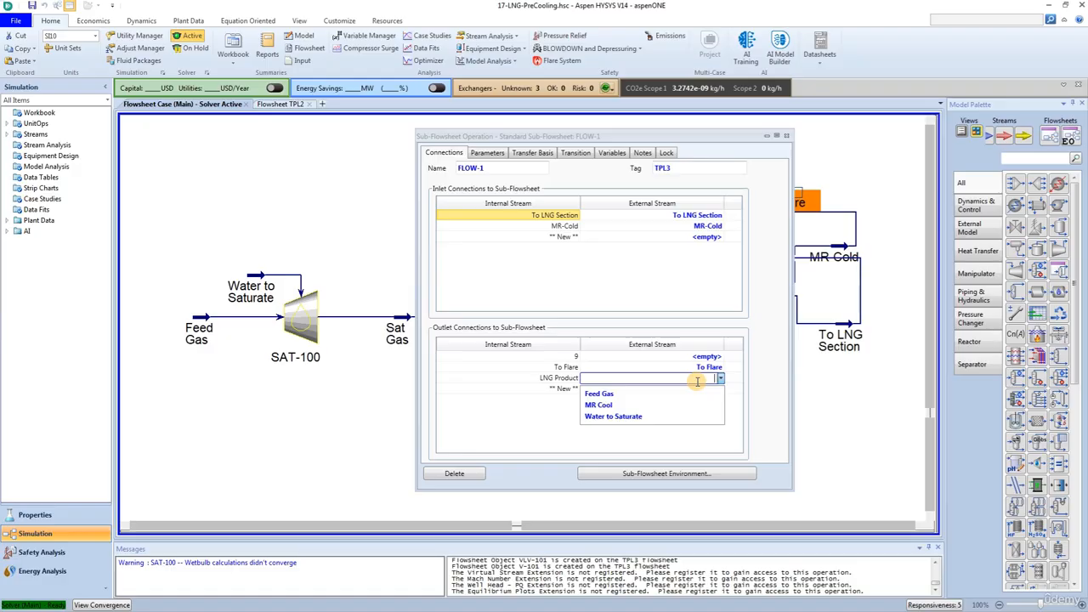
{"action": "type", "text": "LNG Productt"}
{"action": "key", "text": "Return"}
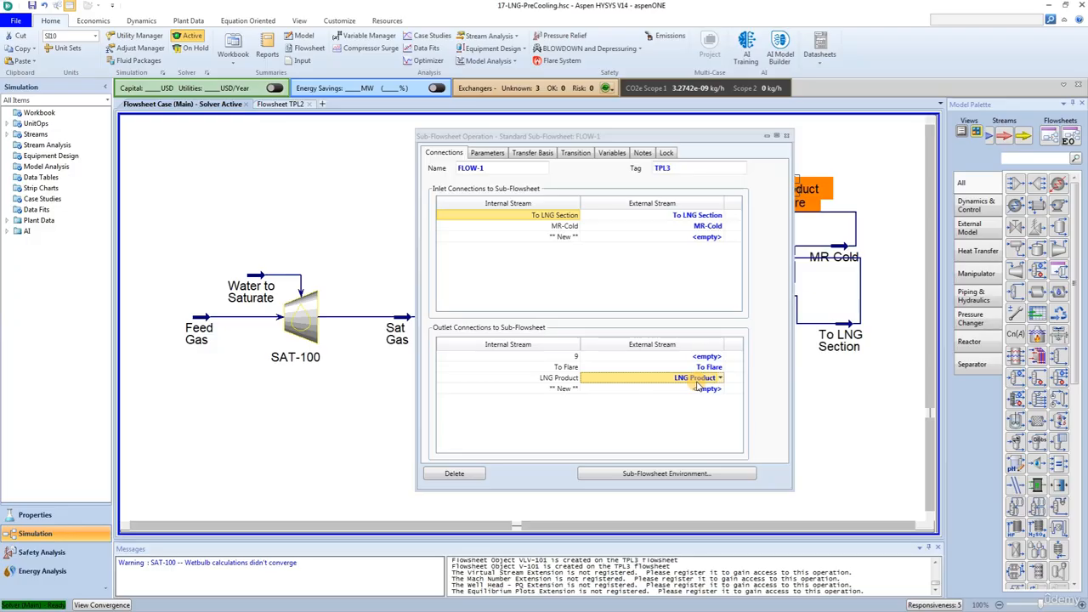
- Connect FLOW-1's outlet stream 9 to a new external stream named MR Return and close the sub-flowsheet window
{"action": "left_click", "coordinate": [716, 357]}
{"action": "left_click", "coordinate": [718, 357]}
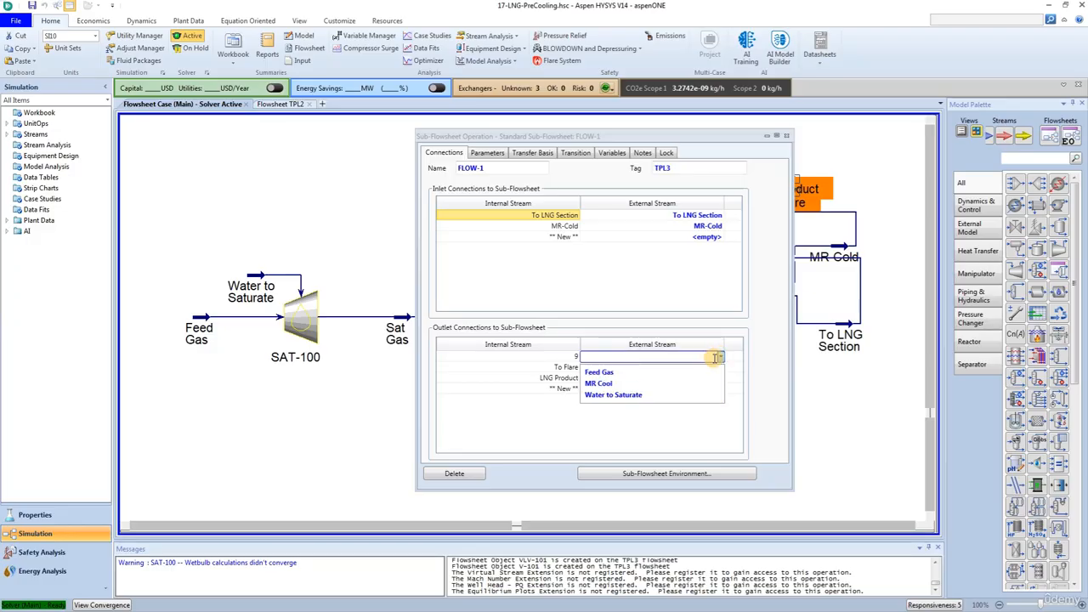
{"action": "type", "text": "MR "}
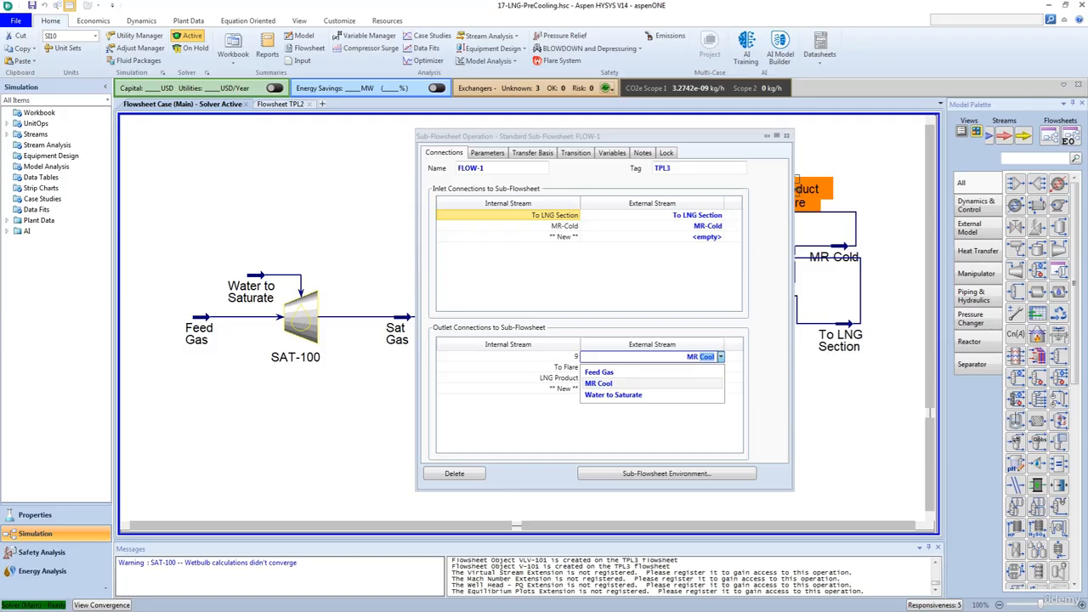
{"action": "type", "text": "Retur"}
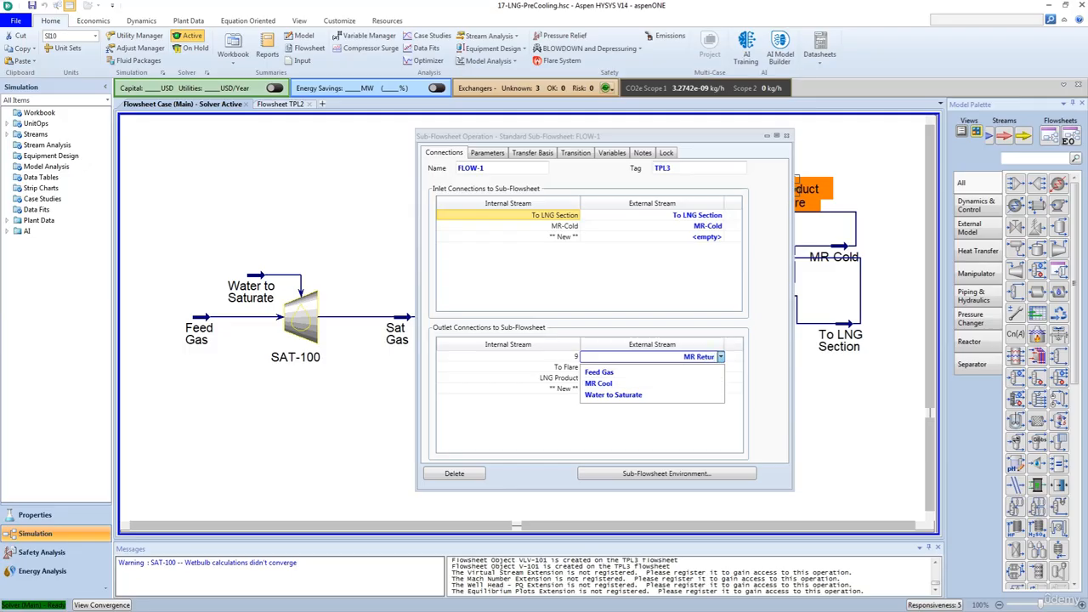
{"action": "type", "text": "n"}
{"action": "key", "text": "Return"}
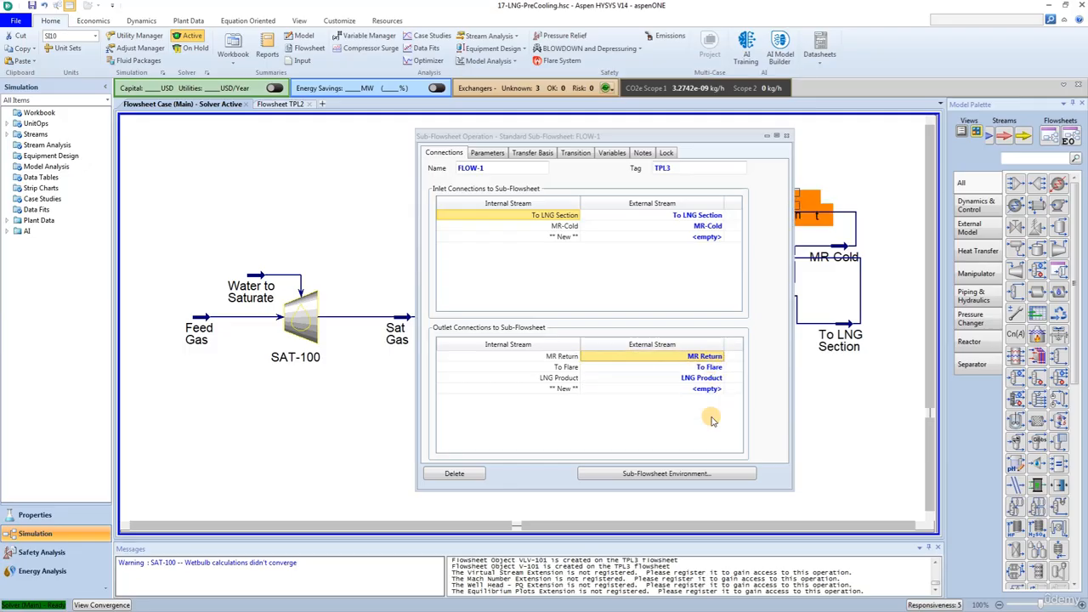
{"action": "left_click", "coordinate": [786, 135]}
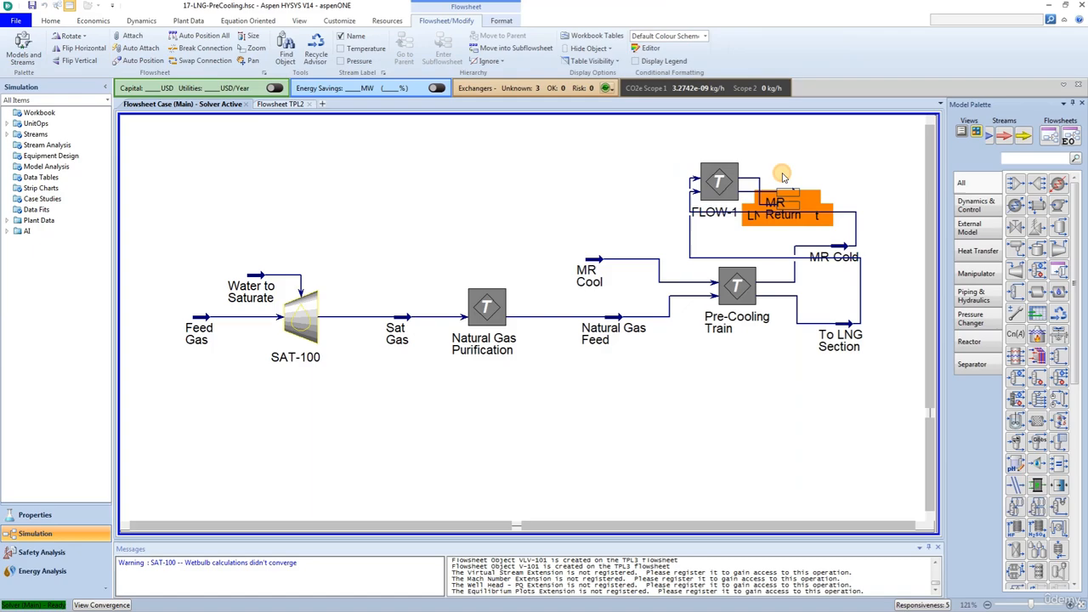
{"action": "left_click", "coordinate": [721, 412]}
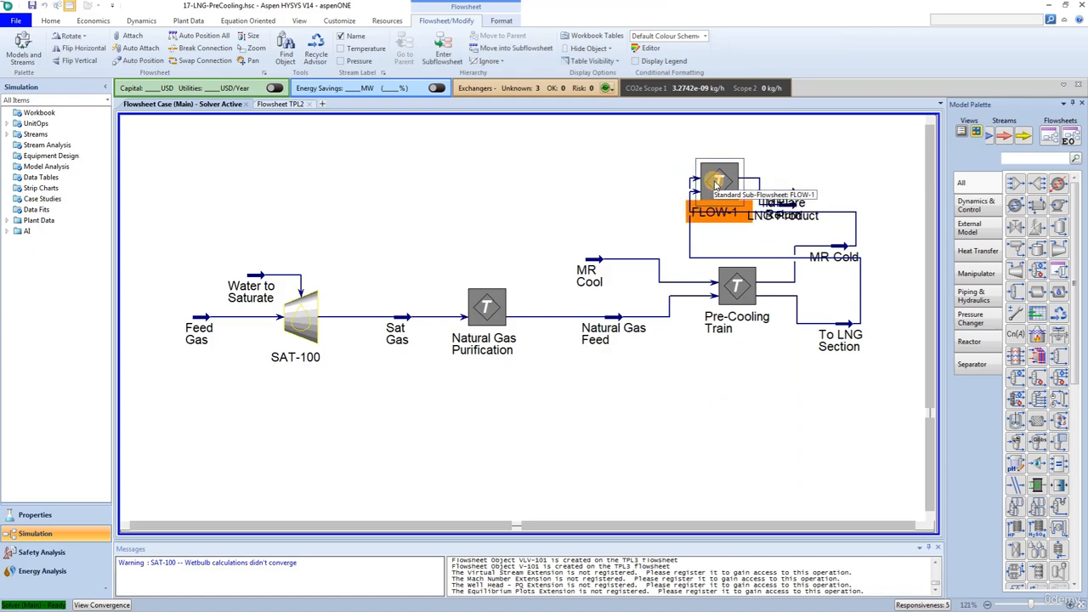
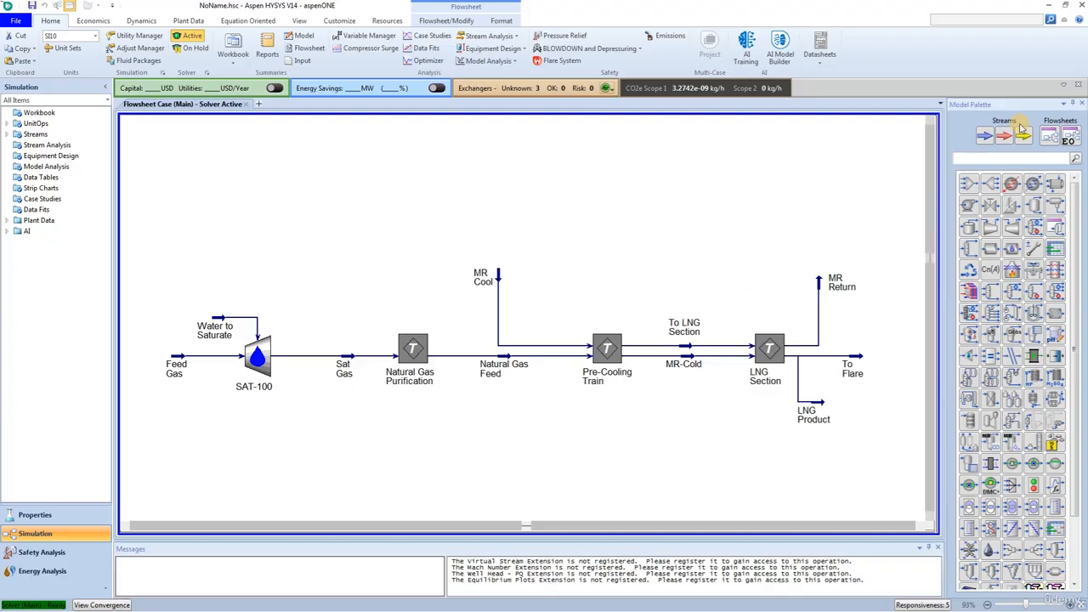
- Add a standard sub-flowsheet above the Pre-Cooling Train and name it Compressor Train Section
{"action": "left_click_drag", "start_coordinate": [1050, 136], "coordinate": [638, 260]}
{"action": "left_click", "coordinate": [548, 297]}
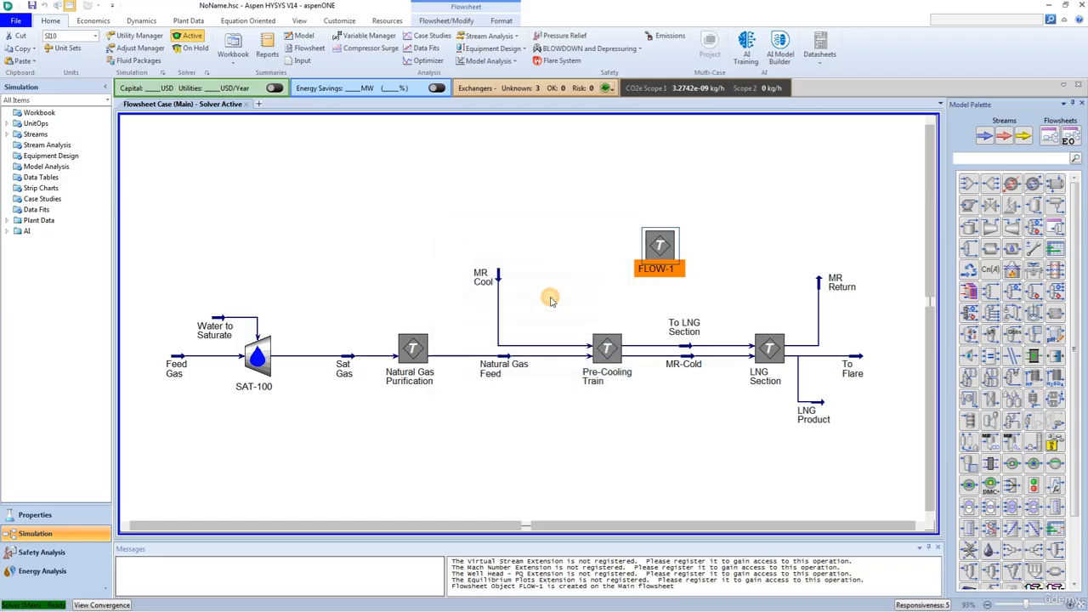
{"action": "double_click", "coordinate": [656, 248]}
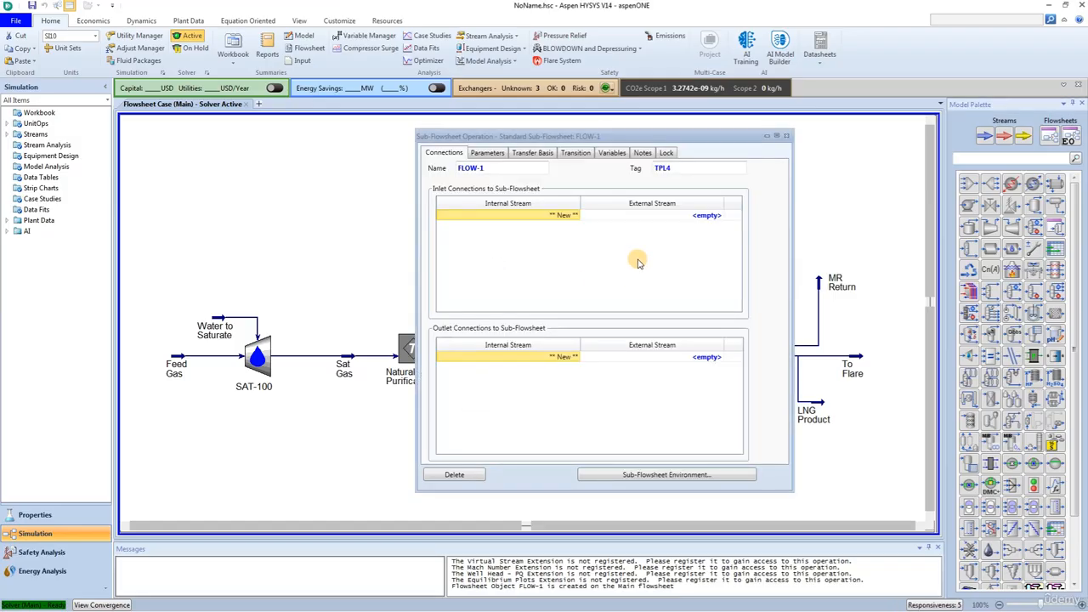
{"action": "left_click", "coordinate": [508, 169]}
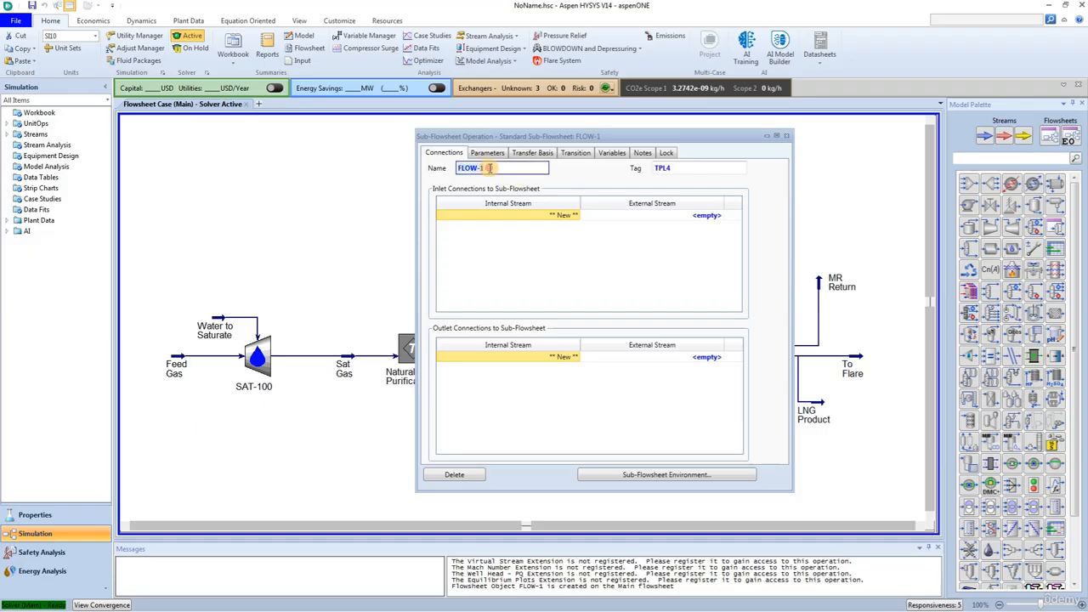
{"action": "left_click", "coordinate": [535, 165]}
{"action": "type", "text": "Compressor Train Section"}
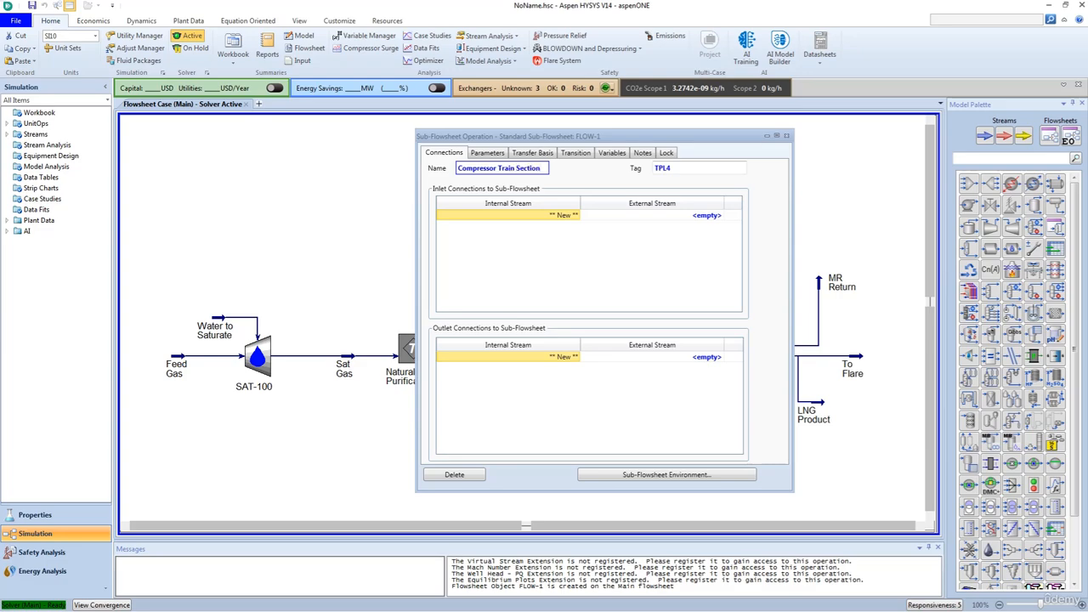
{"action": "left_click", "coordinate": [601, 281]}
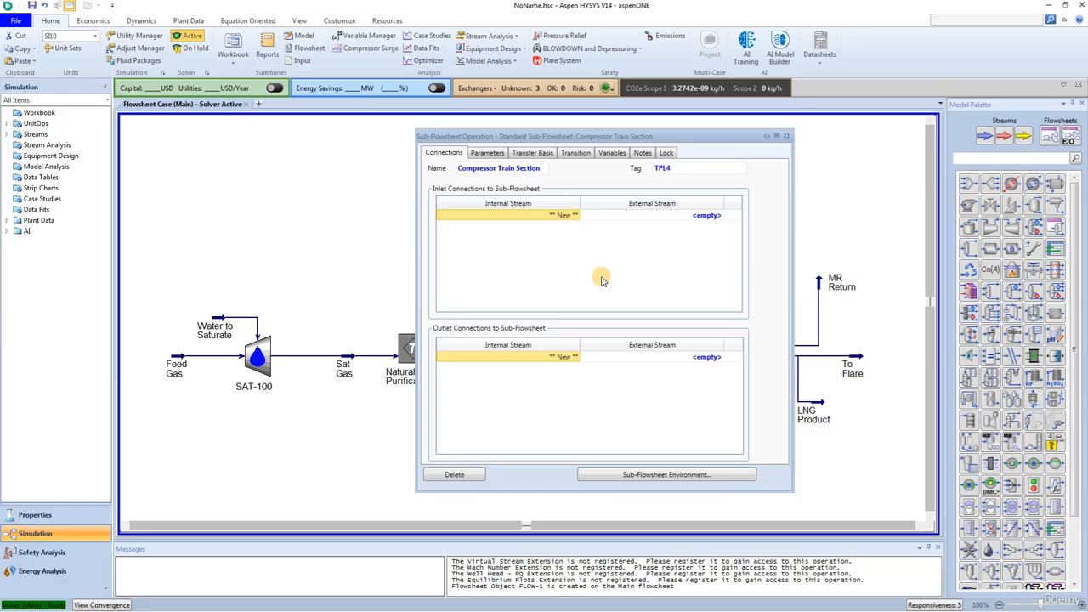
- Connect MR Return as inlet and MR Cool as outlet of Compressor Train Section, and enter its sub-flowsheet environment
{"action": "left_click", "coordinate": [718, 216]}
{"action": "left_click", "coordinate": [652, 242]}
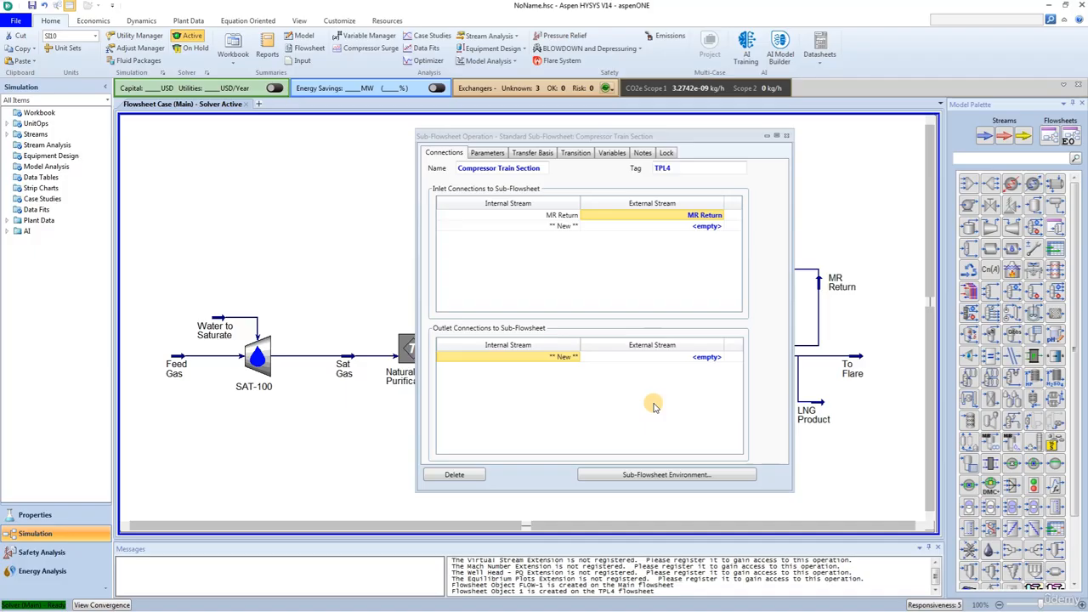
{"action": "left_click", "coordinate": [720, 357]}
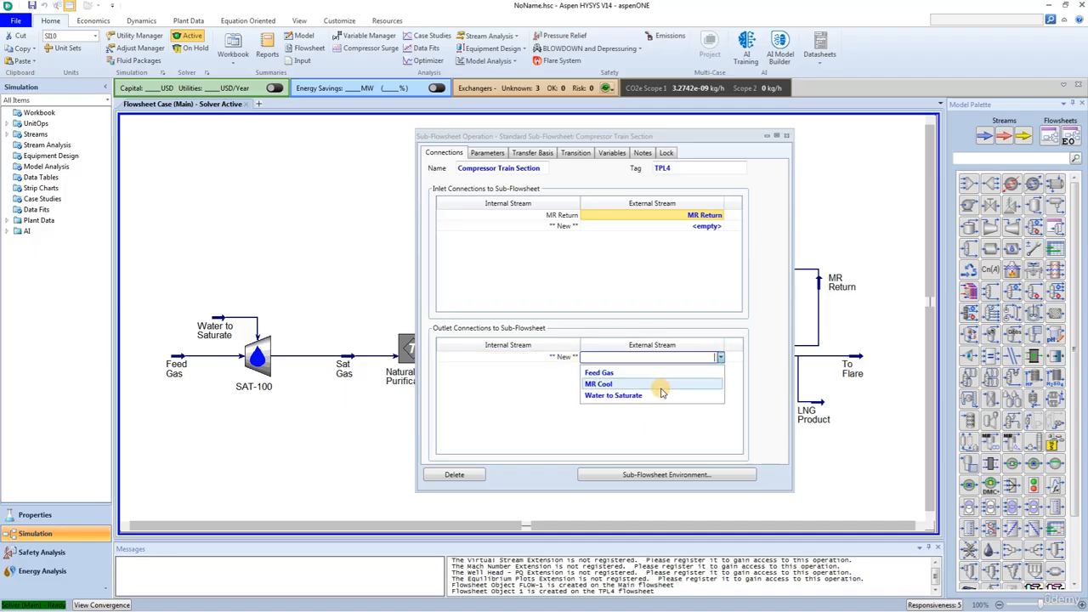
{"action": "left_click", "coordinate": [610, 384]}
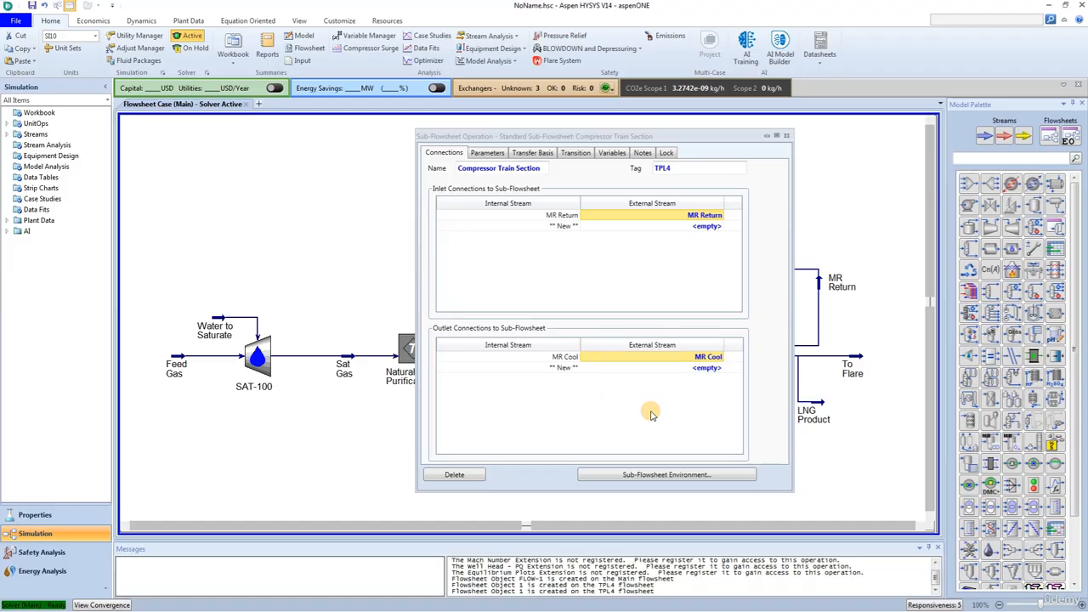
{"action": "left_click", "coordinate": [533, 154]}
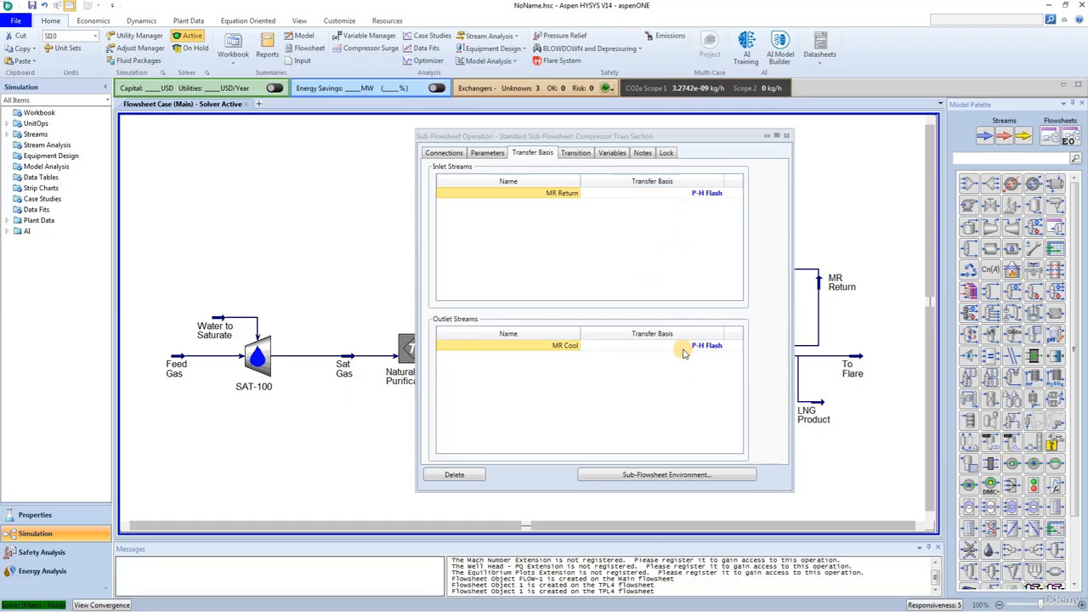
{"action": "left_click", "coordinate": [667, 475]}
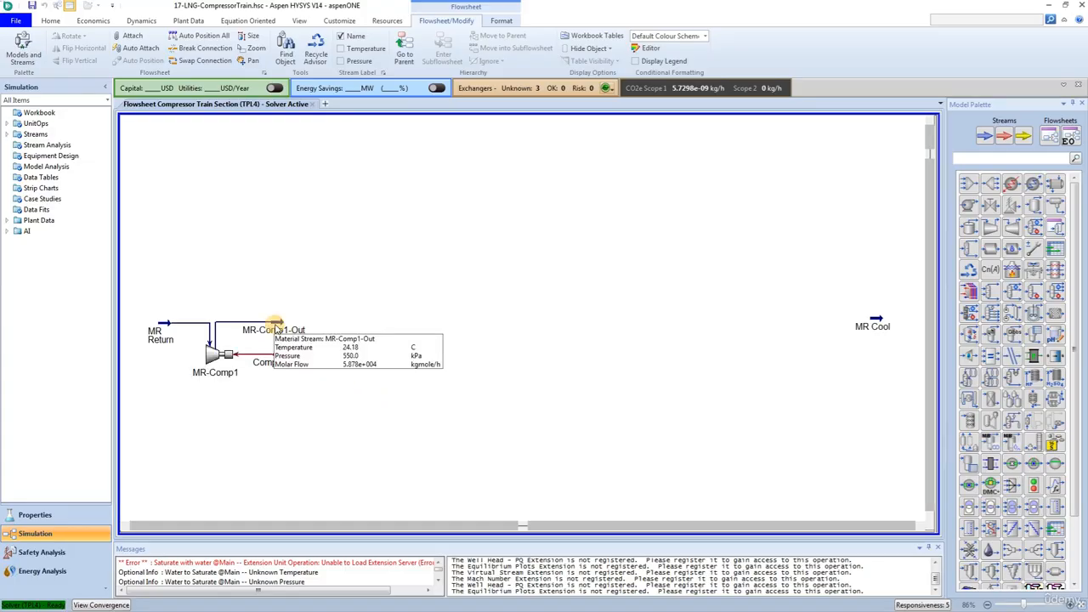
- Examine the outlet pressure and other conditions of stream MR-Comp1-Out and close its window
{"action": "double_click", "coordinate": [274, 329]}
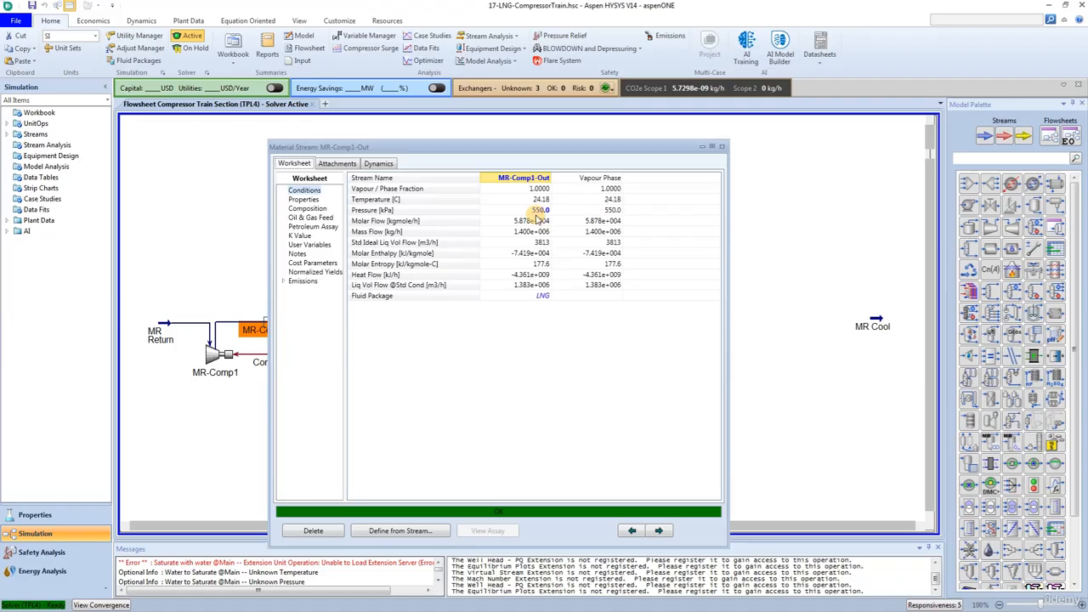
{"action": "key", "text": "ctrl"}
{"action": "key", "text": "ctrl"}
{"action": "mouse_move", "coordinate": [536, 217]}
{"action": "left_click", "coordinate": [721, 146]}
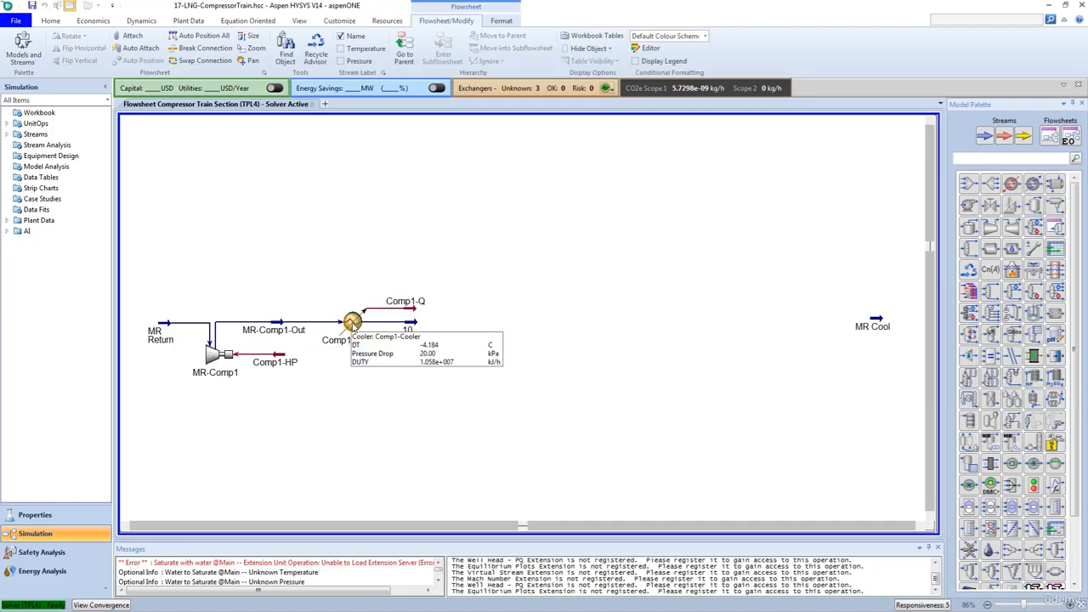
- Review Comp1-Cooler's pressure drop parameter and the temperature and pressure of its outlet stream 10
{"action": "left_click", "coordinate": [353, 326]}
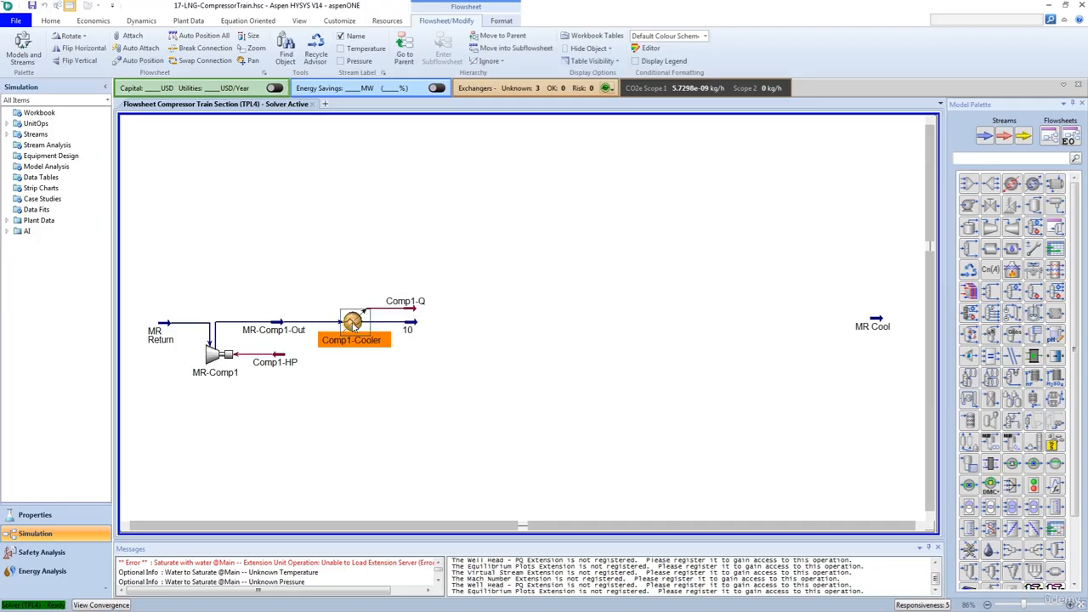
{"action": "double_click", "coordinate": [354, 327]}
{"action": "left_click", "coordinate": [61, 167]}
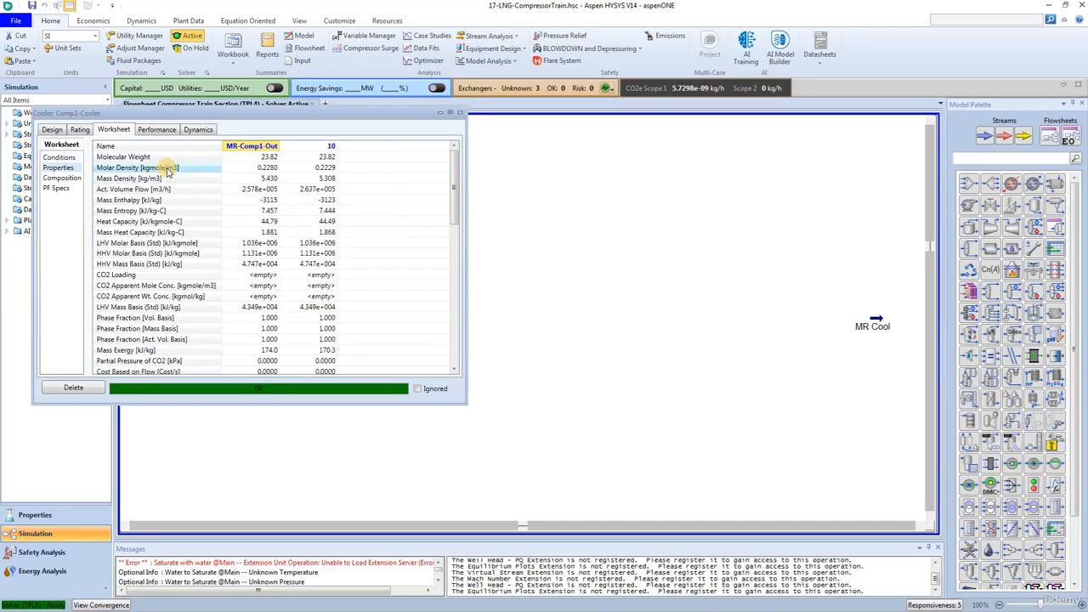
{"action": "left_click", "coordinate": [56, 157]}
{"action": "left_click", "coordinate": [51, 130]}
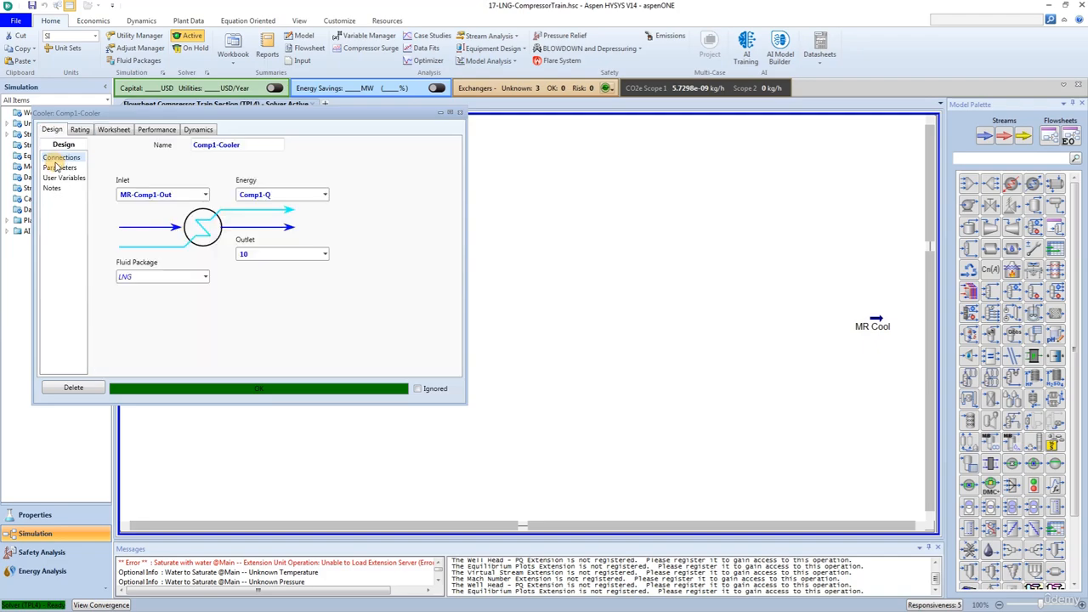
{"action": "left_click", "coordinate": [58, 168]}
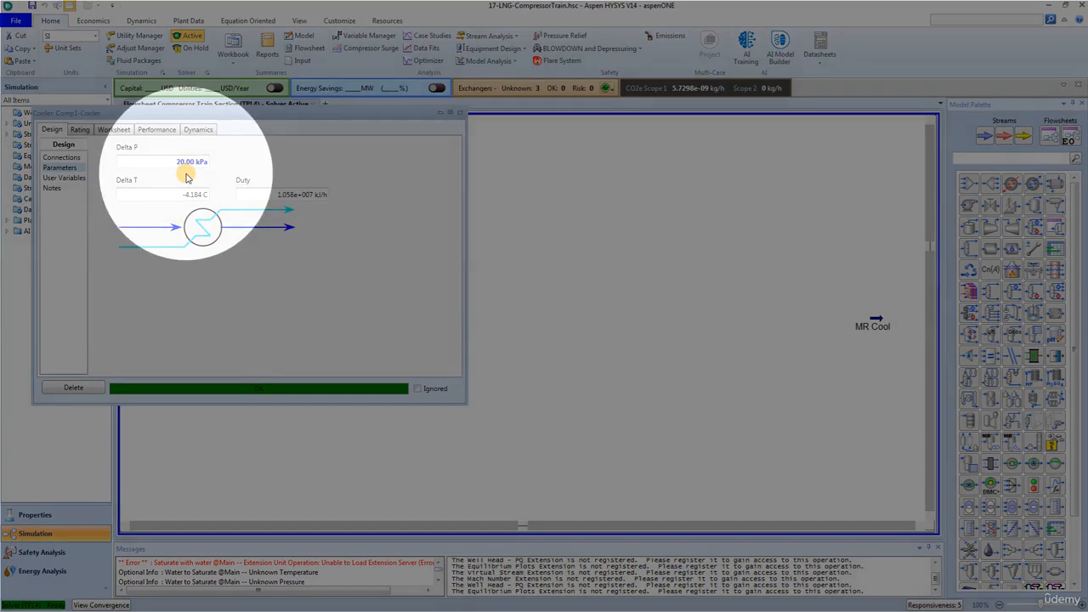
{"action": "left_click", "coordinate": [460, 112]}
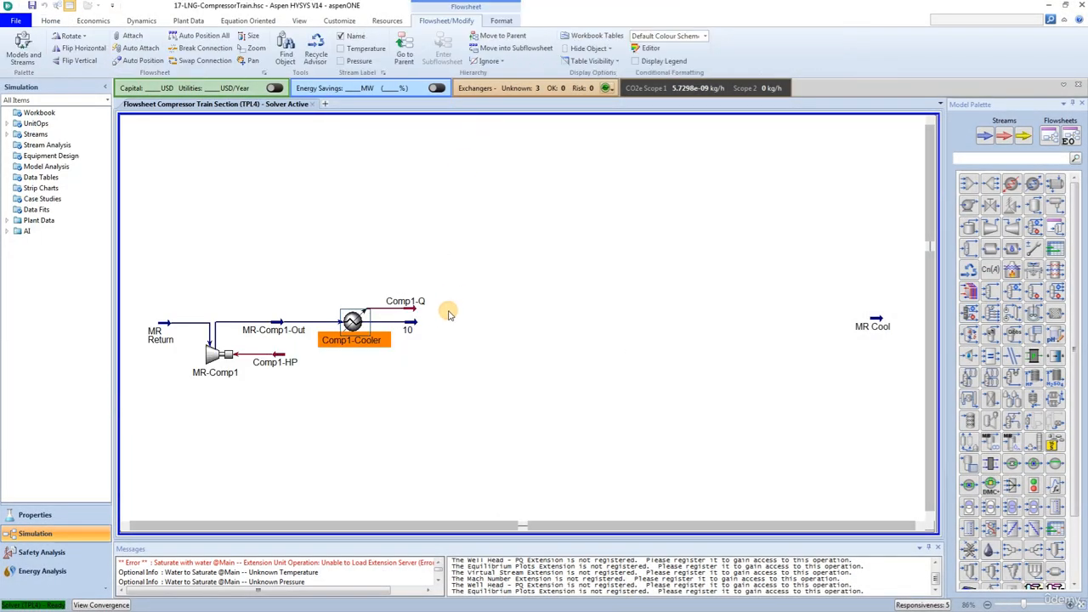
{"action": "double_click", "coordinate": [410, 322]}
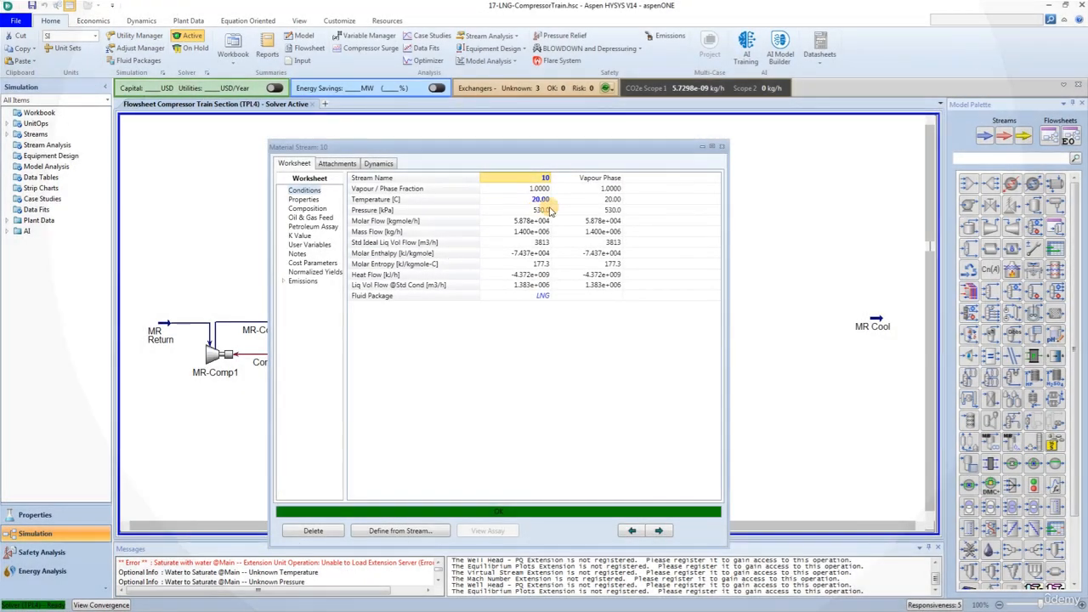
{"action": "left_click", "coordinate": [722, 146]}
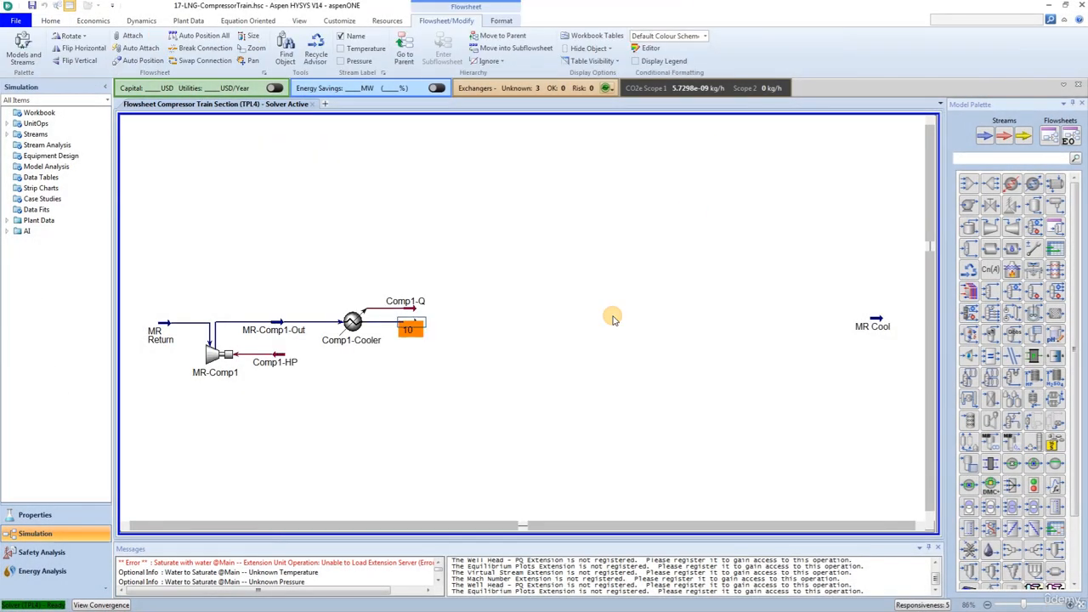
{"action": "left_click", "coordinate": [432, 370]}
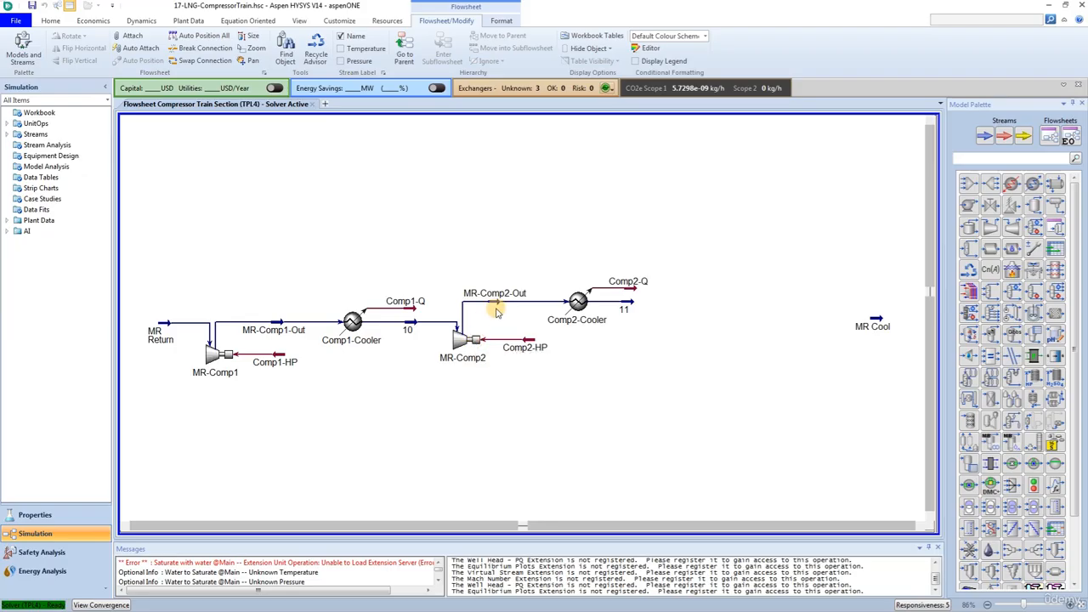
- Examine the discharge pressure of stream MR-Comp2-Out and close its window
{"action": "double_click", "coordinate": [498, 302]}
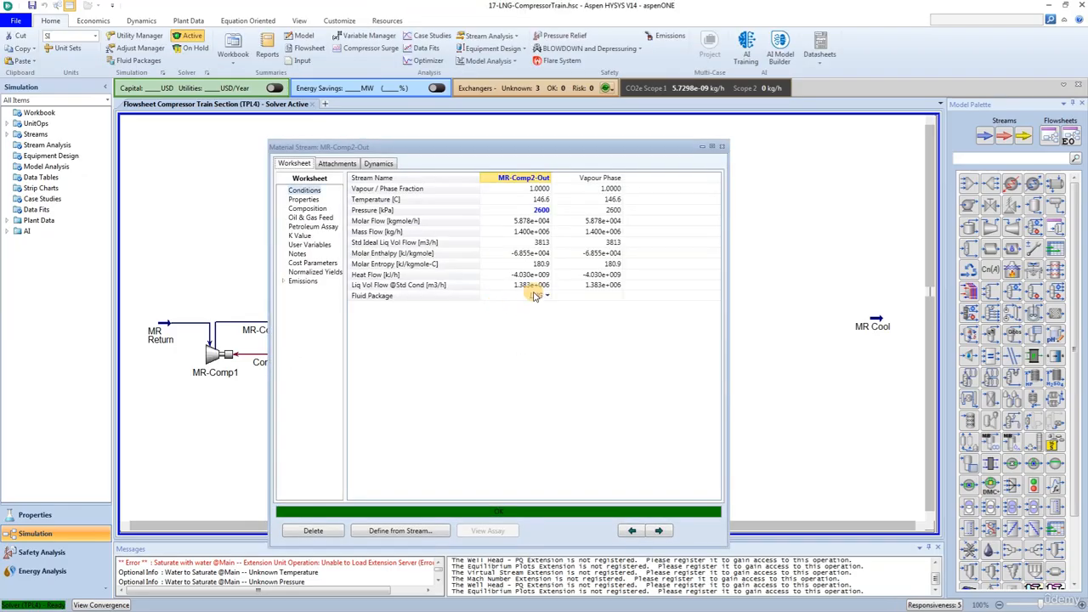
{"action": "mouse_move", "coordinate": [541, 220]}
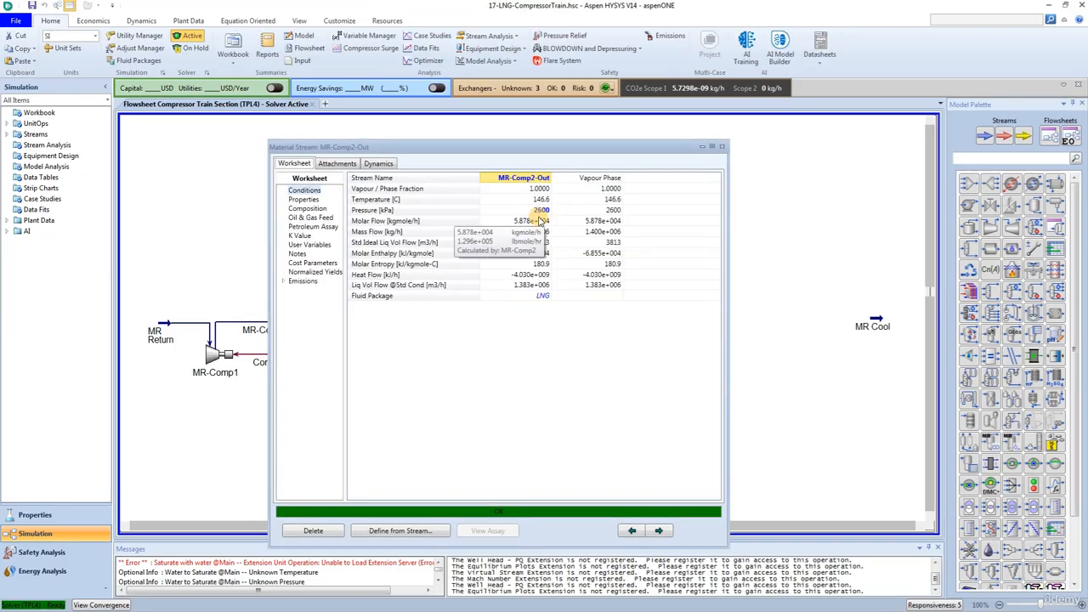
{"action": "left_click", "coordinate": [722, 146]}
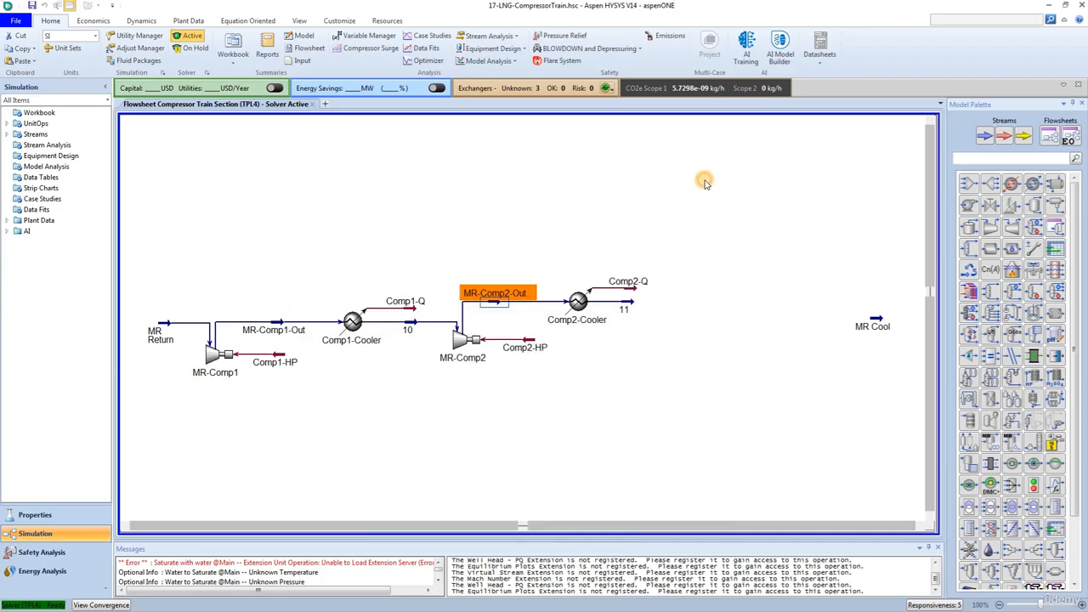
- Review Comp2-Cooler's pressure drop parameter and the temperature and pressure of its outlet stream 11
{"action": "double_click", "coordinate": [578, 302]}
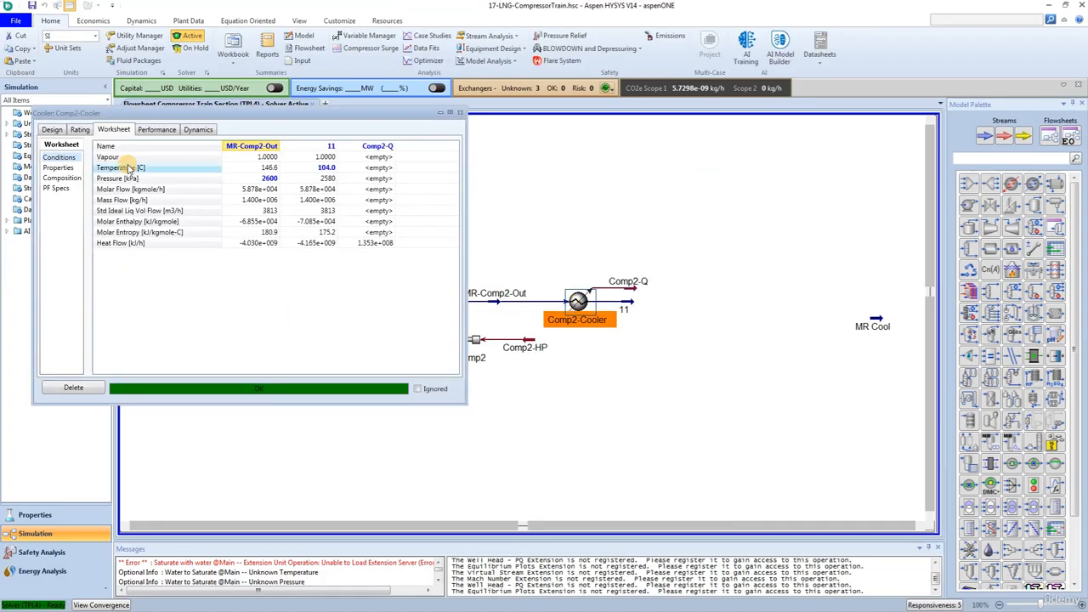
{"action": "left_click", "coordinate": [47, 129]}
{"action": "left_click", "coordinate": [58, 168]}
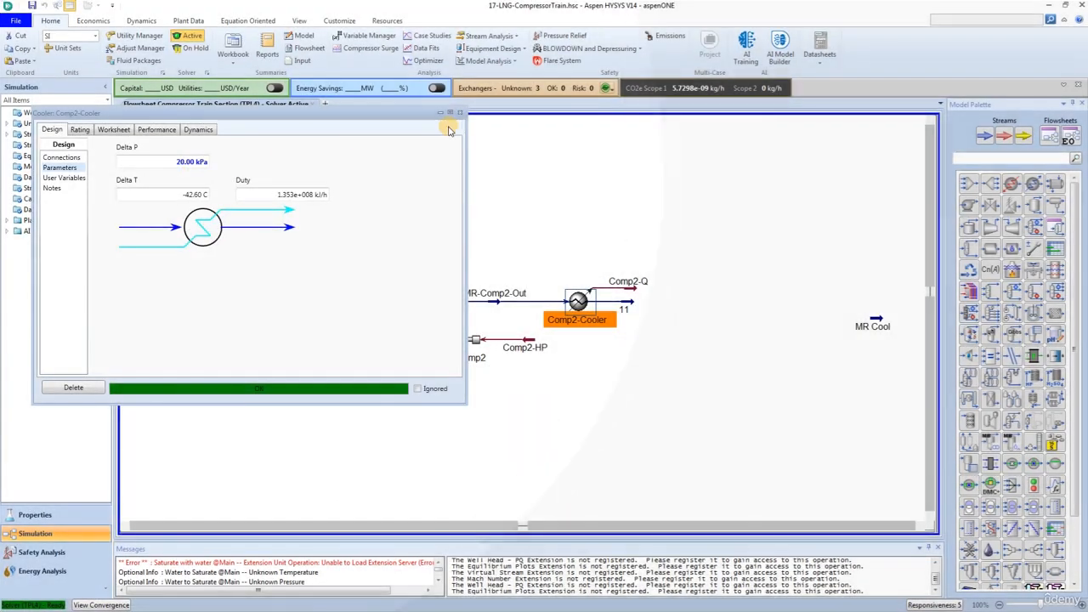
{"action": "left_click", "coordinate": [460, 112]}
{"action": "left_click", "coordinate": [644, 330]}
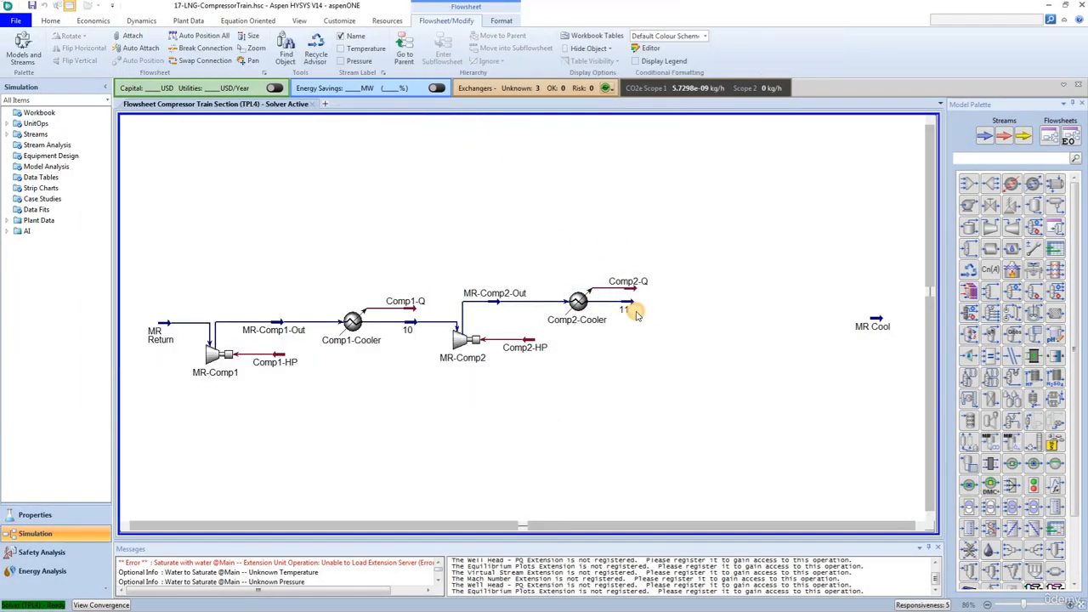
{"action": "double_click", "coordinate": [626, 308]}
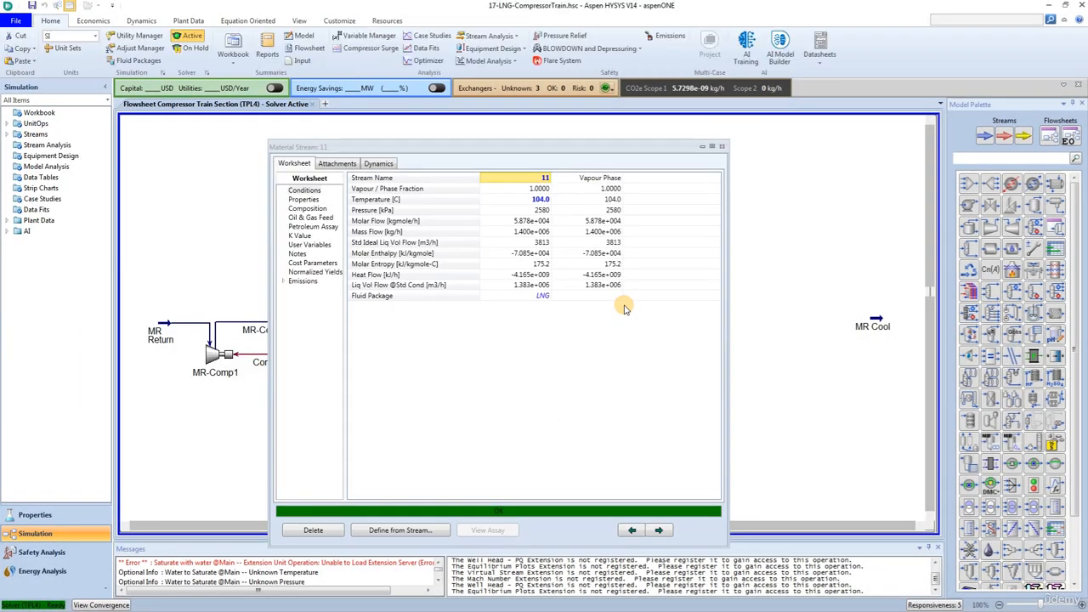
{"action": "mouse_move", "coordinate": [529, 209]}
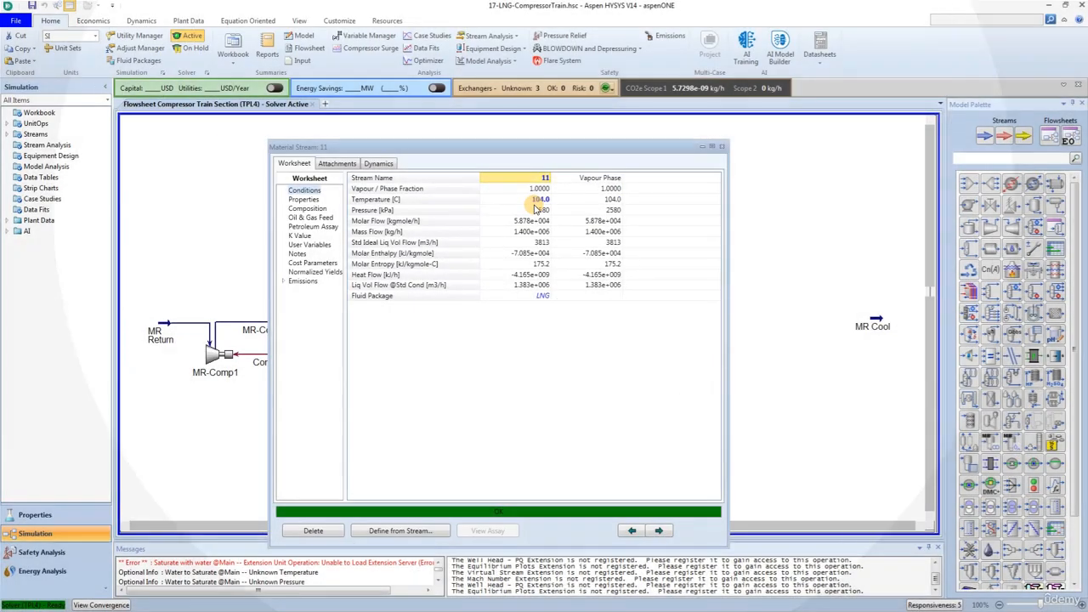
- Close stream 11's window, review Comp3-Cooler's pressure drop parameter and close the cooler
{"action": "left_click", "coordinate": [722, 146]}
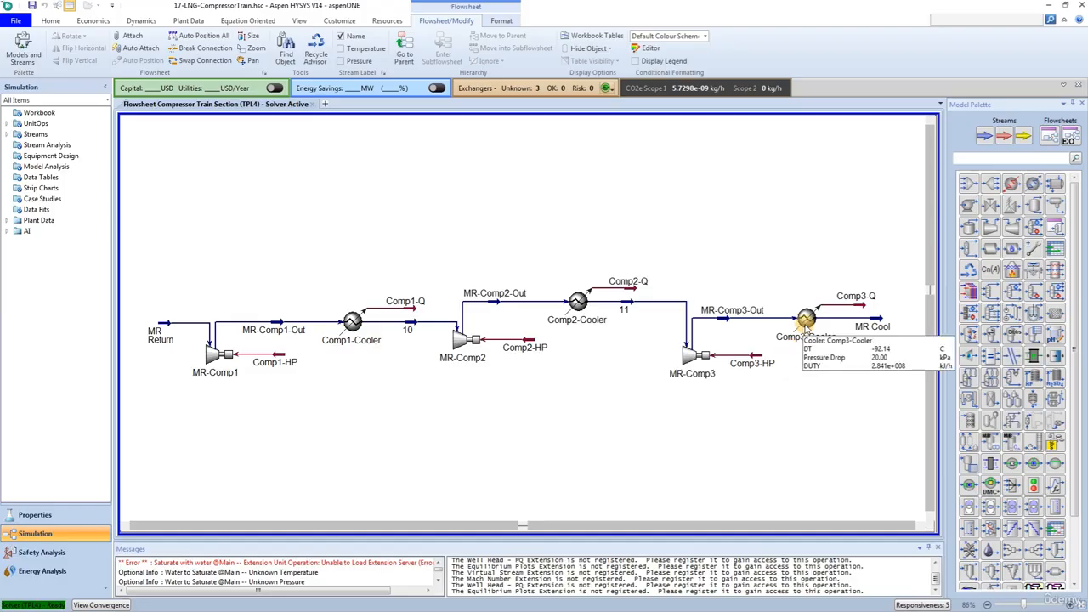
{"action": "double_click", "coordinate": [805, 327]}
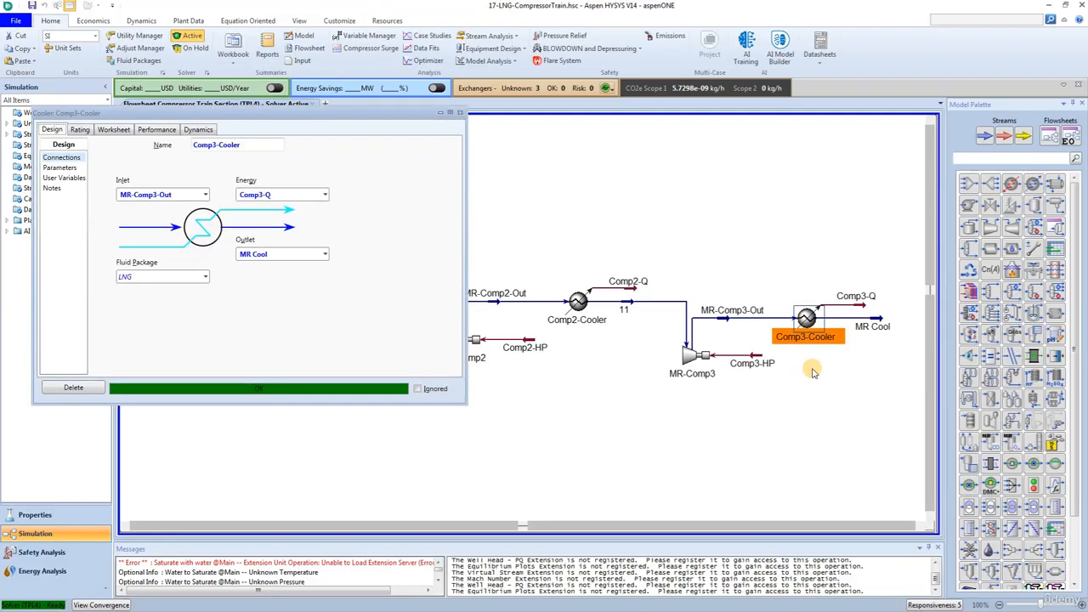
{"action": "left_click", "coordinate": [60, 168]}
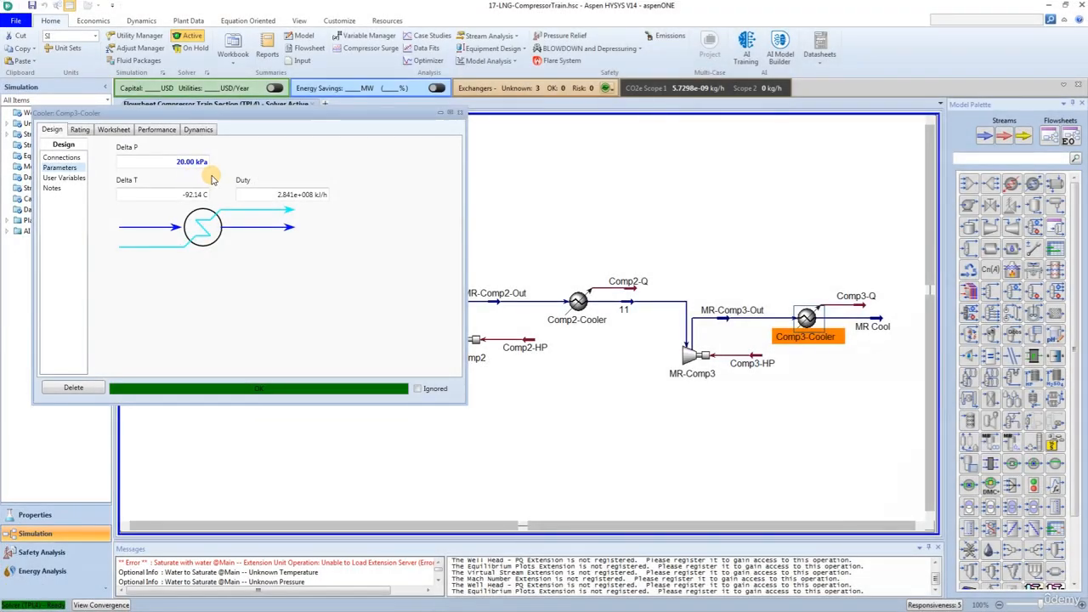
{"action": "left_click", "coordinate": [460, 113]}
{"action": "left_click", "coordinate": [532, 366]}
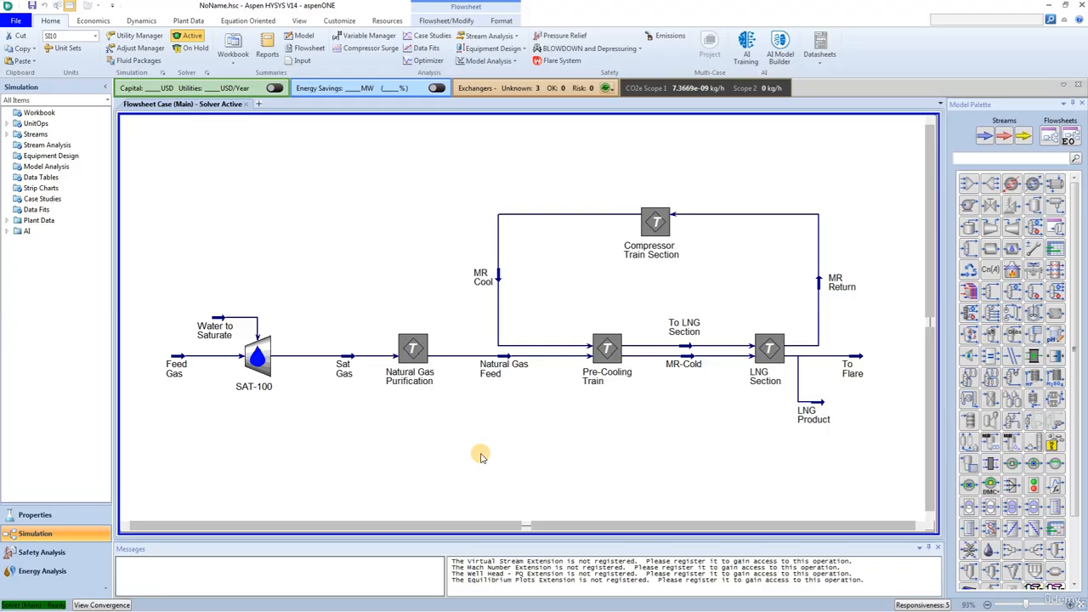
- Add an Adjust operation to the main flowsheet in the empty area above the Sat Gas stream
{"action": "left_click", "coordinate": [988, 160]}
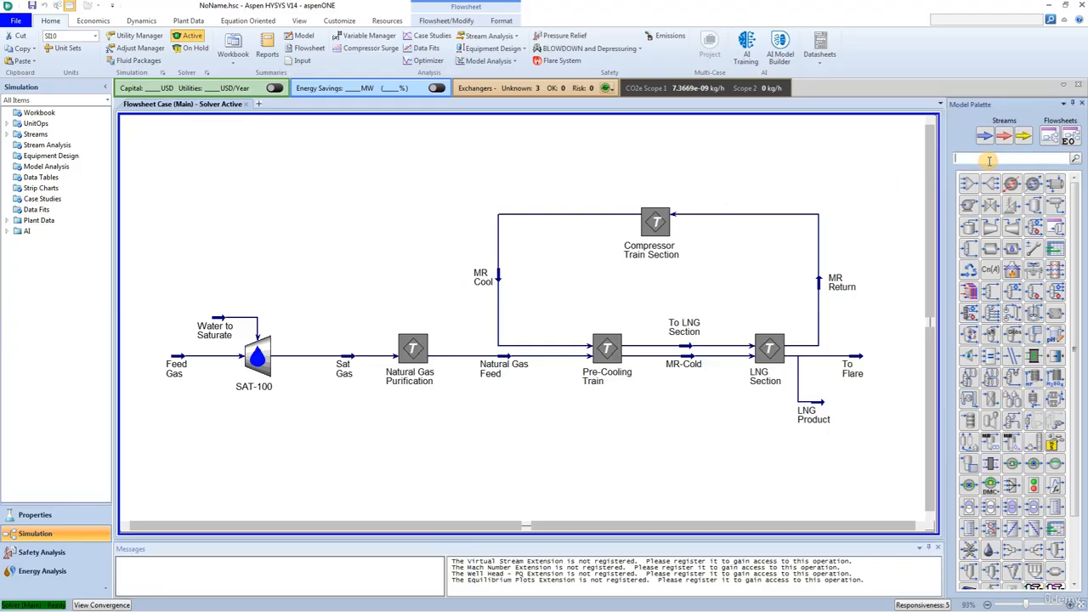
{"action": "type", "text": "a"}
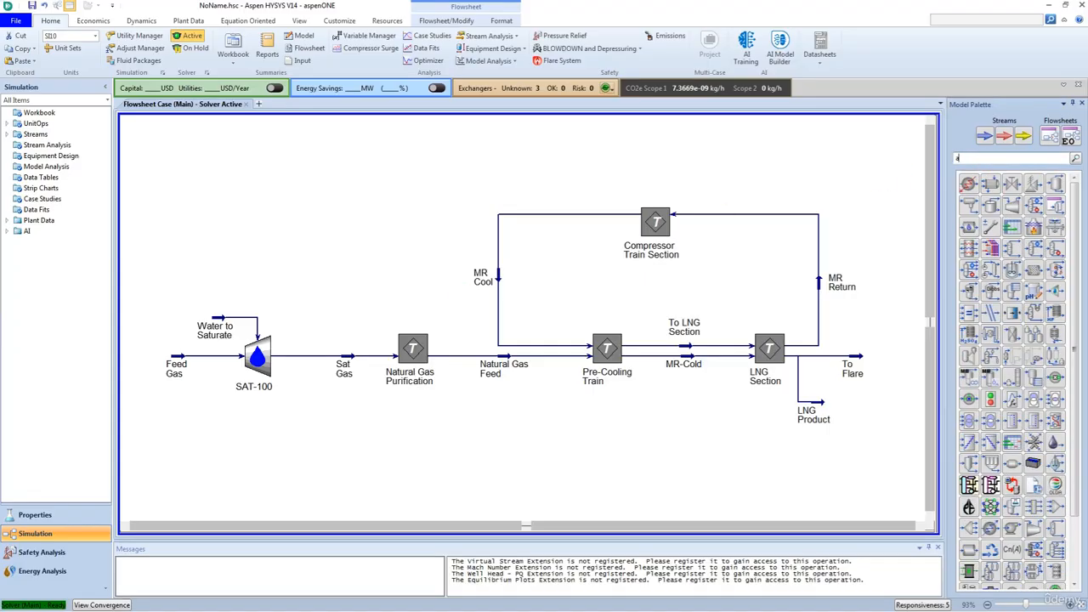
{"action": "type", "text": "d"}
{"action": "left_click", "coordinate": [971, 183]}
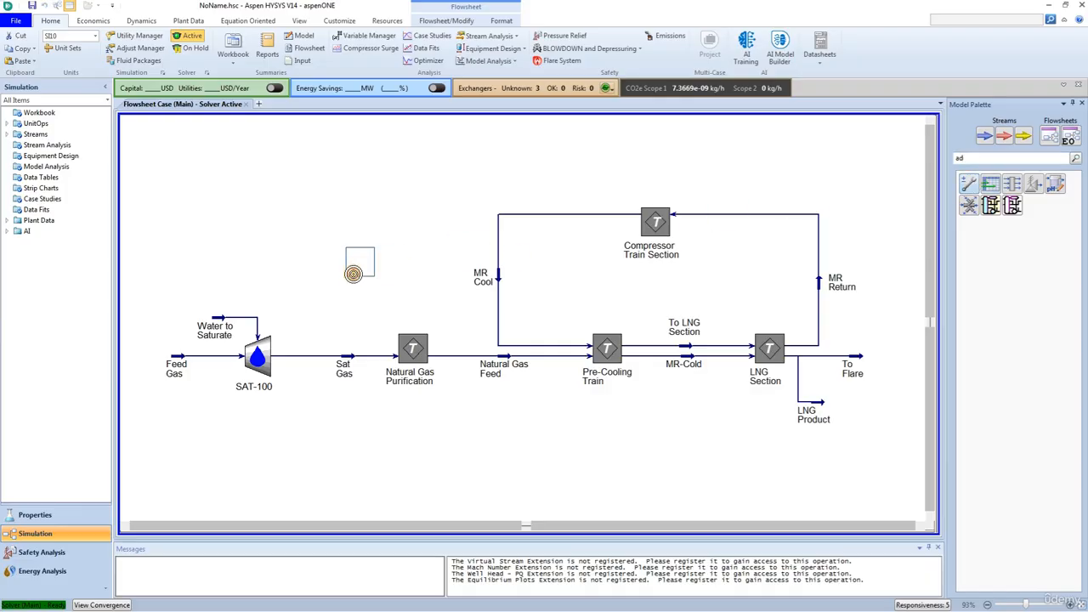
{"action": "left_click", "coordinate": [312, 228]}
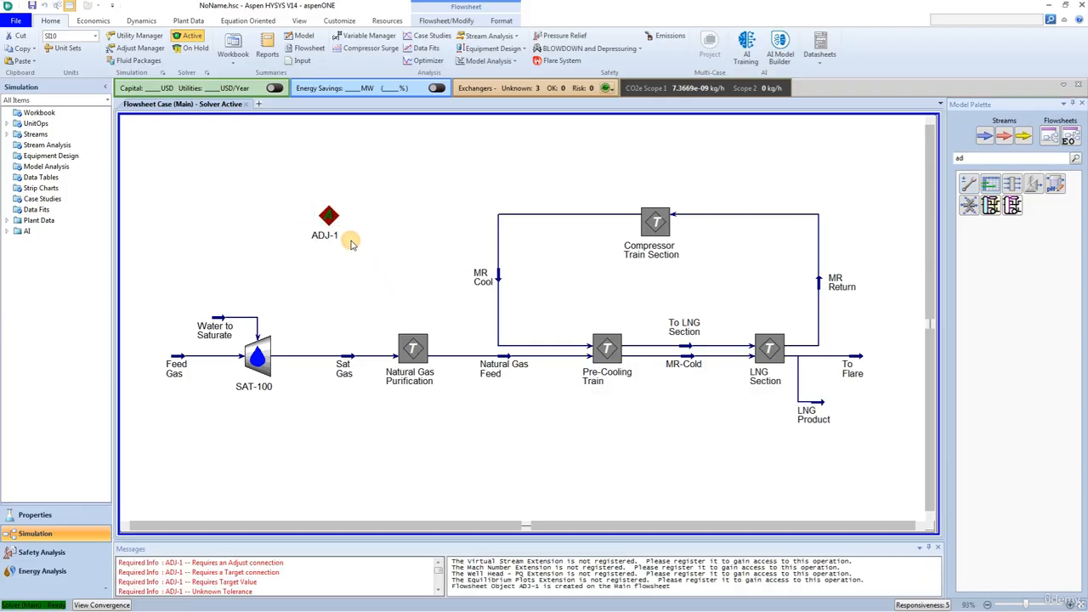
- Open the new Adjust operation and set its adjusted variable to the Mass Flow of MR Cool
{"action": "double_click", "coordinate": [324, 226]}
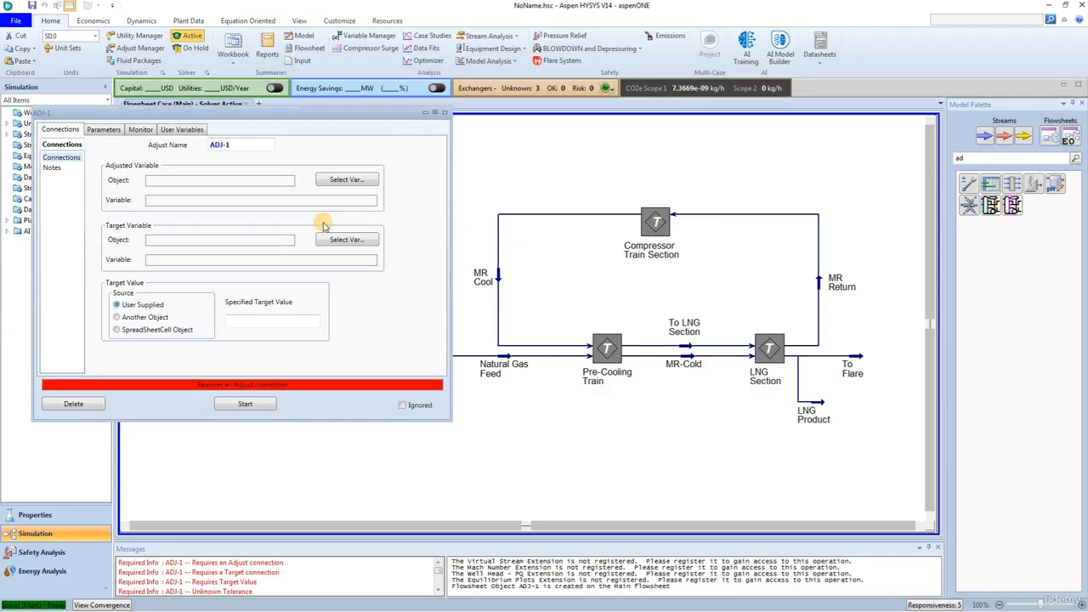
{"action": "left_click", "coordinate": [347, 179]}
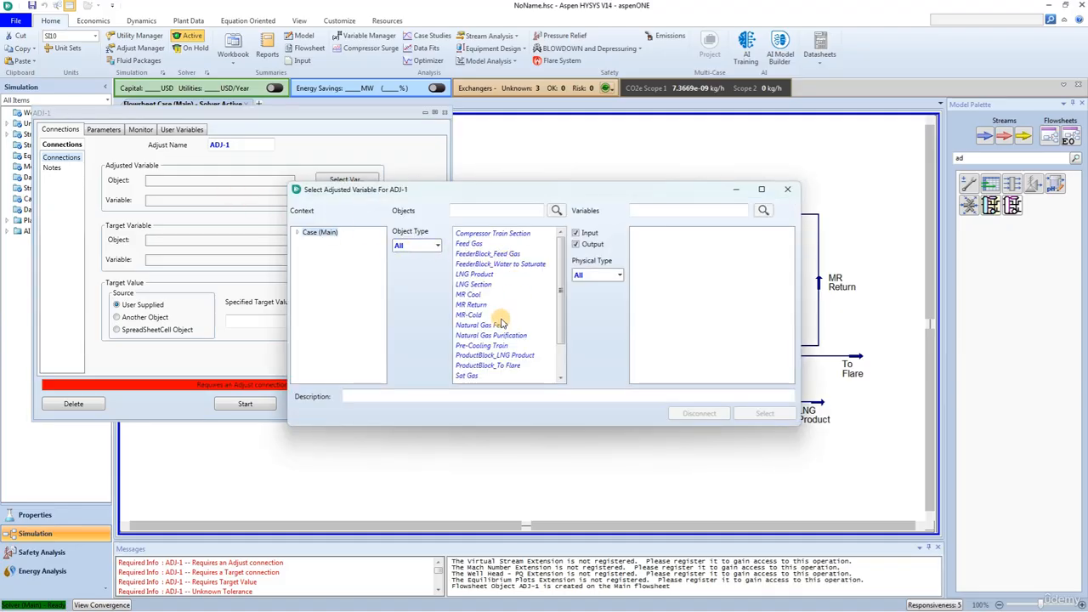
{"action": "left_click", "coordinate": [469, 295]}
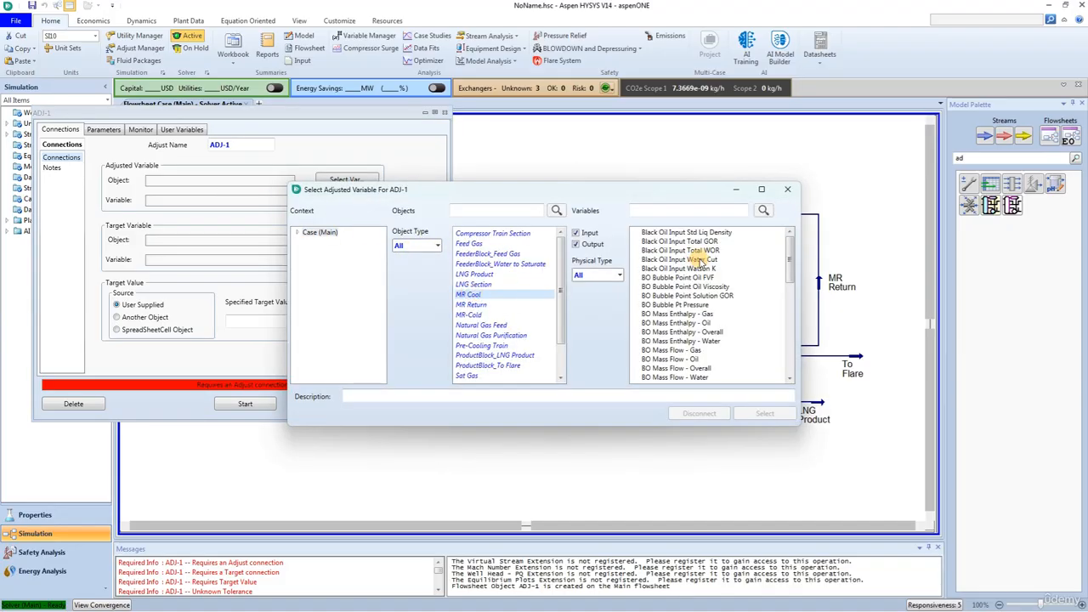
{"action": "left_click", "coordinate": [671, 210]}
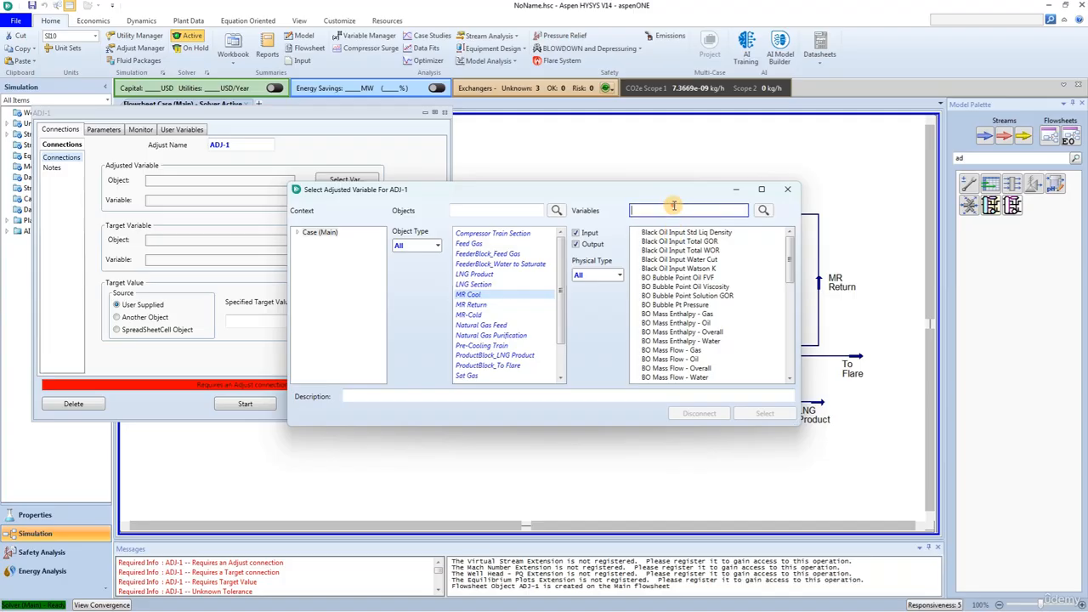
{"action": "type", "text": "mass"}
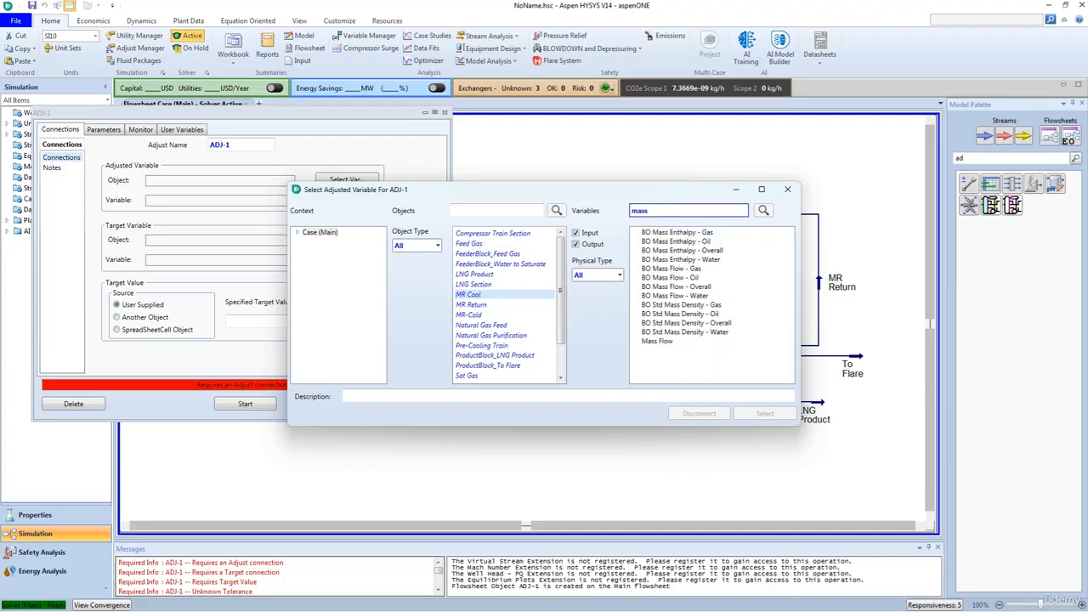
{"action": "left_click", "coordinate": [663, 341]}
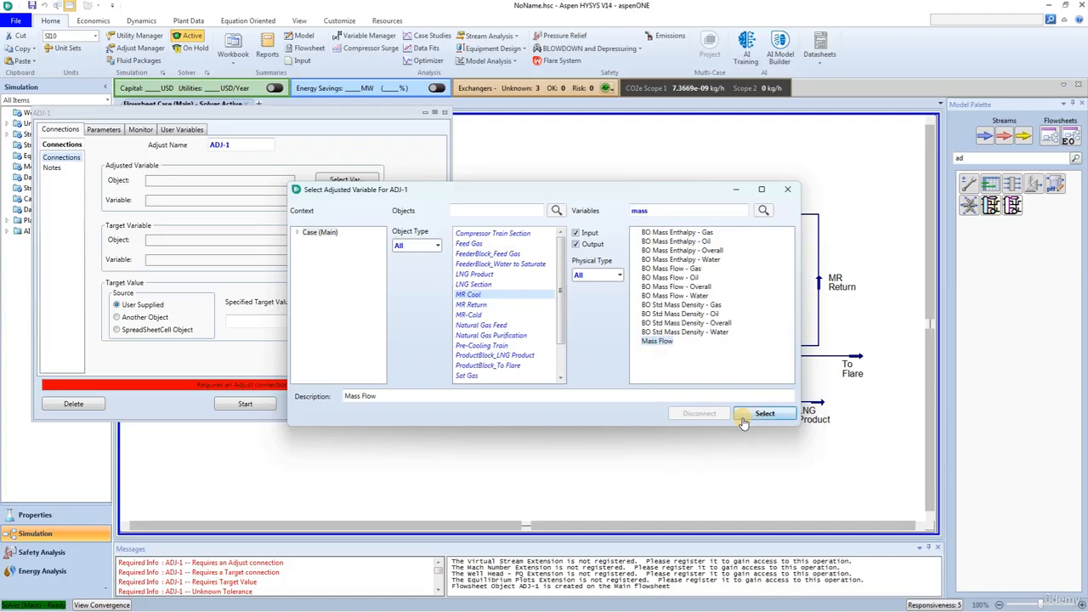
{"action": "left_click", "coordinate": [742, 416]}
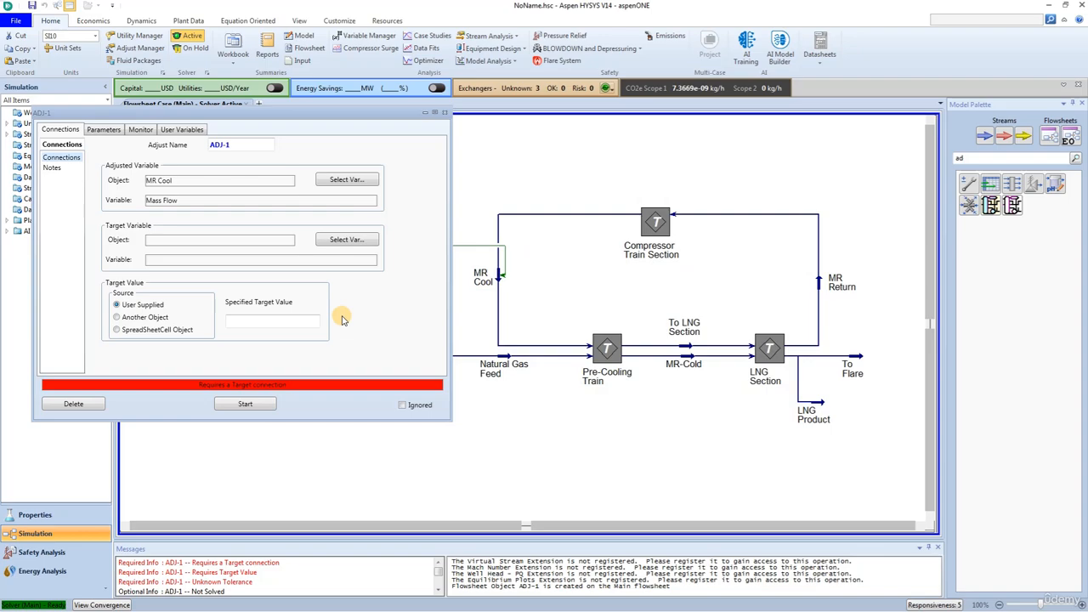
- Set the Adjust operation's target variable to the Temperature of MR Return
{"action": "left_click", "coordinate": [347, 239]}
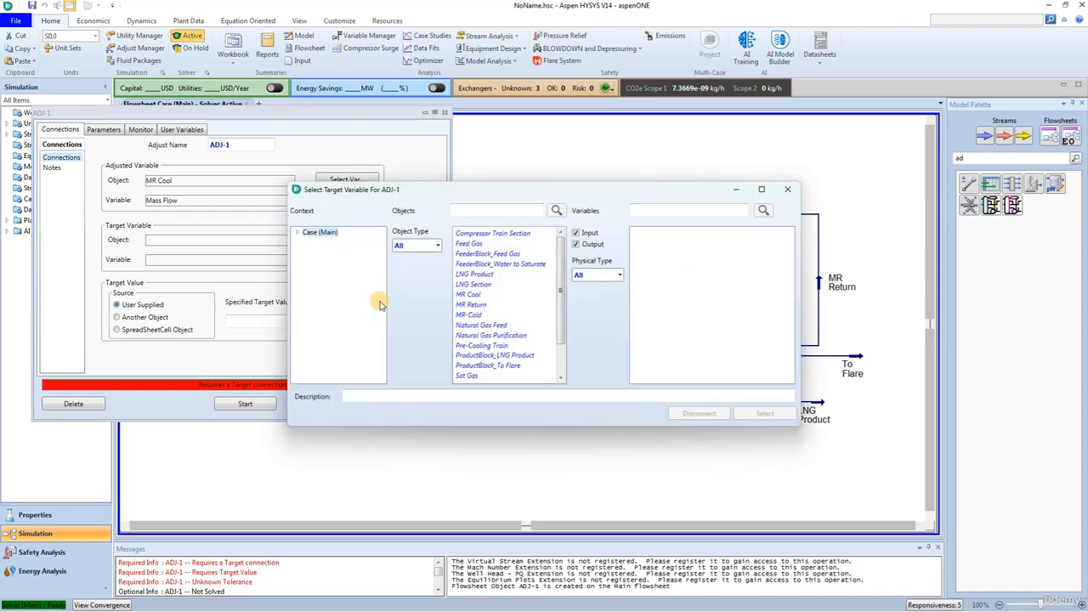
{"action": "left_click", "coordinate": [472, 306]}
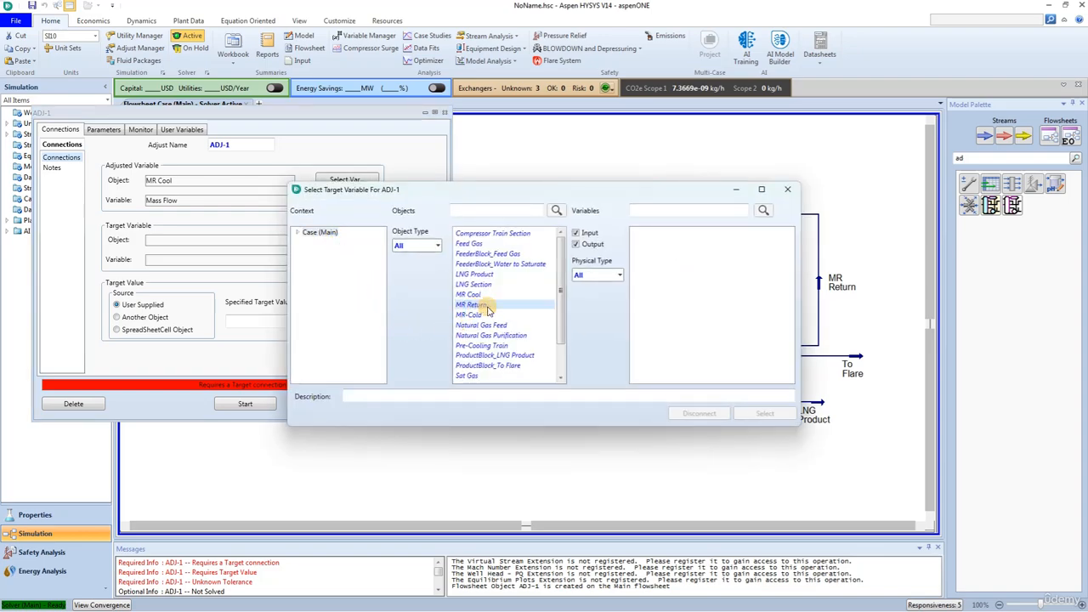
{"action": "left_click", "coordinate": [645, 209]}
{"action": "type", "text": "te"}
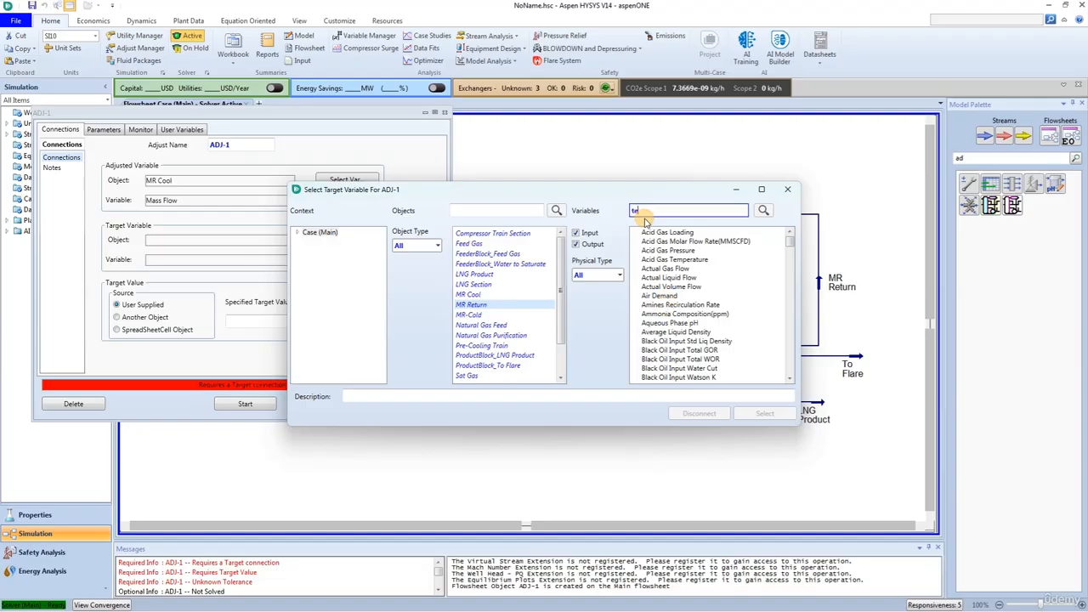
{"action": "type", "text": "m"}
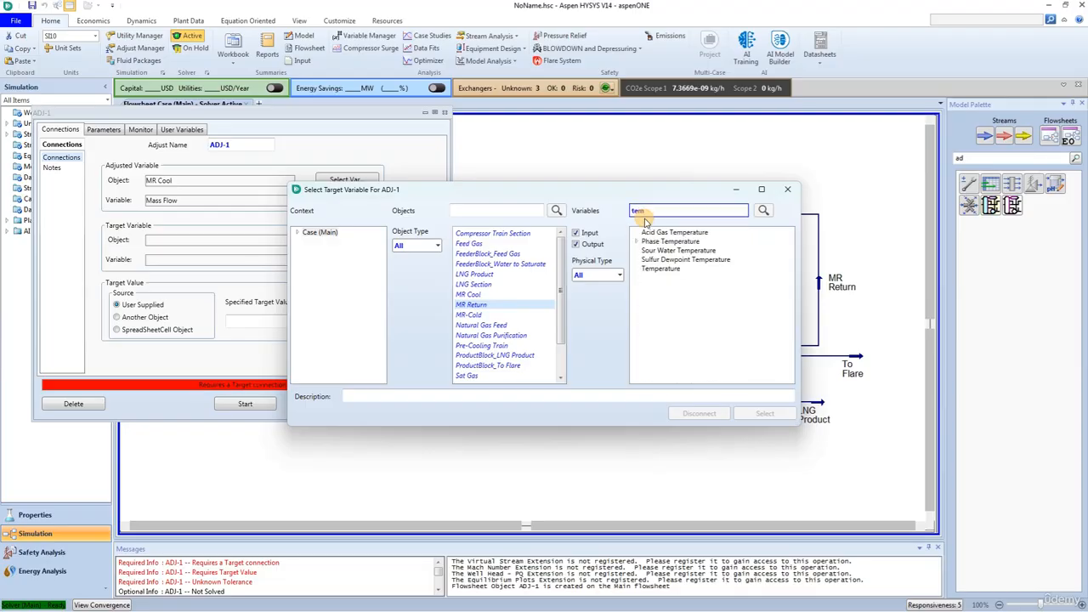
{"action": "left_click", "coordinate": [661, 269]}
{"action": "left_click", "coordinate": [762, 414]}
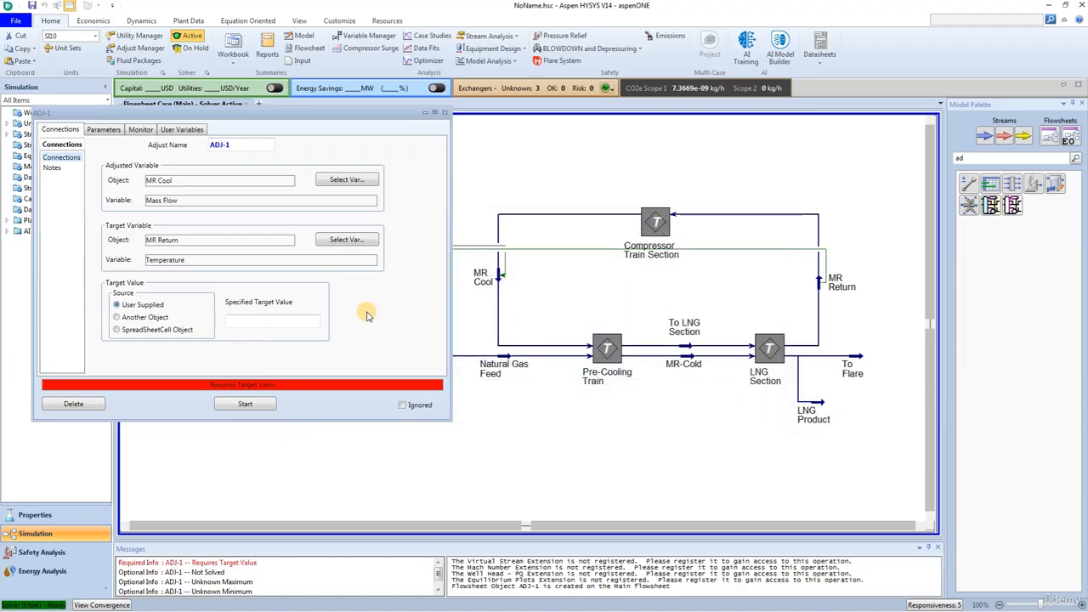
- Specify a user-supplied target value of -48.15 C for the Adjust operation
{"action": "left_click", "coordinate": [274, 321]}
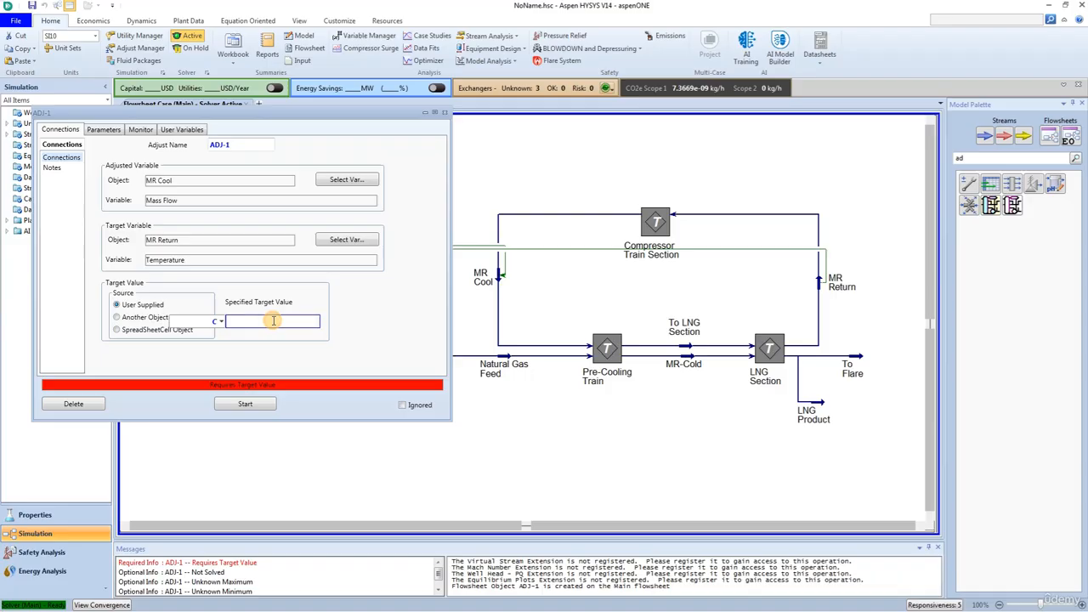
{"action": "type", "text": "-48.15"}
{"action": "key", "text": "Return"}
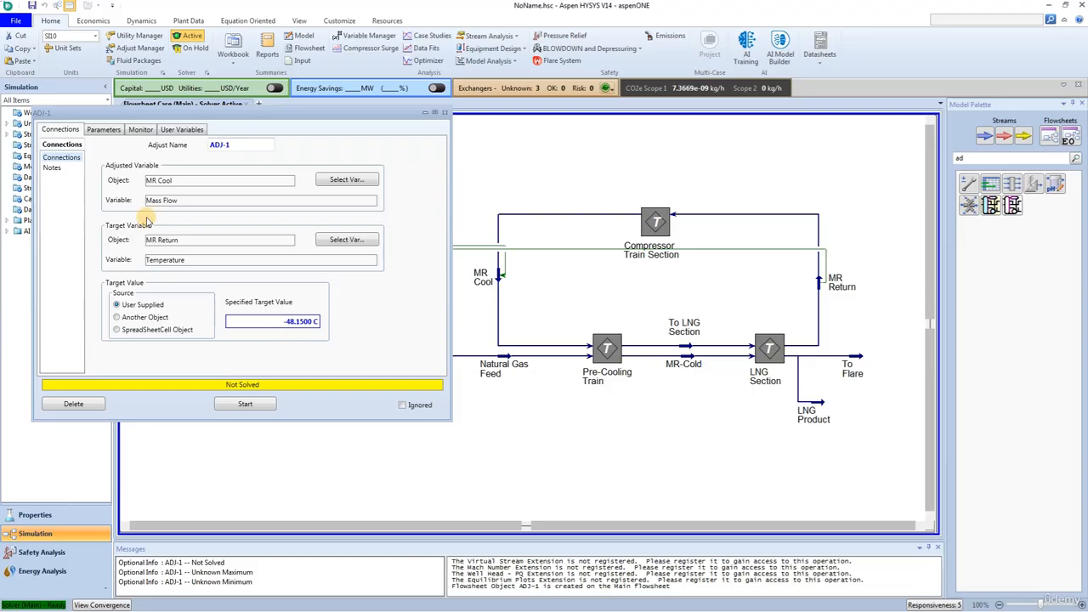
- Set the Adjust operation's maximum iterations to 100 in its solver parameters
{"action": "left_click", "coordinate": [103, 129]}
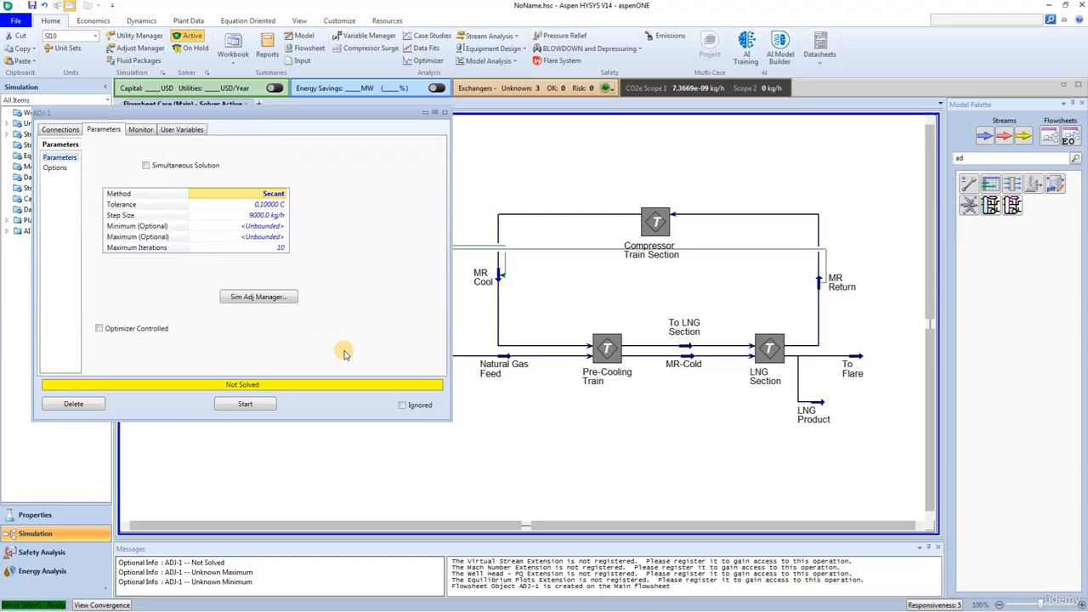
{"action": "left_click", "coordinate": [260, 247]}
{"action": "type", "text": "100"}
{"action": "key", "text": "Return"}
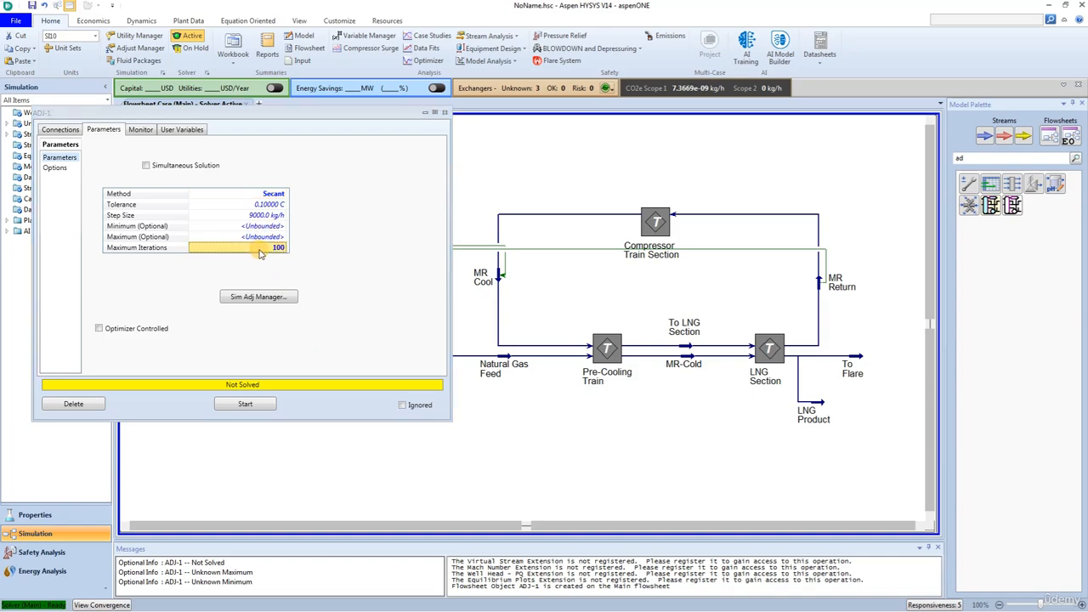